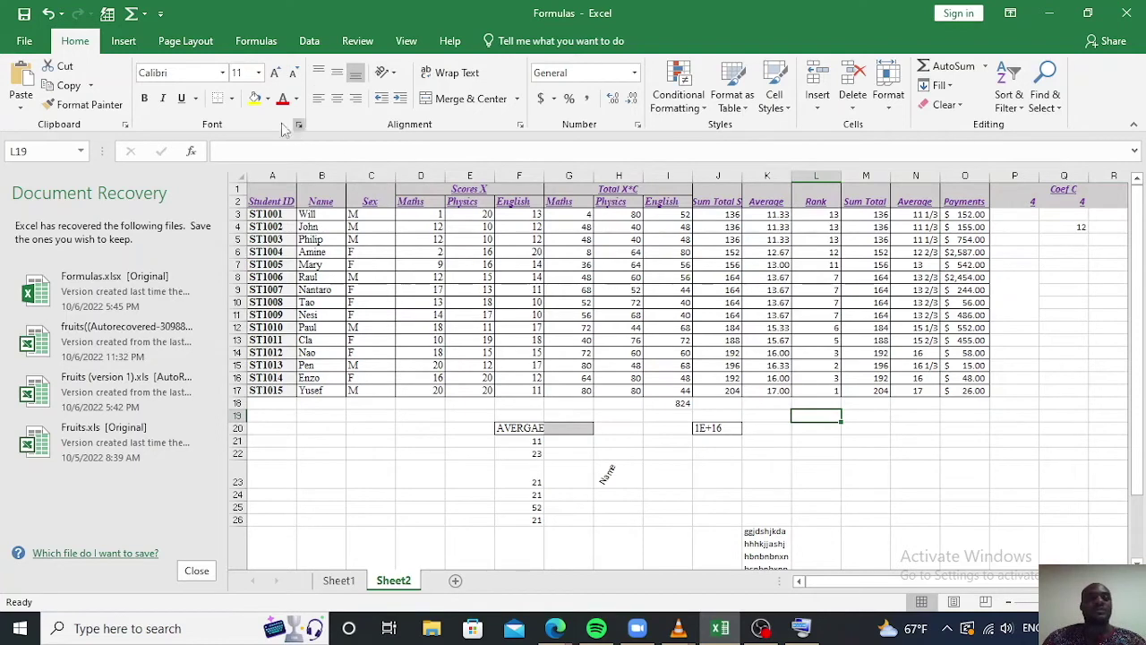
# - Browse the Insert tab's Pie and Combo chart menus, then dismiss the select-data-first warning
pyautogui.click(124, 42)
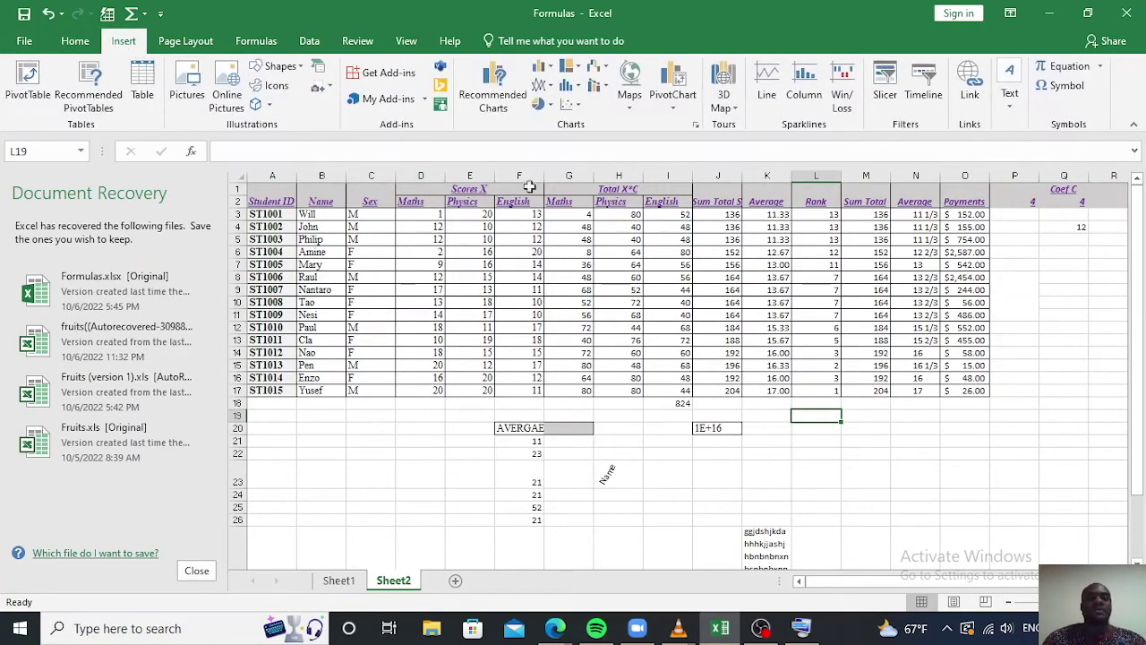
pyautogui.click(543, 104)
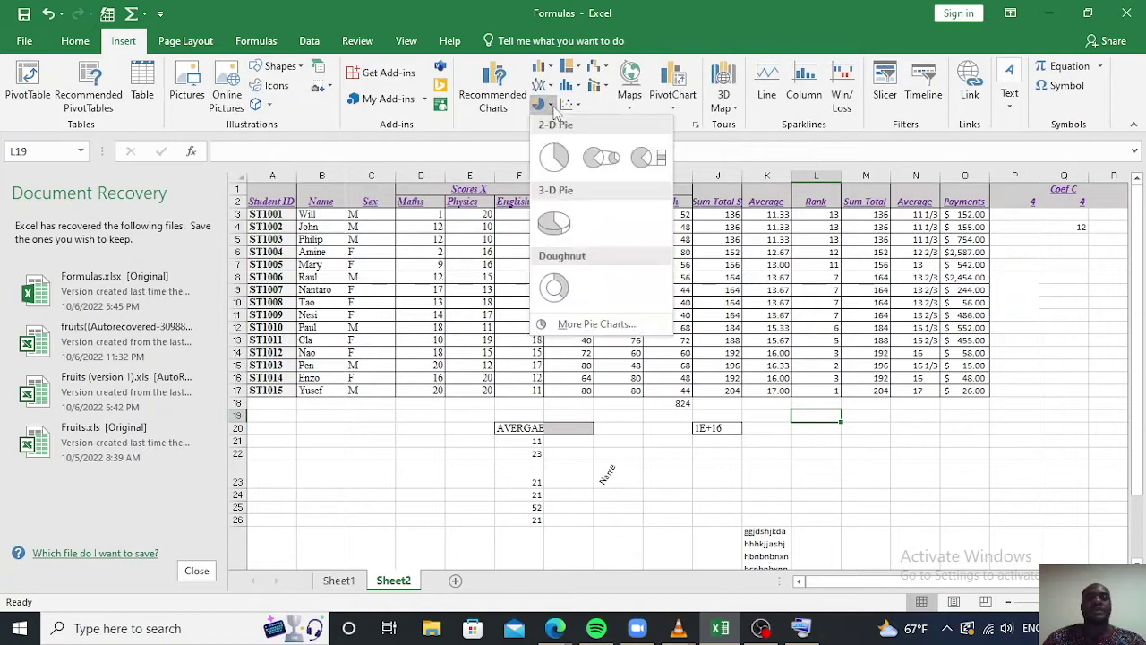
pyautogui.click(595, 87)
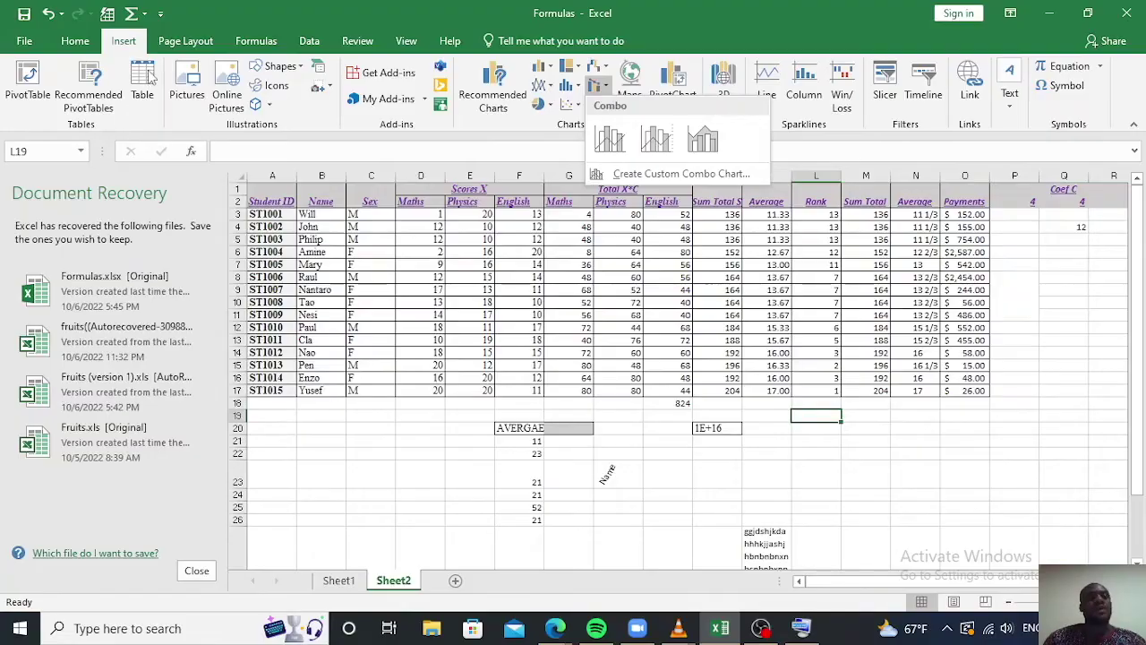
pyautogui.click(541, 137)
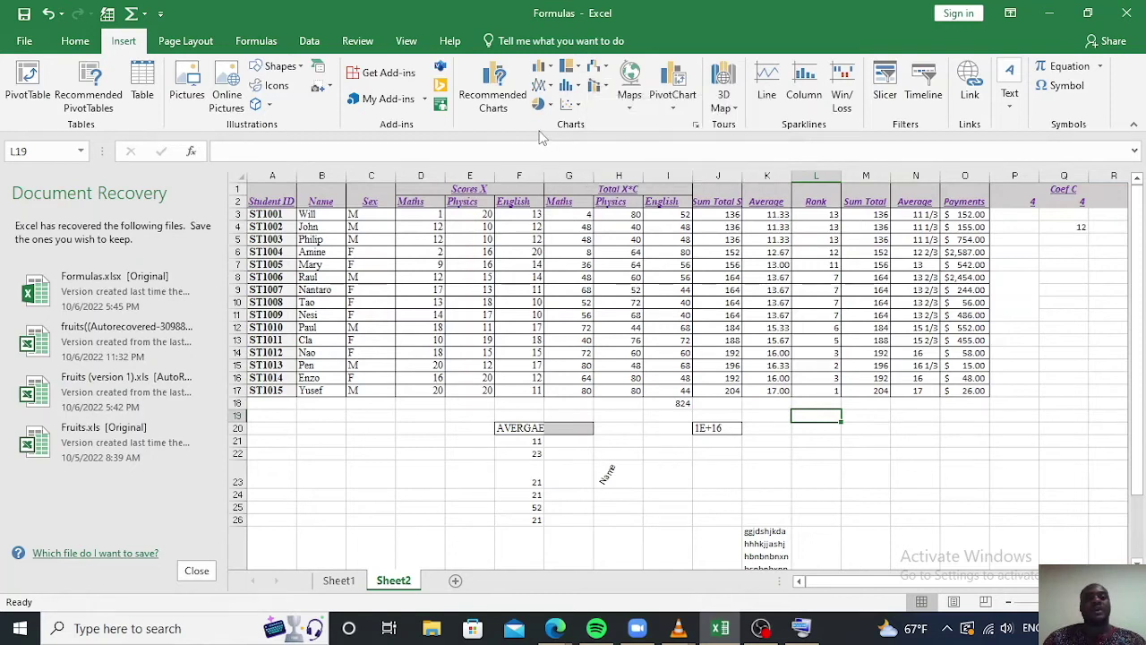
pyautogui.click(696, 126)
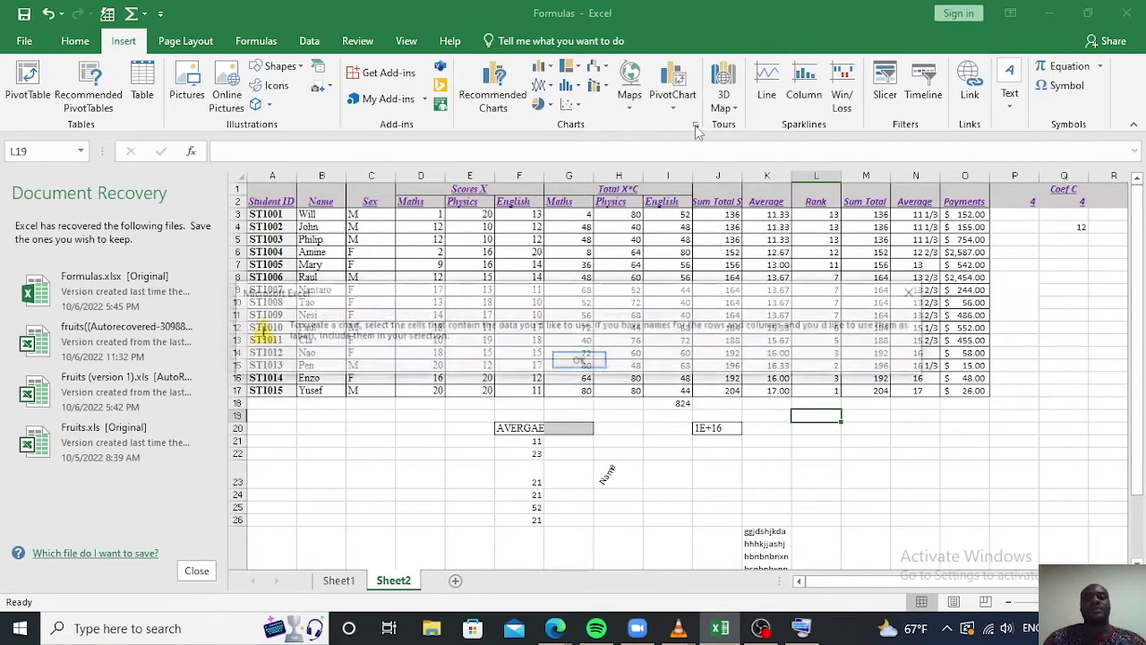
pyautogui.click(917, 292)
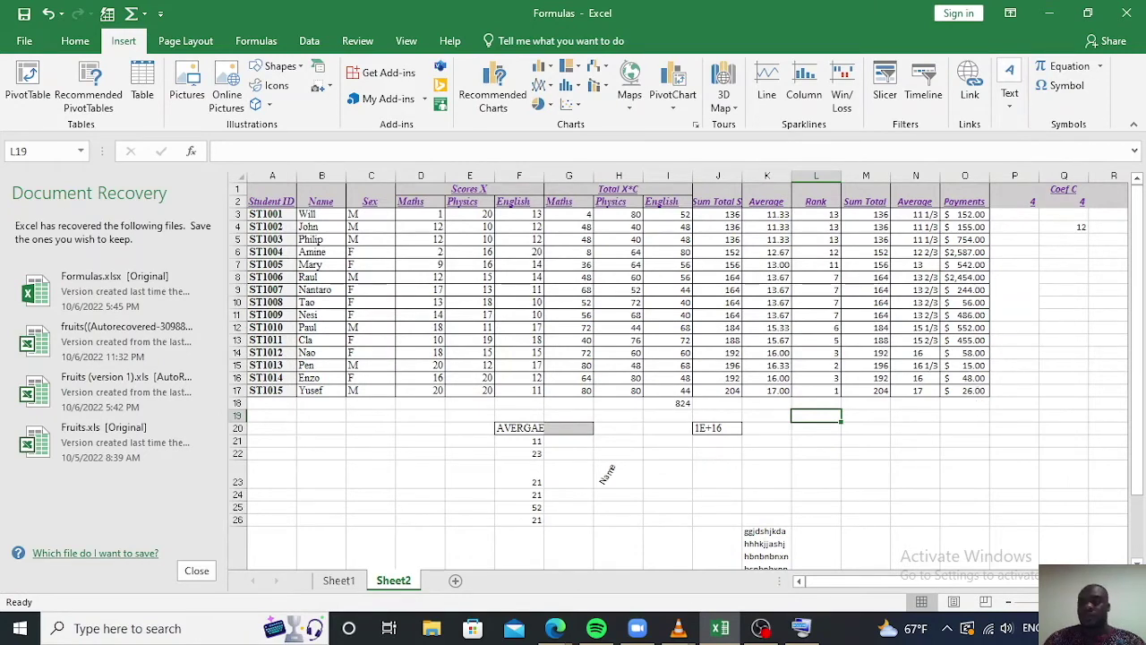
# - Zoom out and select the student scores table range for charting
pyautogui.moveTo(1070, 602); pyautogui.dragTo(1034, 606)
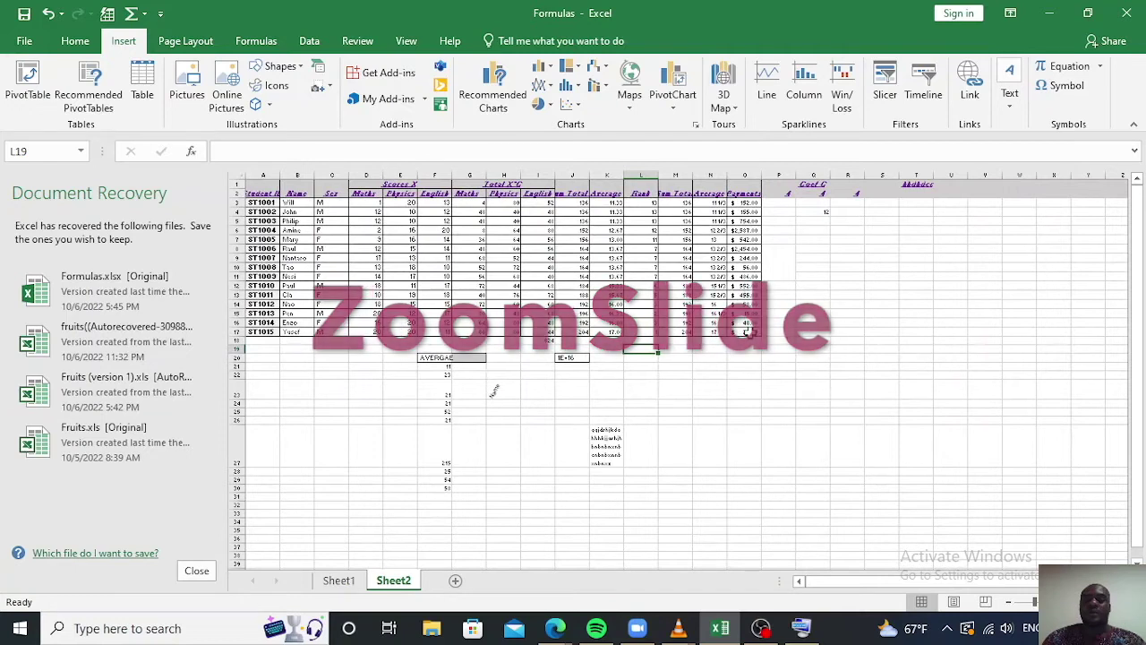
pyautogui.moveTo(751, 332); pyautogui.dragTo(257, 192)
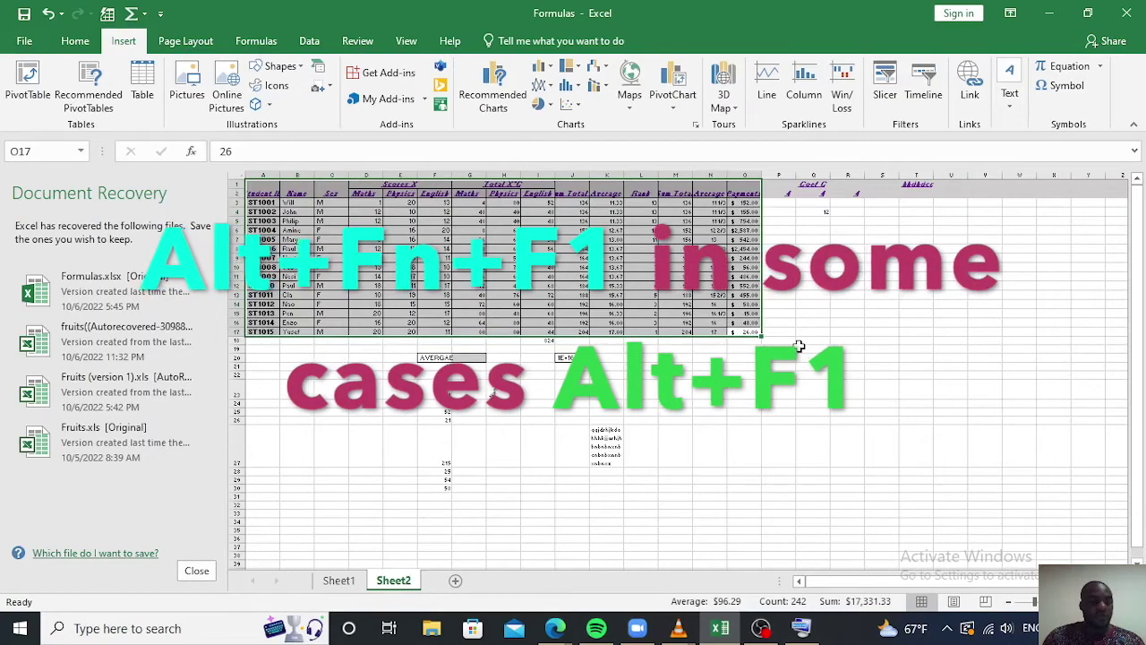
# - Insert a default clustered column chart with Alt+F1, then enlarge it and move it up
pyautogui.hotkey('alt', 'F1')
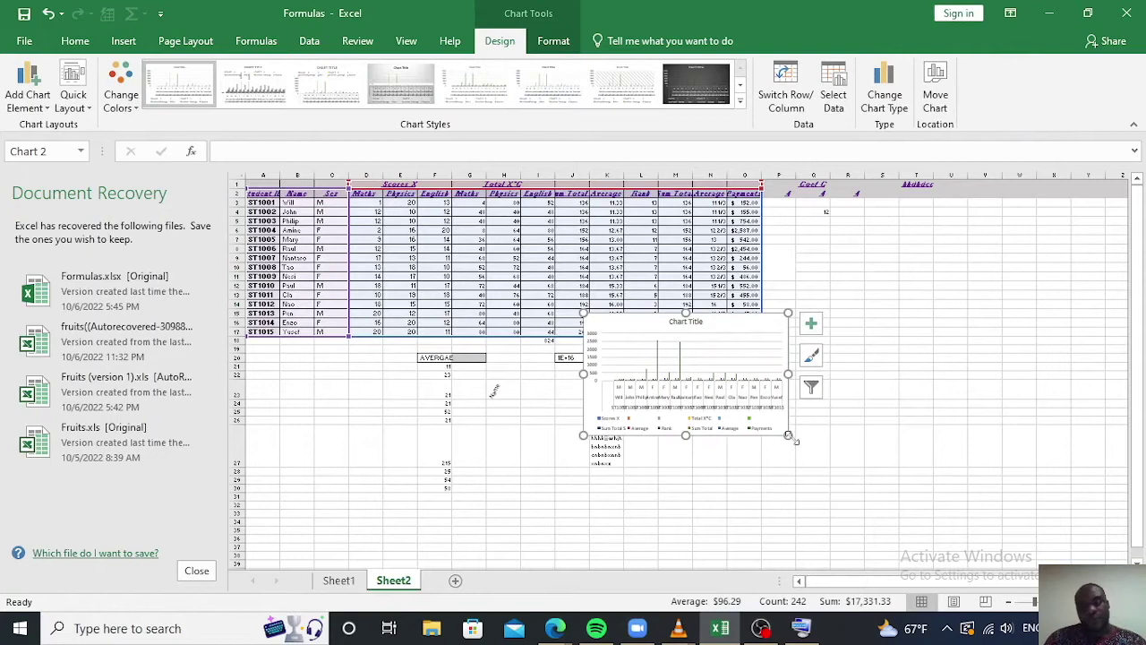
pyautogui.moveTo(786, 436); pyautogui.dragTo(1093, 555)
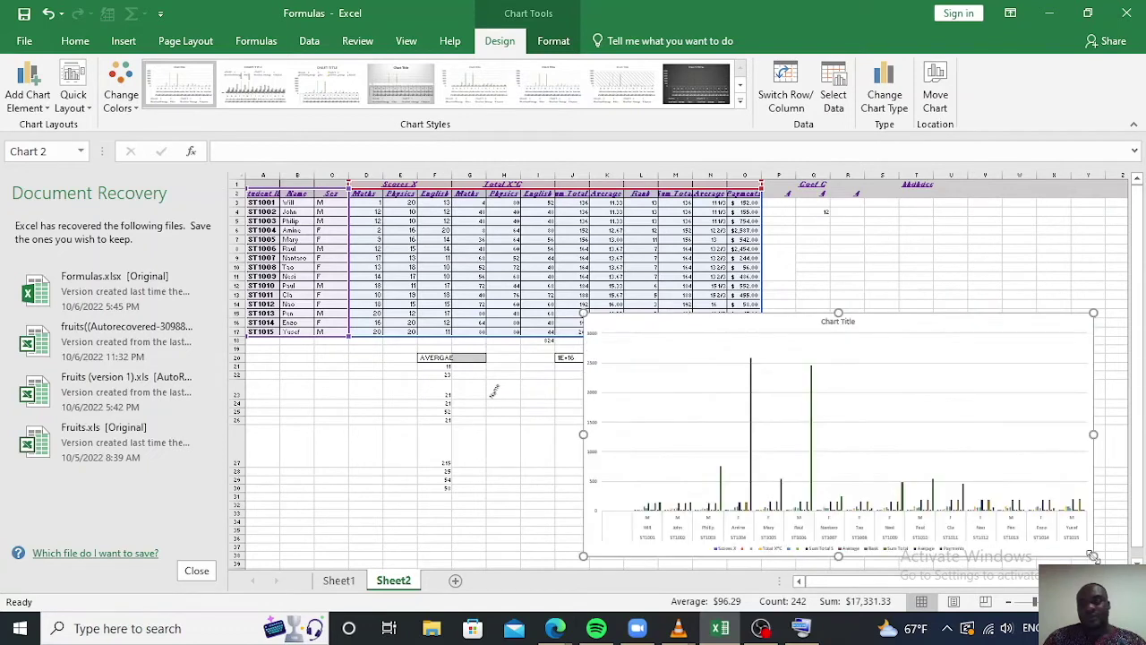
pyautogui.moveTo(778, 317); pyautogui.dragTo(772, 223)
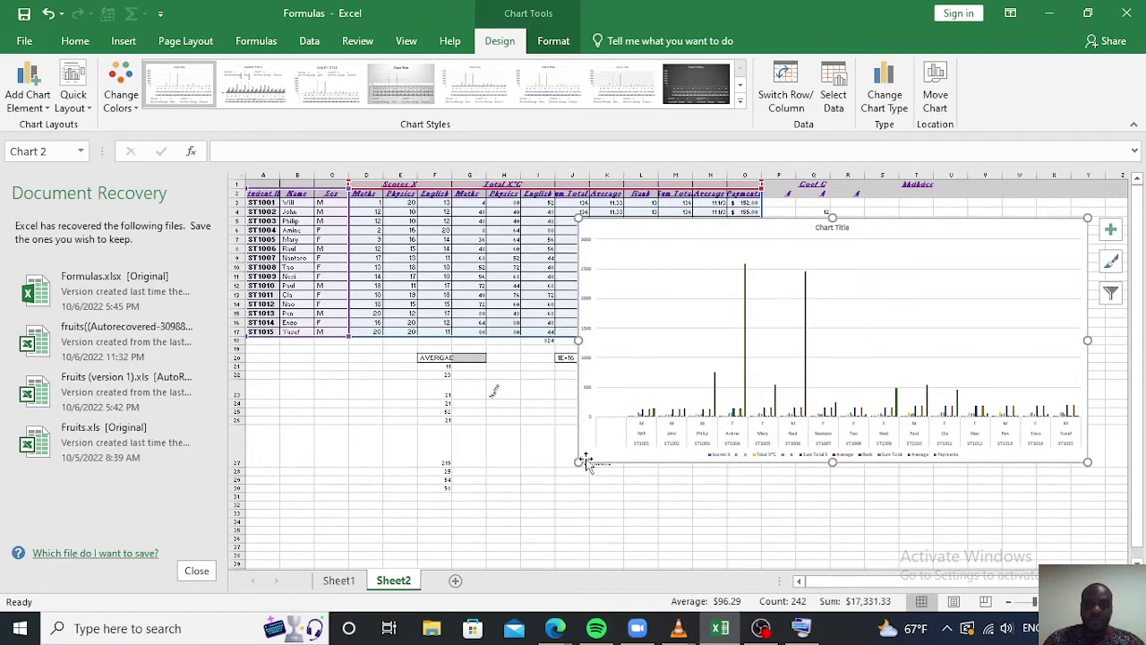
pyautogui.moveTo(578, 462); pyautogui.dragTo(430, 538)
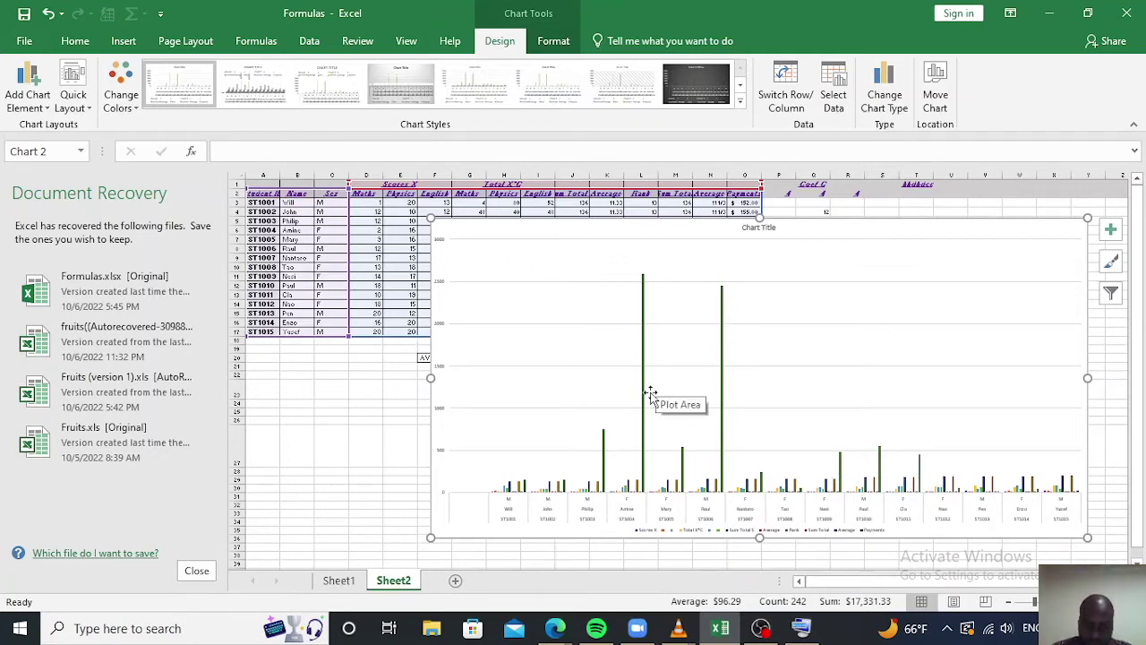
# - Apply the dark chart style and move the chart down and to the left
pyautogui.click(631, 520)
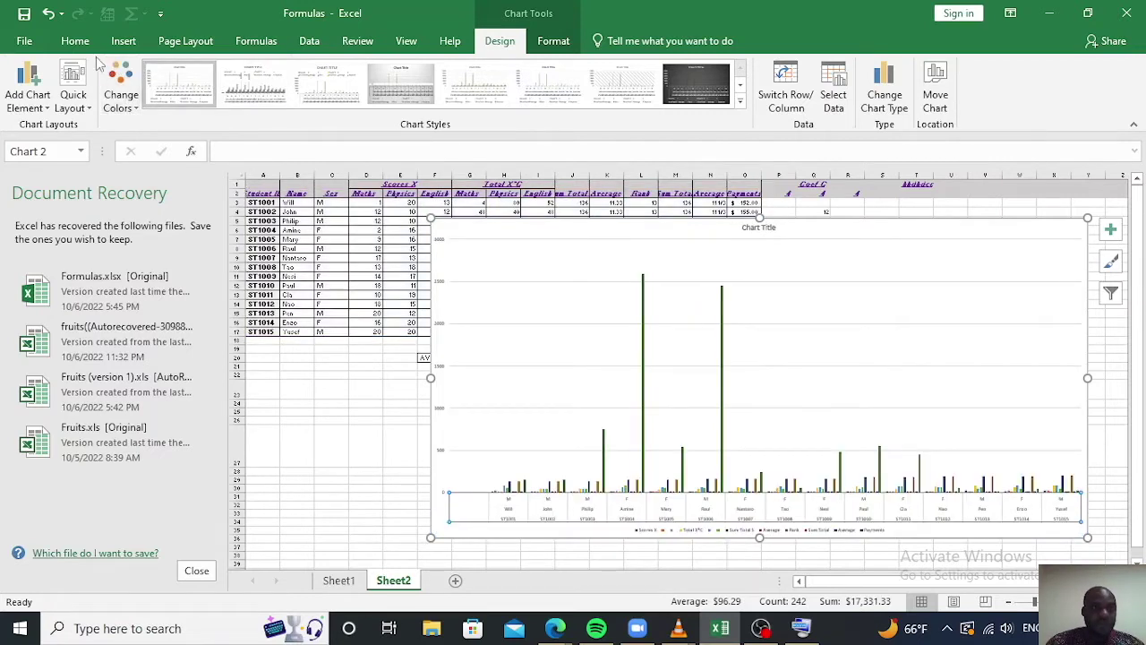
pyautogui.click(716, 98)
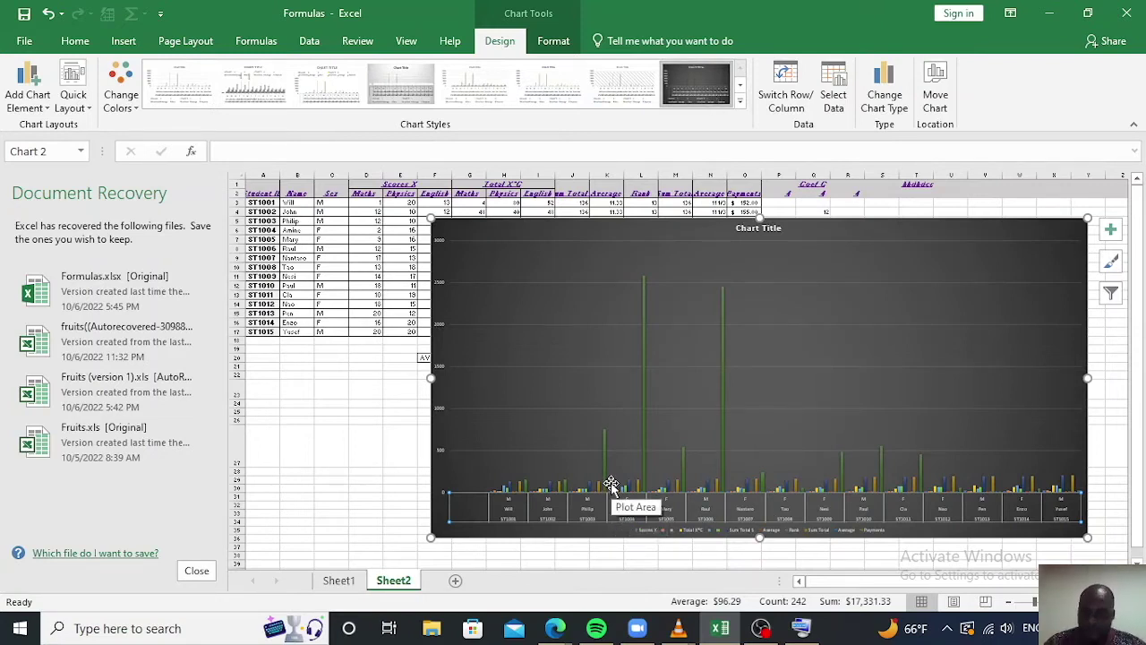
pyautogui.click(580, 509)
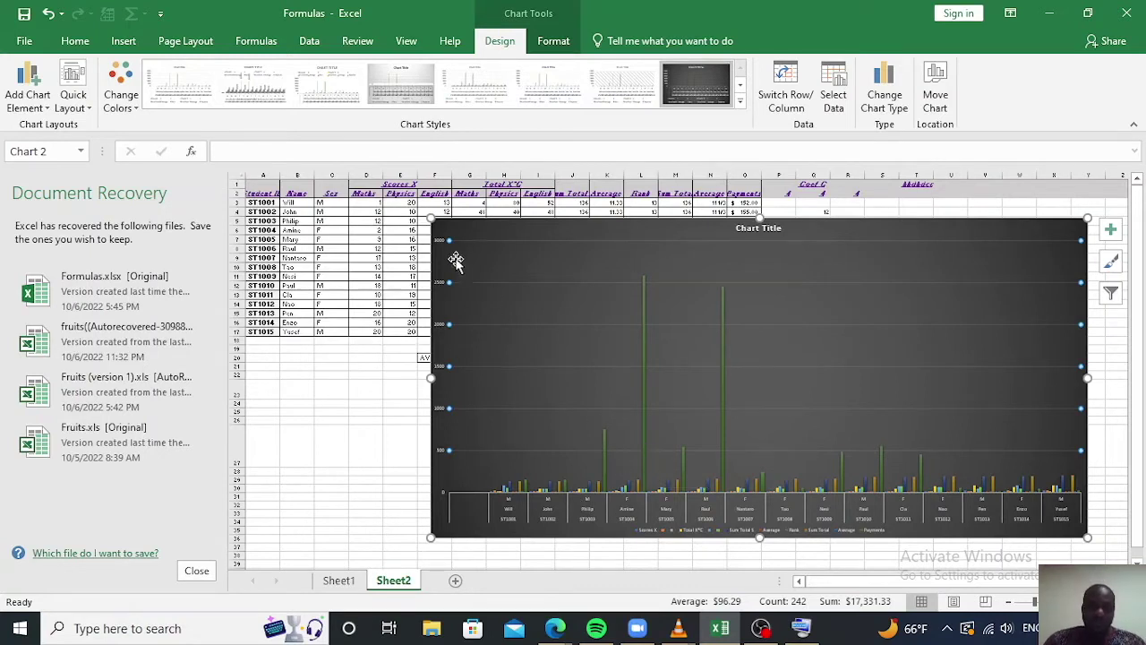
pyautogui.moveTo(442, 236); pyautogui.dragTo(333, 201)
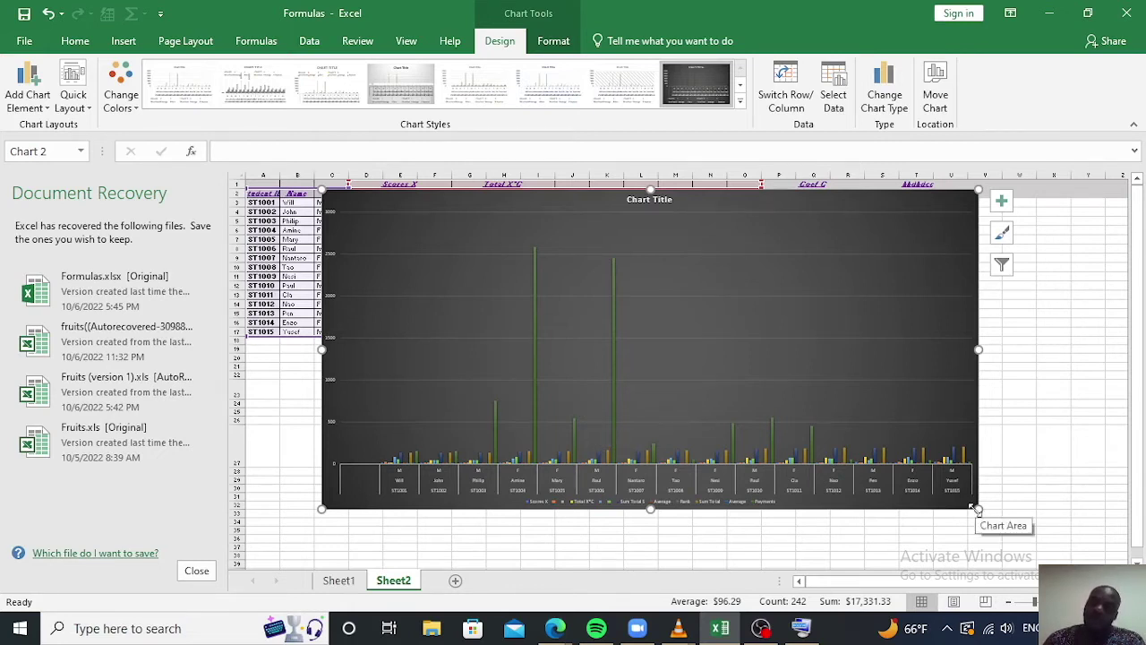
# - Widen the chart from both lower corners and move it below the student table
pyautogui.moveTo(978, 505); pyautogui.dragTo(1051, 521)
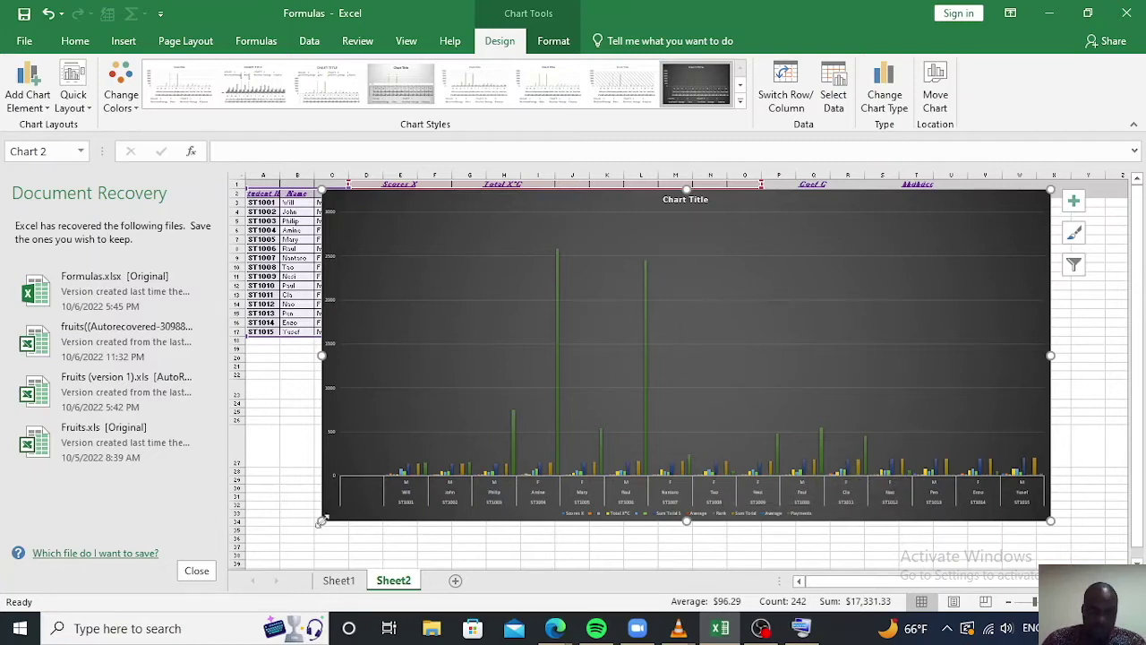
pyautogui.moveTo(321, 520); pyautogui.dragTo(247, 570)
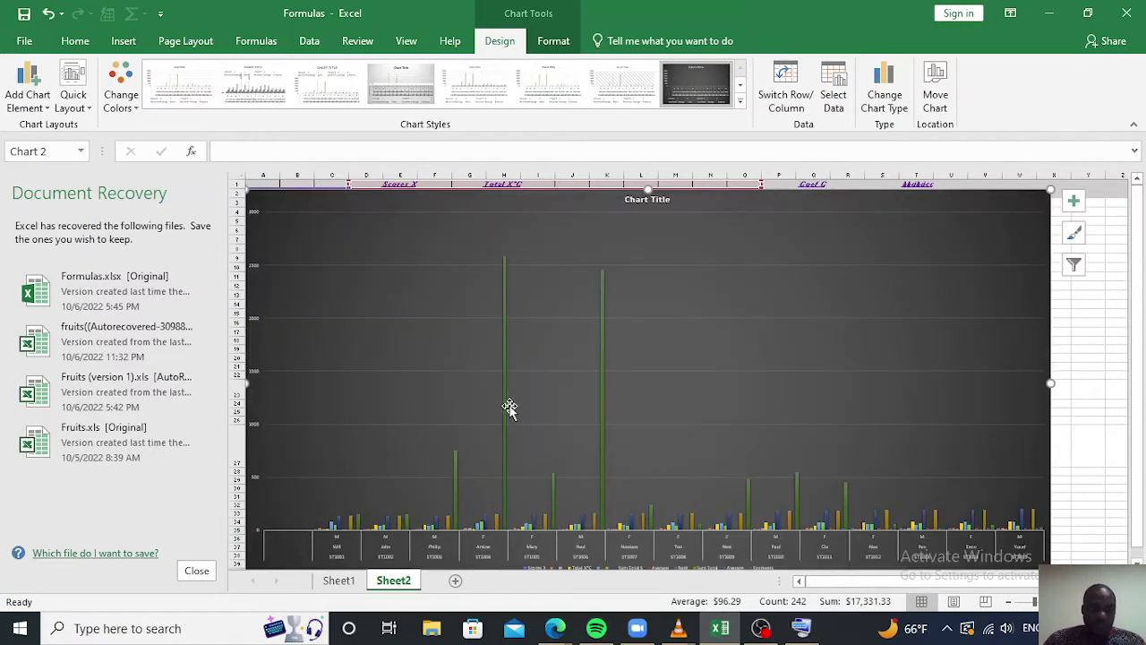
pyautogui.scroll(-4, 520, 428)
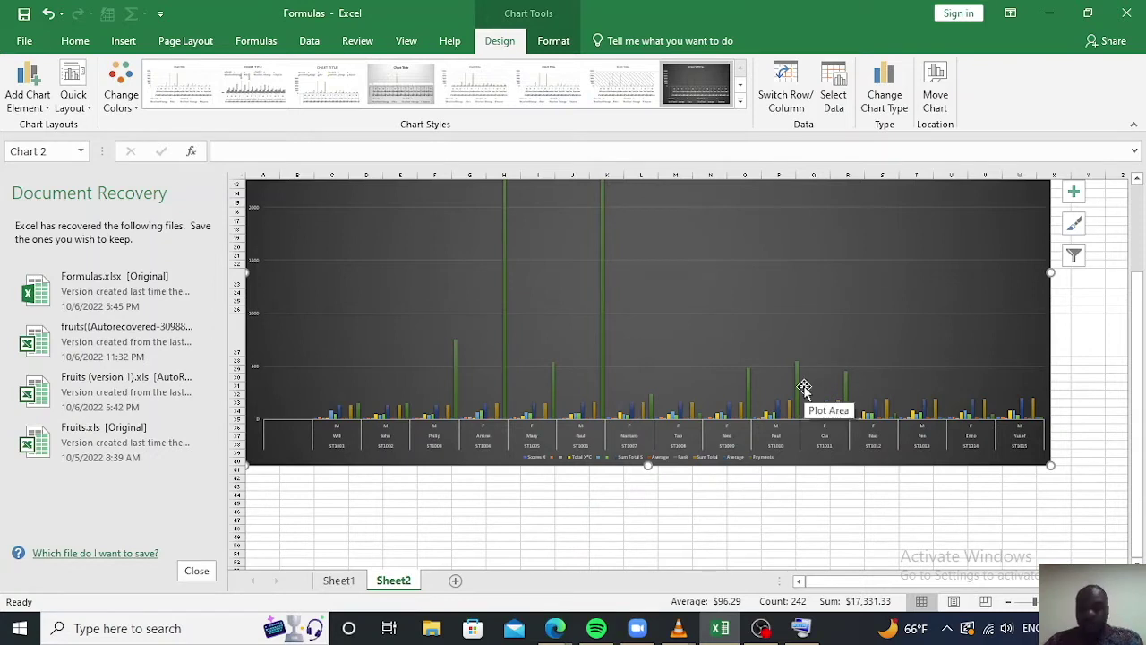
pyautogui.click(659, 282)
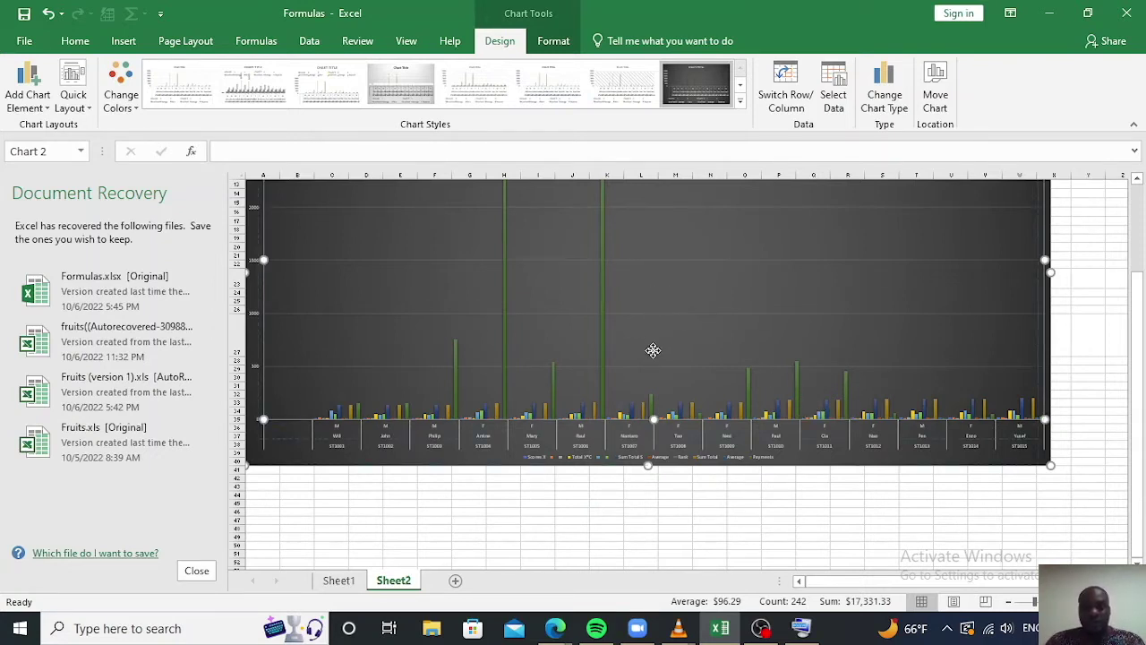
pyautogui.scroll(5, 775, 370)
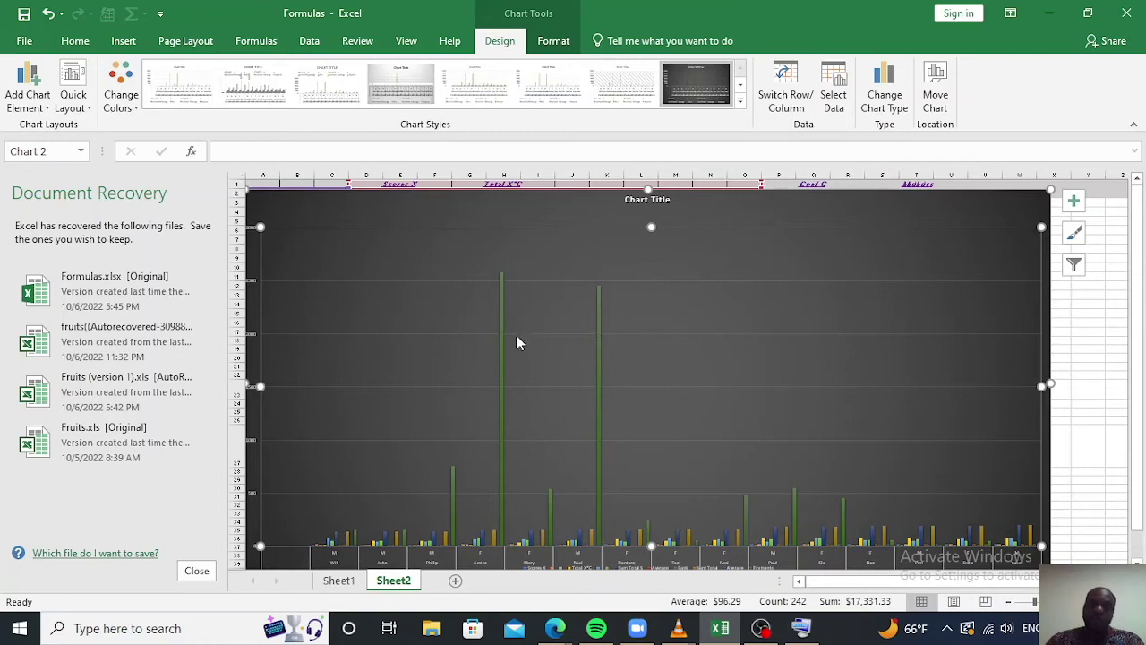
pyautogui.moveTo(504, 337)
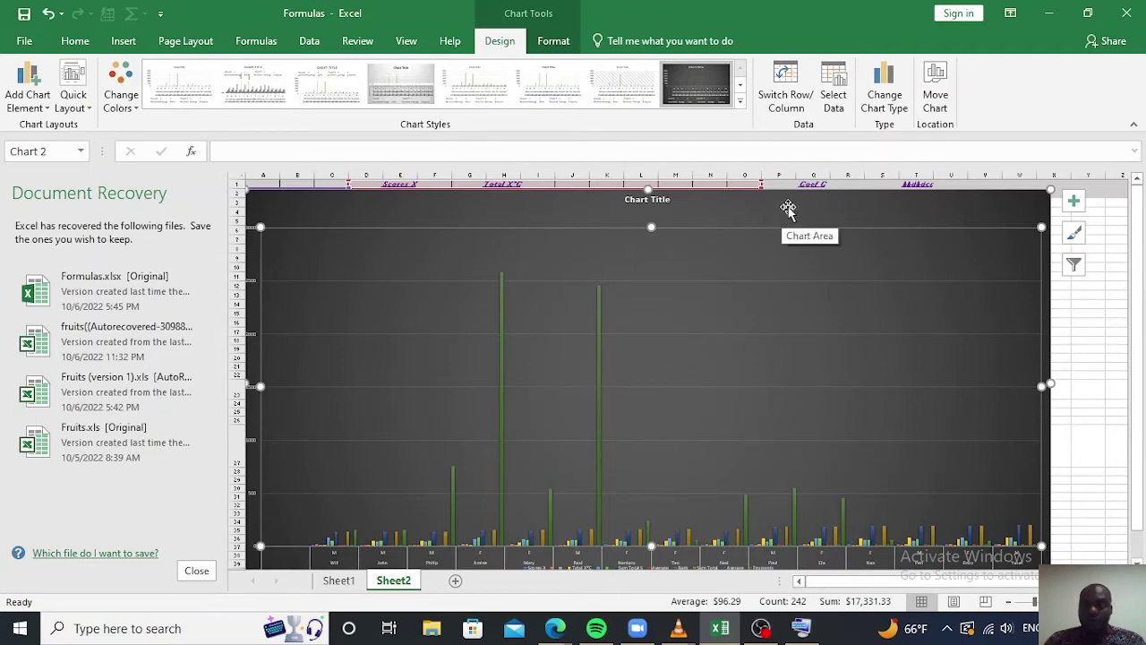
pyautogui.moveTo(788, 207)
pyautogui.mouseDown()
pyautogui.moveTo(757, 307)
pyautogui.moveTo(747, 462)
pyautogui.mouseUp()
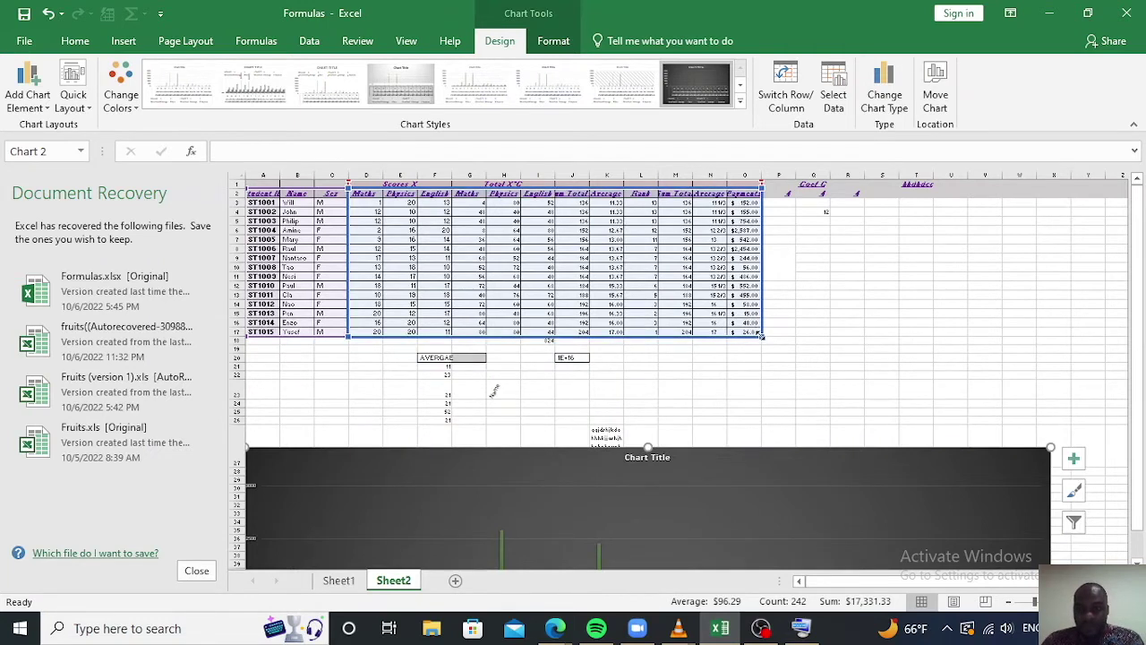
pyautogui.moveTo(758, 333); pyautogui.dragTo(731, 333)
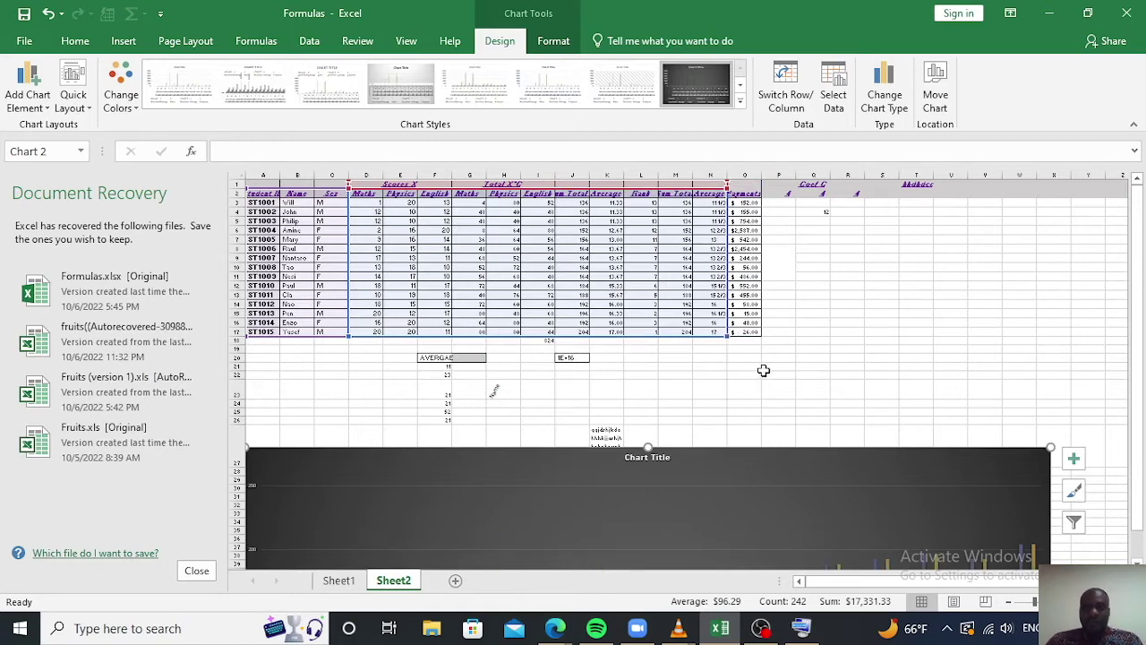
pyautogui.scroll(-5, 762, 373)
pyautogui.scroll(-4, 766, 373)
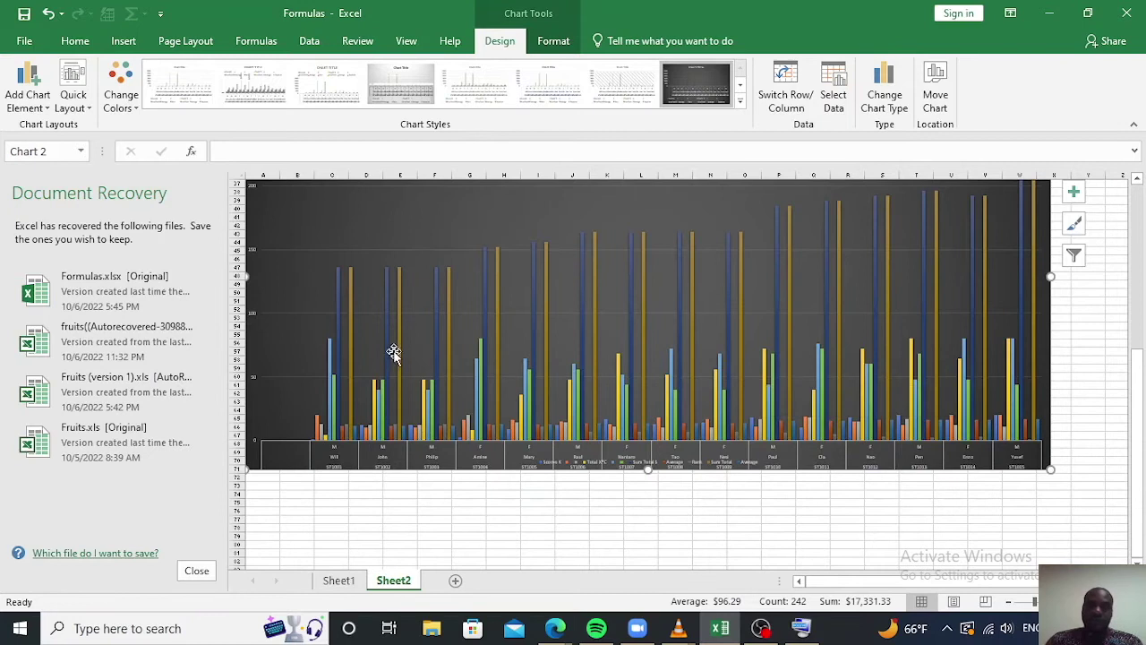
pyautogui.scroll(4, 697, 431)
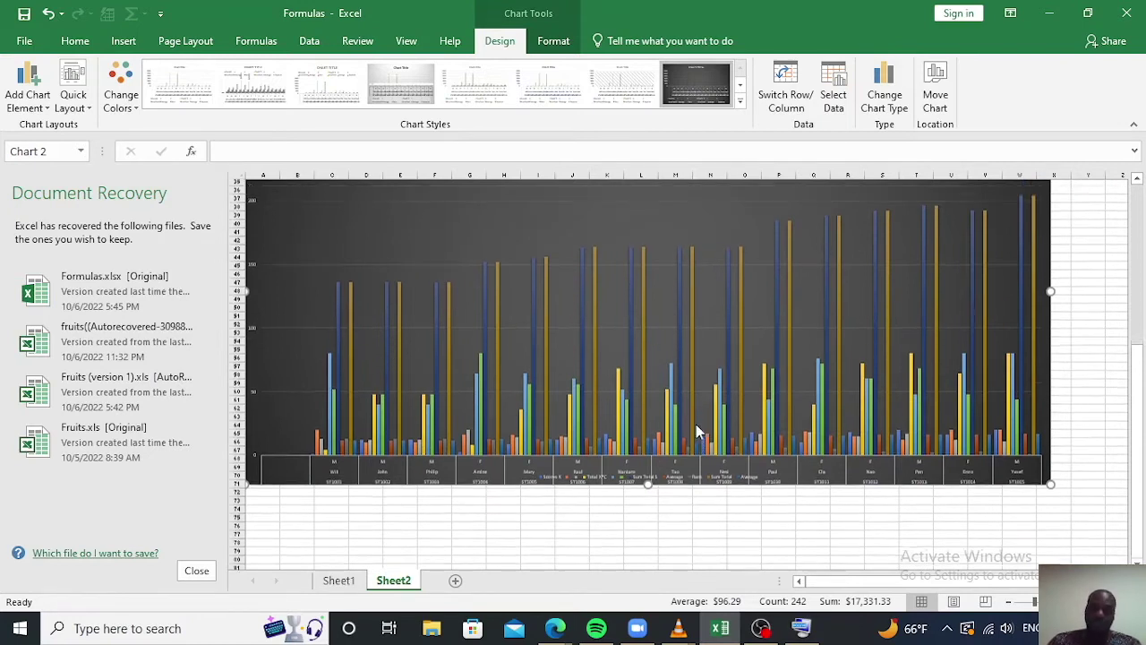
pyautogui.scroll(-3, 695, 428)
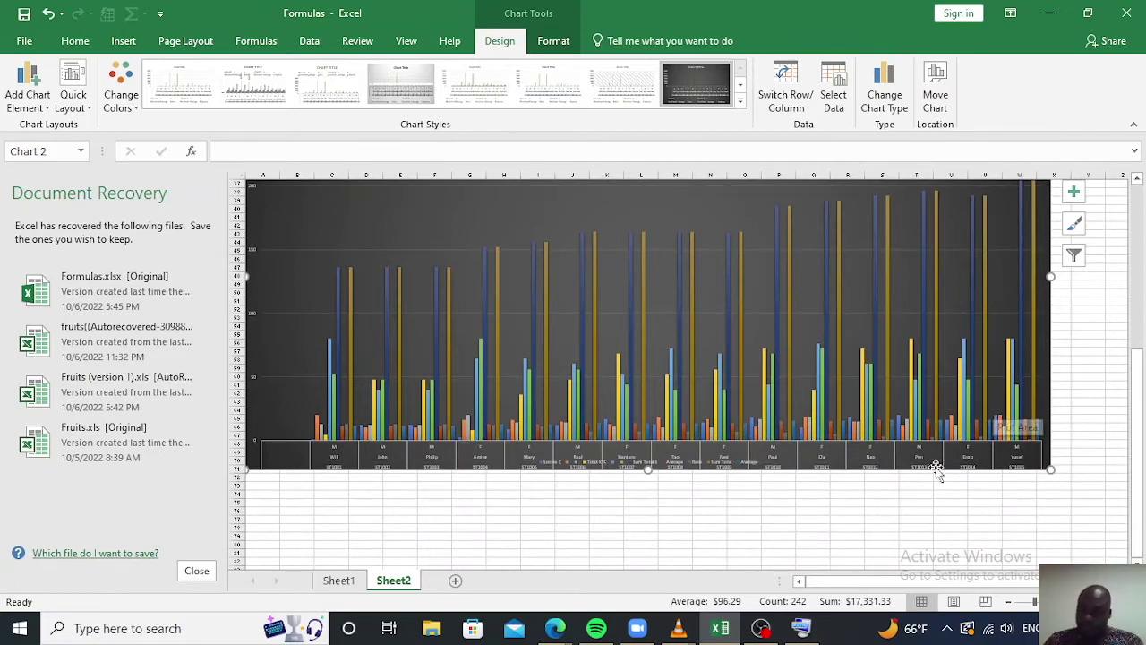
pyautogui.scroll(-1, 488, 412)
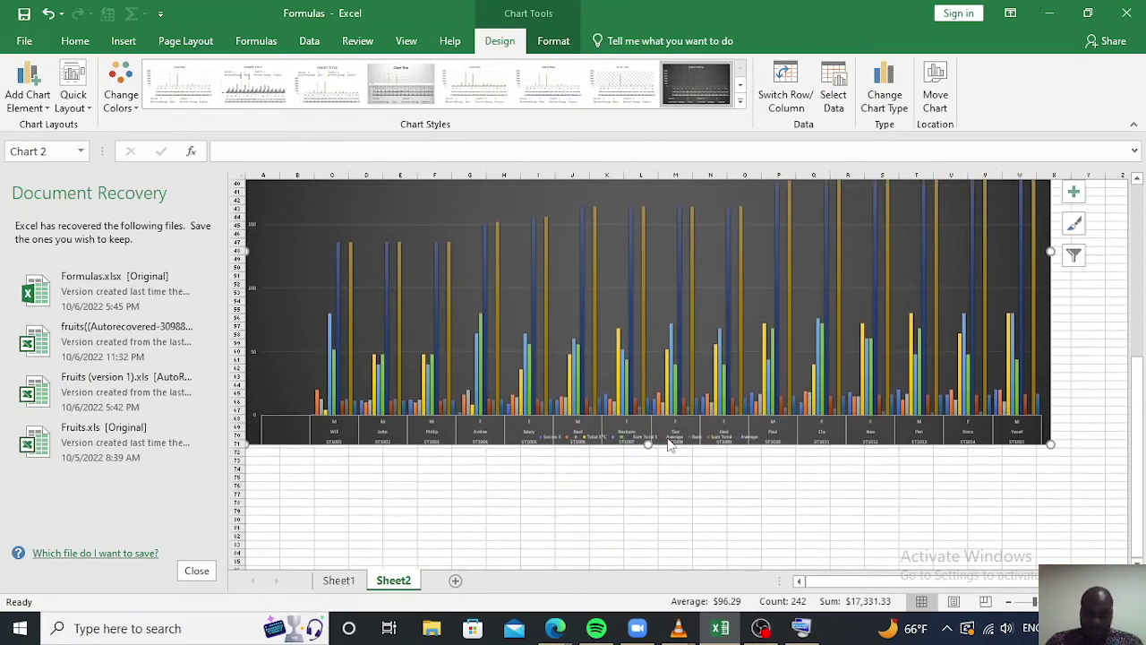
pyautogui.moveTo(648, 445); pyautogui.dragTo(648, 497)
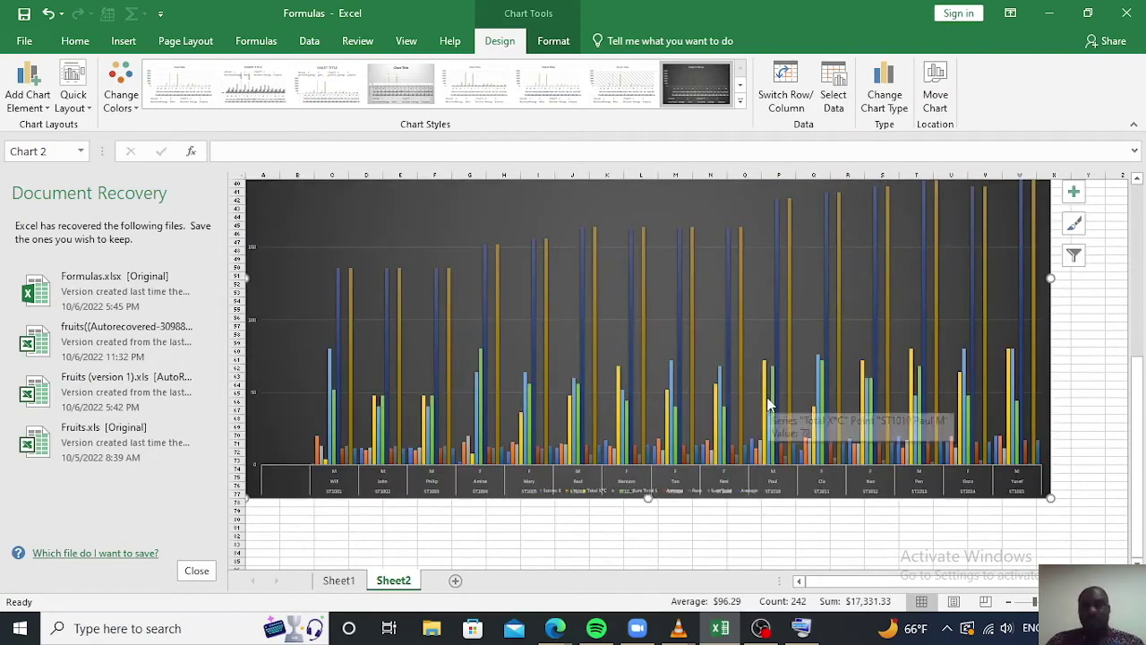
pyautogui.scroll(5, 768, 399)
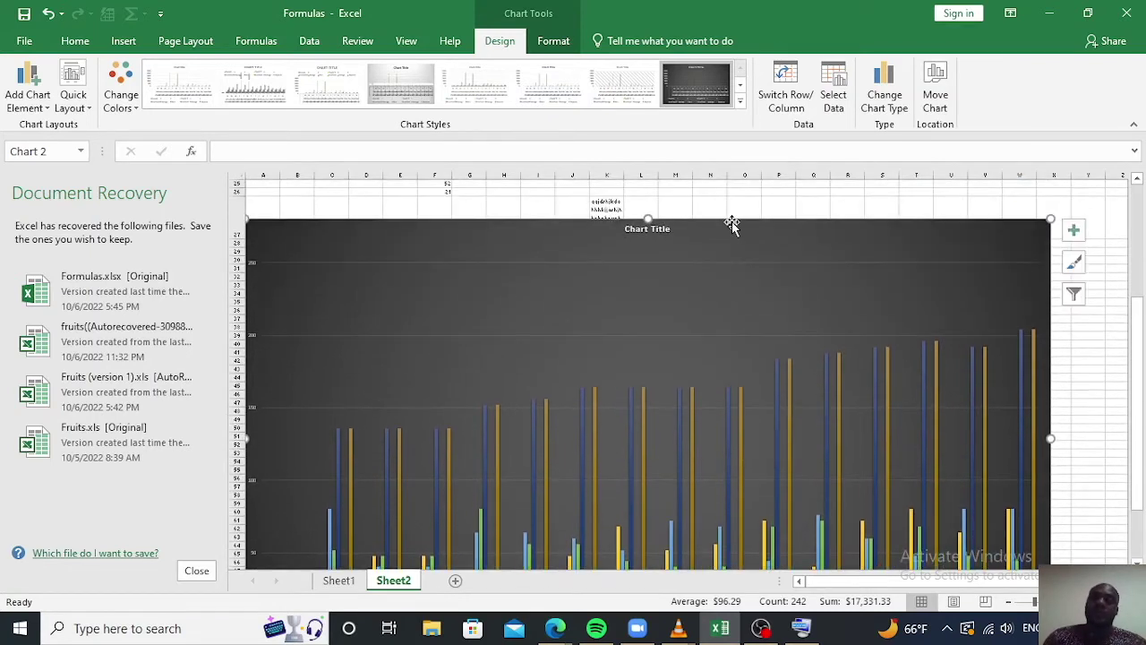
pyautogui.scroll(-3, 634, 354)
pyautogui.scroll(2, 635, 359)
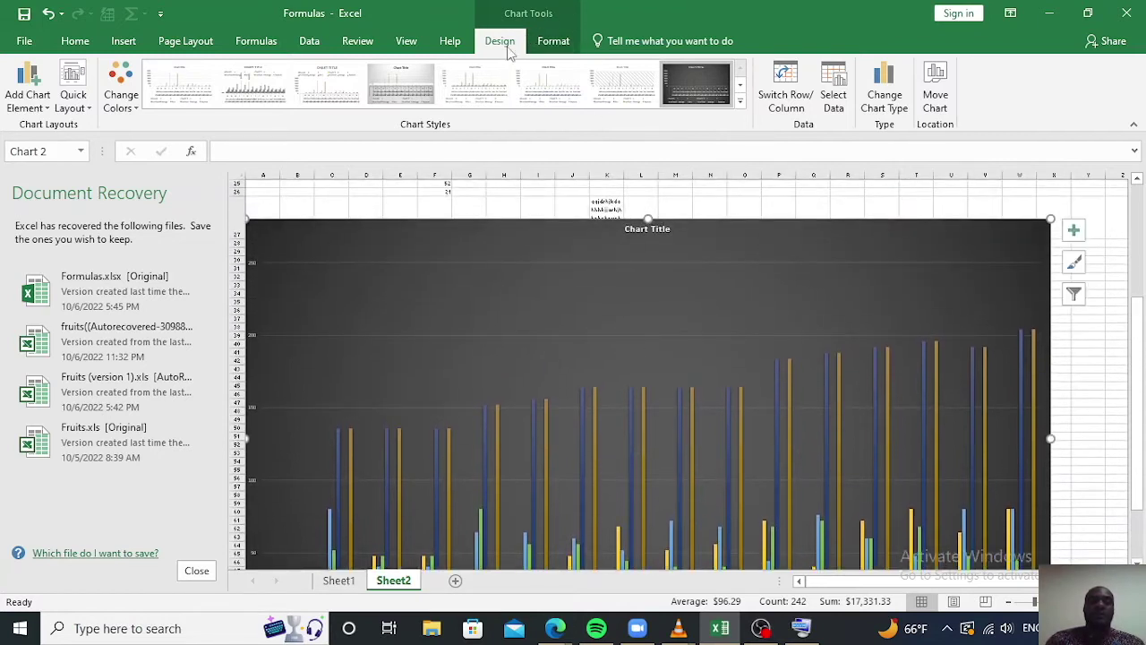
pyautogui.click(555, 43)
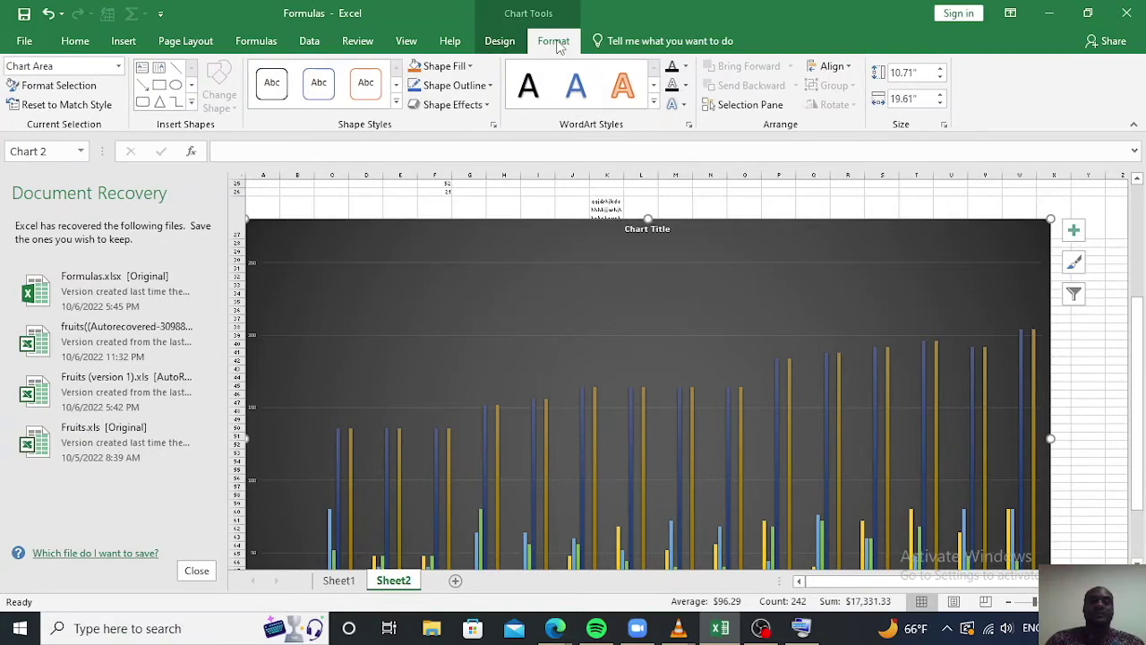
pyautogui.click(500, 41)
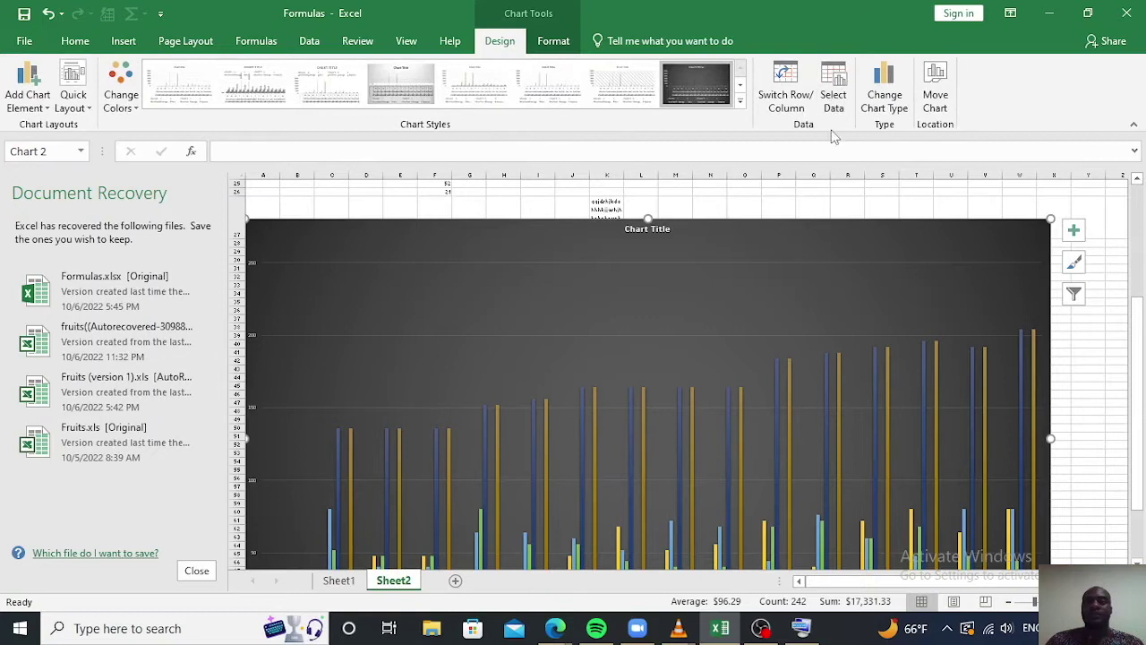
# - Switch the chart to a white style with the legend across the top
pyautogui.click(741, 102)
pyautogui.click(544, 135)
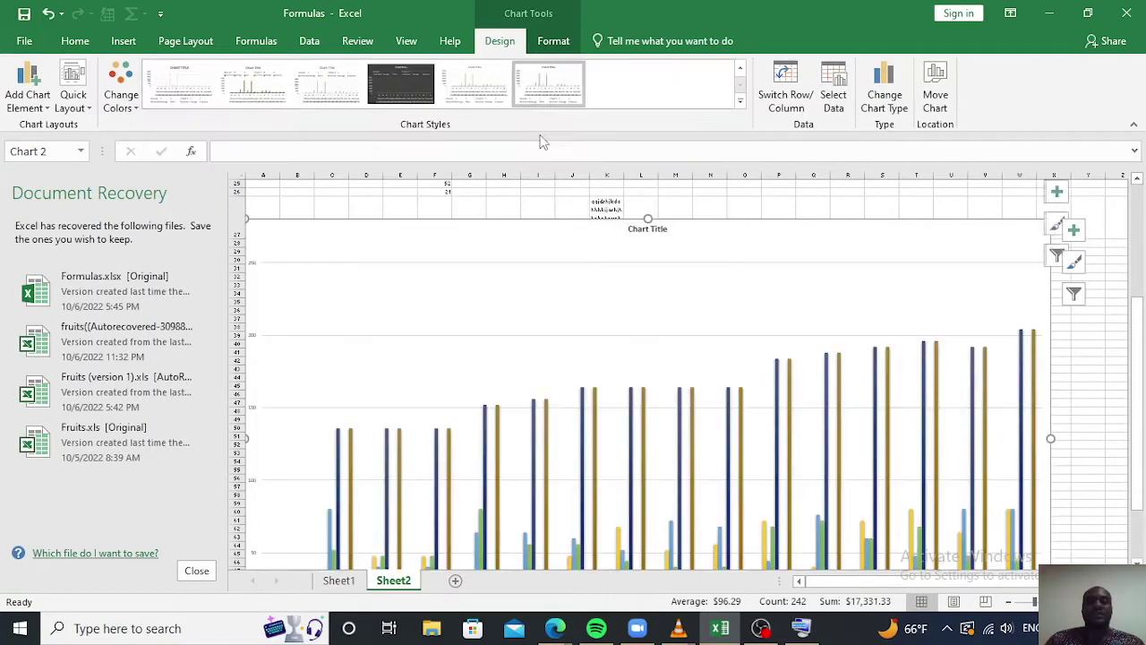
pyautogui.scroll(-4, 826, 470)
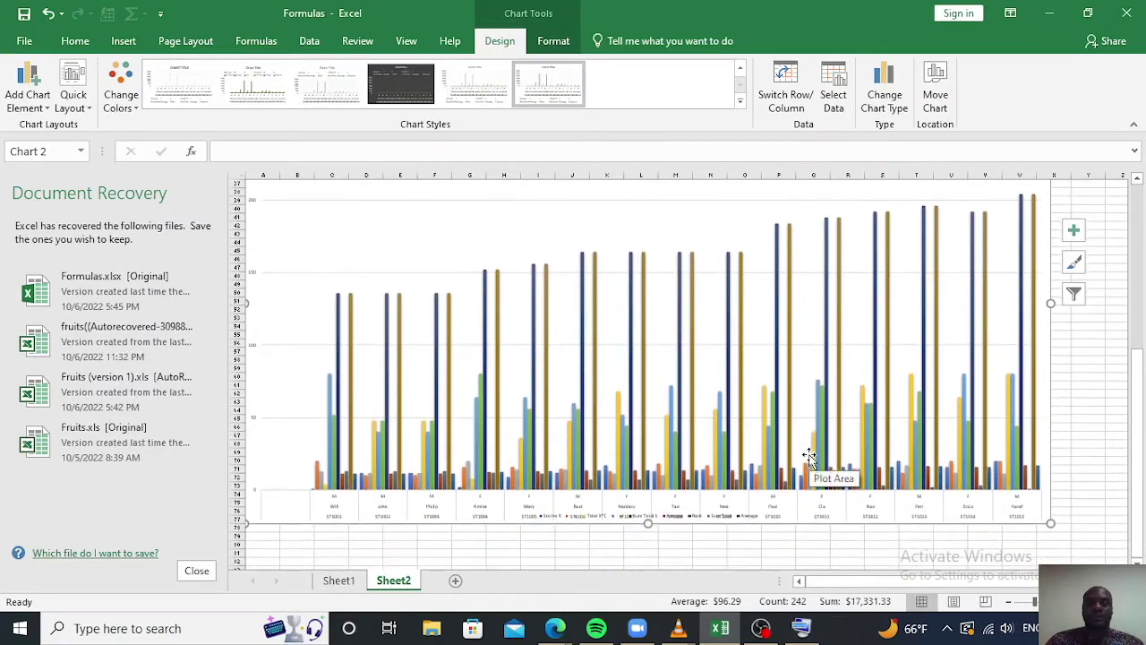
pyautogui.scroll(4, 809, 457)
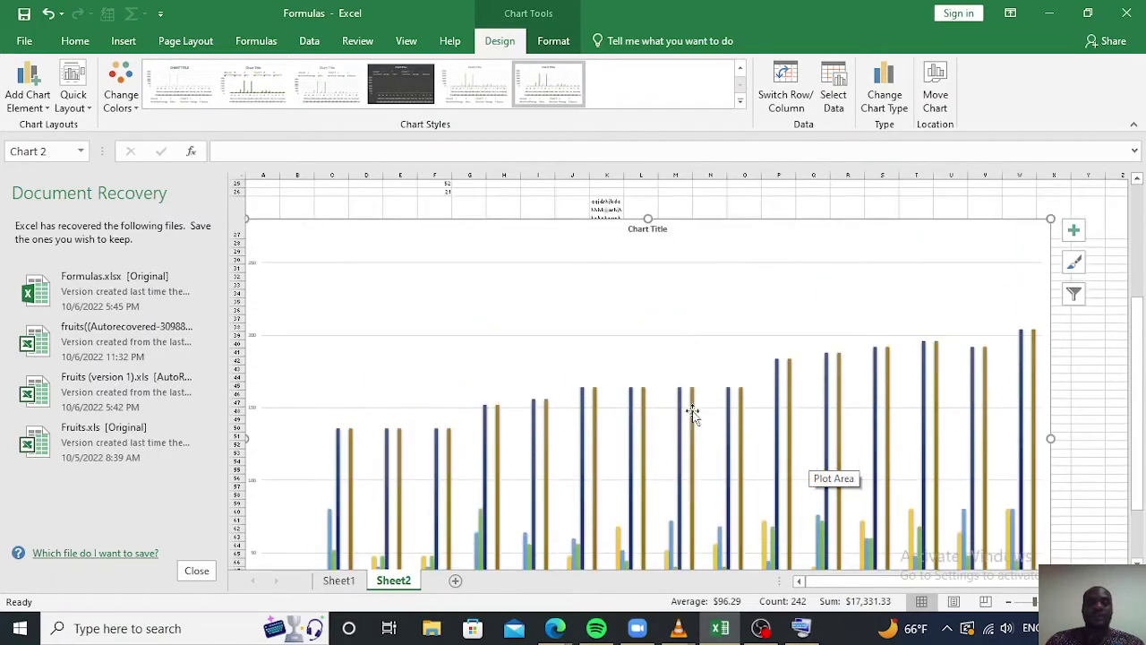
pyautogui.click(331, 96)
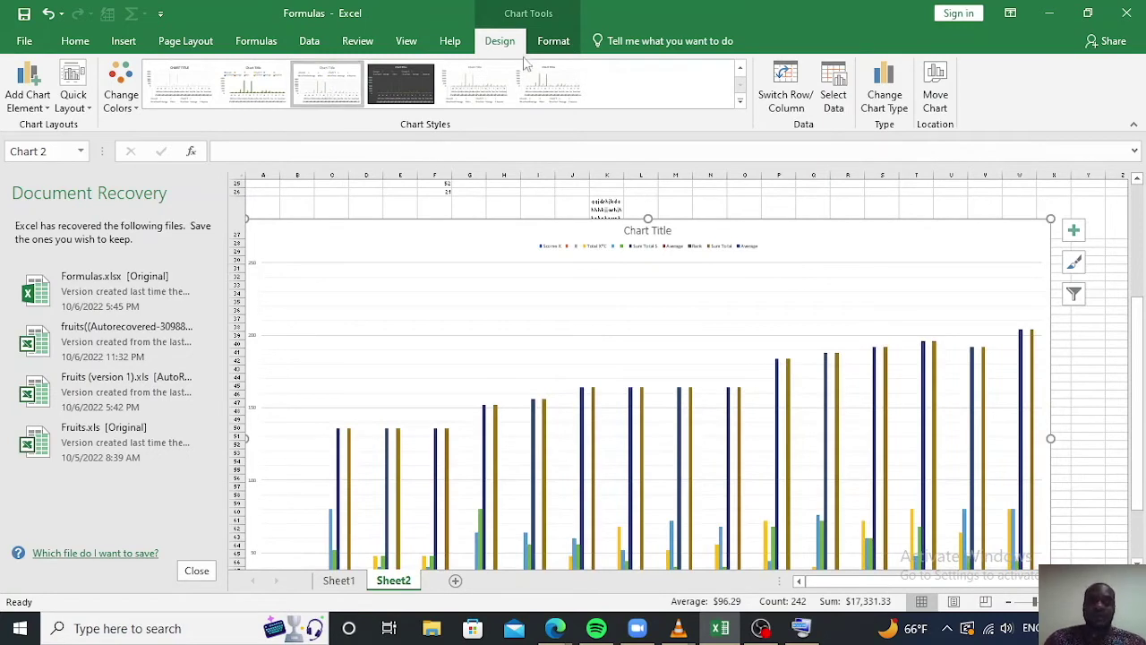
pyautogui.click(550, 41)
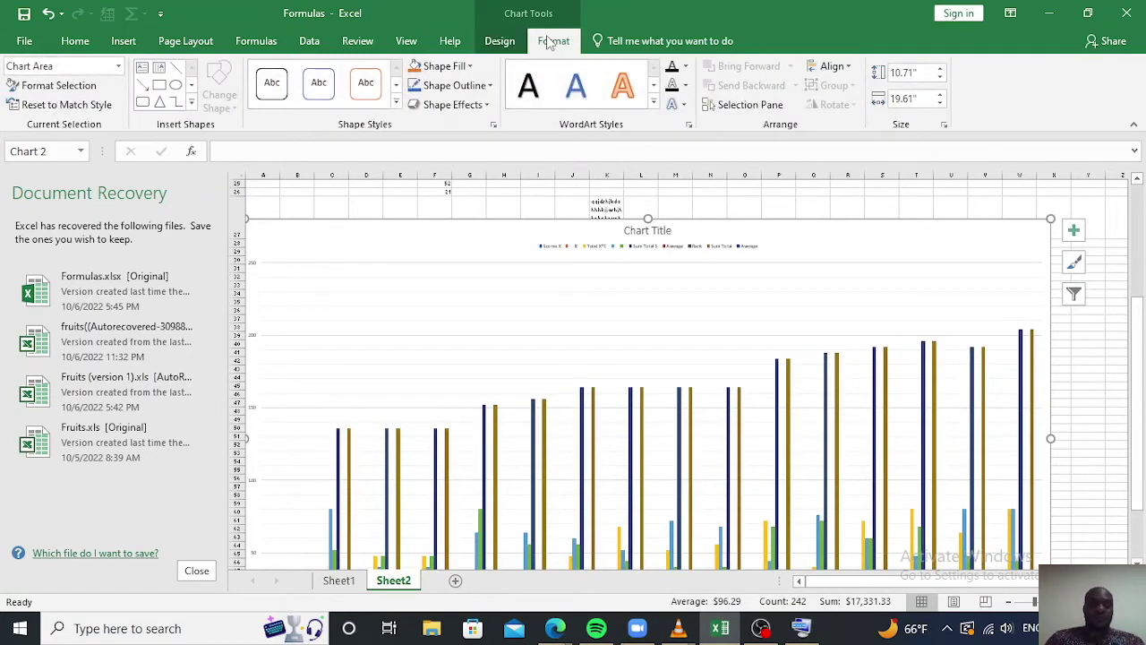
pyautogui.click(500, 41)
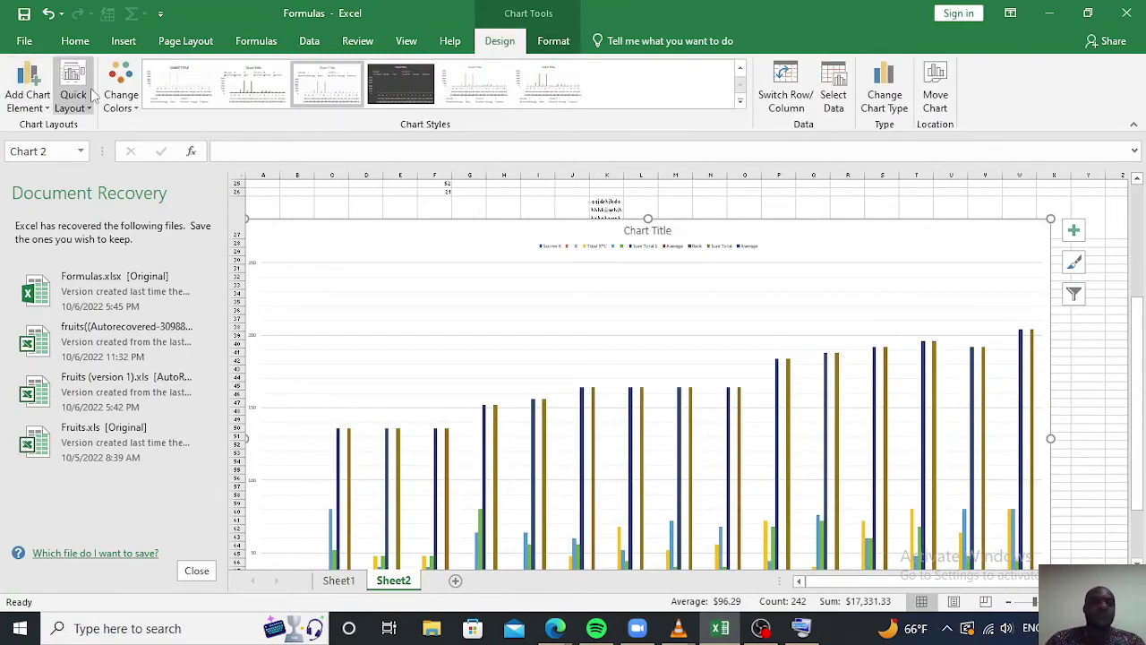
pyautogui.click(136, 105)
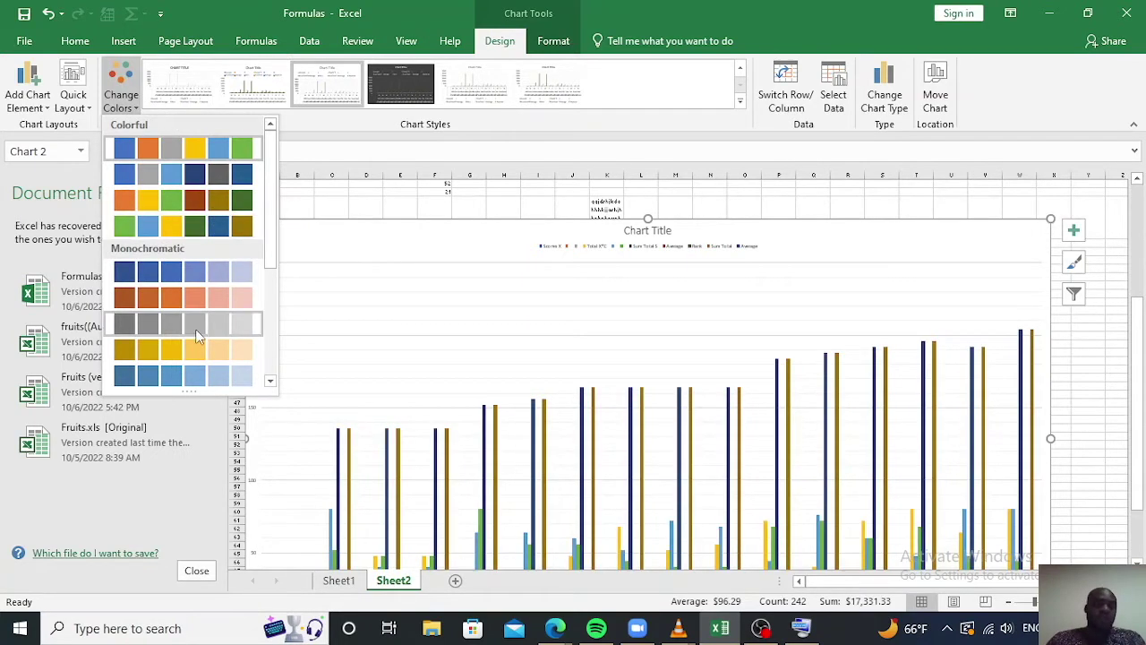
# - Recolour the chart's columns with the orange Colorful palette
pyautogui.click(196, 202)
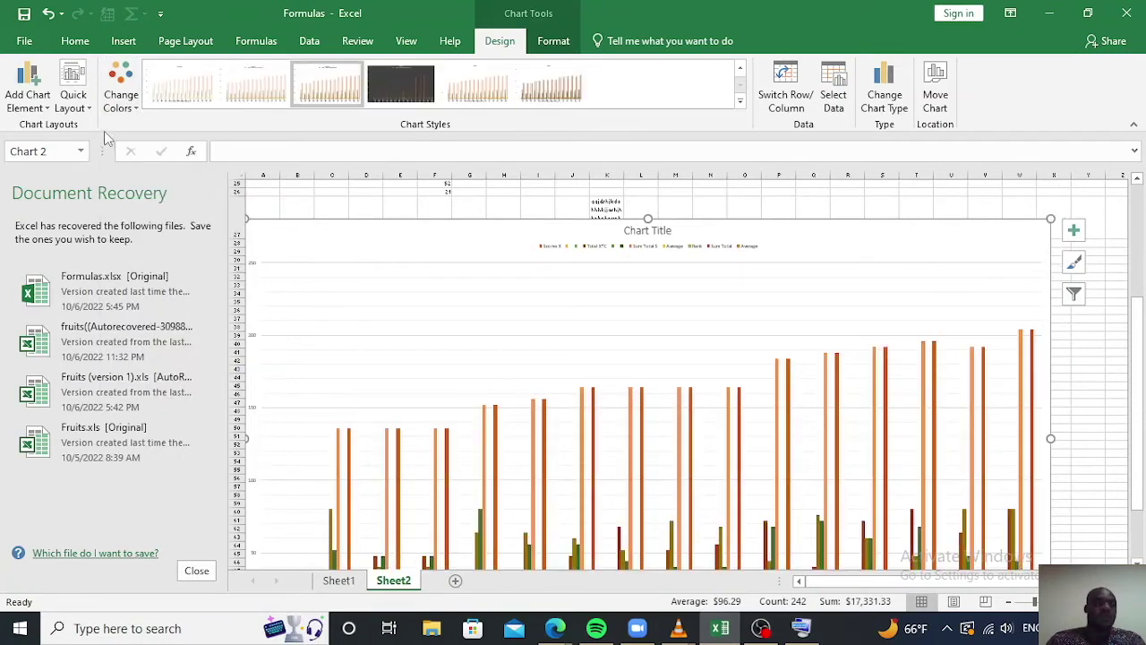
pyautogui.click(49, 108)
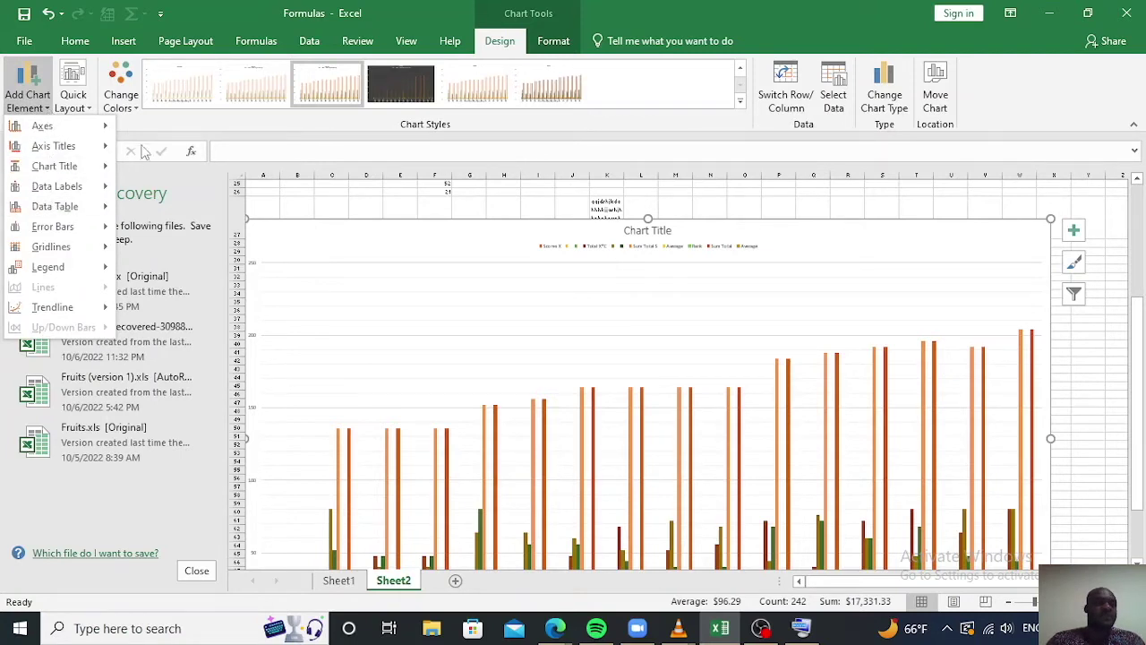
pyautogui.click(890, 102)
pyautogui.click(896, 107)
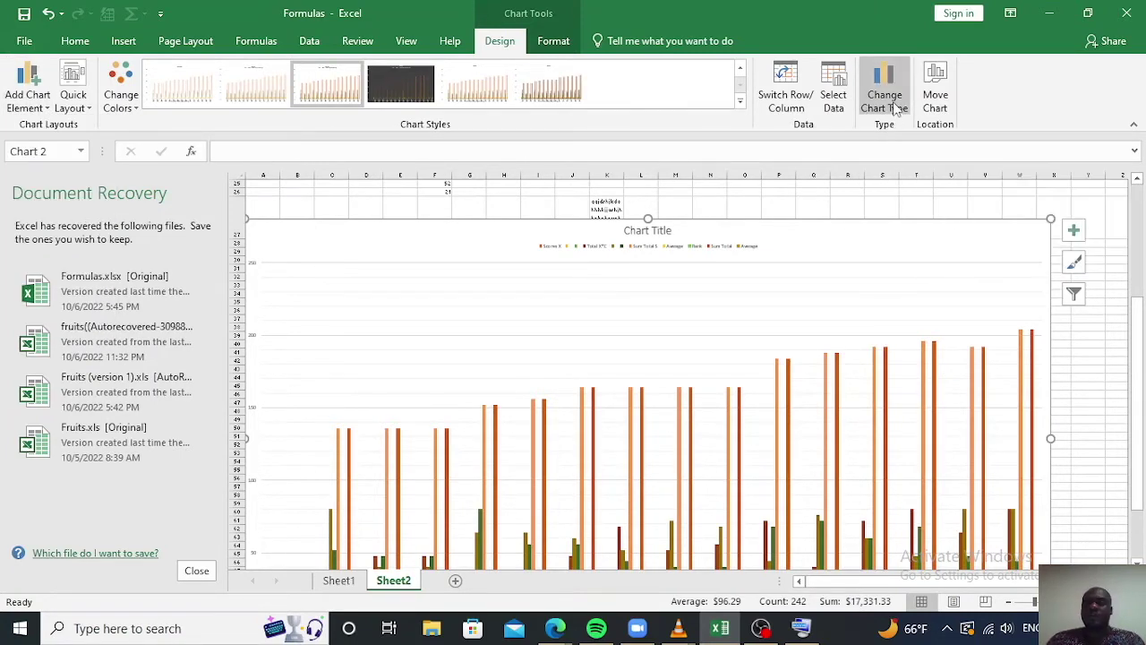
pyautogui.click(895, 107)
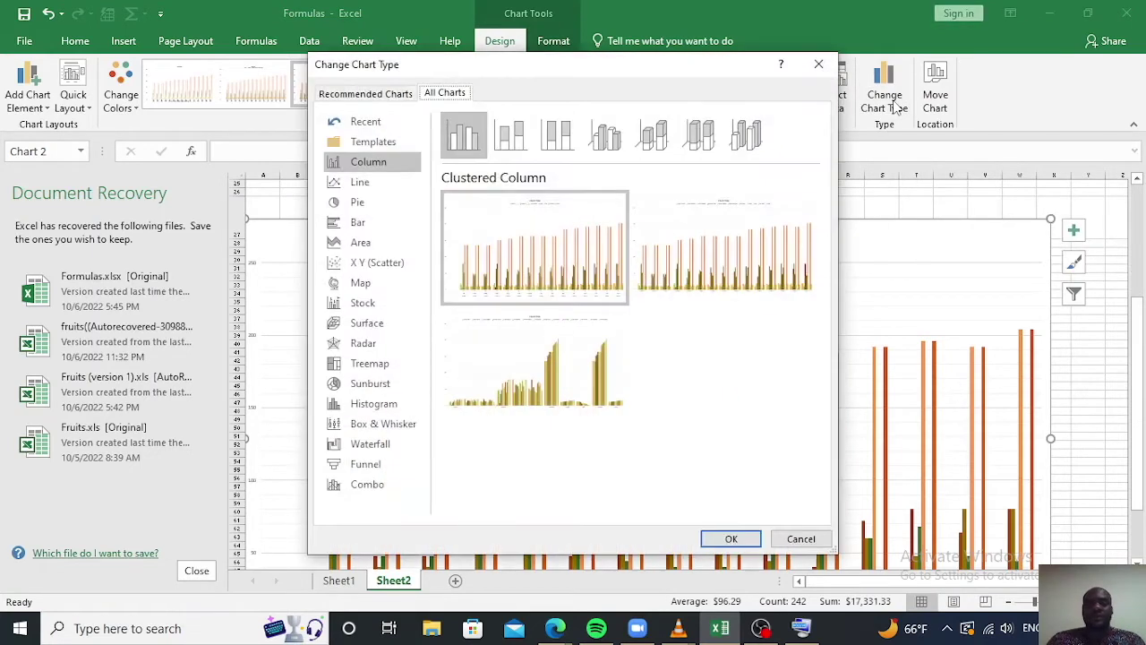
# - Convert the chart to a pie chart of Scores X
pyautogui.click(380, 207)
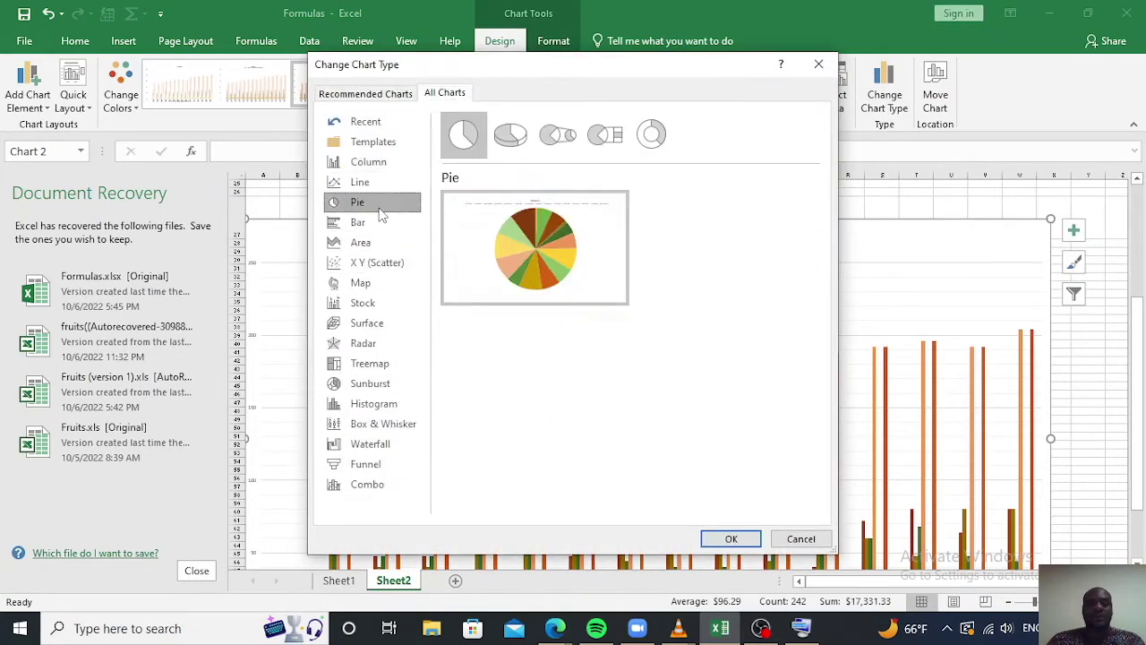
pyautogui.moveTo(540, 222)
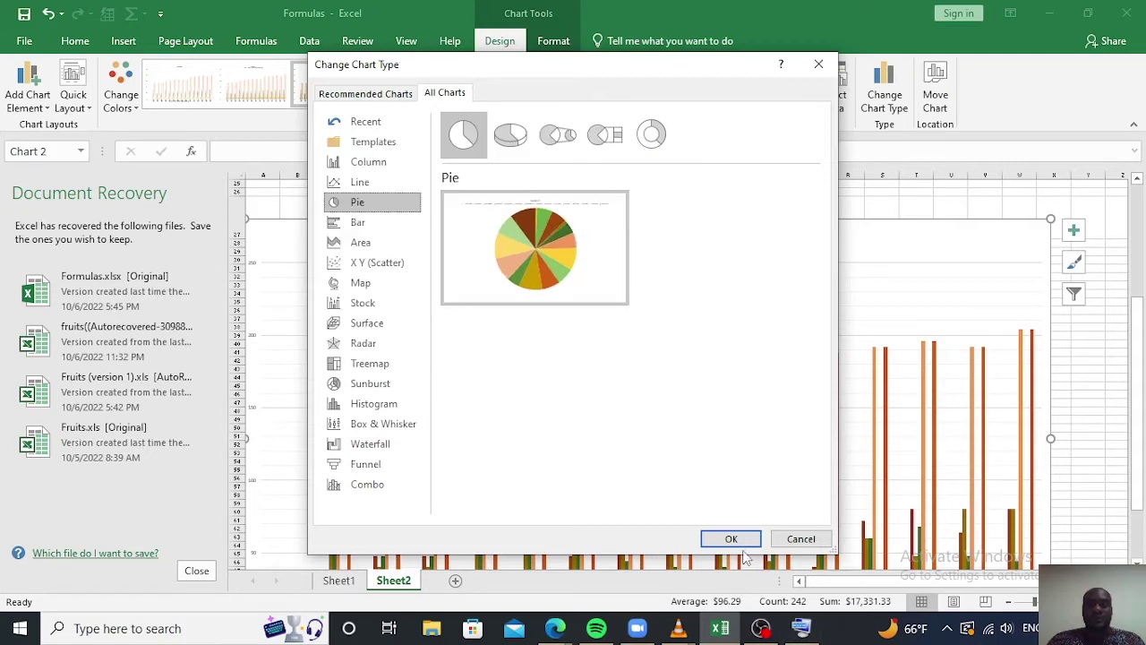
pyautogui.click(732, 539)
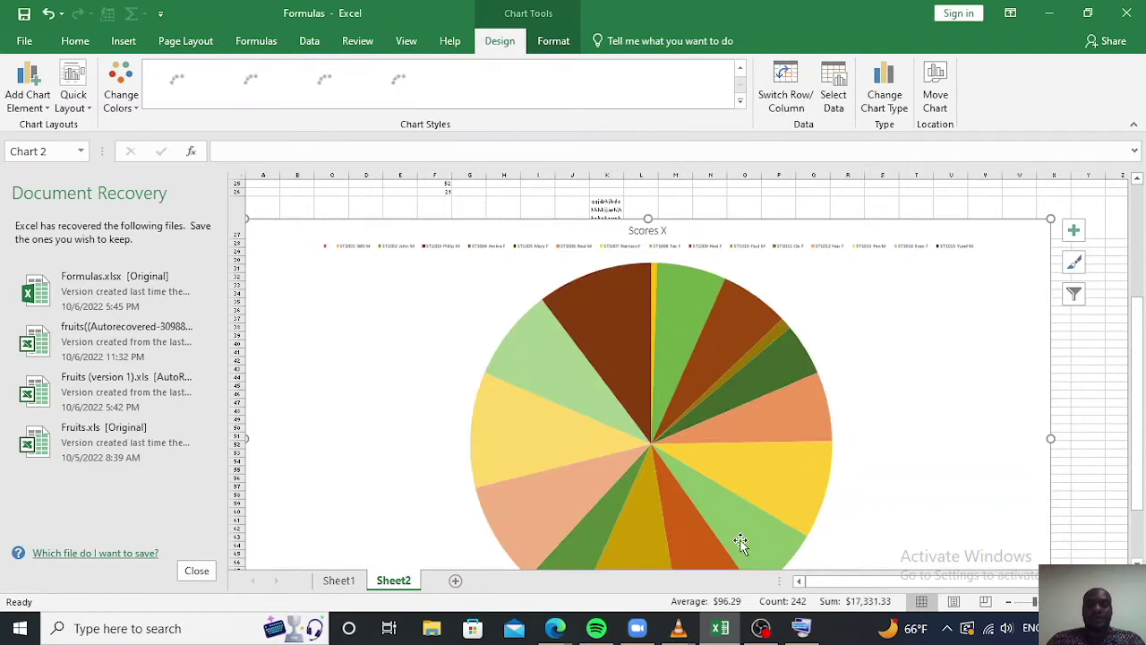
pyautogui.scroll(-3, 753, 365)
pyautogui.scroll(3, 753, 365)
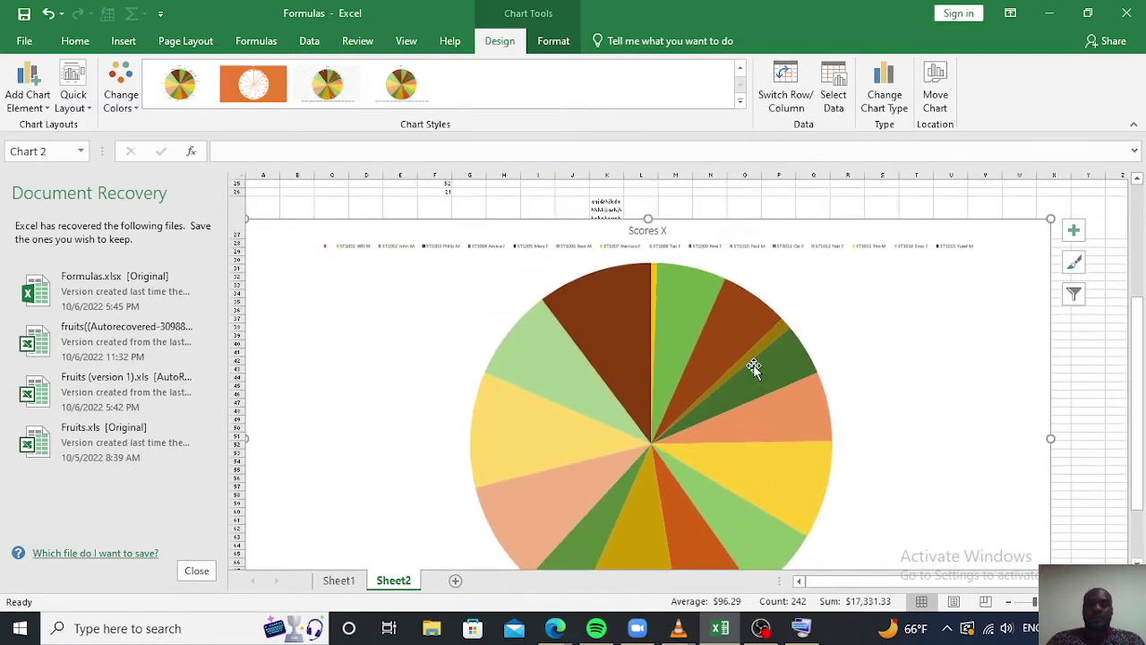
pyautogui.scroll(-3, 754, 364)
pyautogui.scroll(1, 753, 364)
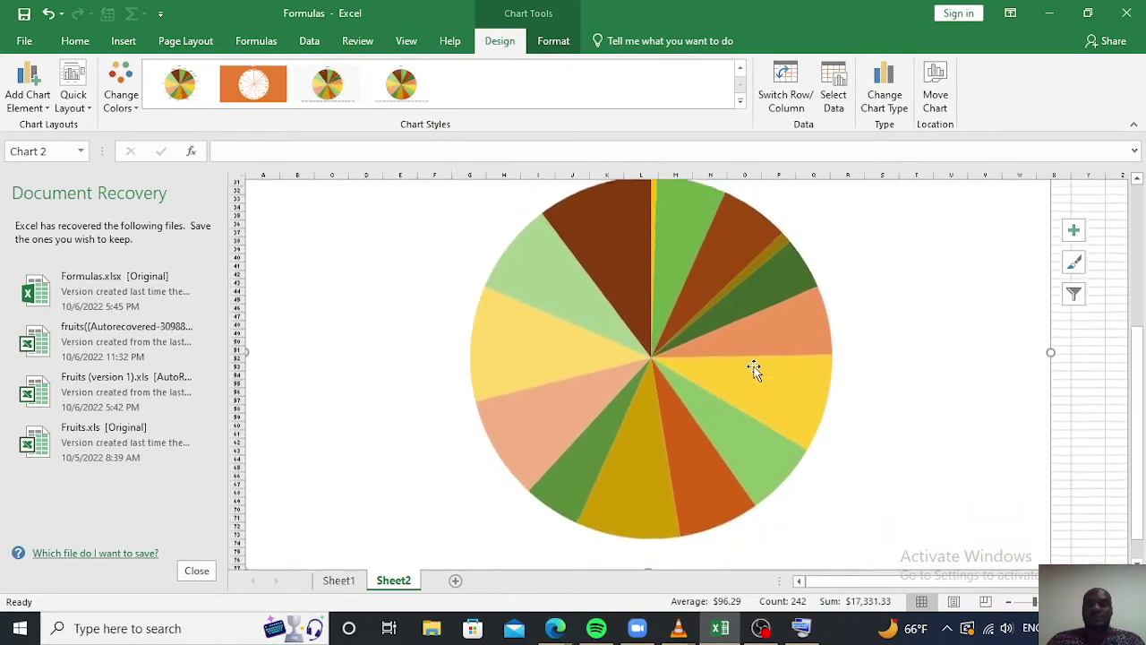
pyautogui.click(895, 87)
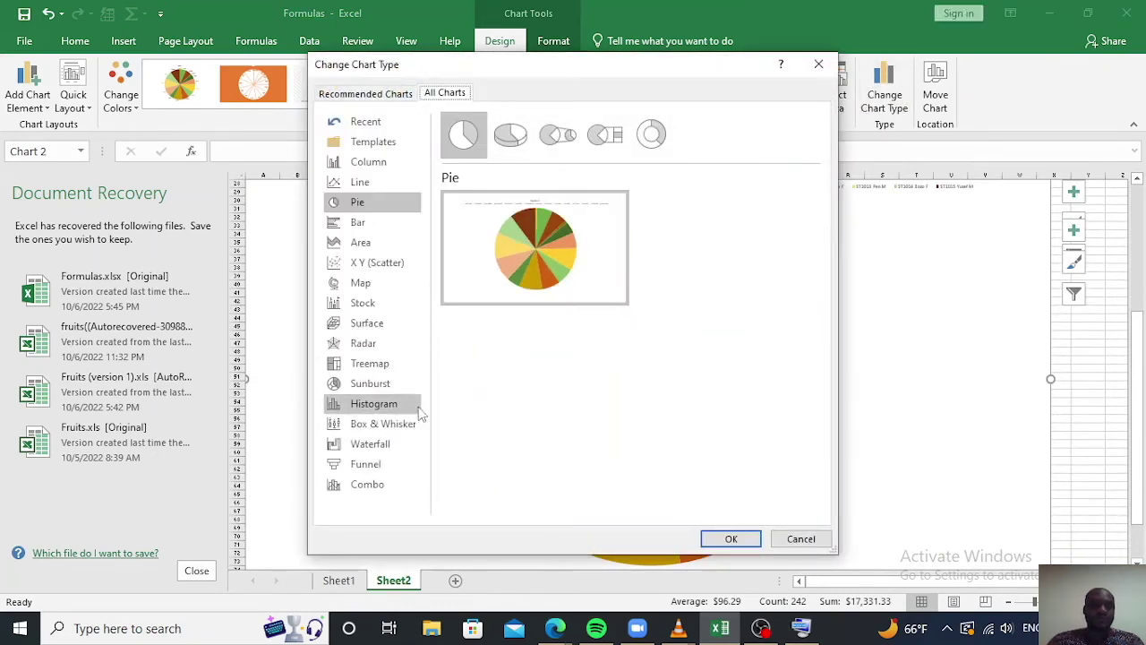
# - Change the chart to a clustered bar chart
pyautogui.click(367, 229)
pyautogui.moveTo(495, 259)
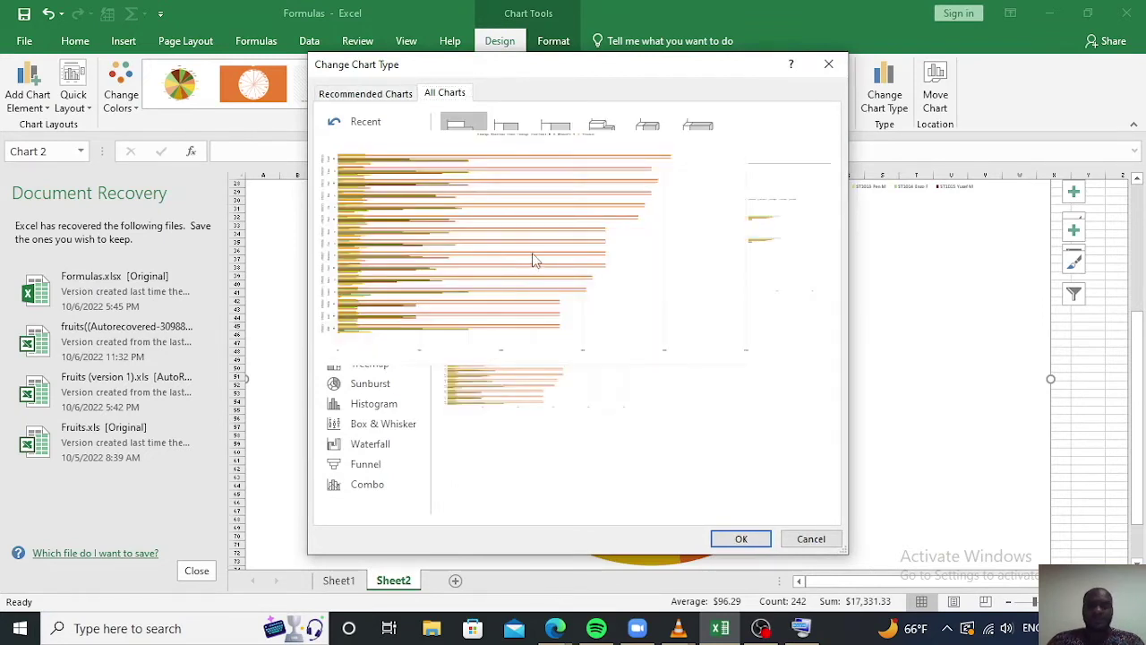
pyautogui.click(753, 540)
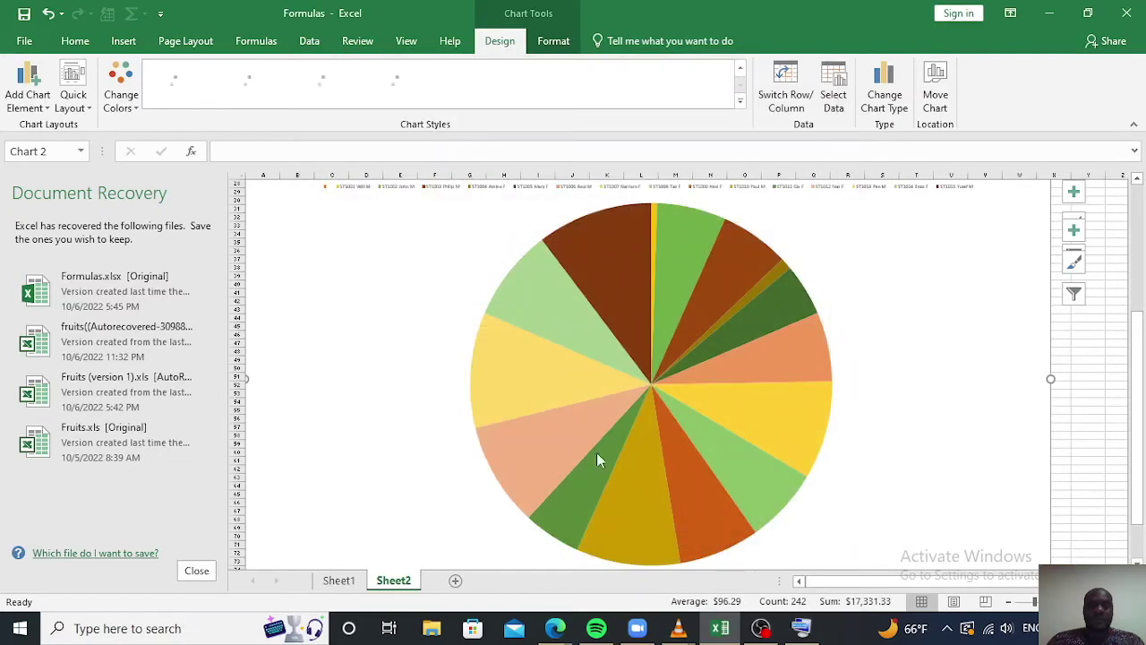
# - Change the chart type again, this time to a line chart
pyautogui.click(884, 90)
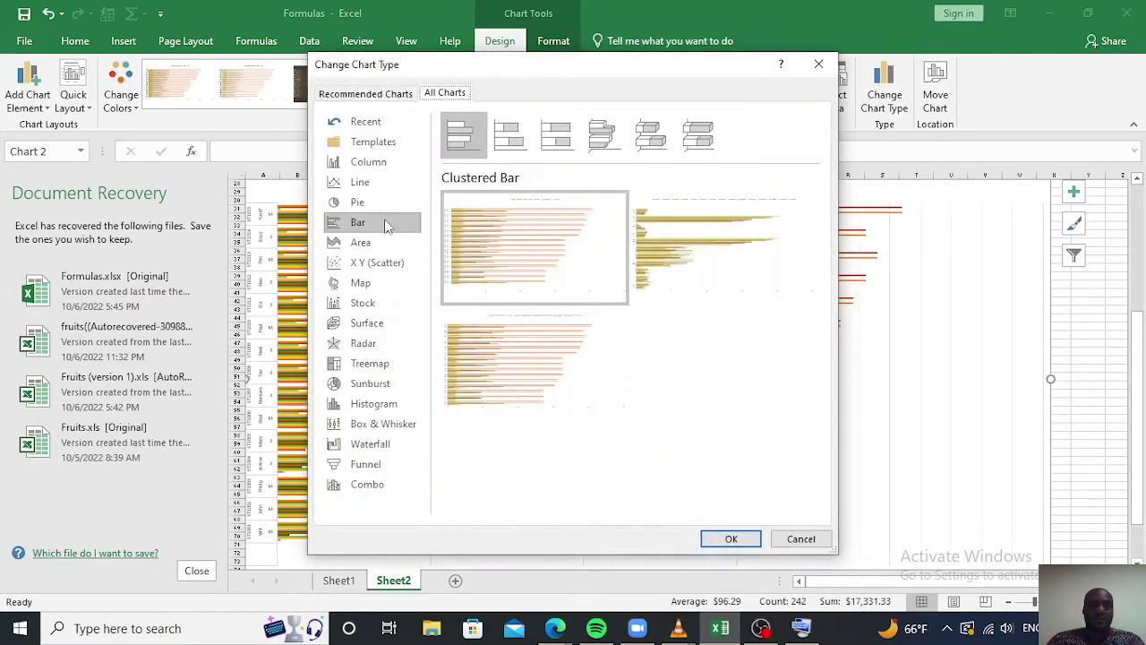
pyautogui.click(375, 182)
pyautogui.moveTo(501, 256)
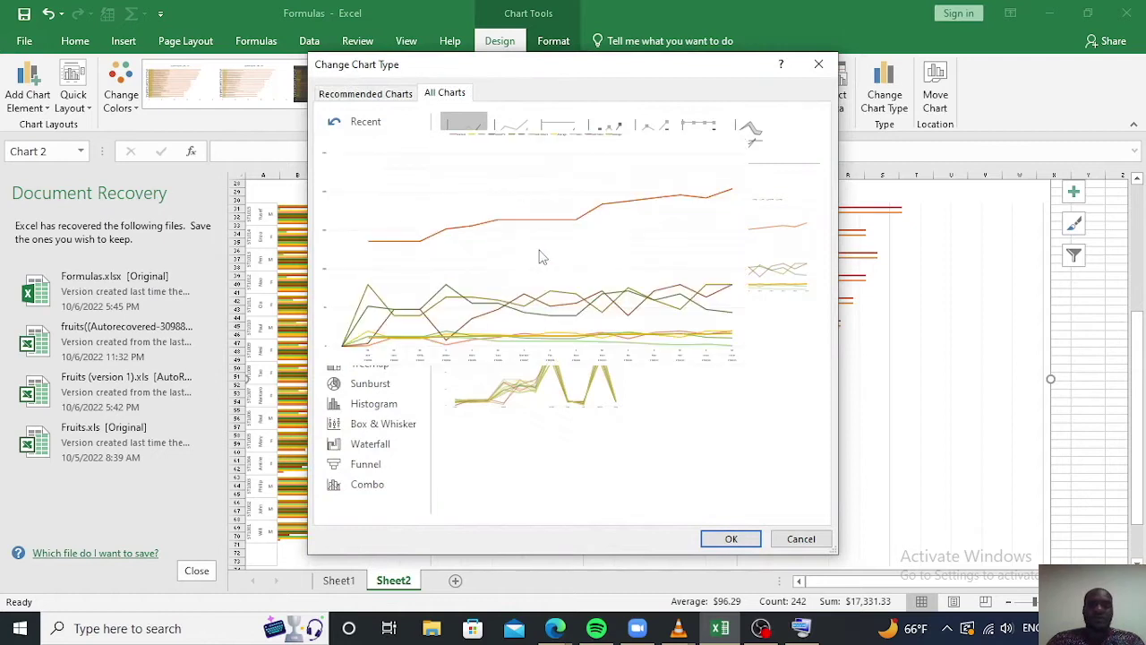
pyautogui.click(744, 539)
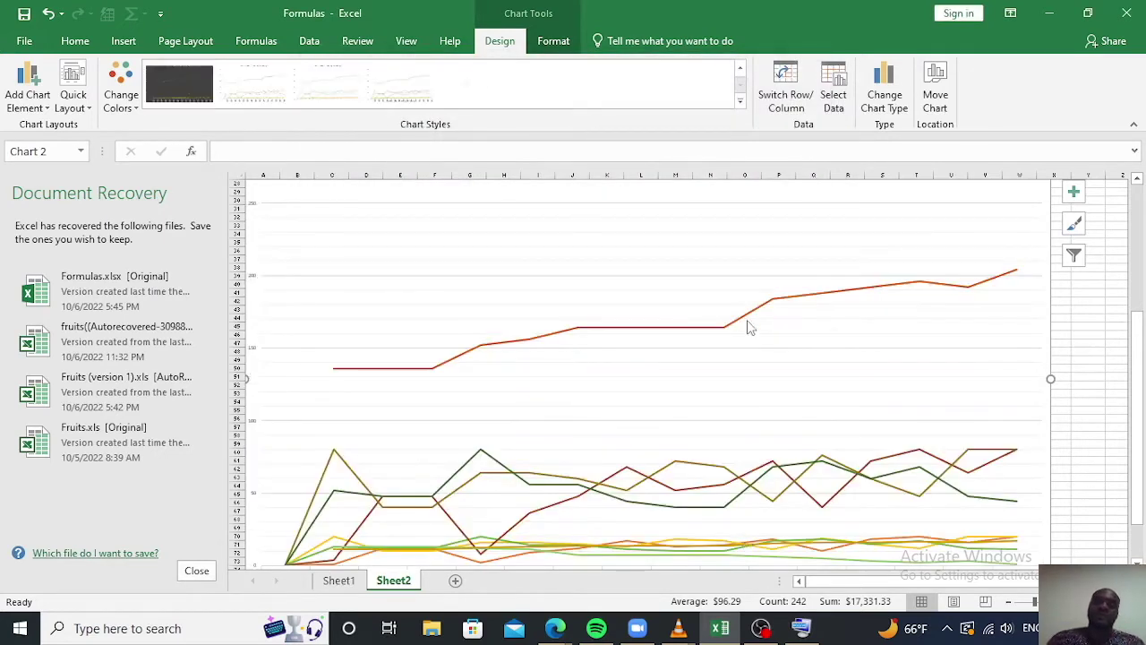
pyautogui.scroll(-6, 750, 325)
pyautogui.scroll(11, 750, 325)
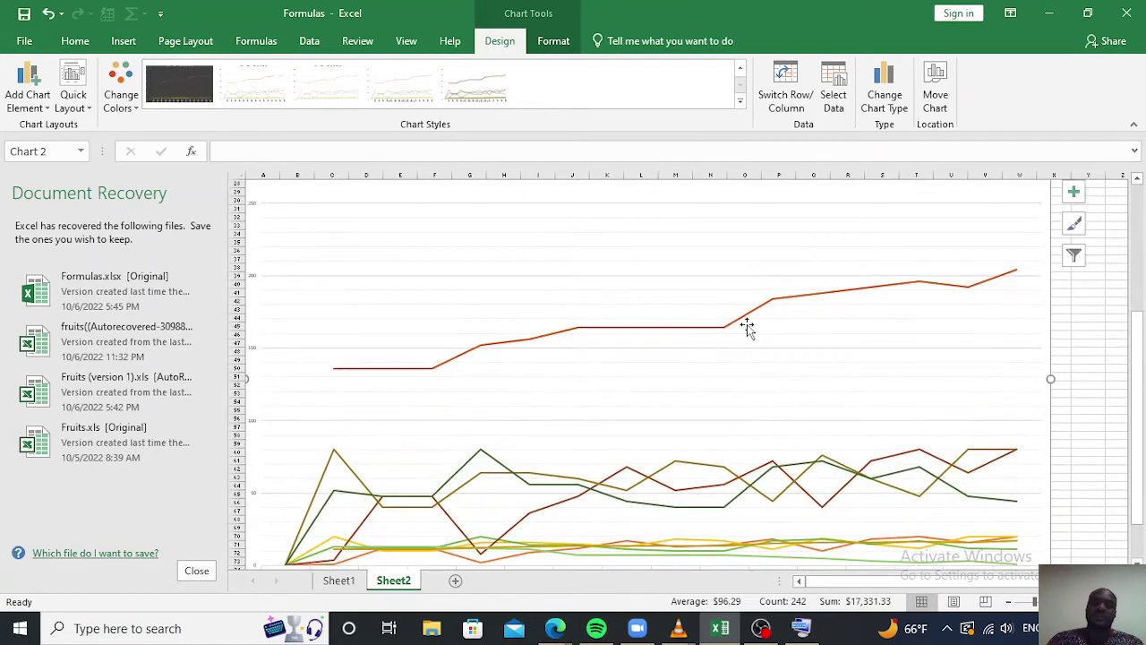
pyautogui.scroll(-6, 747, 325)
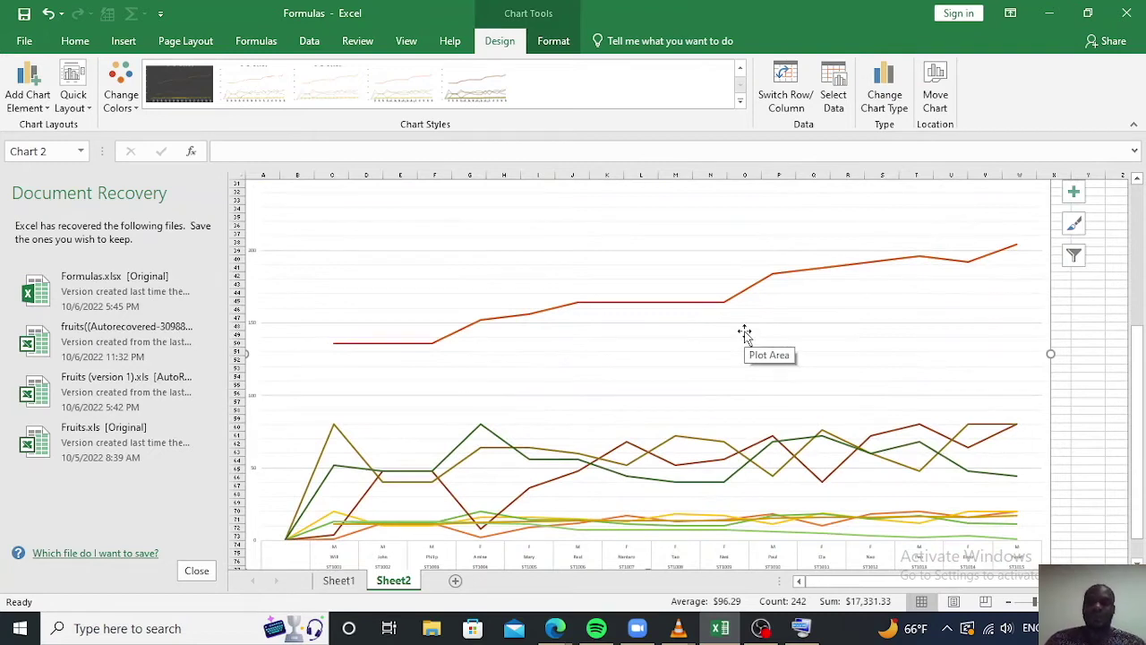
pyautogui.scroll(-5, 666, 379)
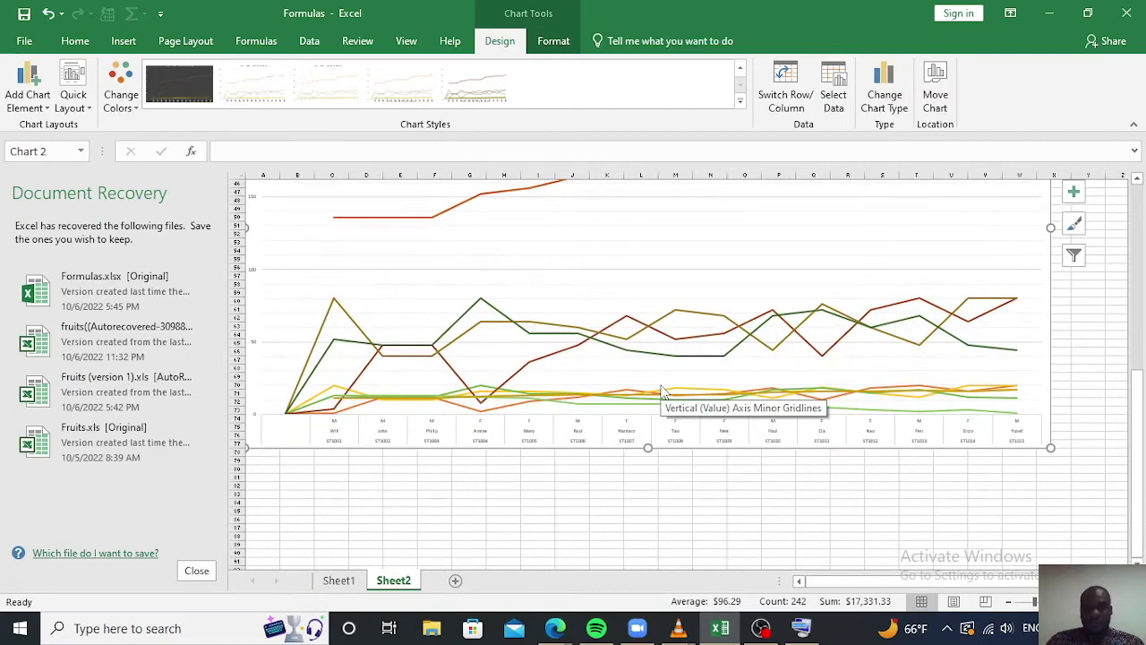
pyautogui.scroll(10, 661, 391)
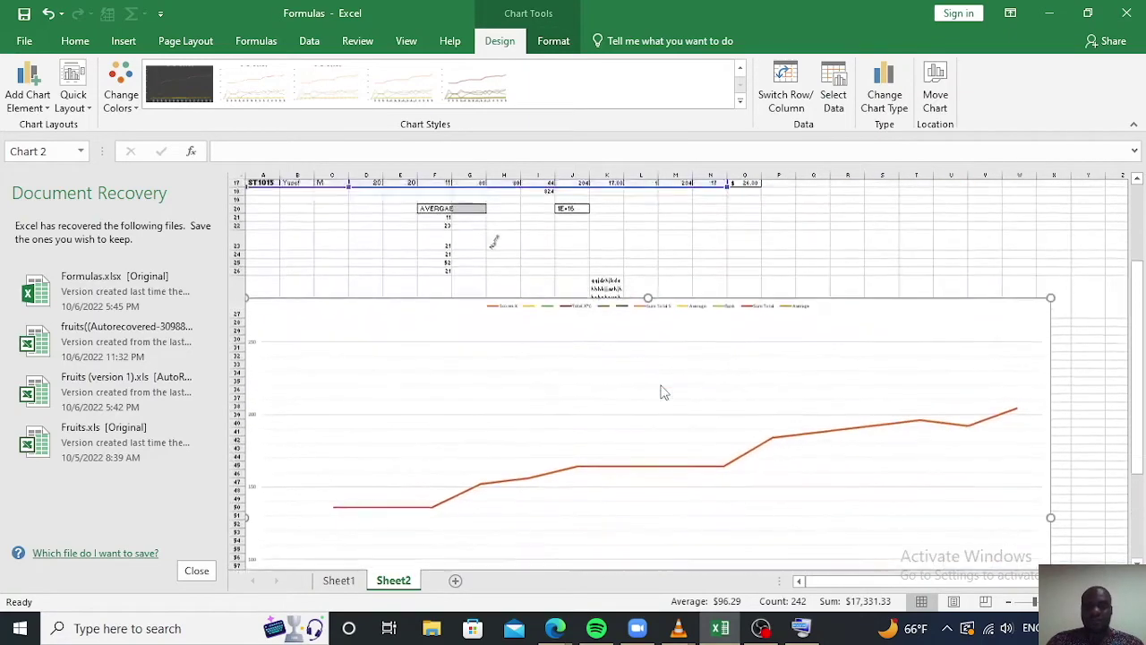
pyautogui.scroll(5, 661, 392)
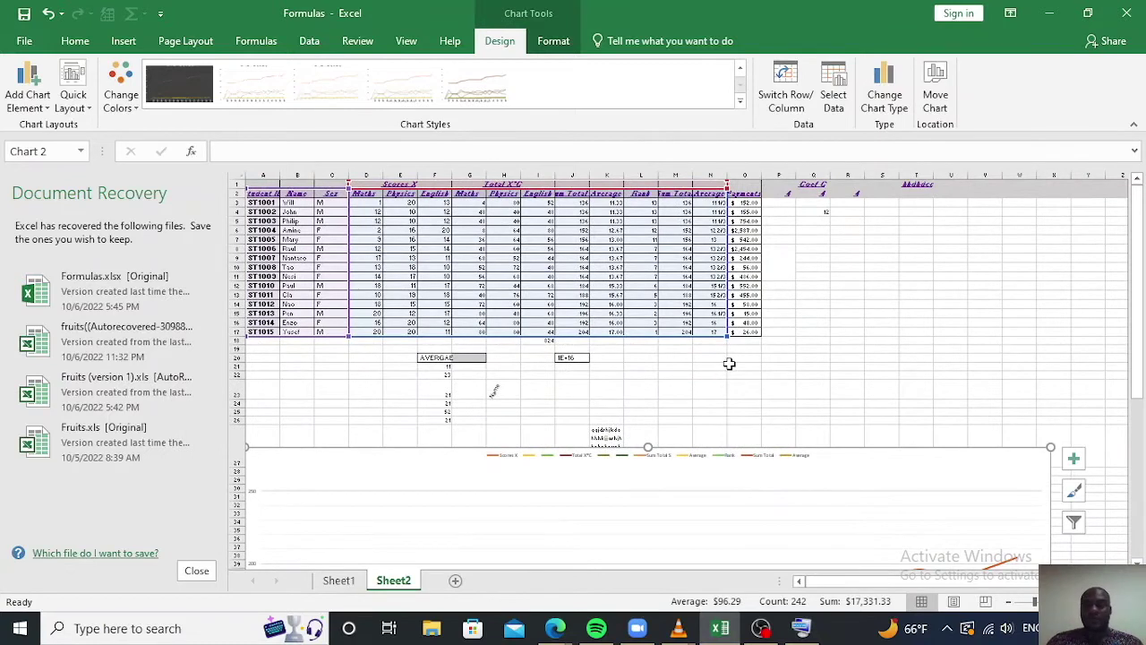
# - Shrink the chart's source range to columns D through F: Maths, Physics and English
pyautogui.moveTo(726, 334); pyautogui.dragTo(726, 335)
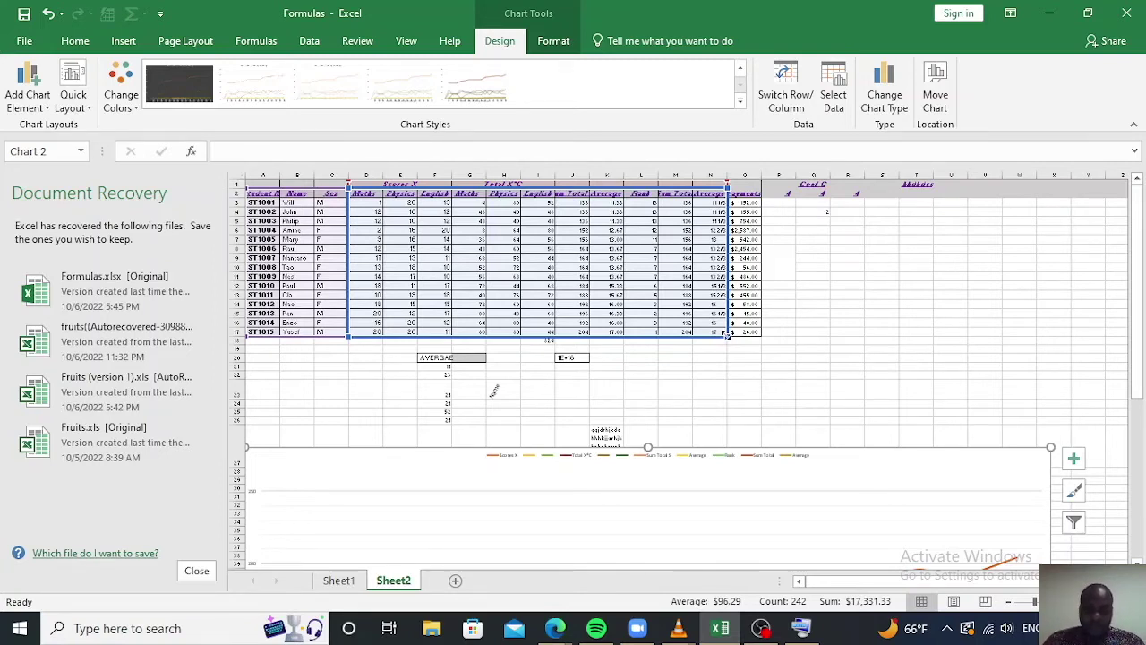
pyautogui.moveTo(728, 334); pyautogui.dragTo(489, 334)
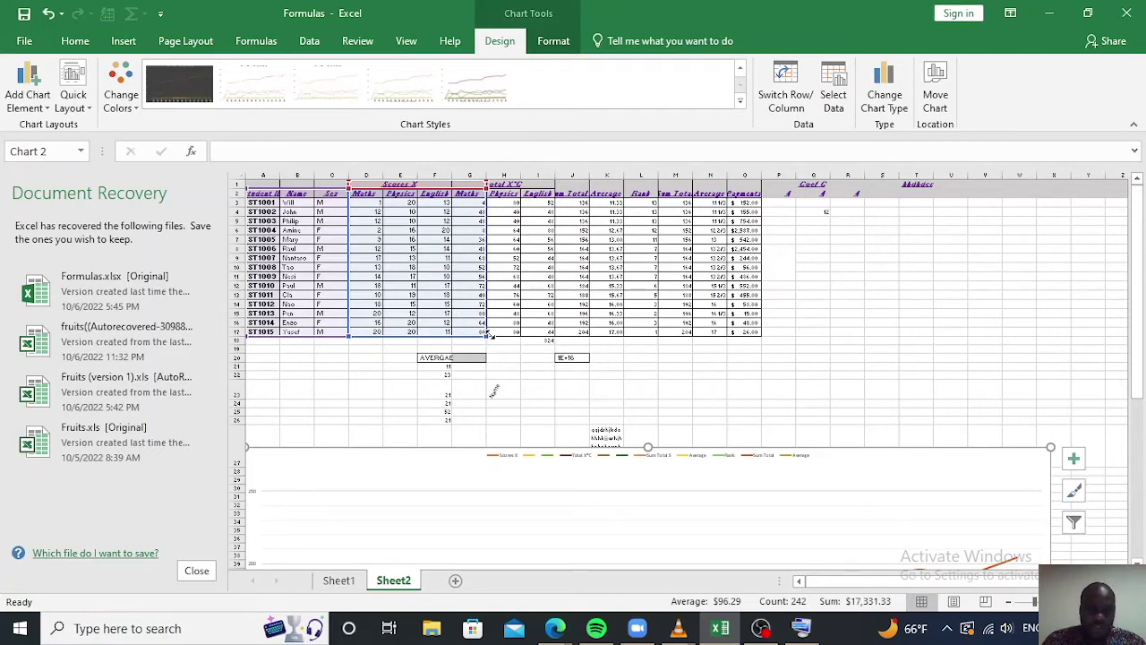
pyautogui.moveTo(477, 332); pyautogui.dragTo(444, 328)
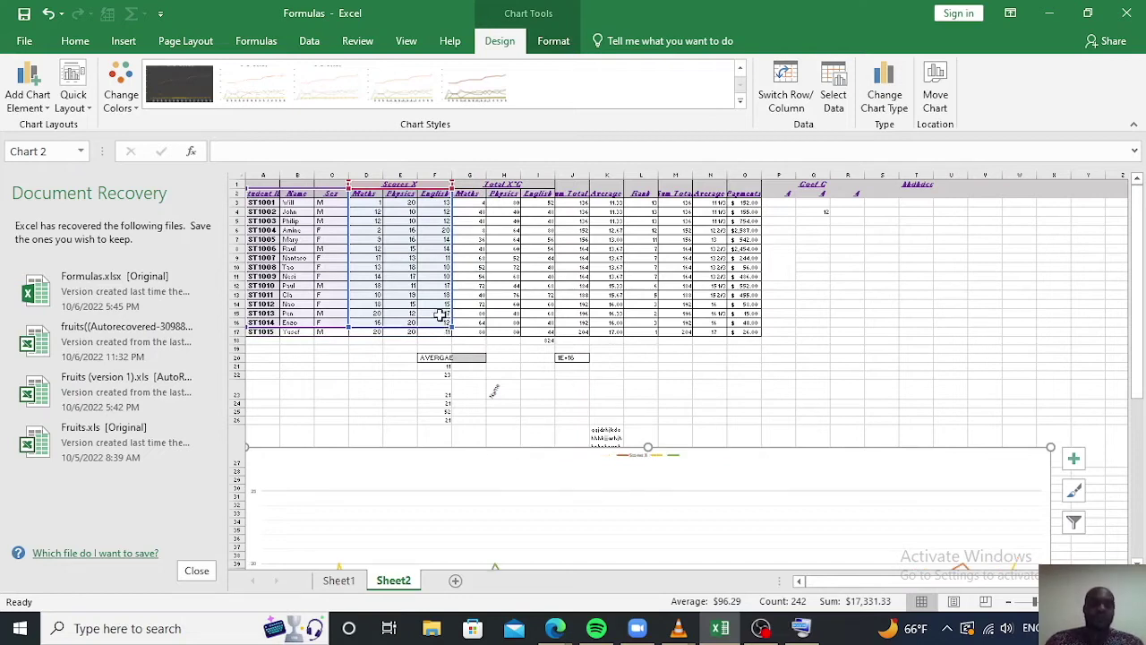
pyautogui.moveTo(446, 329); pyautogui.dragTo(454, 343)
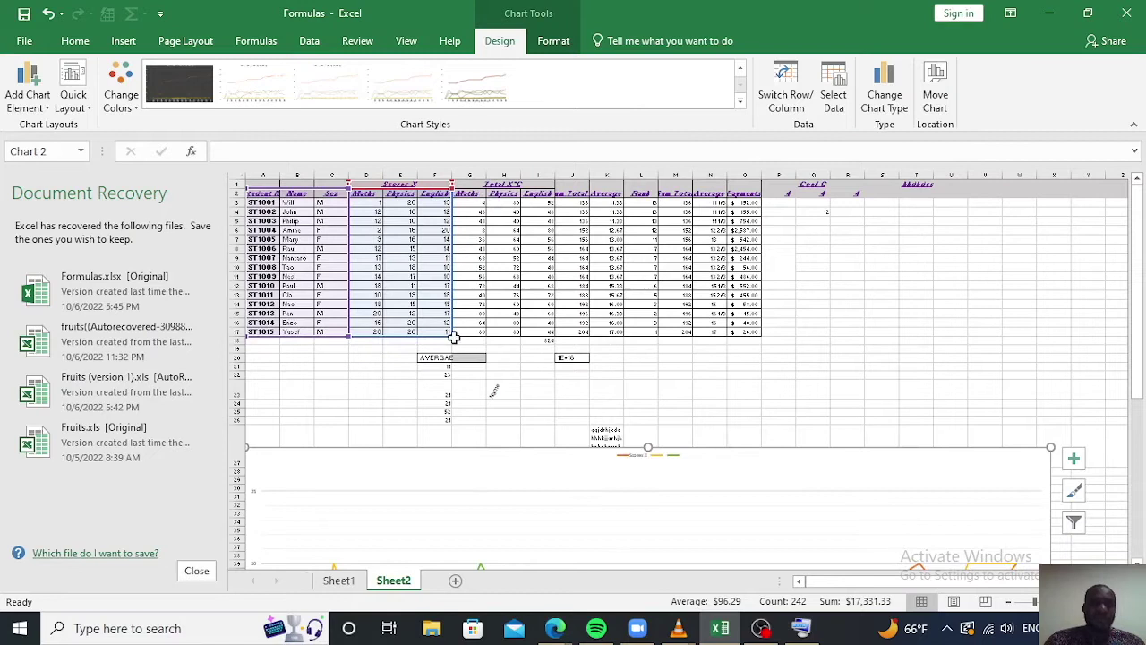
pyautogui.scroll(-9, 889, 361)
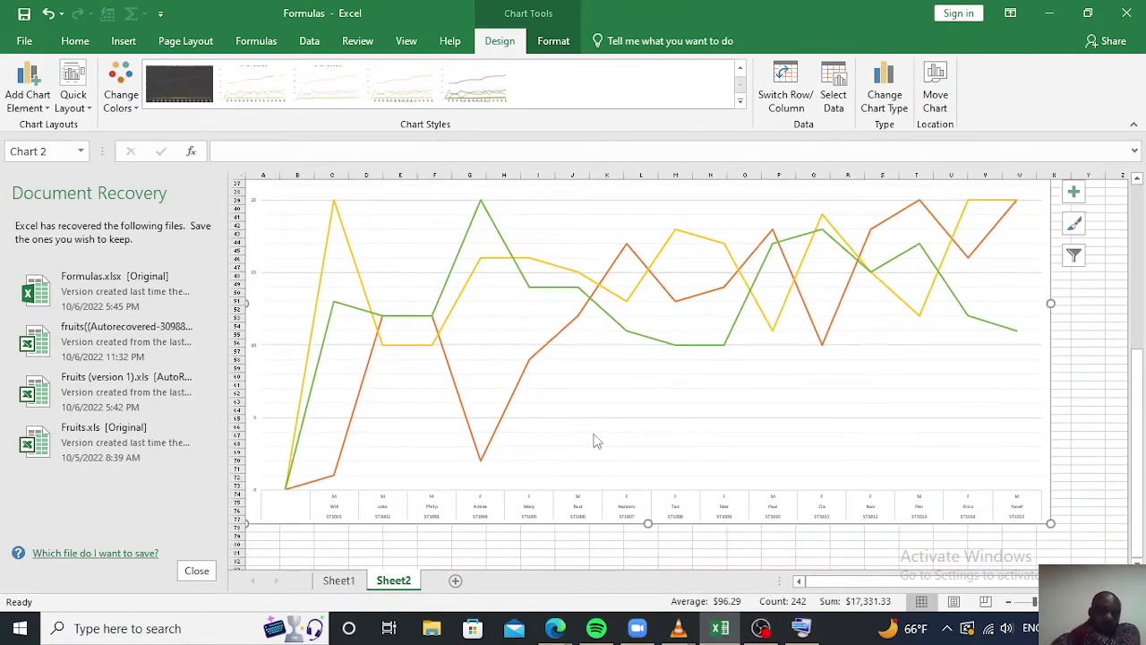
# - Switch the line chart to a Clustered Column chart through Change Chart Type
pyautogui.click(887, 85)
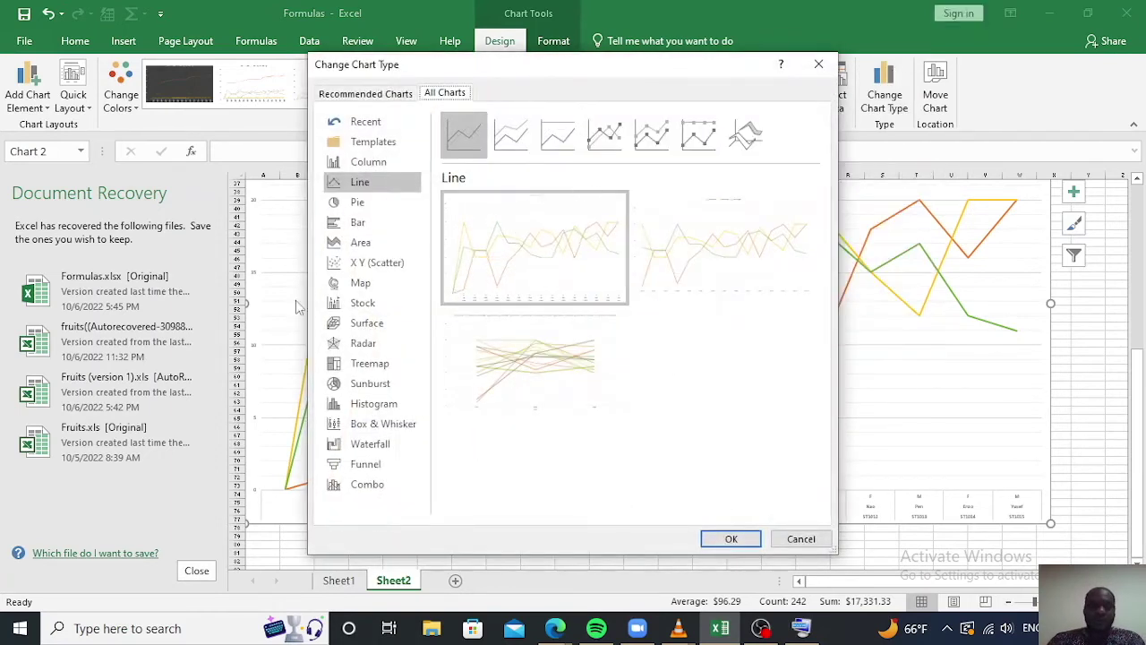
pyautogui.click(361, 163)
pyautogui.moveTo(582, 399)
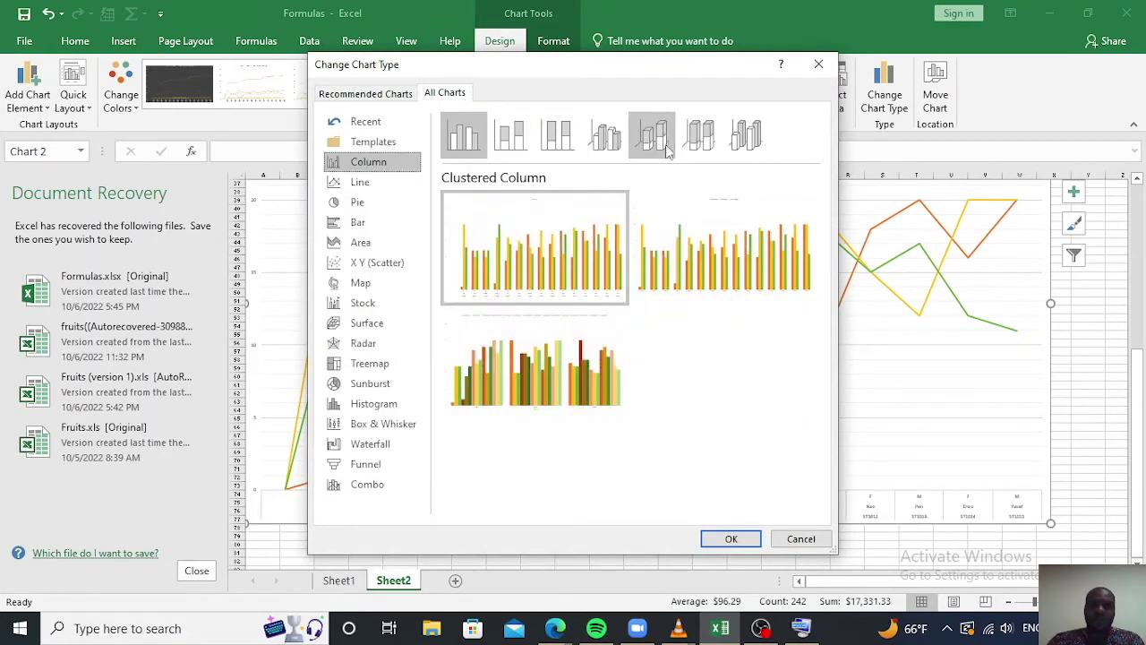
pyautogui.click(654, 136)
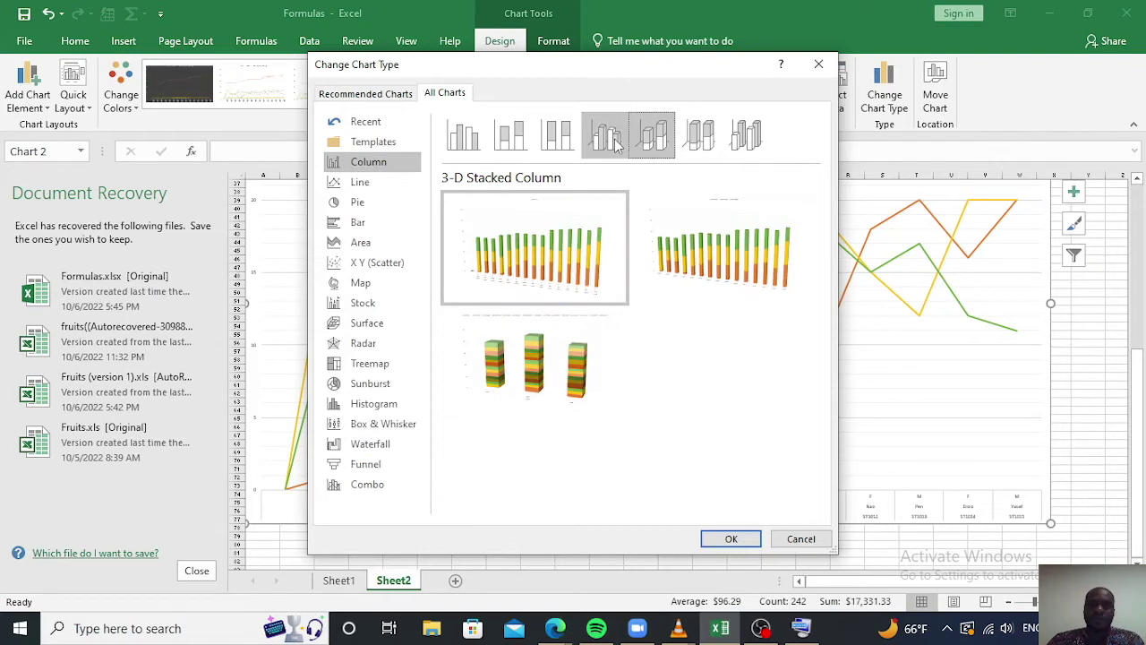
pyautogui.click(463, 137)
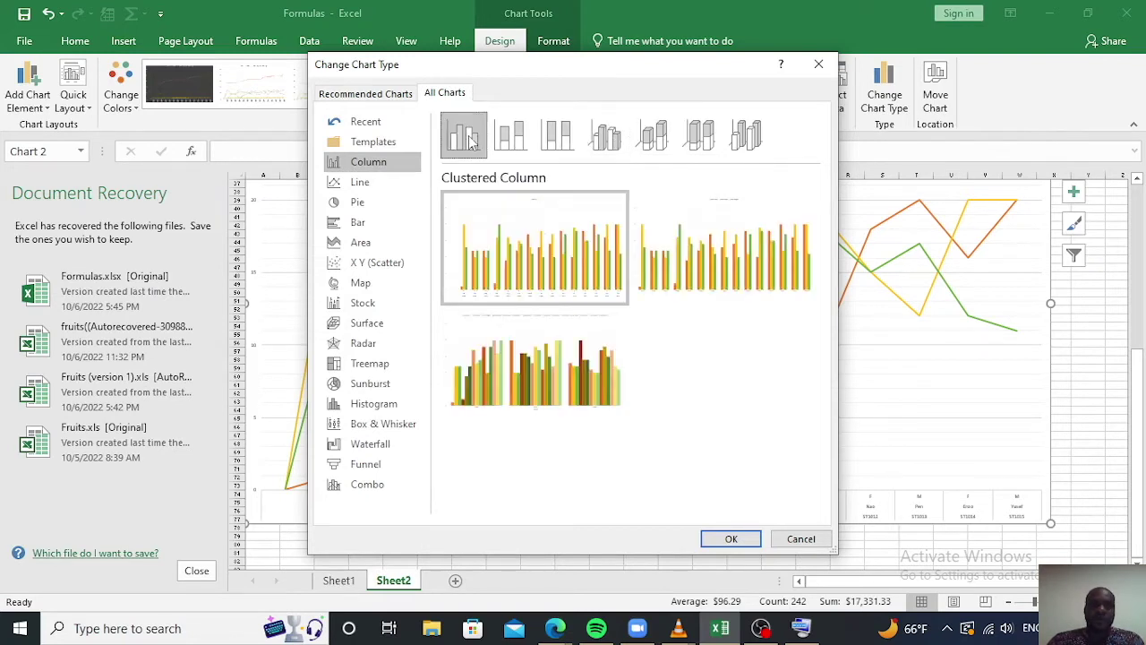
pyautogui.click(731, 539)
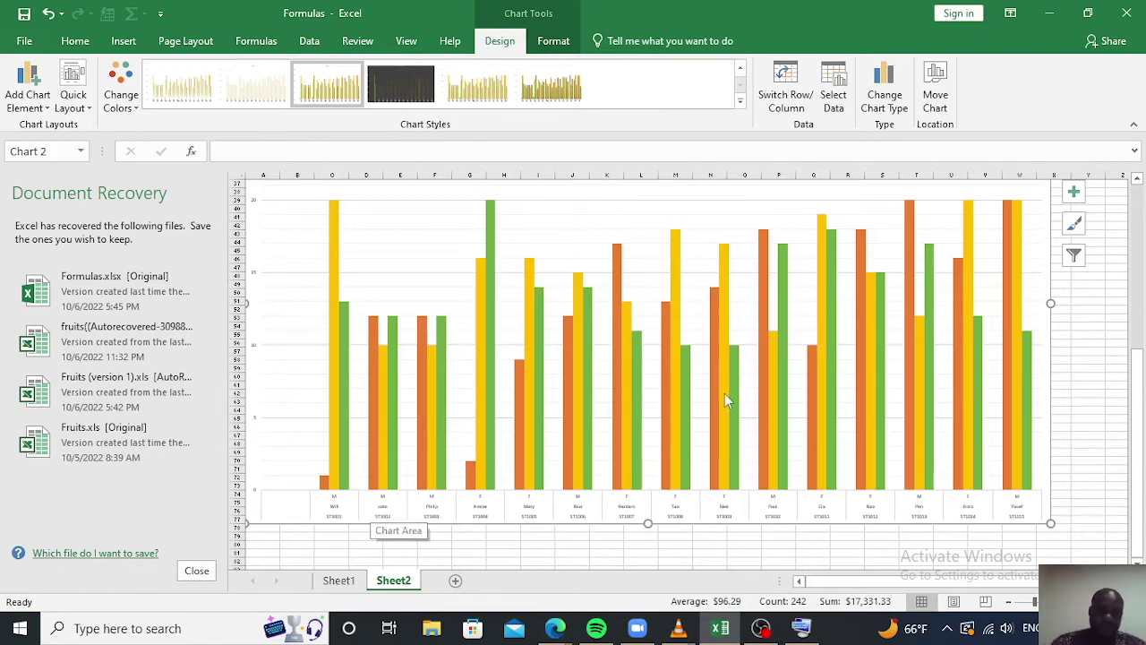
# - Close the Document Recovery pane, choosing to view the recovered files later
pyautogui.scroll(-5, 726, 401)
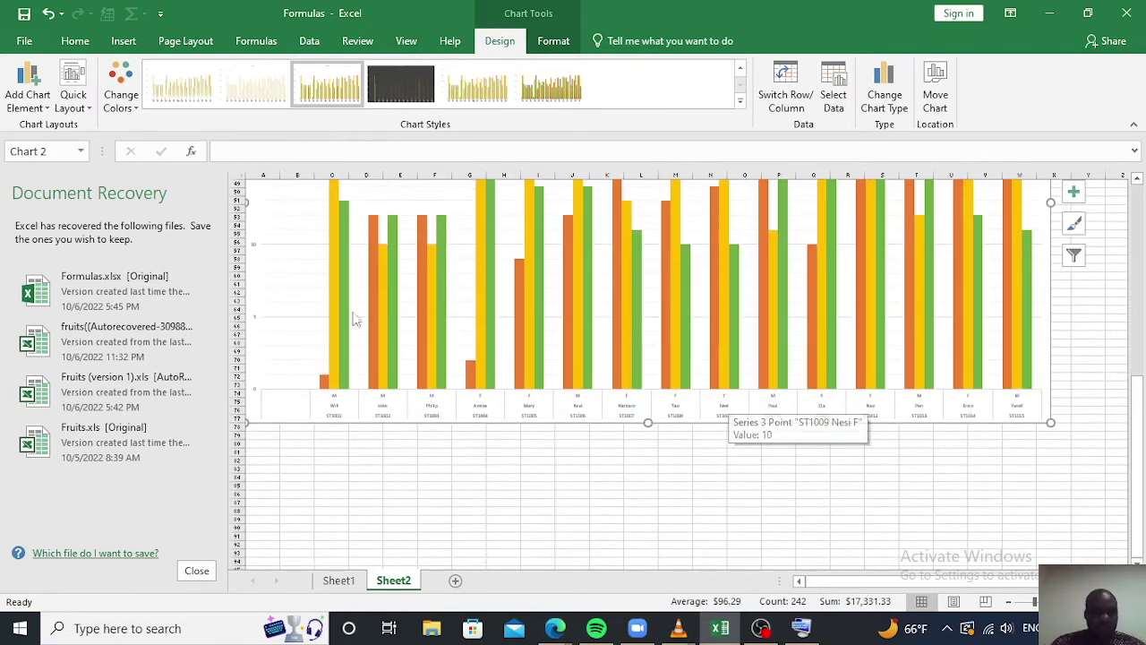
pyautogui.click(196, 571)
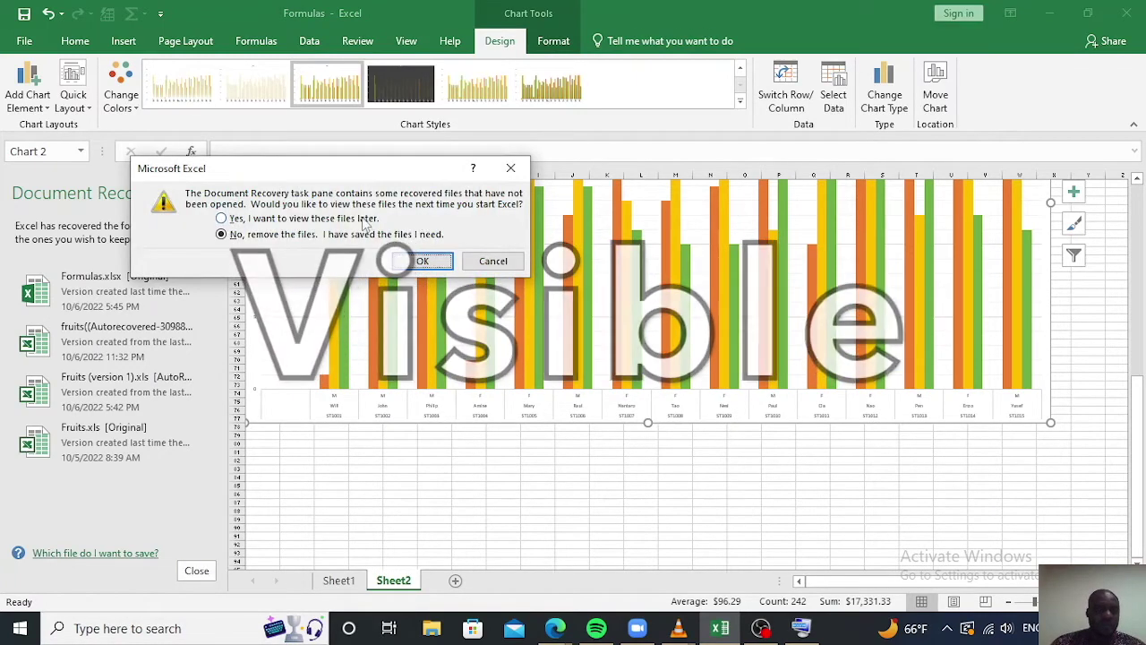
pyautogui.click(365, 219)
pyautogui.click(421, 261)
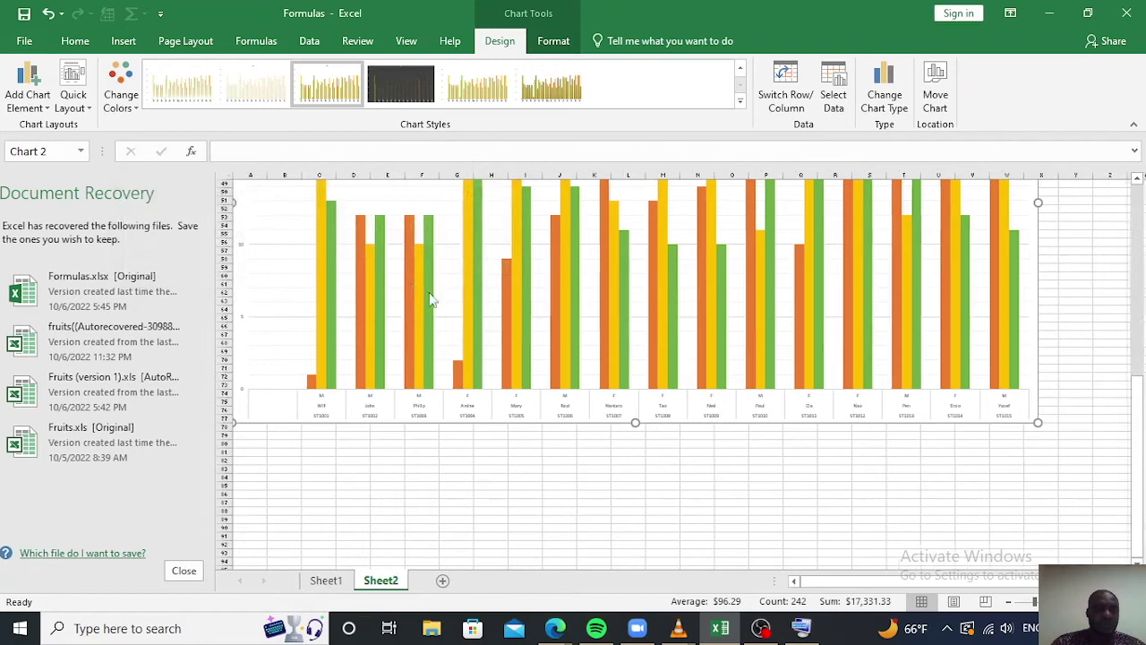
pyautogui.scroll(4, 561, 478)
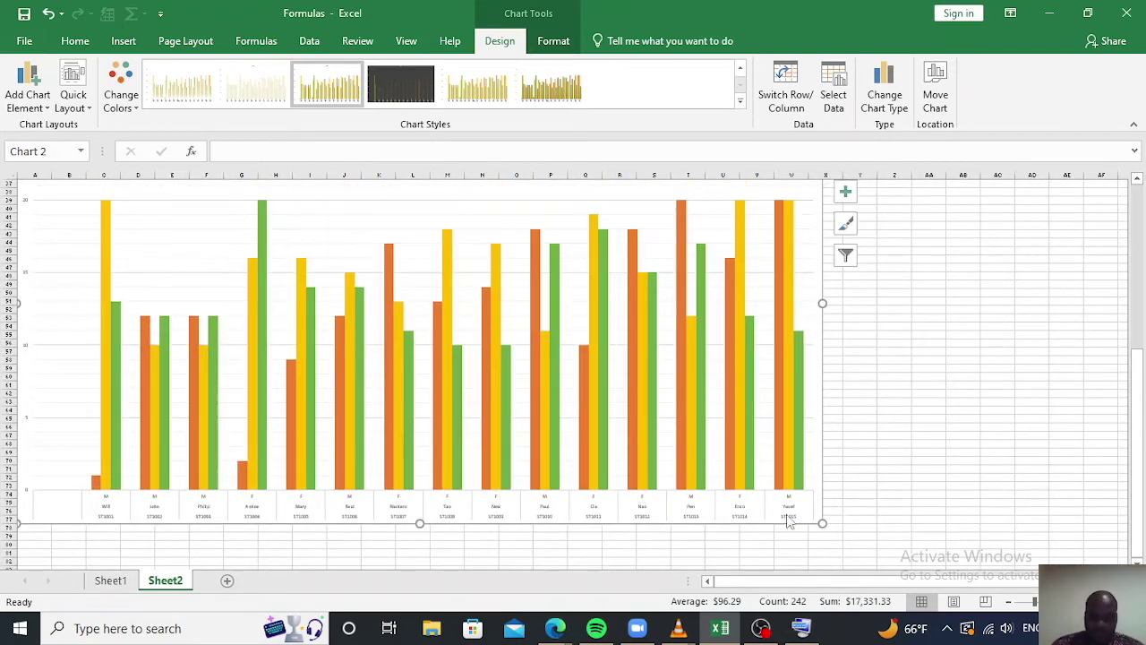
pyautogui.scroll(3, 697, 434)
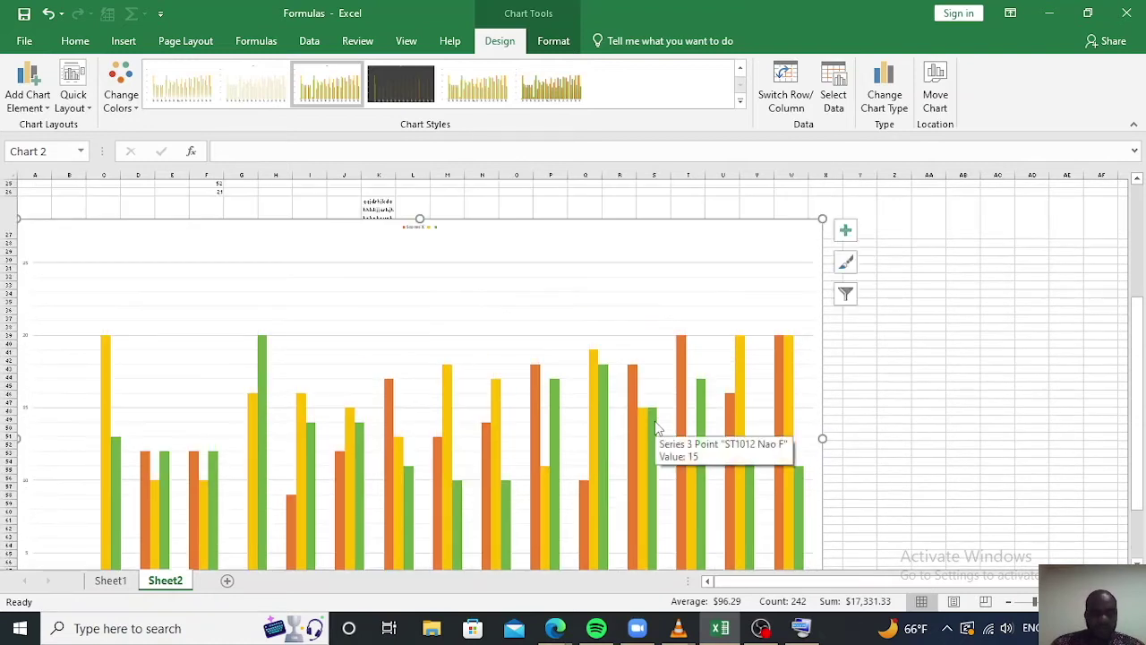
# - Enlarge the chart legend box and set its text to 18 pt
pyautogui.click(414, 229)
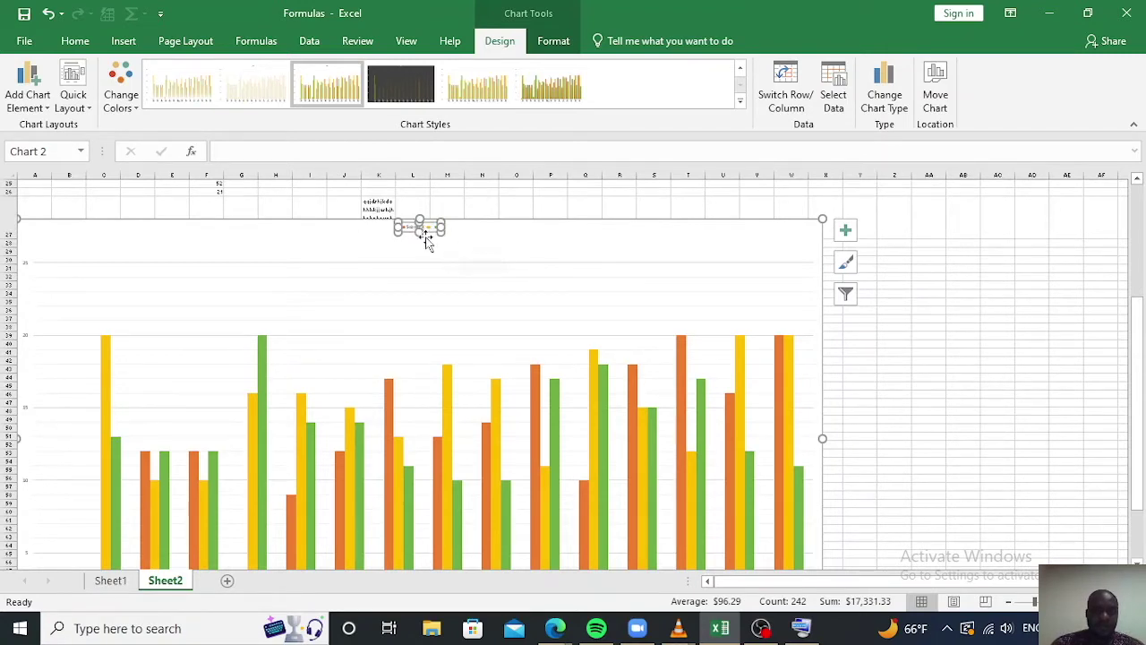
pyautogui.moveTo(441, 231); pyautogui.dragTo(475, 262)
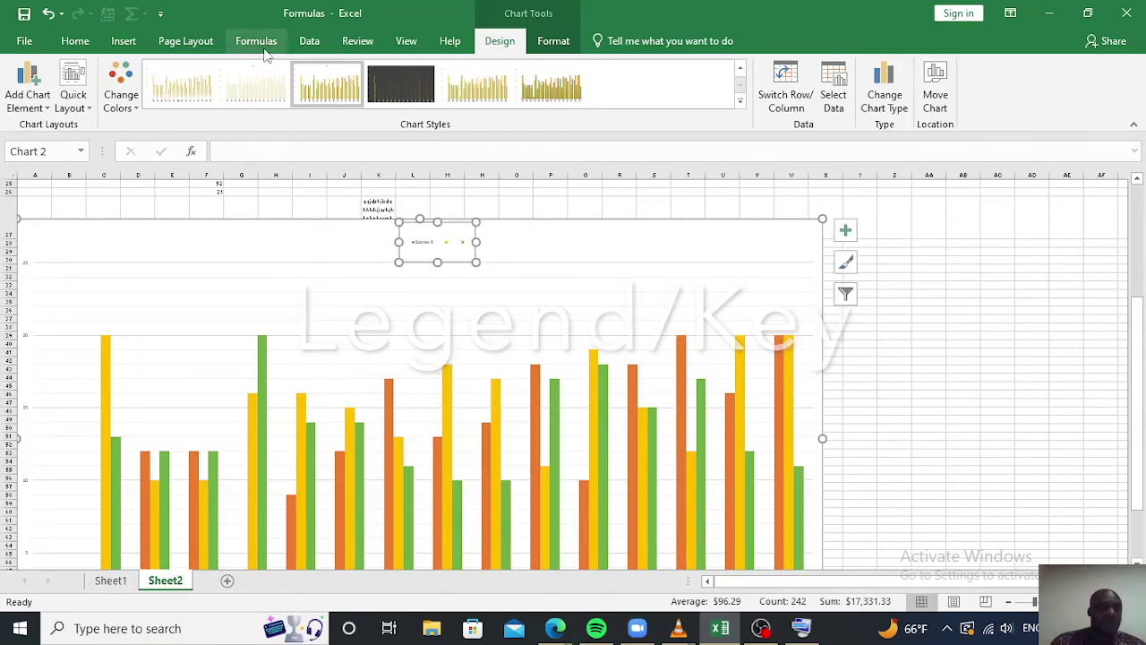
pyautogui.click(76, 41)
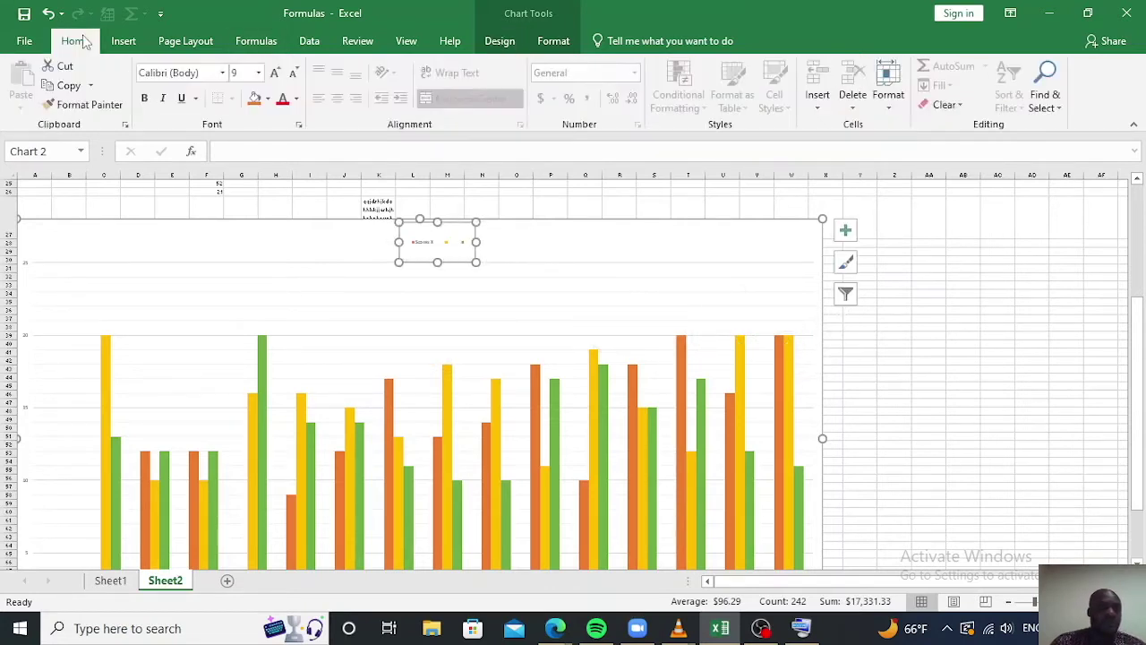
pyautogui.click(258, 73)
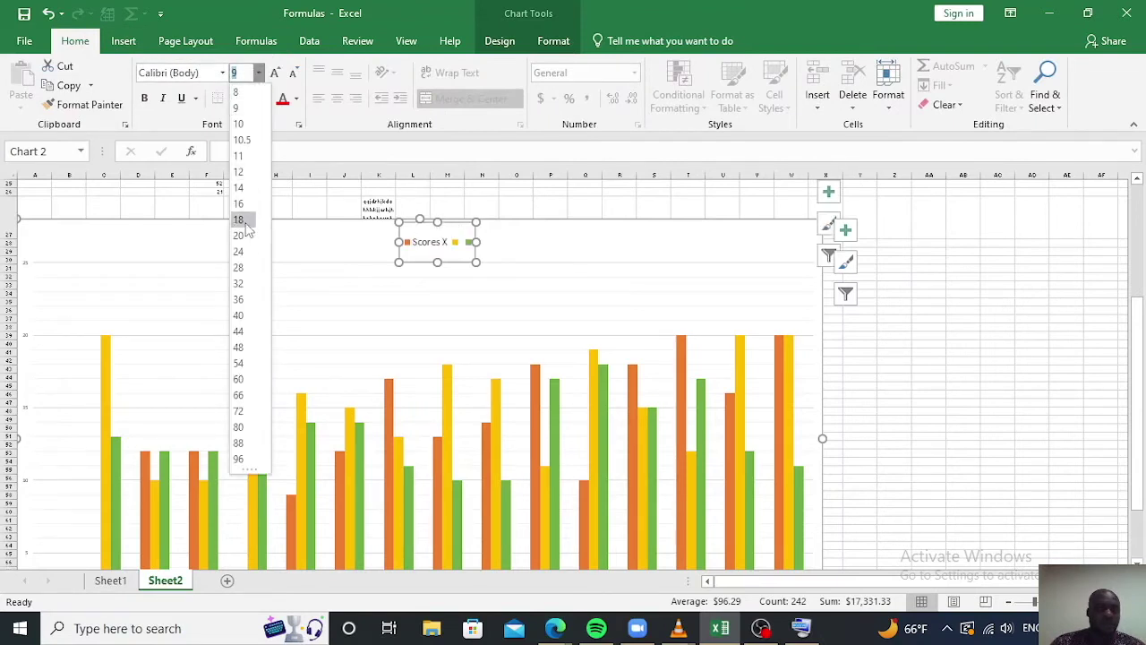
pyautogui.click(240, 220)
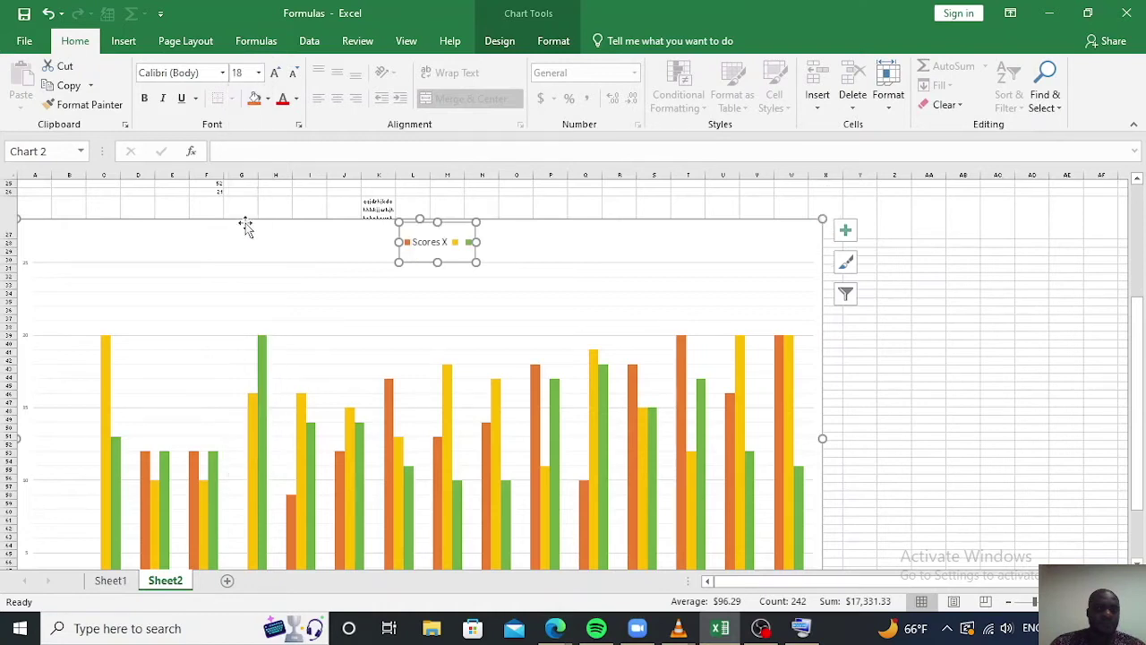
# - Widen the legend so its entries spread out, then select the horizontal axis labels
pyautogui.scroll(-3, 515, 312)
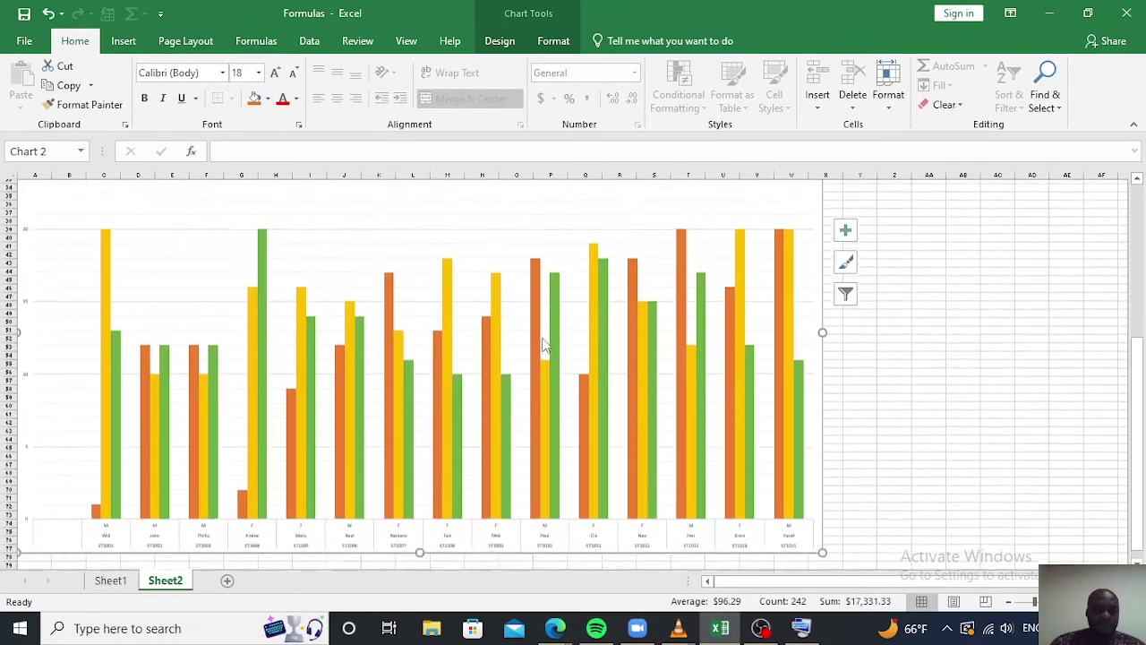
pyautogui.scroll(5, 542, 345)
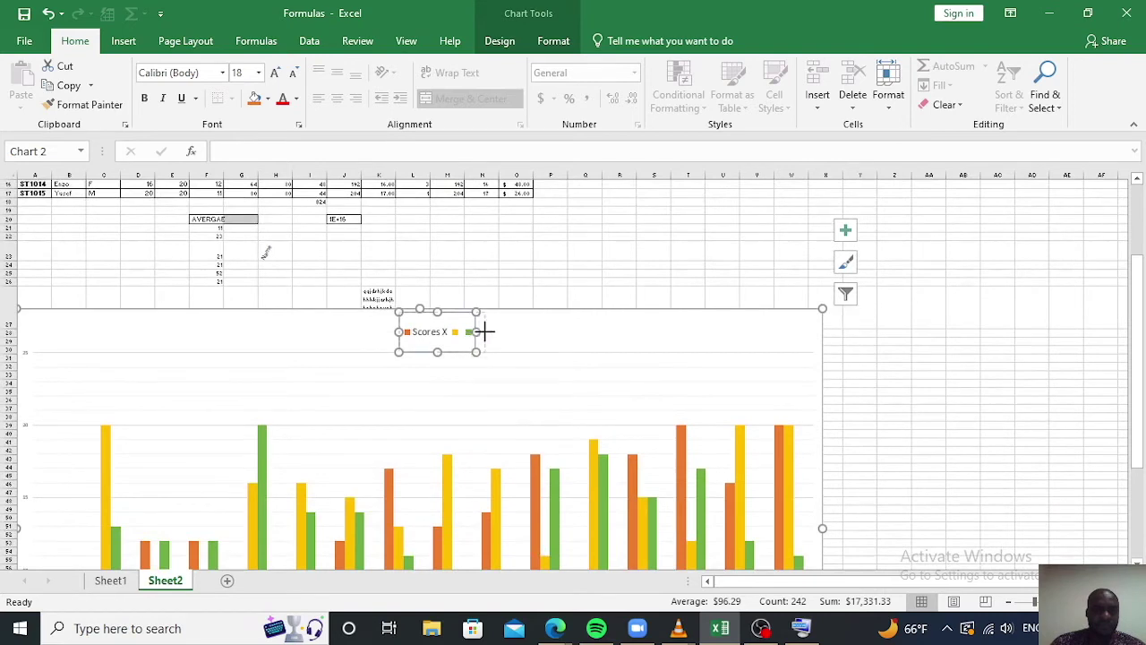
pyautogui.moveTo(538, 333); pyautogui.dragTo(540, 331)
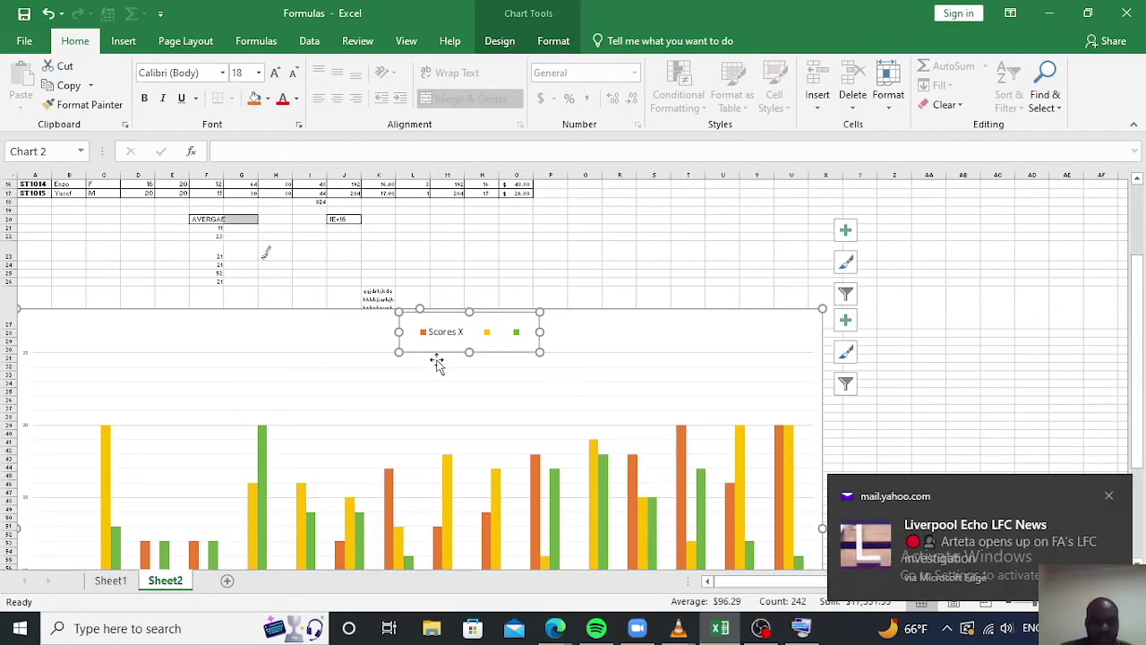
pyautogui.scroll(-7, 519, 399)
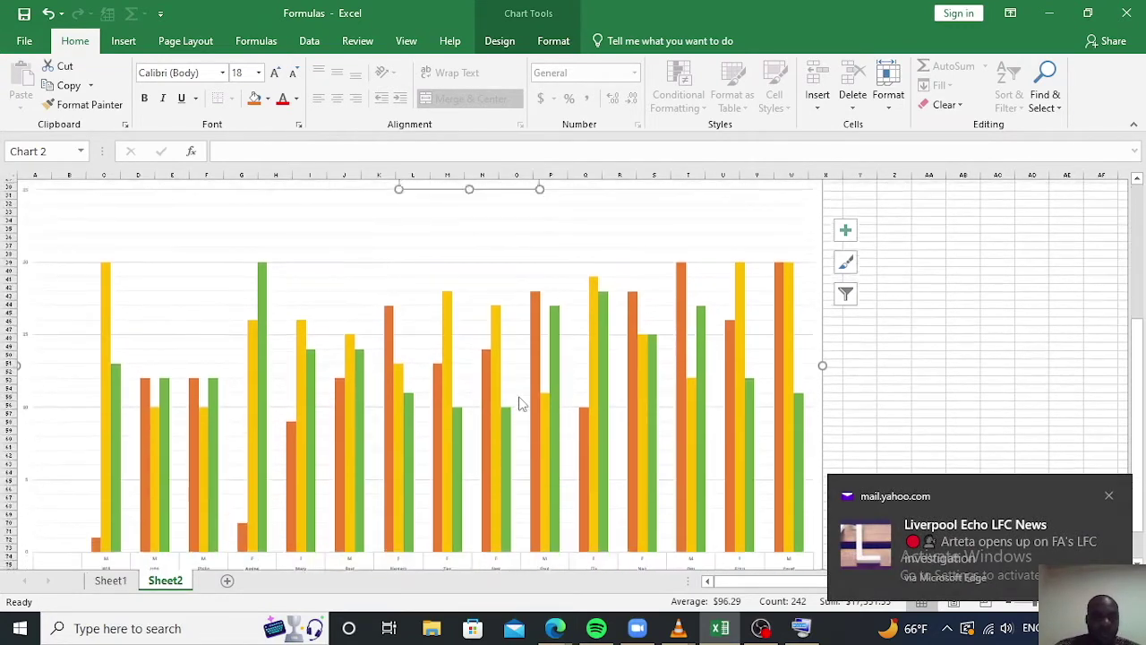
pyautogui.scroll(5, 493, 385)
pyautogui.scroll(7, 385, 369)
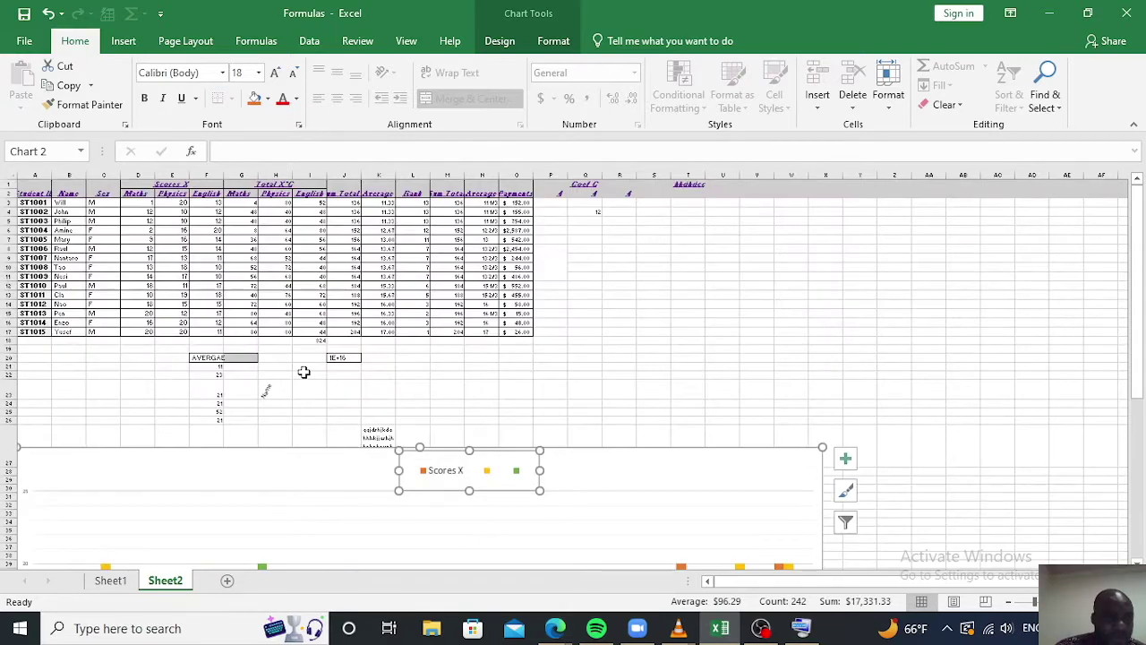
pyautogui.scroll(-6, 494, 460)
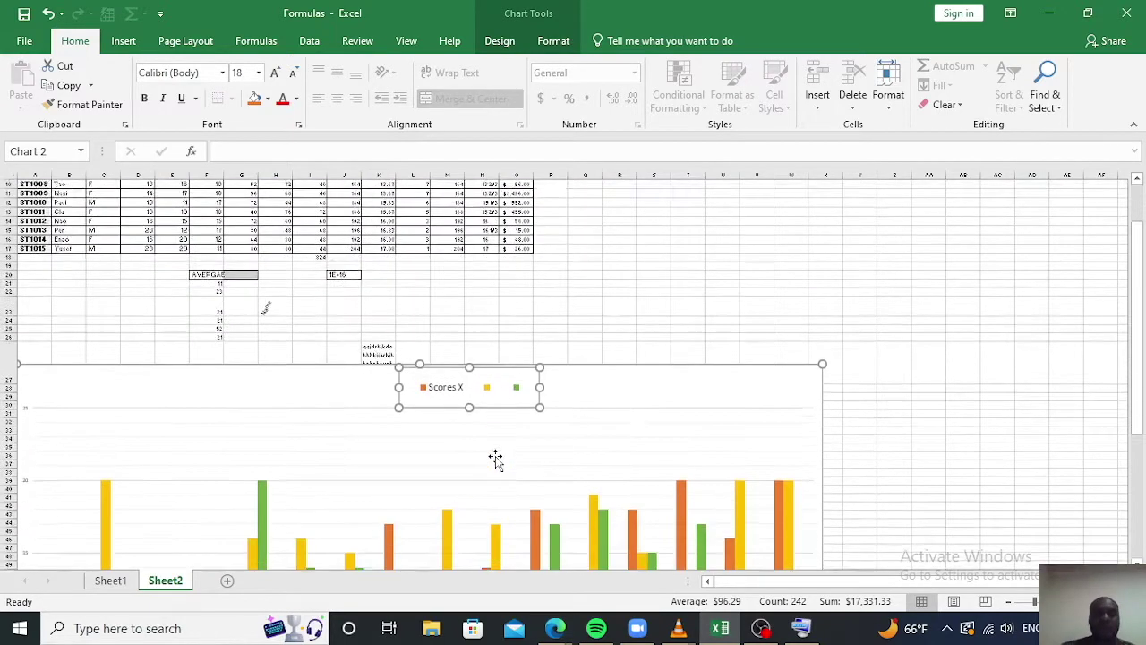
pyautogui.scroll(-7, 497, 463)
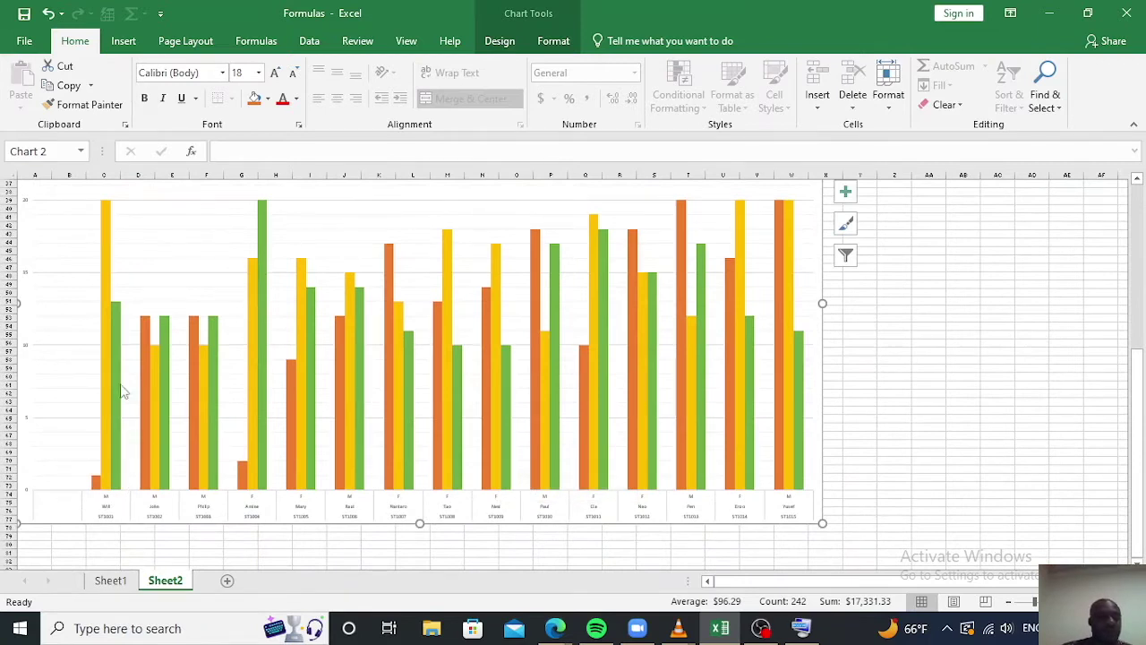
pyautogui.click(104, 506)
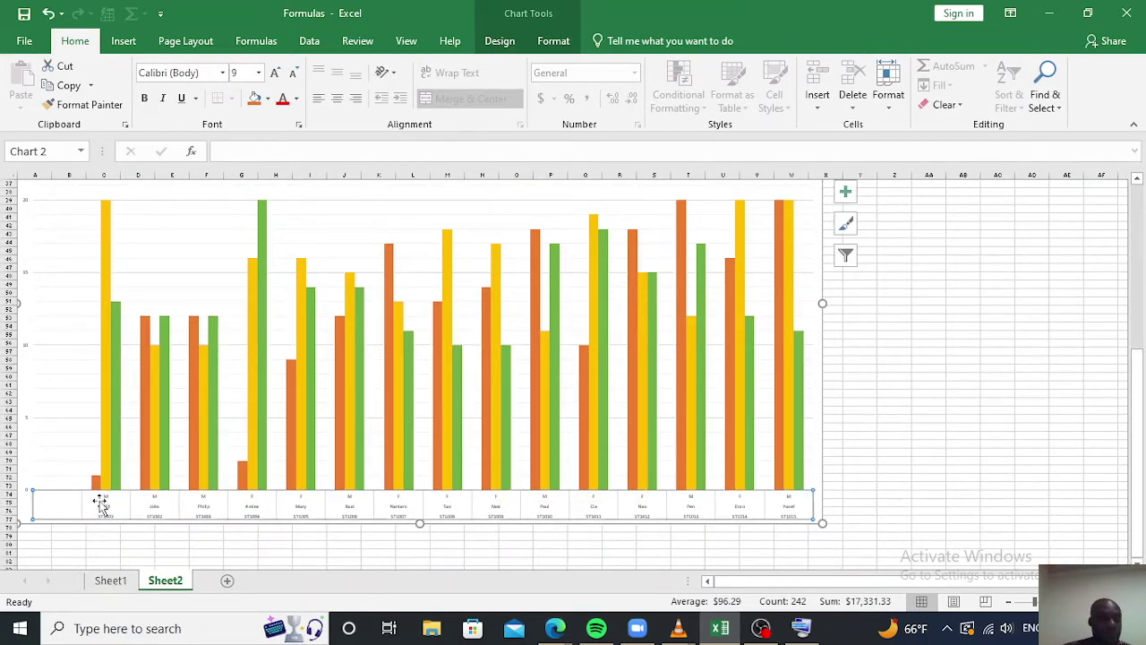
pyautogui.click(259, 73)
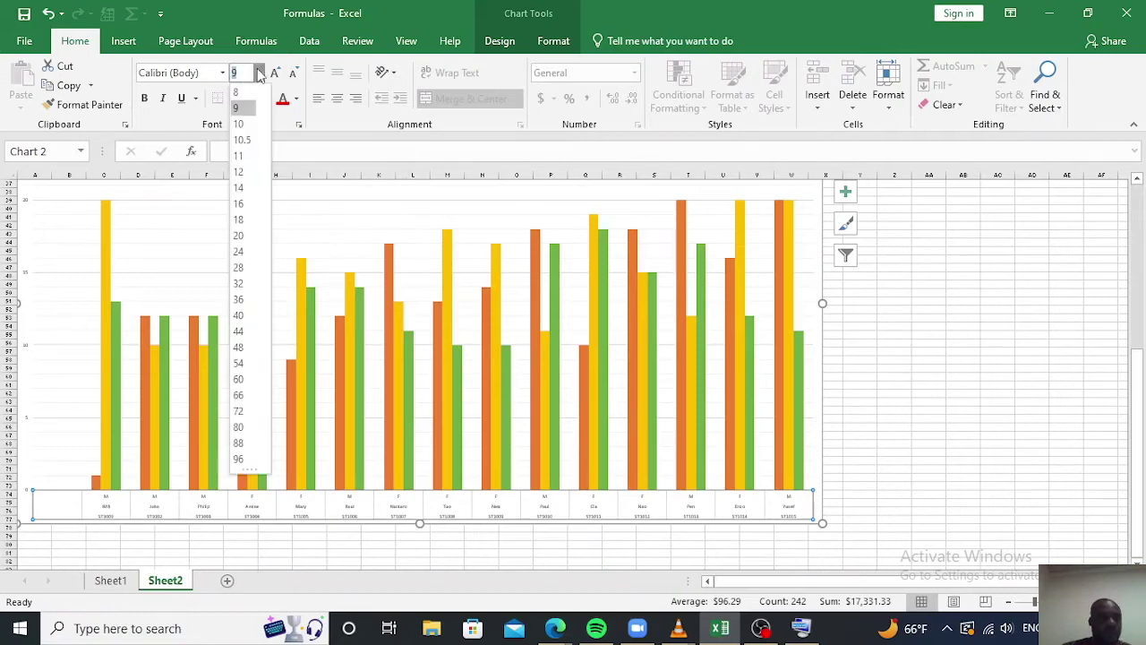
# - Format the horizontal axis labels as 12 pt bold black Times New Roman
pyautogui.click(240, 173)
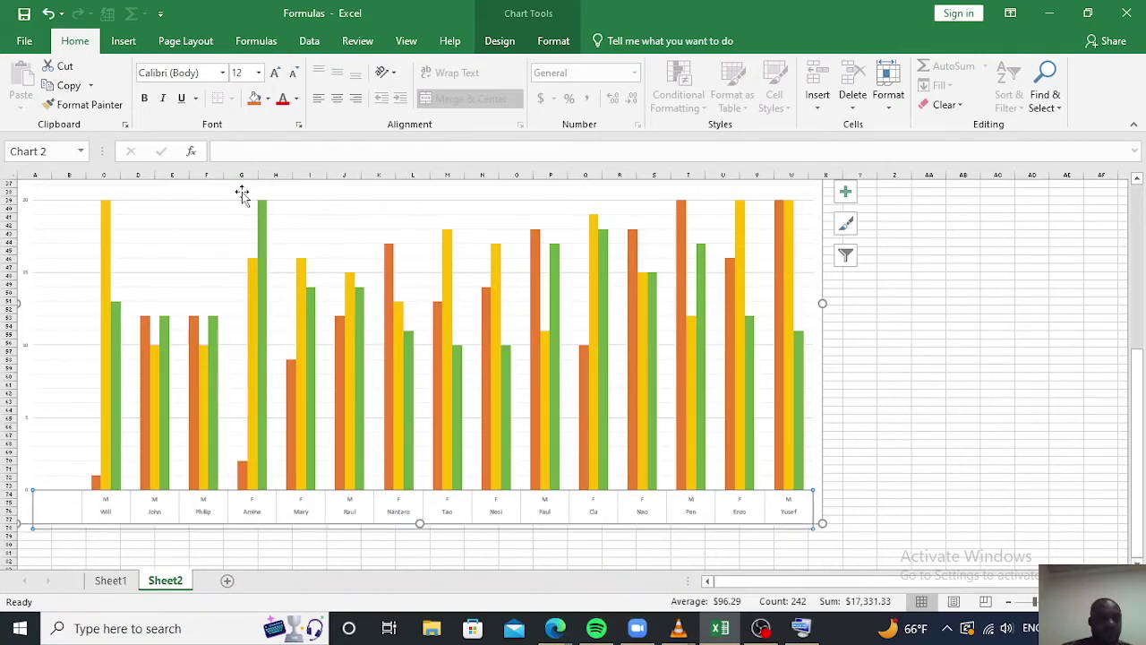
pyautogui.click(223, 73)
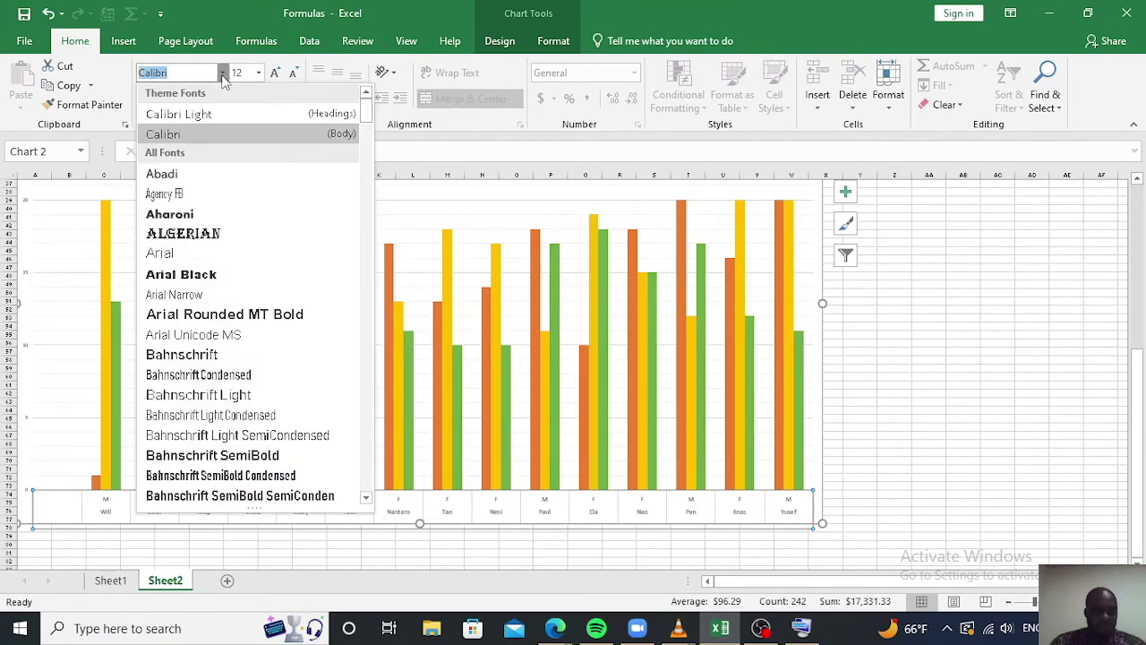
pyautogui.write('Times New Roma')
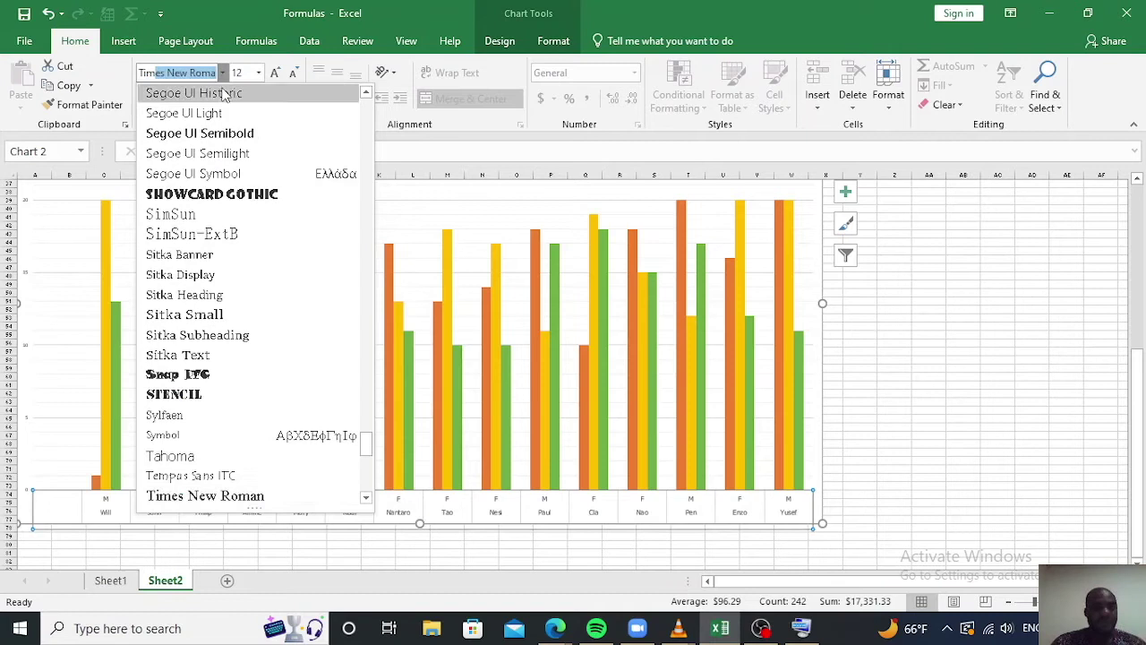
pyautogui.click(257, 498)
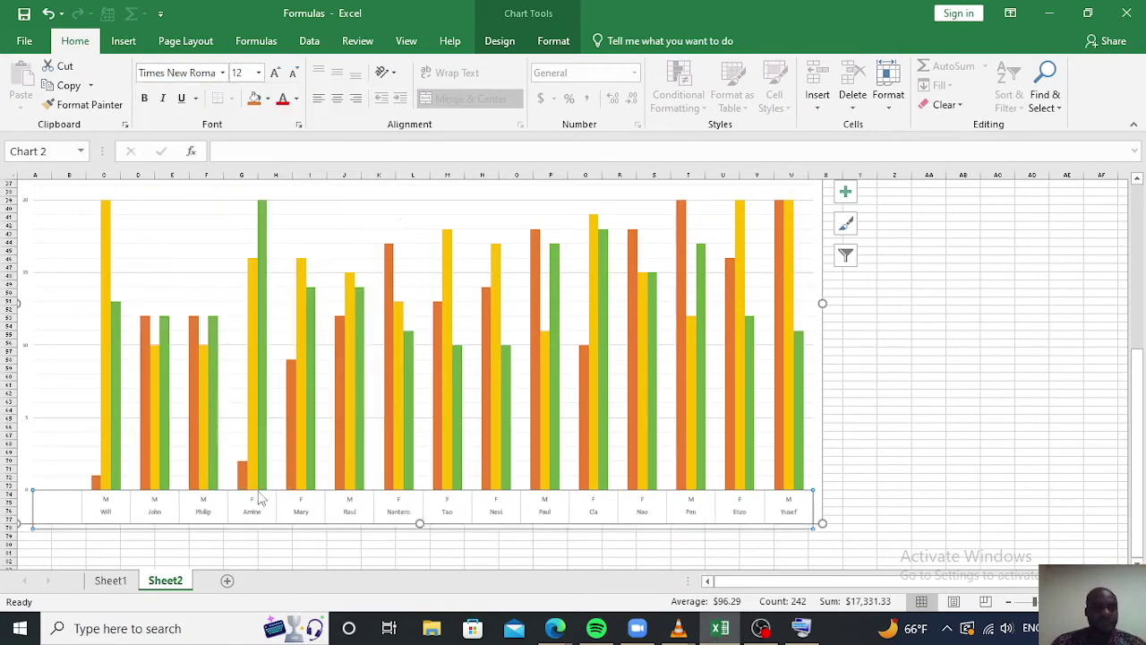
pyautogui.click(144, 98)
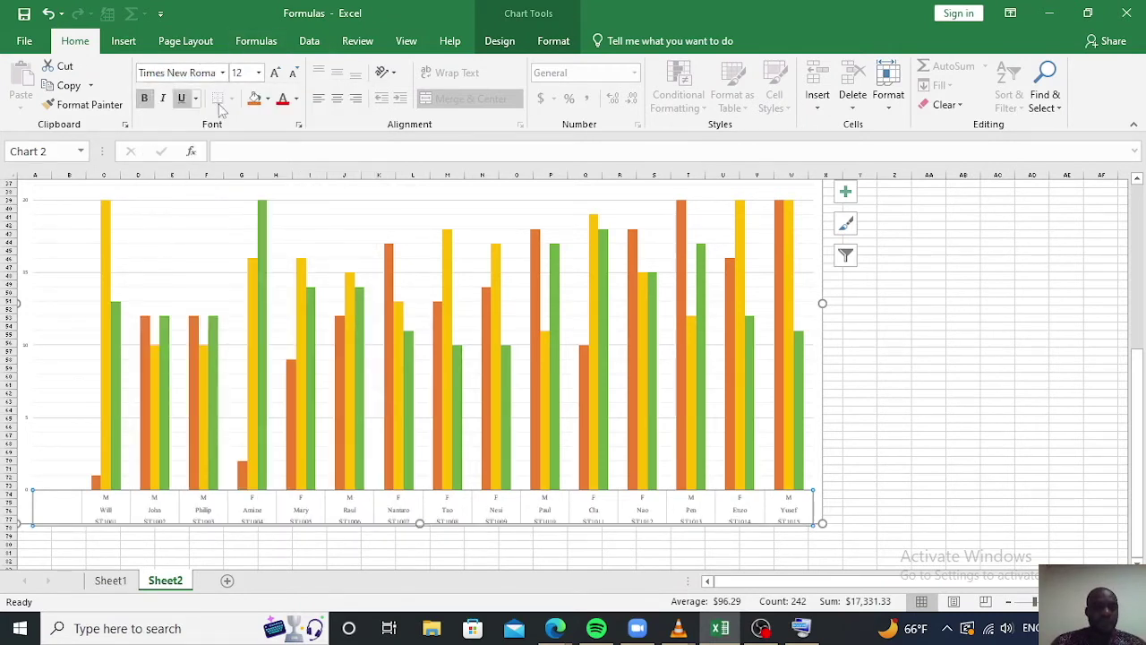
pyautogui.click(297, 100)
pyautogui.click(296, 157)
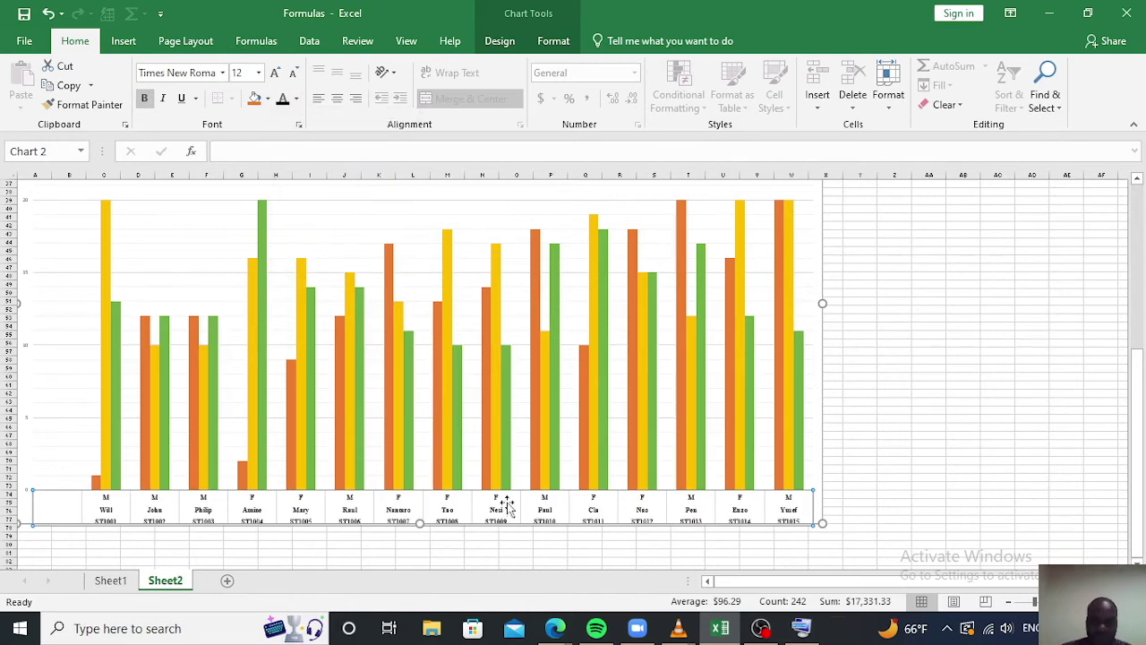
pyautogui.scroll(-1, 718, 501)
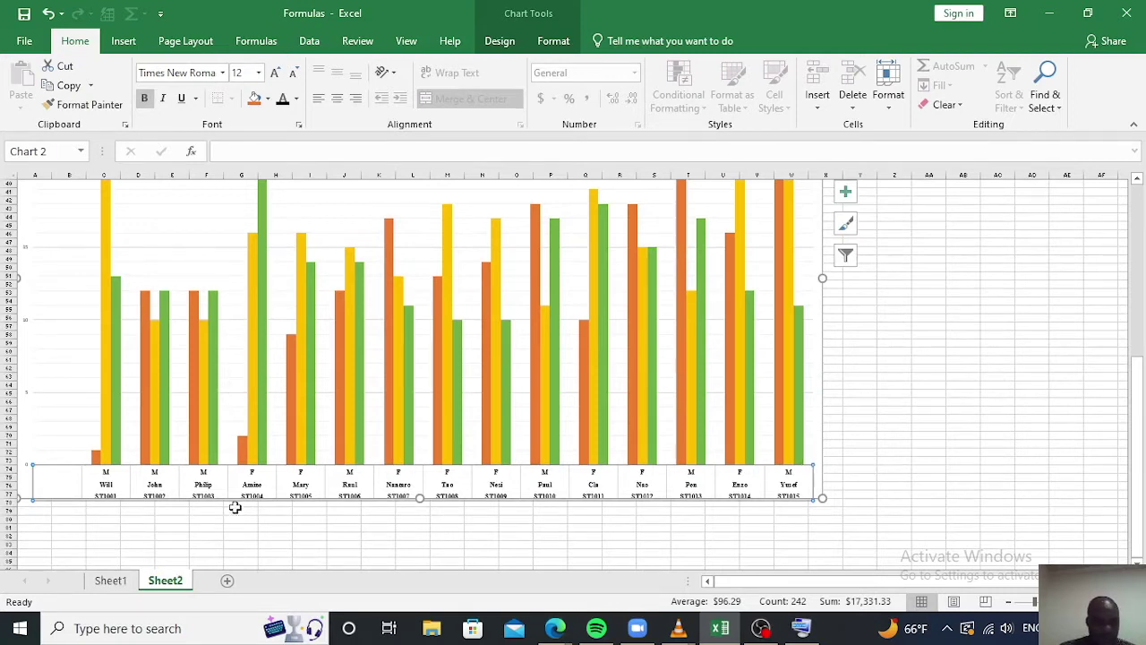
pyautogui.scroll(1, 239, 504)
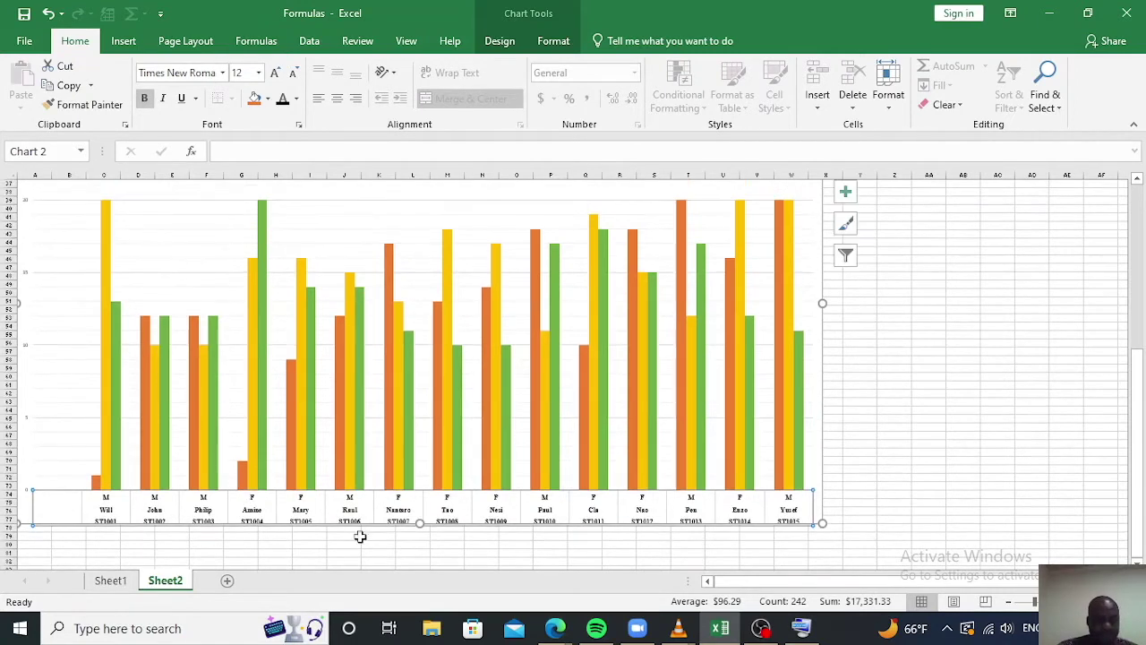
pyautogui.click(766, 580)
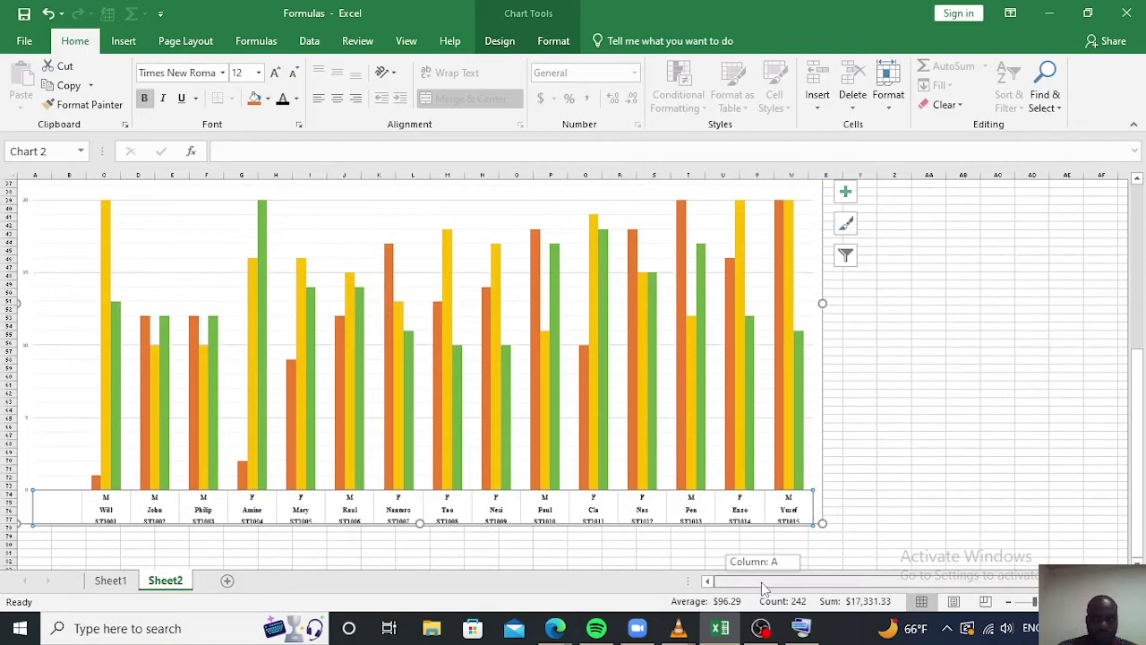
# - Set the vertical axis numbers to 14 pt bold Times New Roman
pyautogui.click(27, 208)
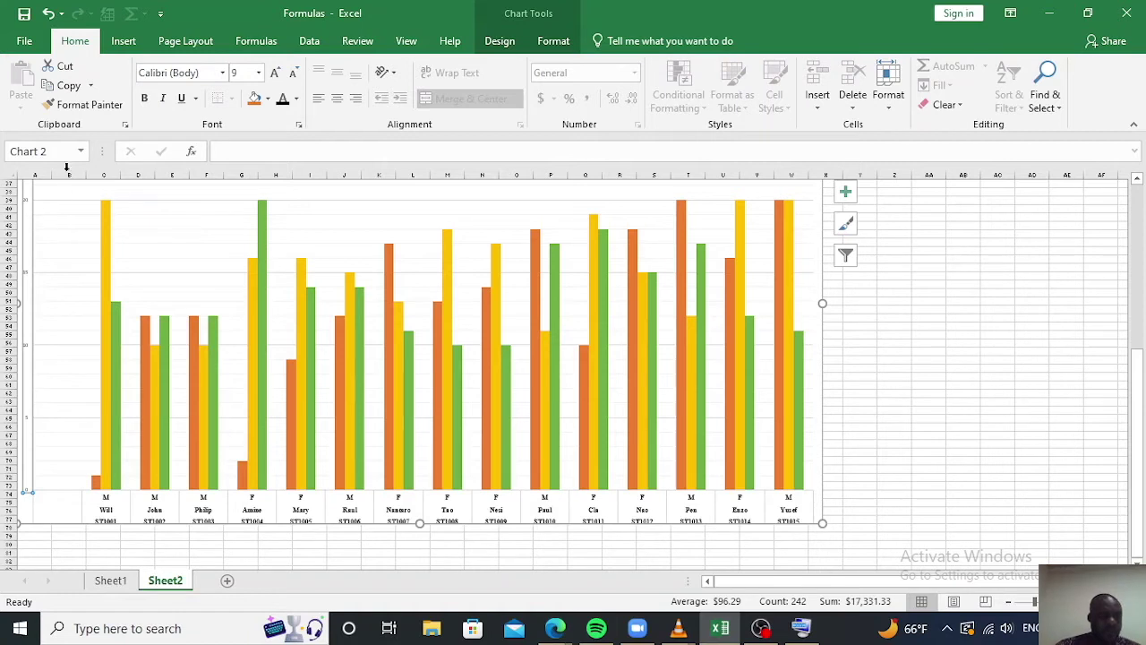
pyautogui.click(259, 74)
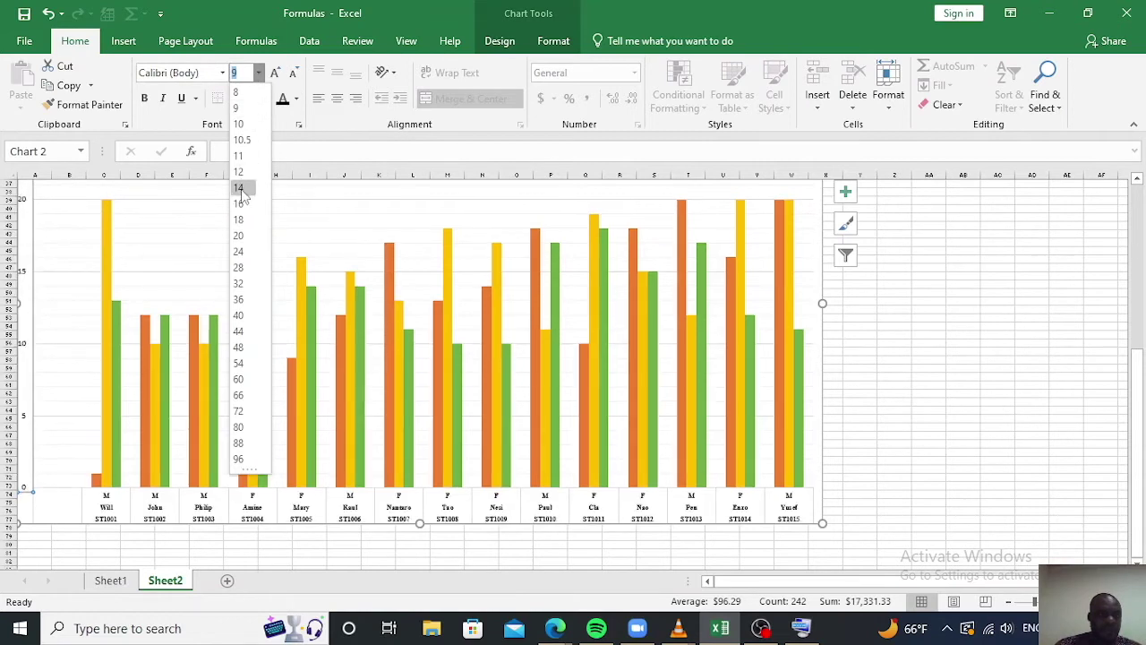
pyautogui.click(239, 187)
pyautogui.click(222, 72)
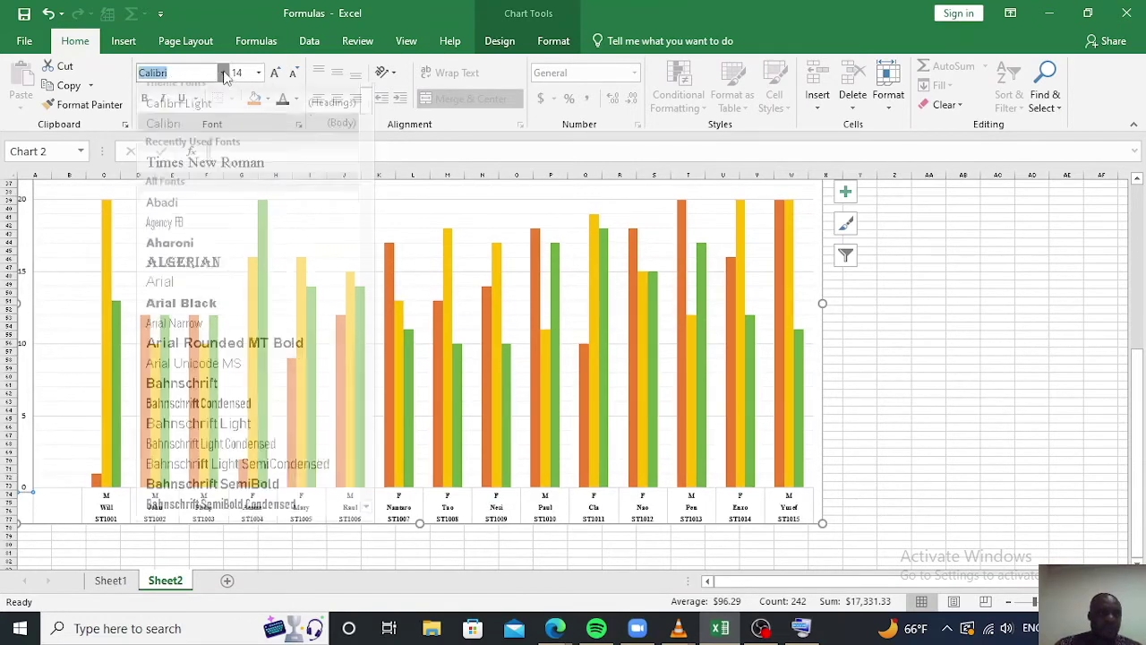
pyautogui.click(225, 174)
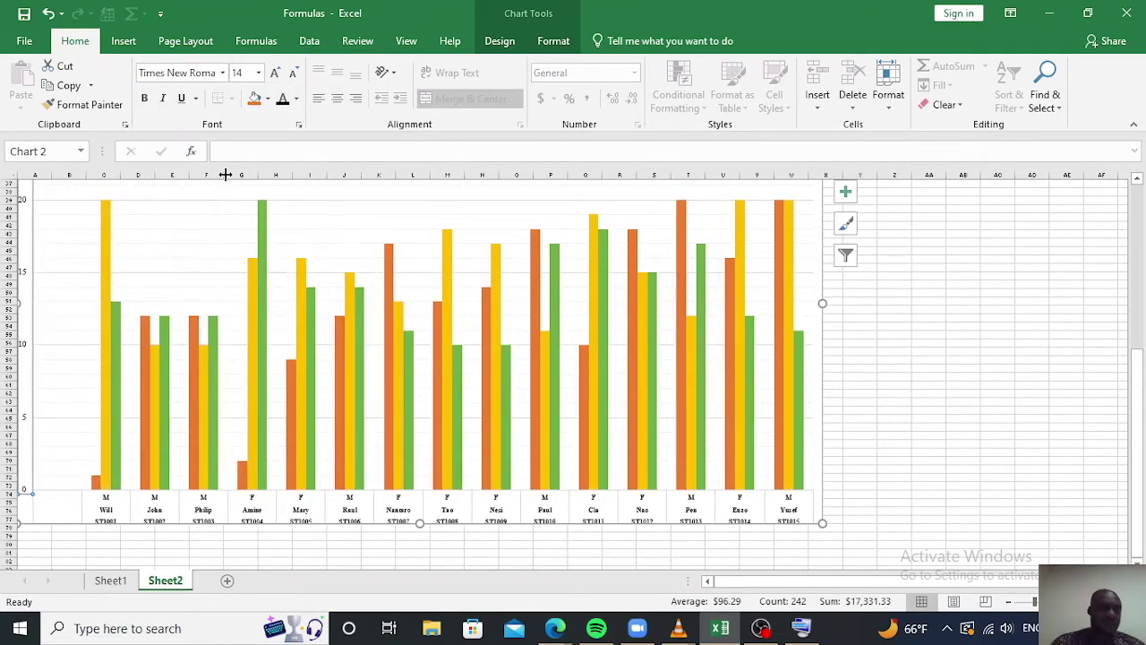
pyautogui.click(144, 98)
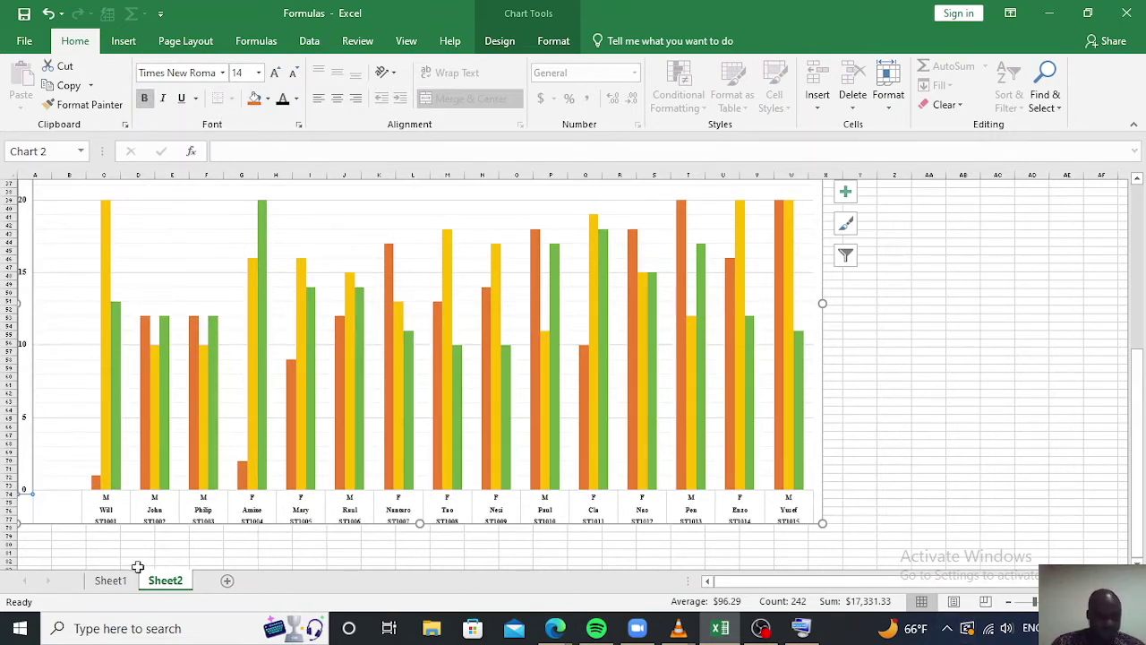
pyautogui.click(1087, 12)
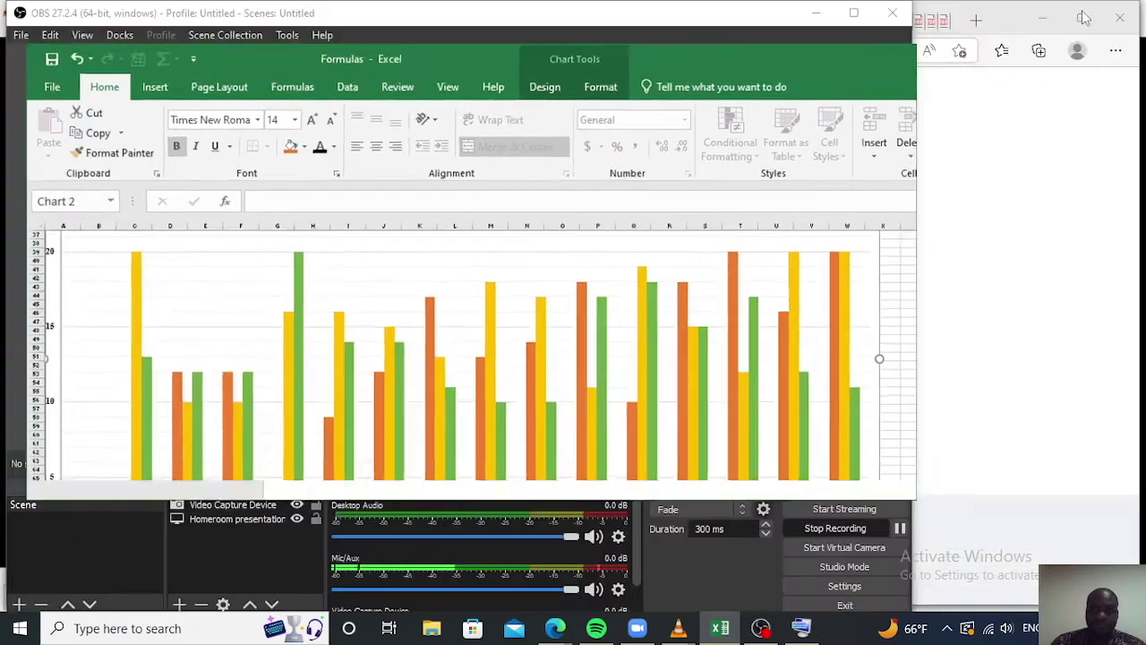
pyautogui.click(862, 79)
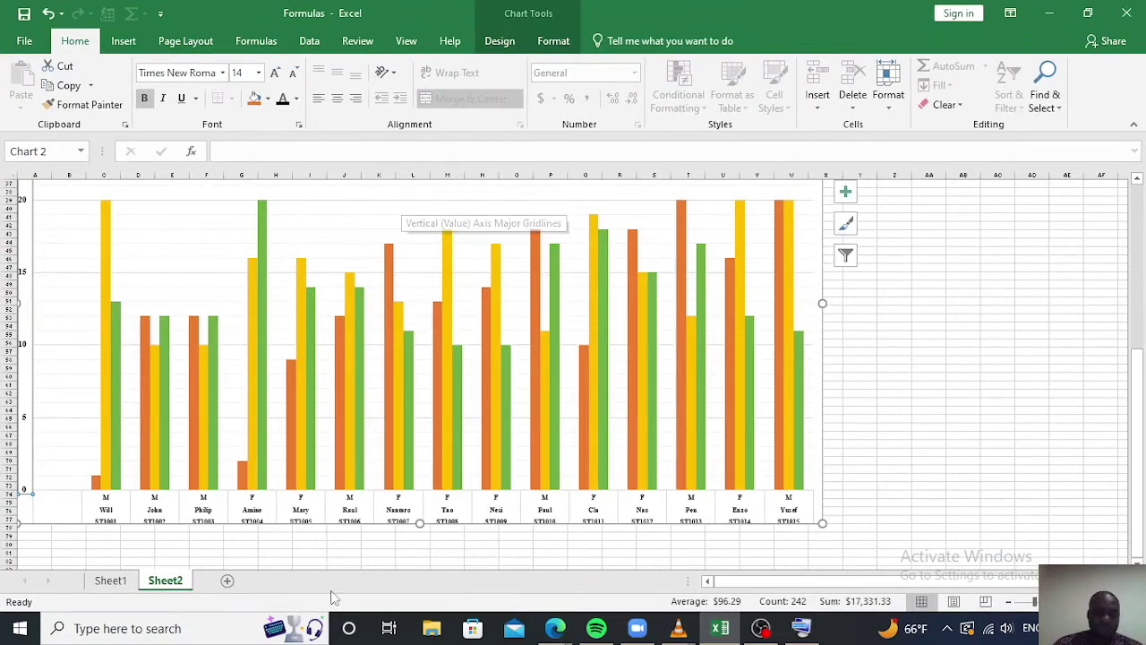
# - Drag the plot area slightly down and to the right inside the chart
pyautogui.click(356, 220)
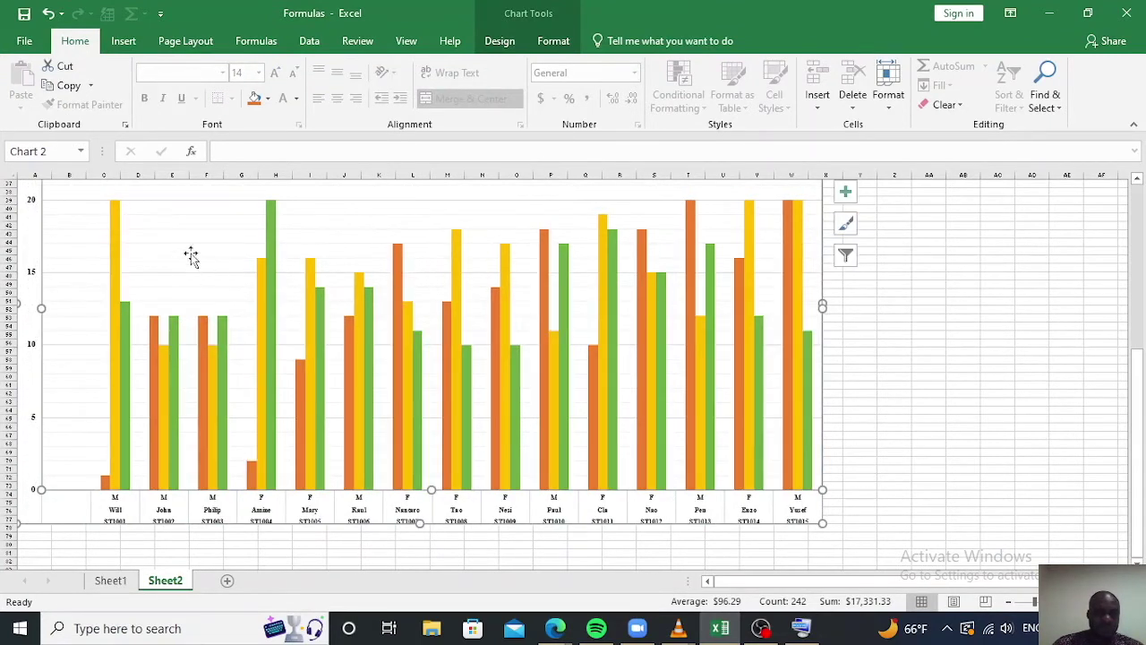
pyautogui.moveTo(191, 221); pyautogui.dragTo(208, 267)
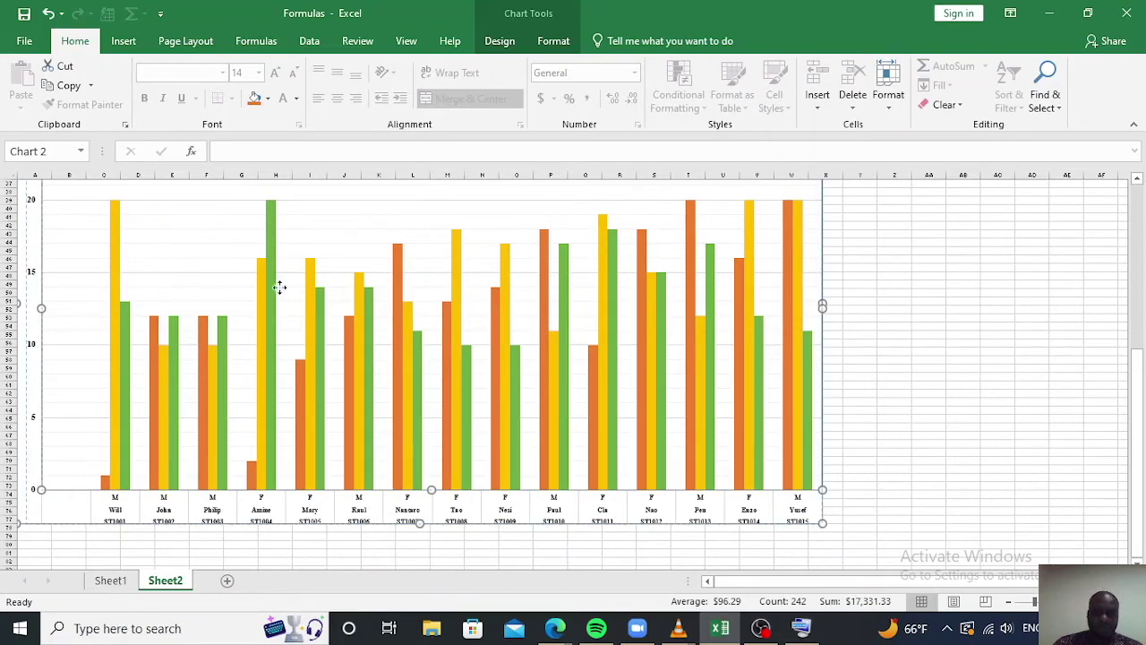
pyautogui.scroll(5, 433, 285)
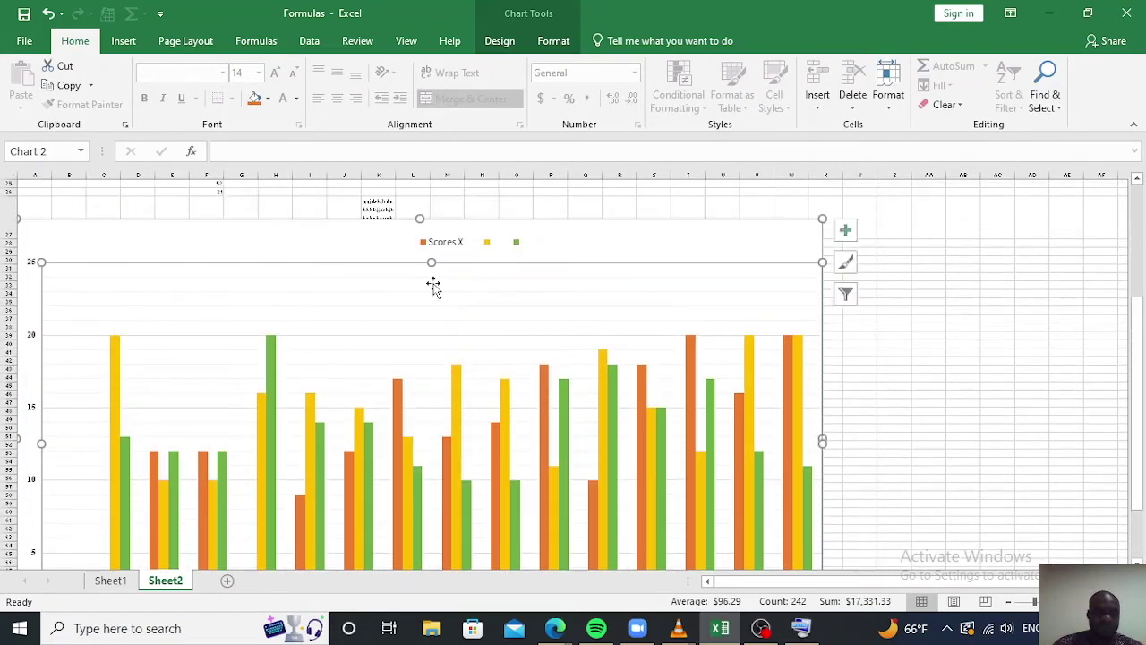
pyautogui.scroll(-2, 432, 284)
pyautogui.scroll(-2, 433, 285)
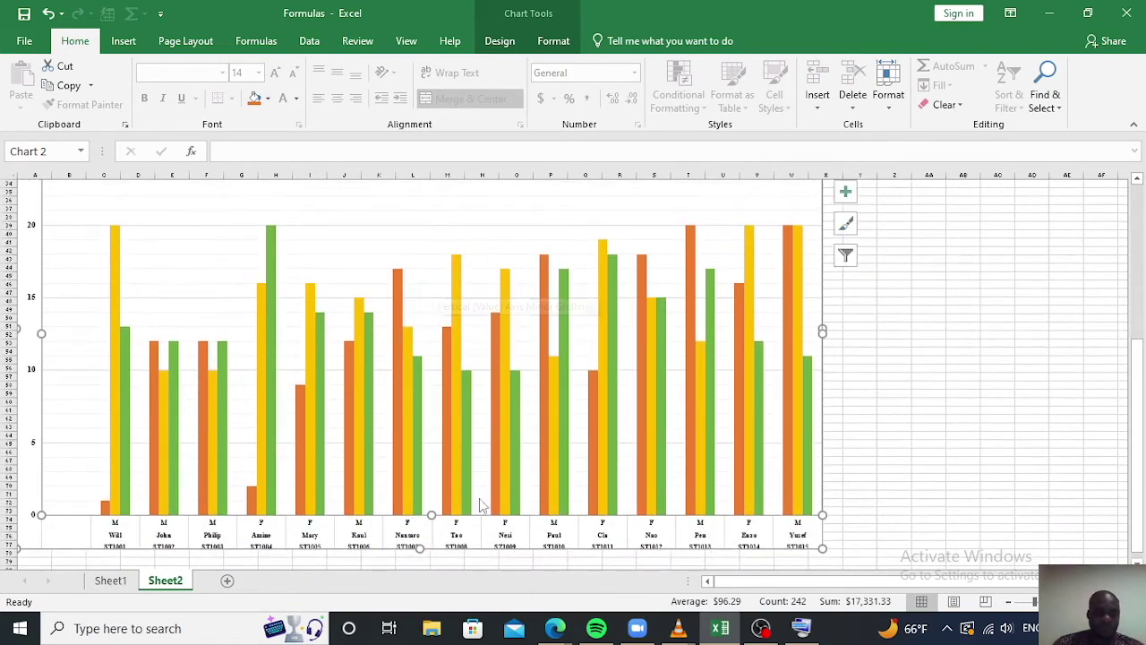
pyautogui.scroll(2, 857, 357)
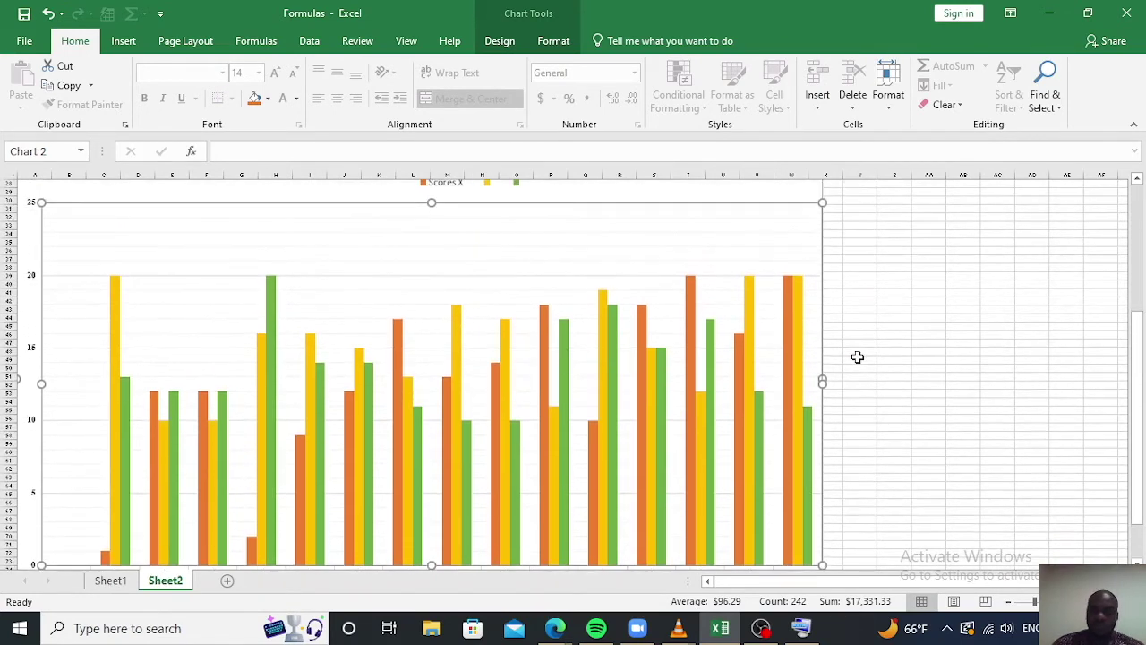
pyautogui.scroll(2, 857, 358)
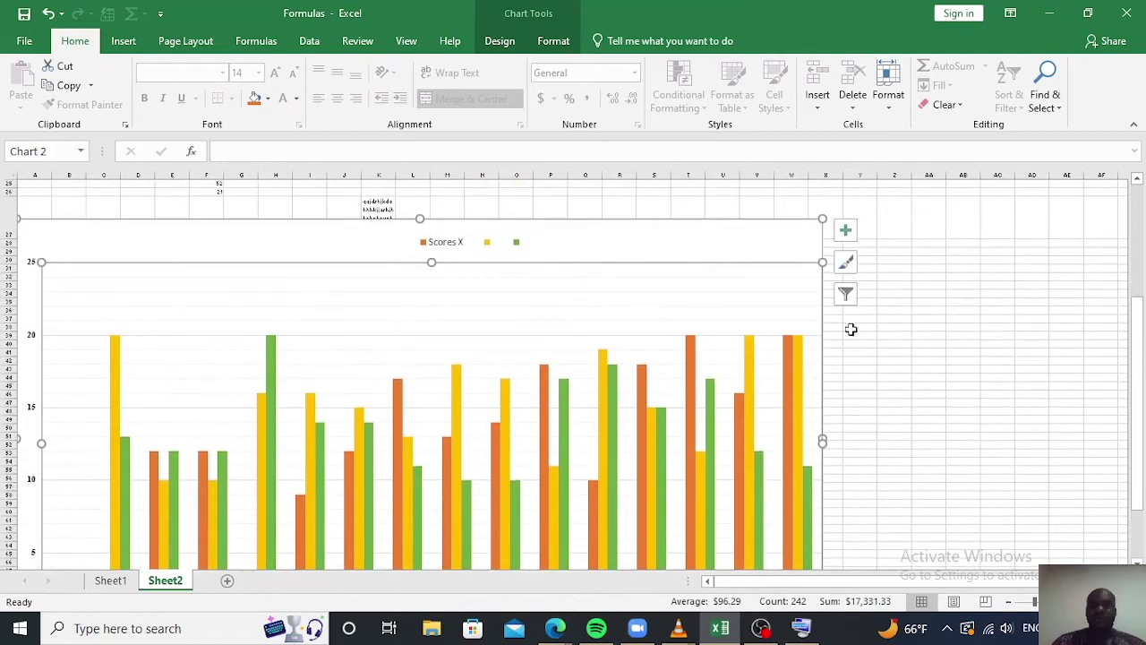
# - Turn on axis titles from the Chart Elements list
pyautogui.click(848, 231)
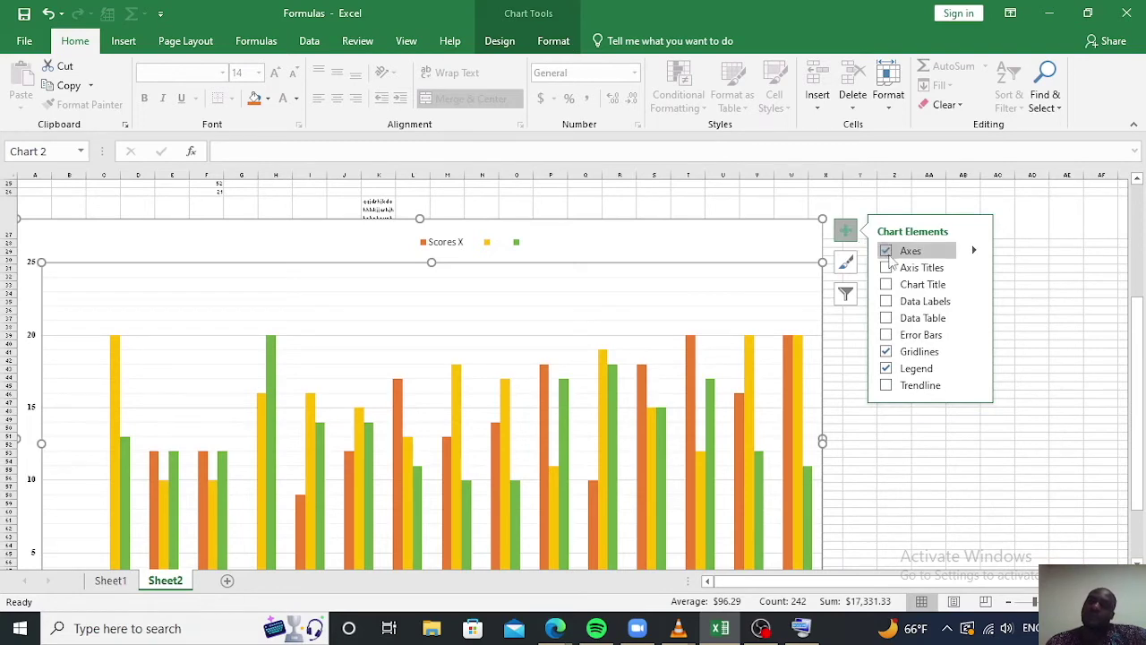
pyautogui.click(974, 252)
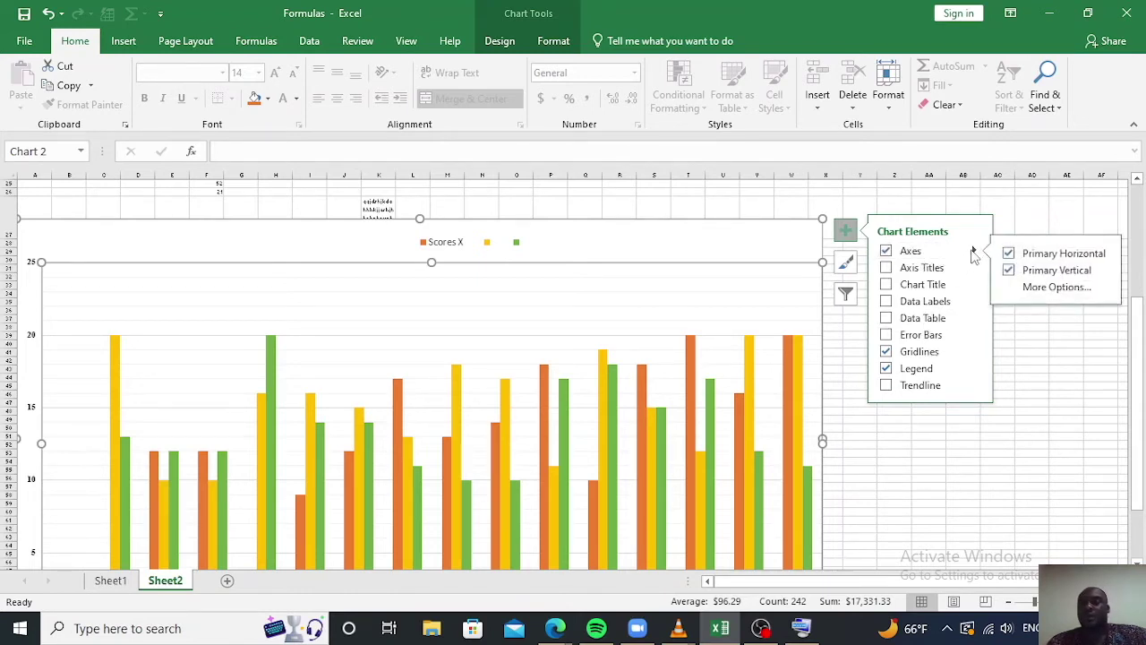
pyautogui.click(887, 269)
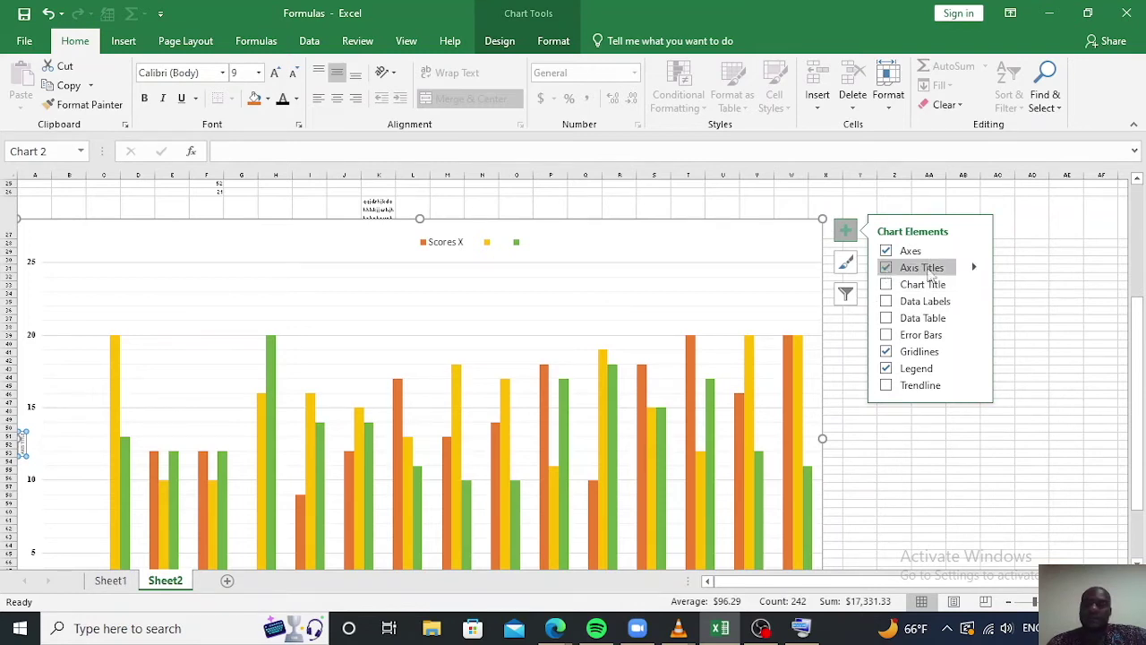
# - Stretch the chart taller by dragging its bottom edge down
pyautogui.scroll(-6, 430, 346)
pyautogui.scroll(-4, 430, 346)
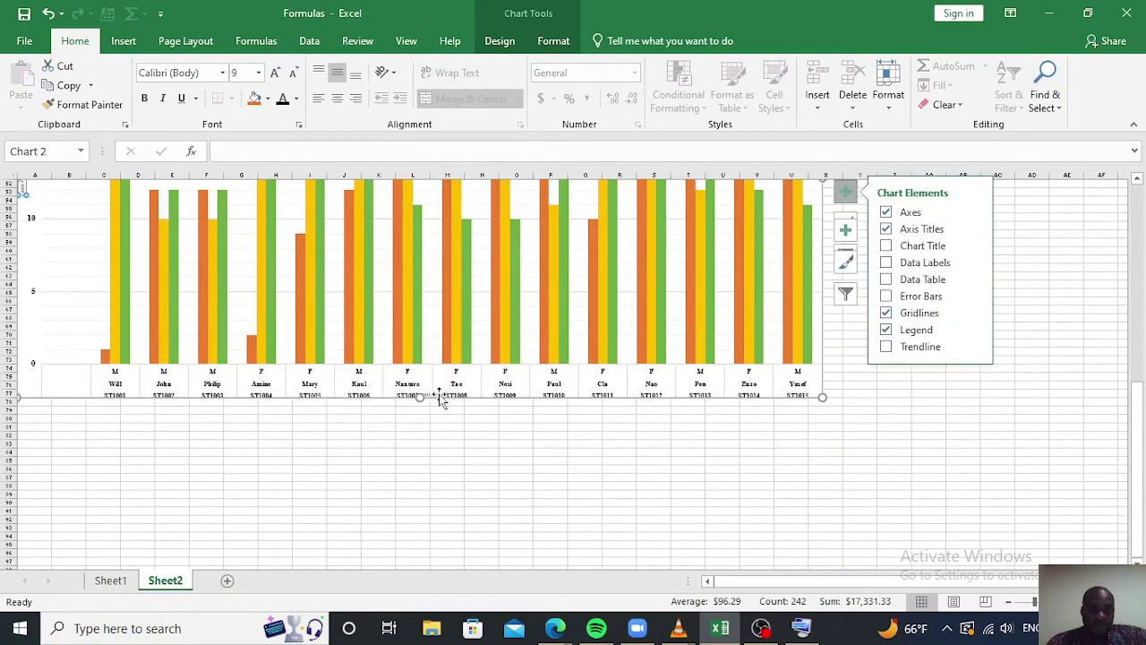
pyautogui.moveTo(422, 400); pyautogui.dragTo(420, 436)
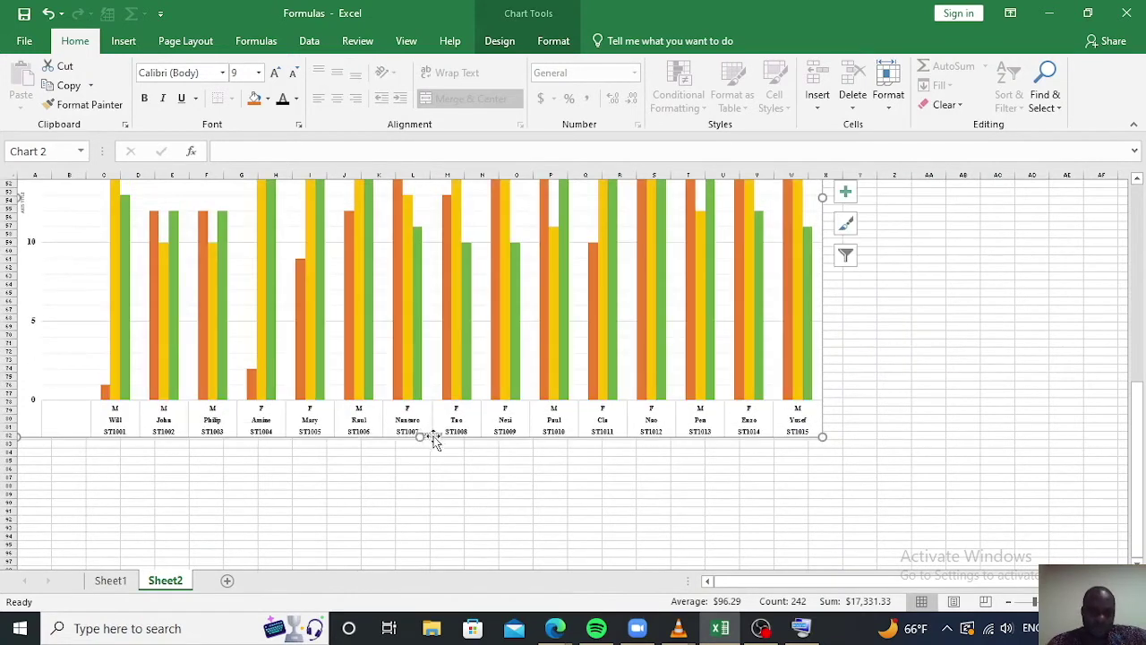
# - Type a filler string of g's into the horizontal axis title
pyautogui.click(473, 486)
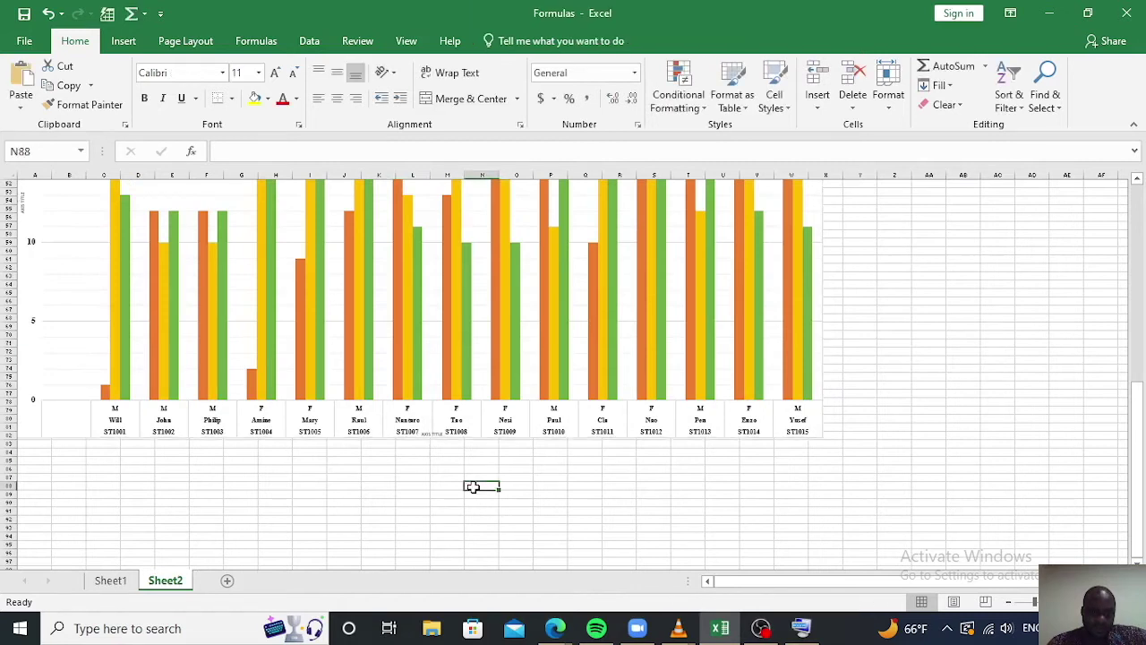
pyautogui.click(433, 436)
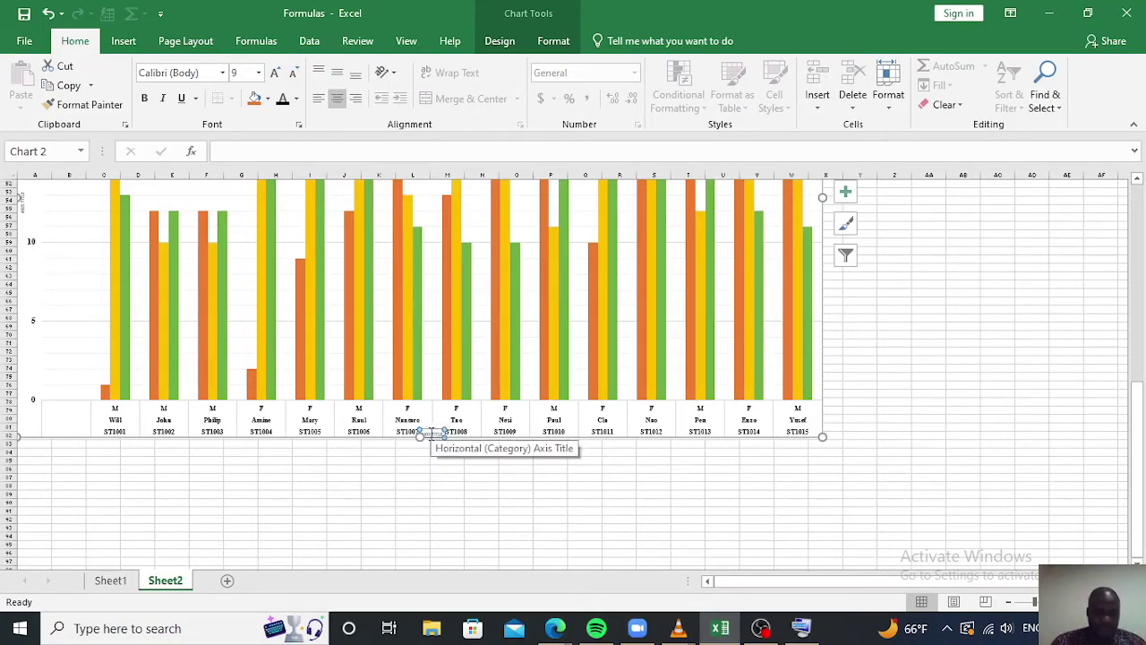
pyautogui.write('ggggggggggggggggggggggggggggggggg')
pyautogui.click(469, 476)
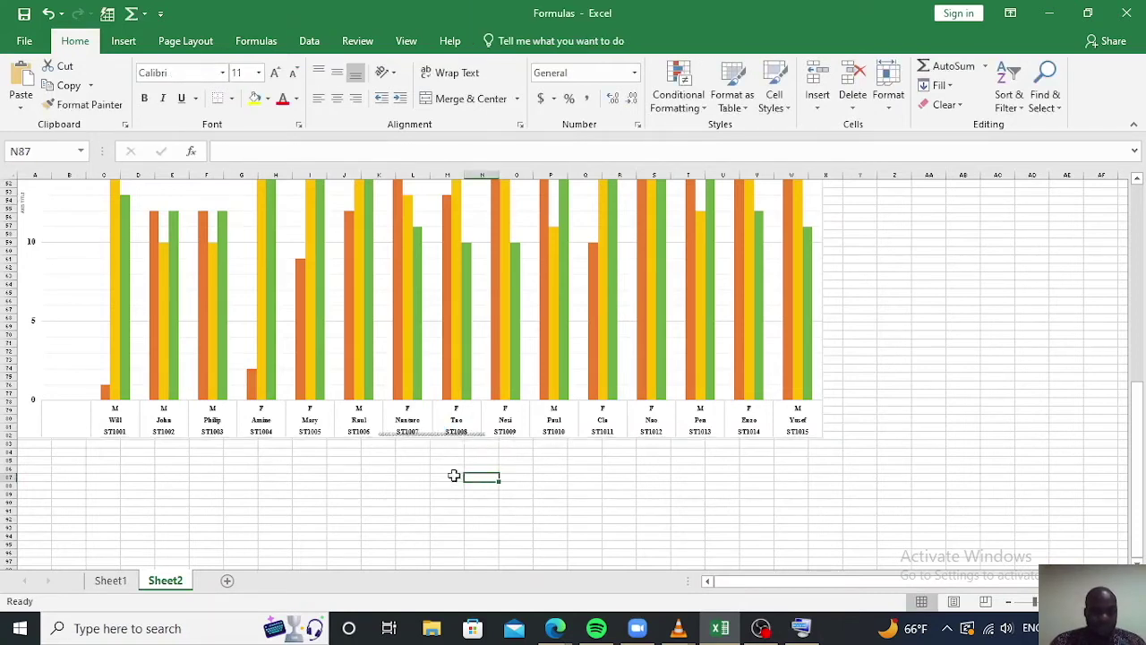
pyautogui.click(433, 437)
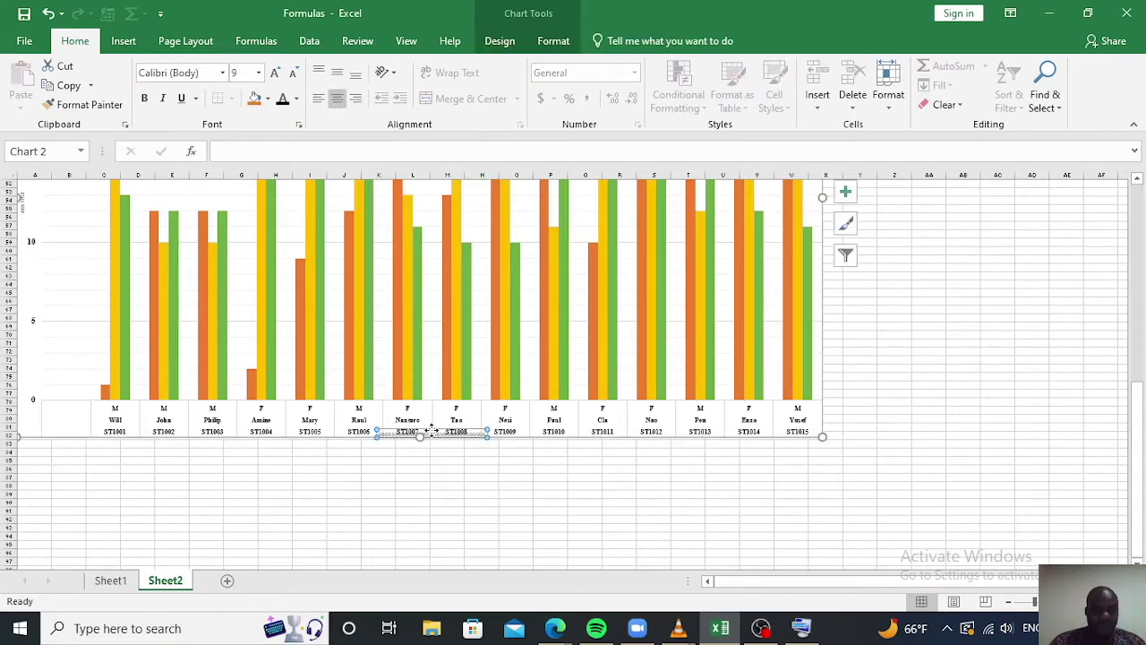
# - Make the horizontal axis title bold 40 pt Times New Roman reading STUDENT IDENTITY AND NAME
pyautogui.click(258, 72)
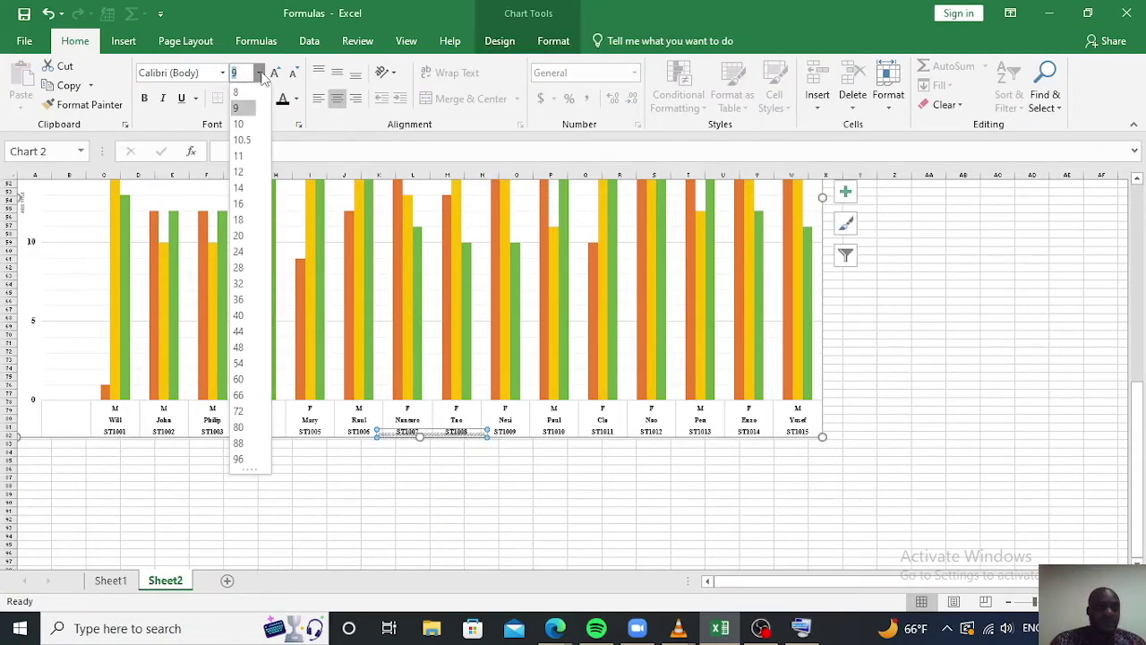
pyautogui.click(236, 224)
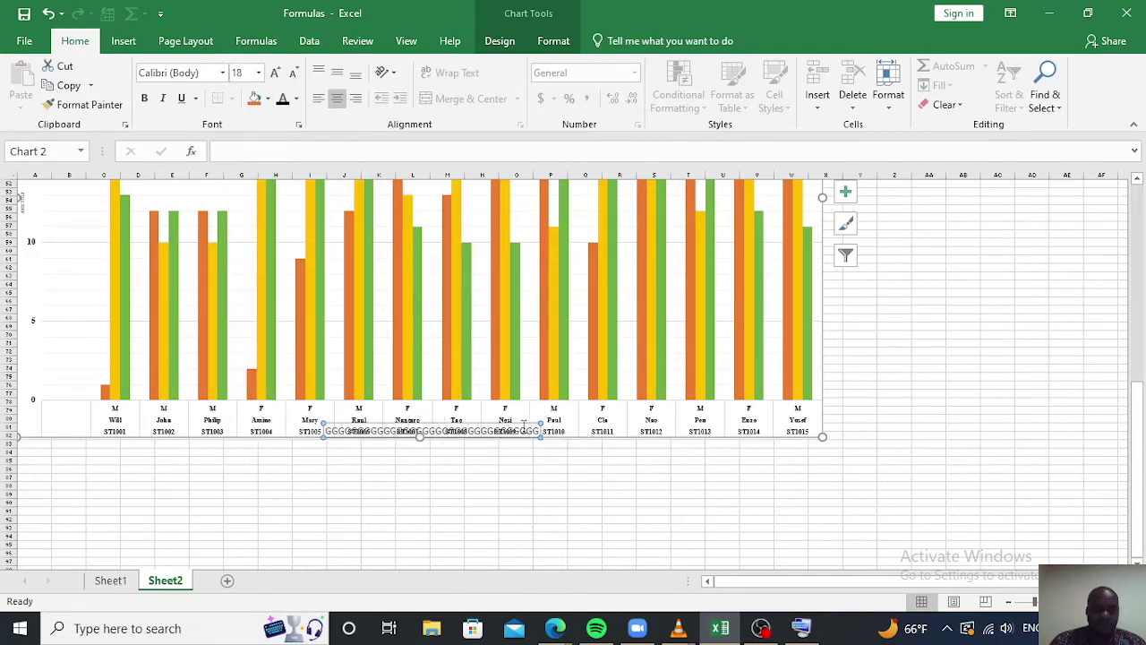
pyautogui.click(258, 72)
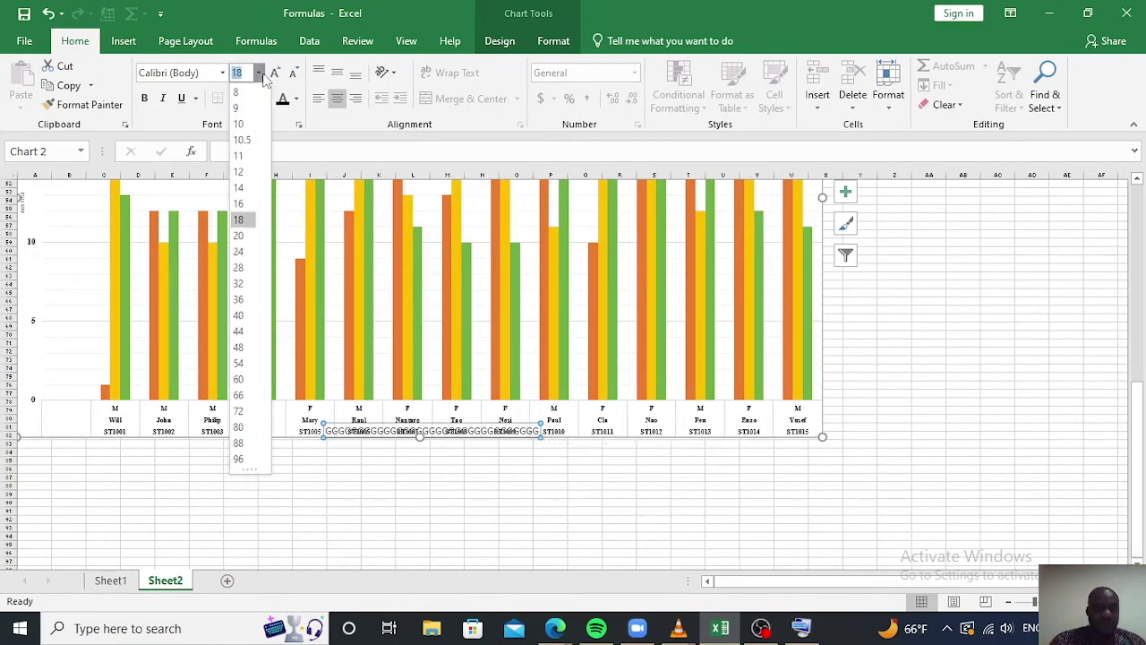
pyautogui.click(238, 314)
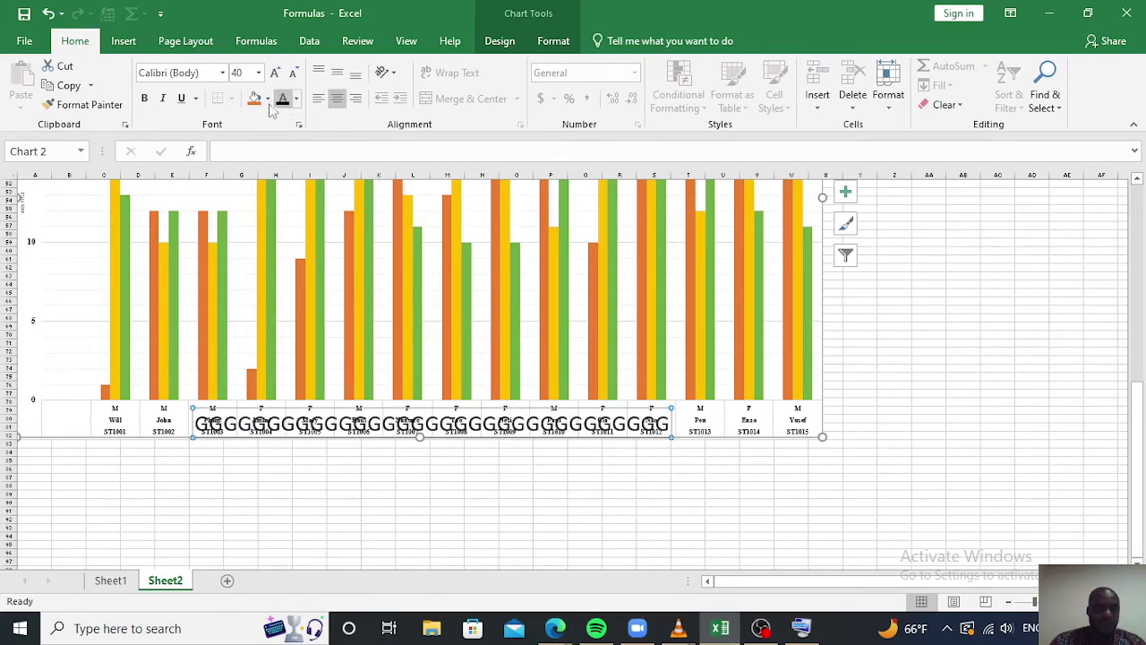
pyautogui.click(143, 98)
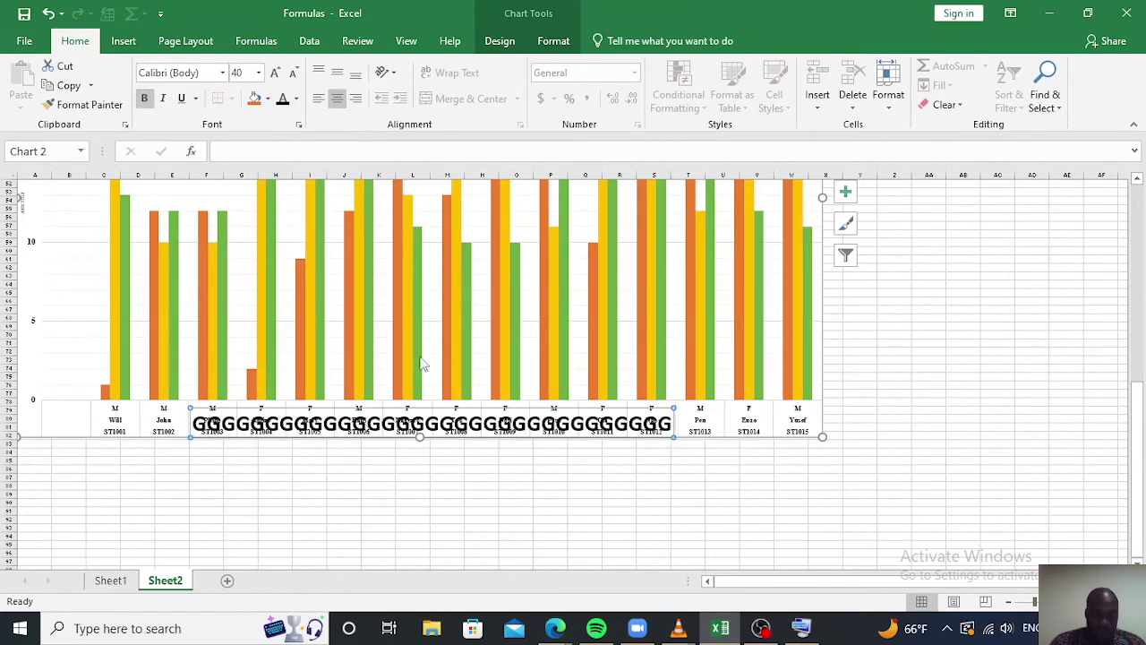
pyautogui.click(224, 75)
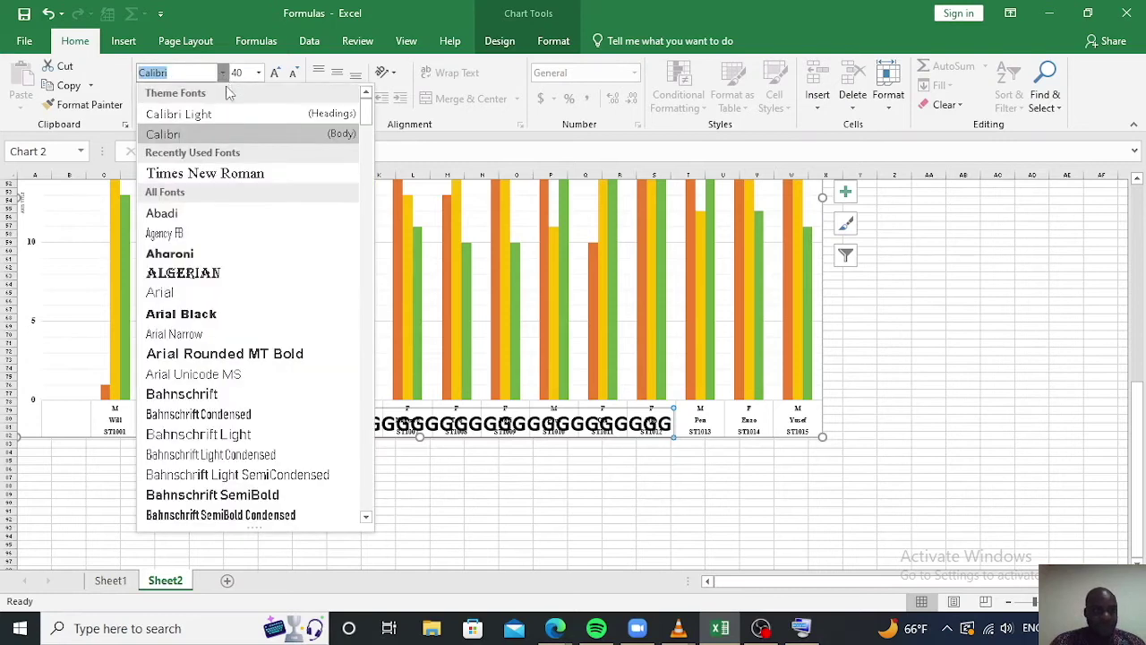
pyautogui.click(205, 173)
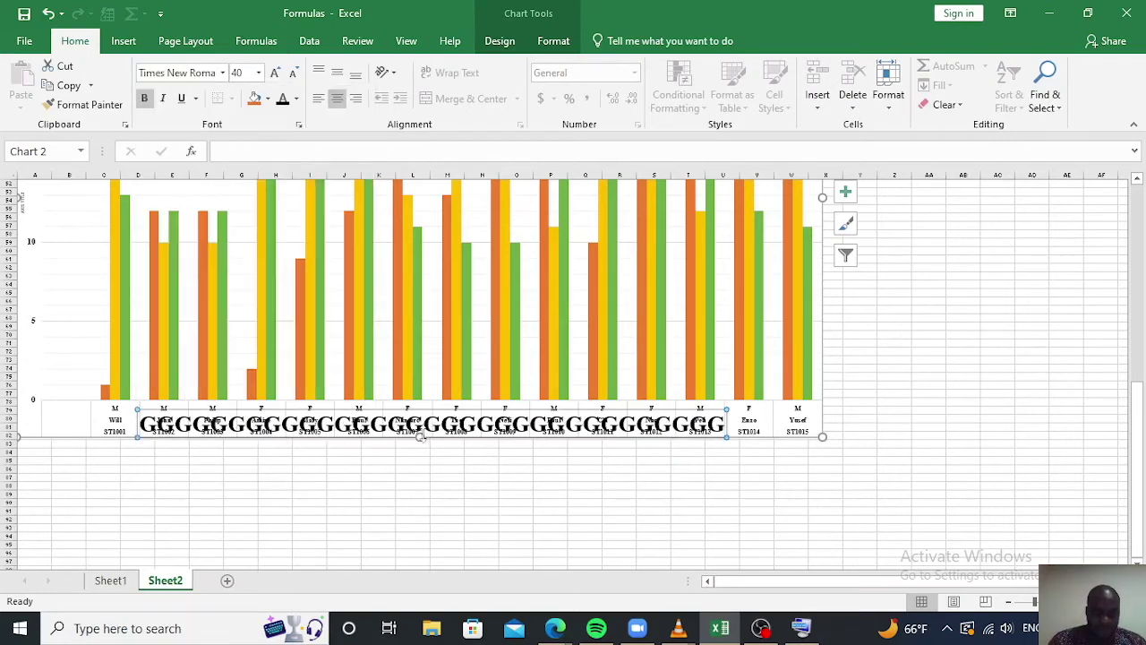
pyautogui.doubleClick(429, 426)
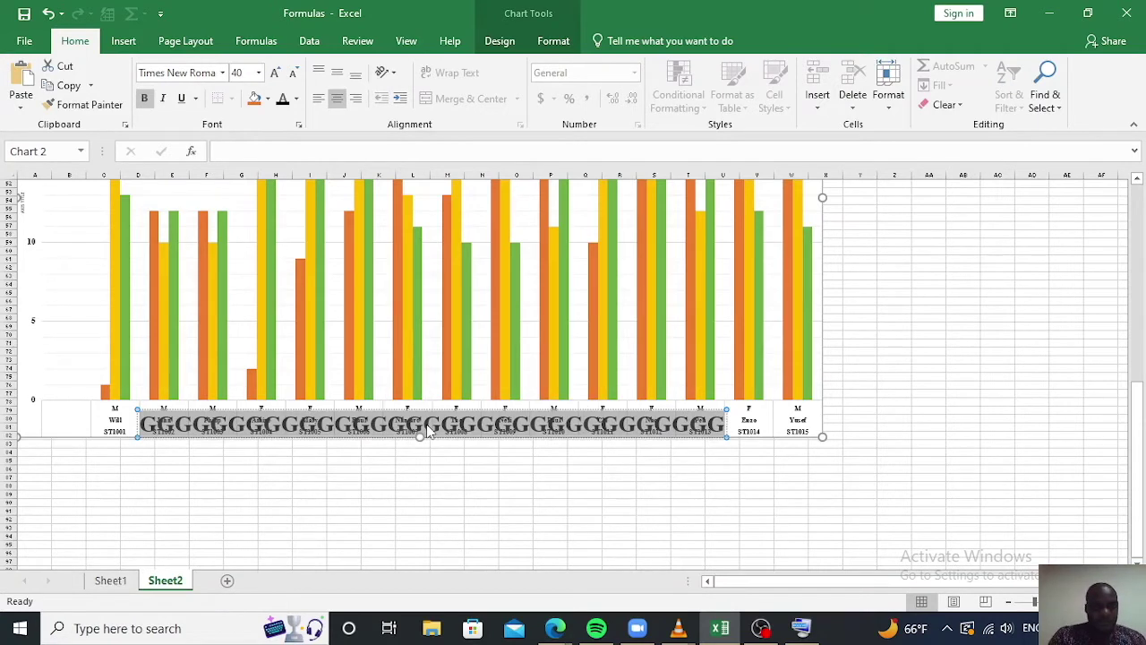
pyautogui.write('STUDE')
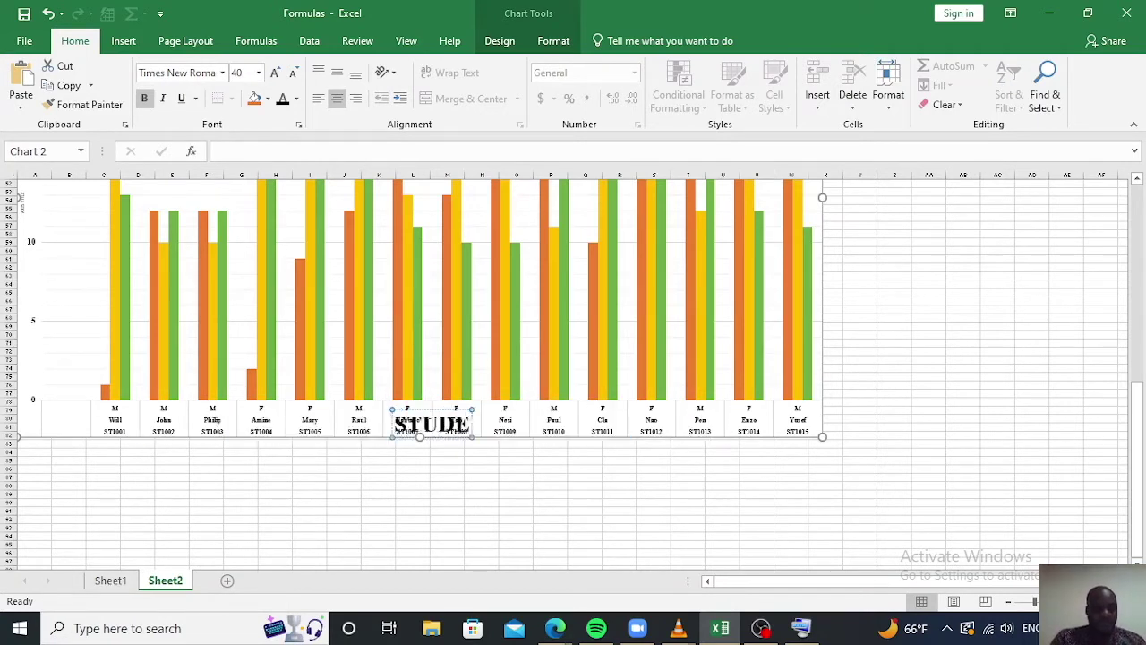
pyautogui.write('NT I')
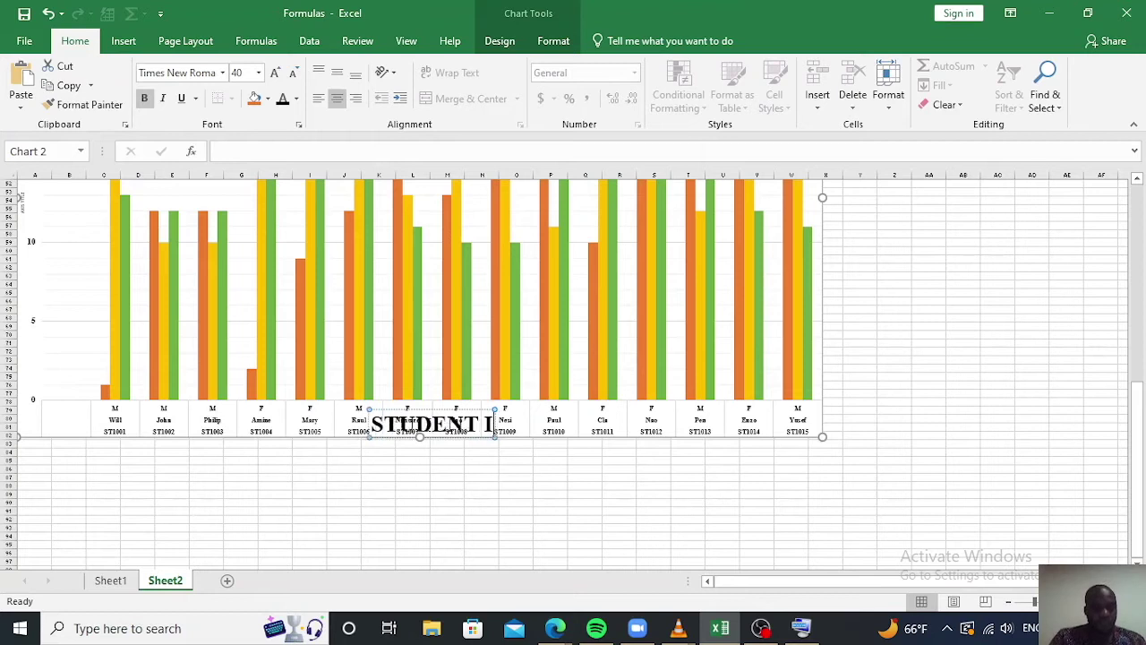
pyautogui.write('DENTITY AND')
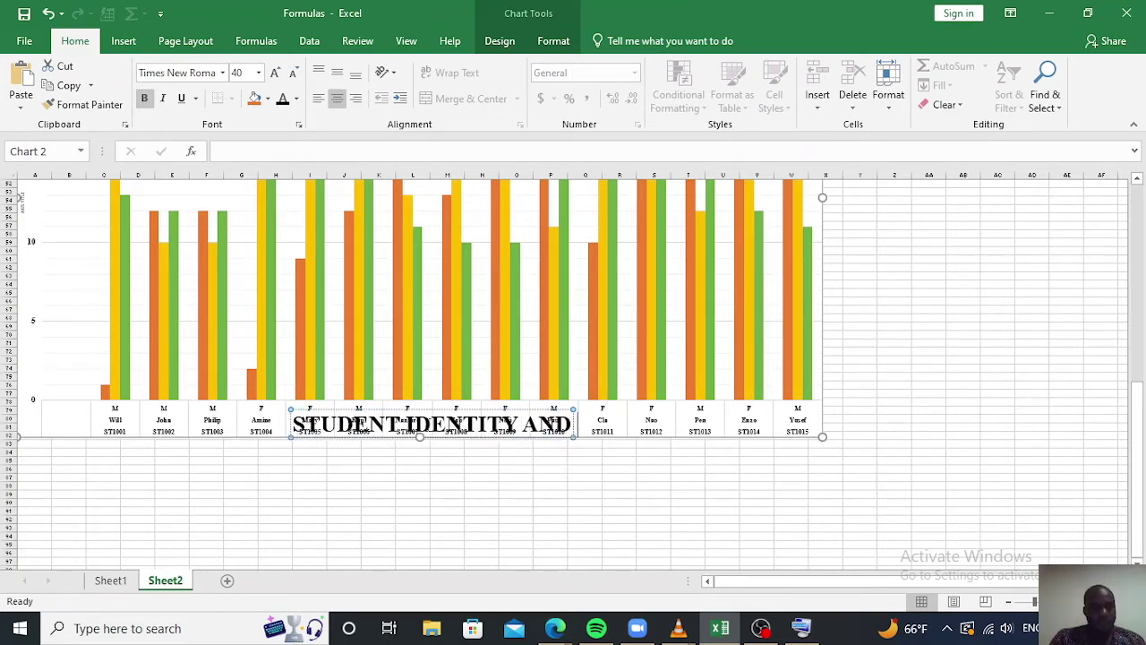
pyautogui.write(' N')
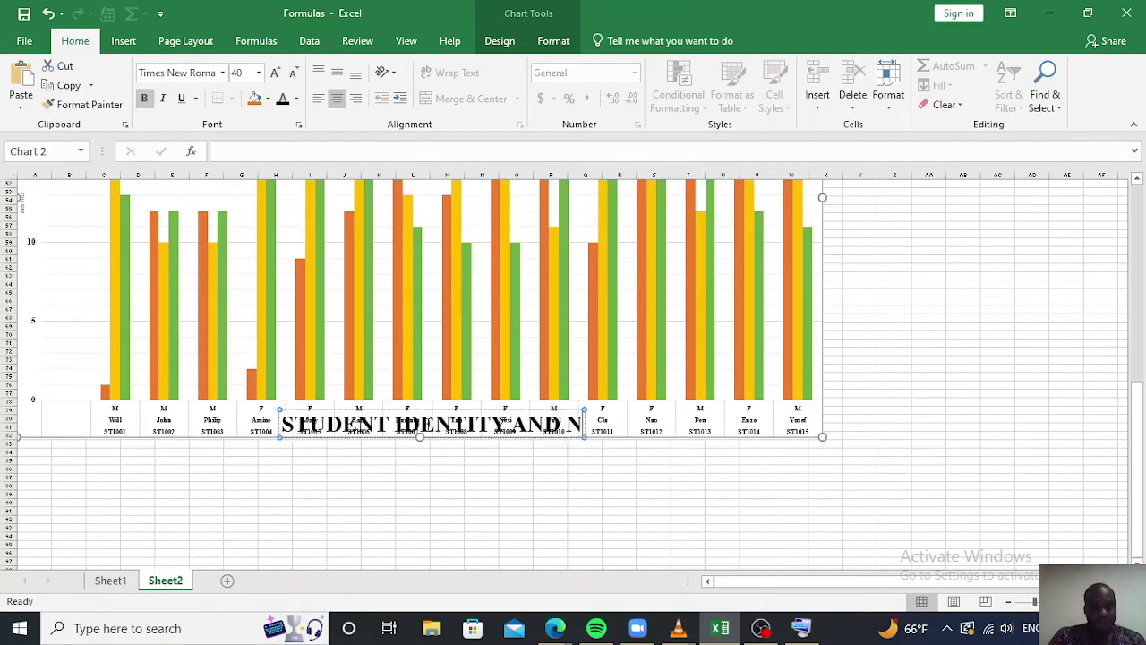
pyautogui.write('AME')
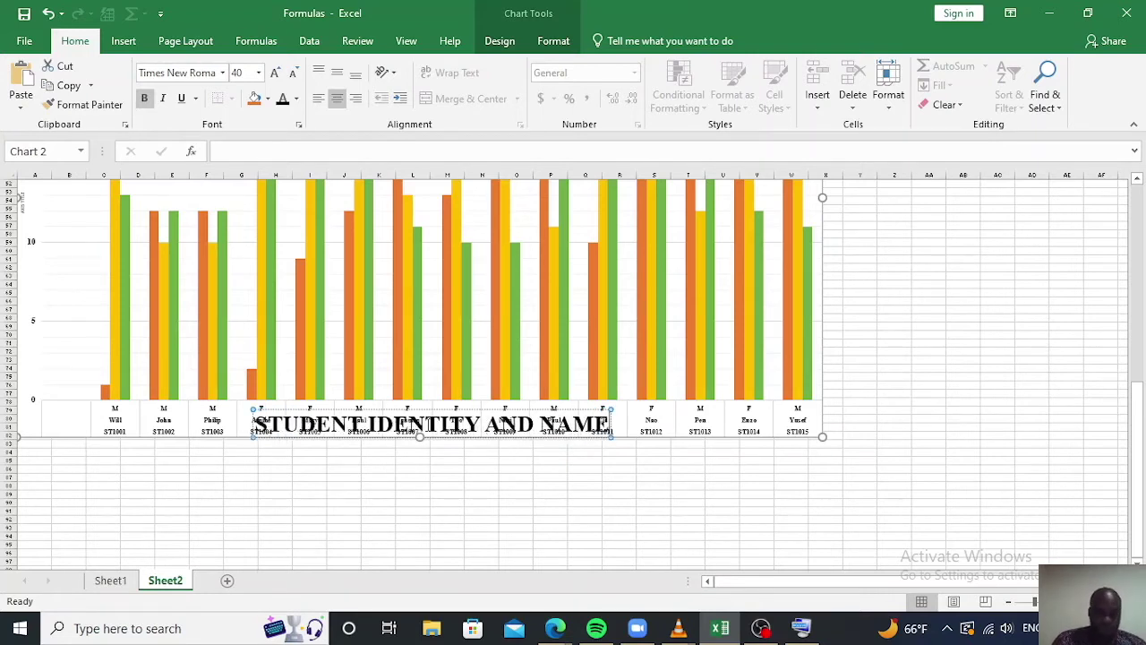
# - Drag the STUDENT IDENTITY AND NAME title up above the student labels, nudging it right
pyautogui.click(438, 487)
pyautogui.click(464, 423)
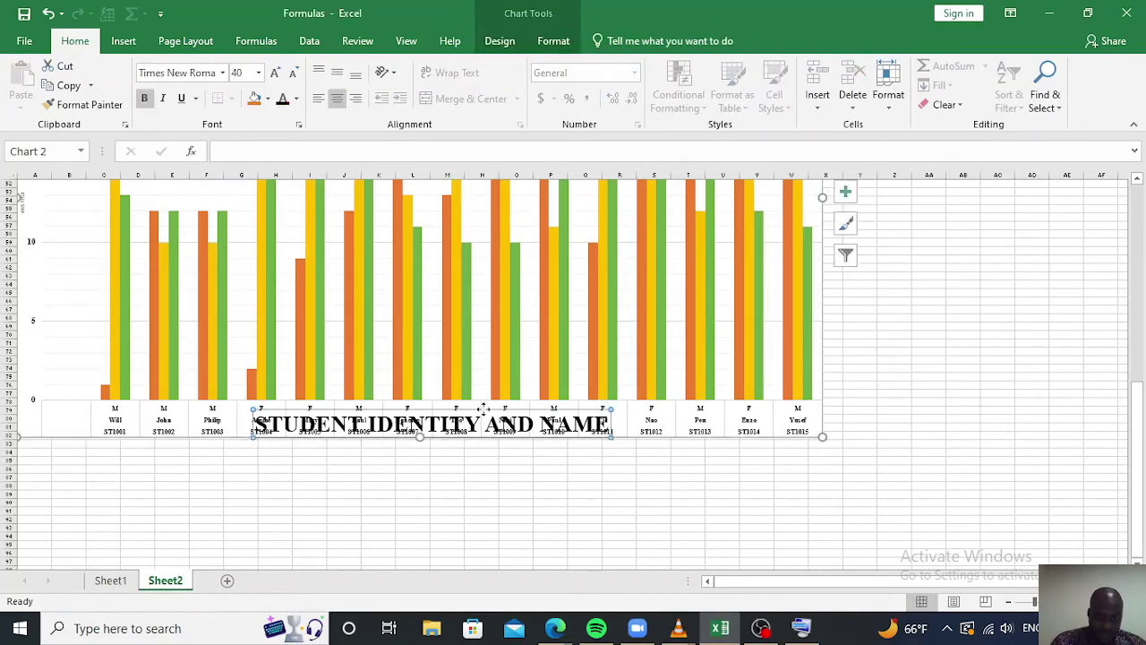
pyautogui.moveTo(484, 408)
pyautogui.mouseDown()
pyautogui.moveTo(479, 446)
pyautogui.moveTo(468, 438)
pyautogui.moveTo(483, 371)
pyautogui.mouseUp()
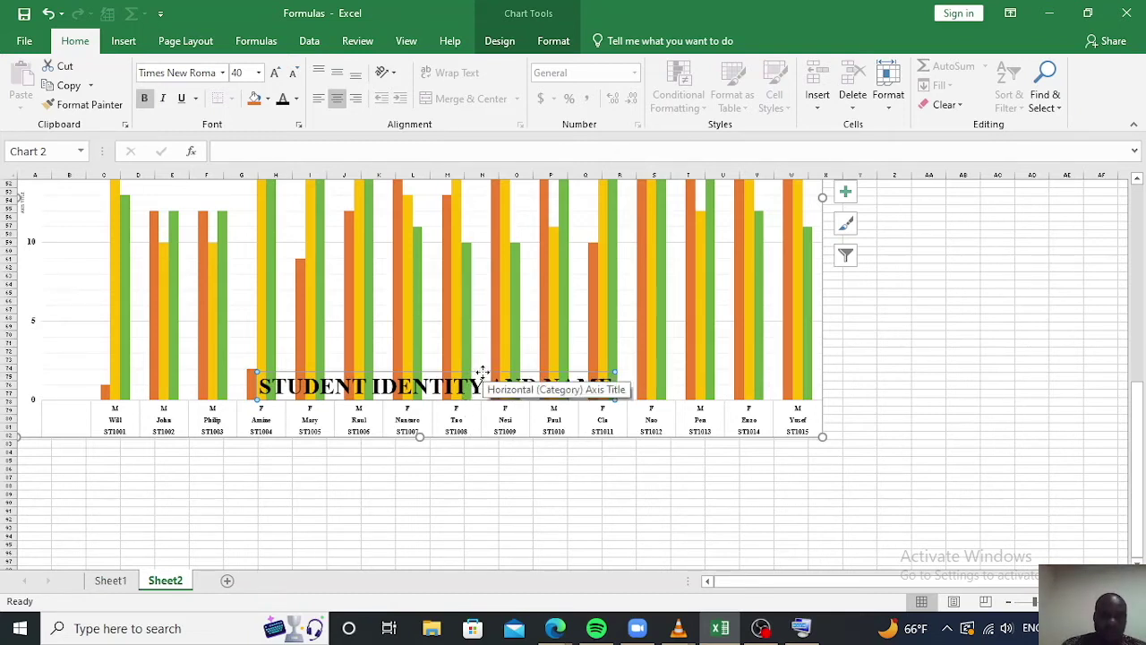
pyautogui.moveTo(482, 370); pyautogui.dragTo(497, 371)
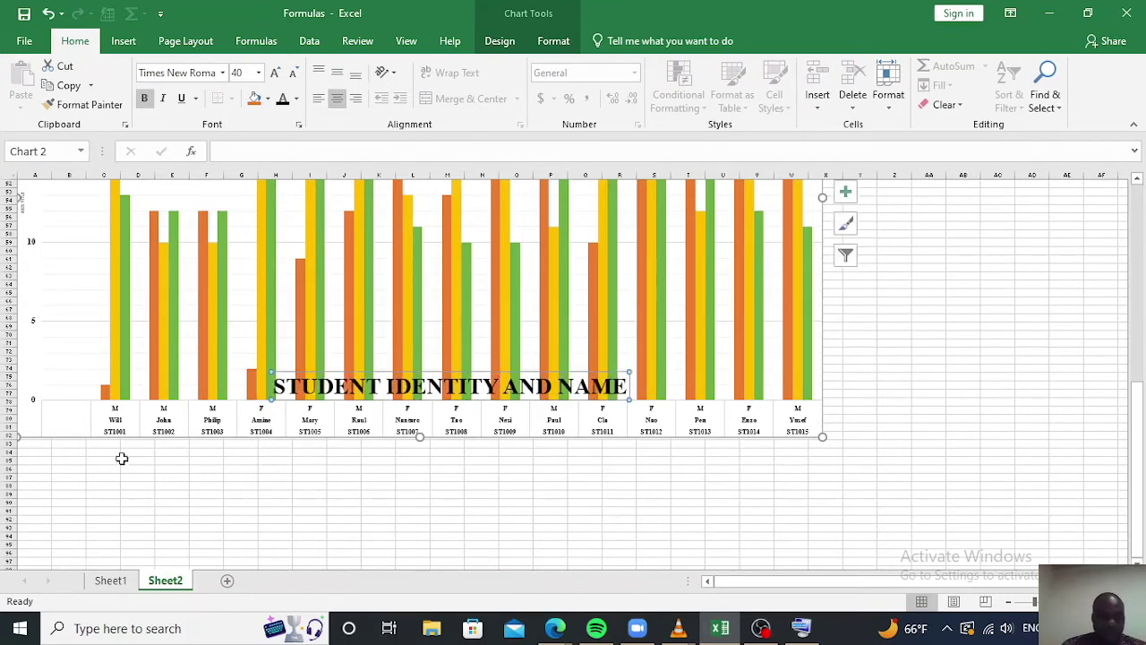
pyautogui.scroll(1, 53, 273)
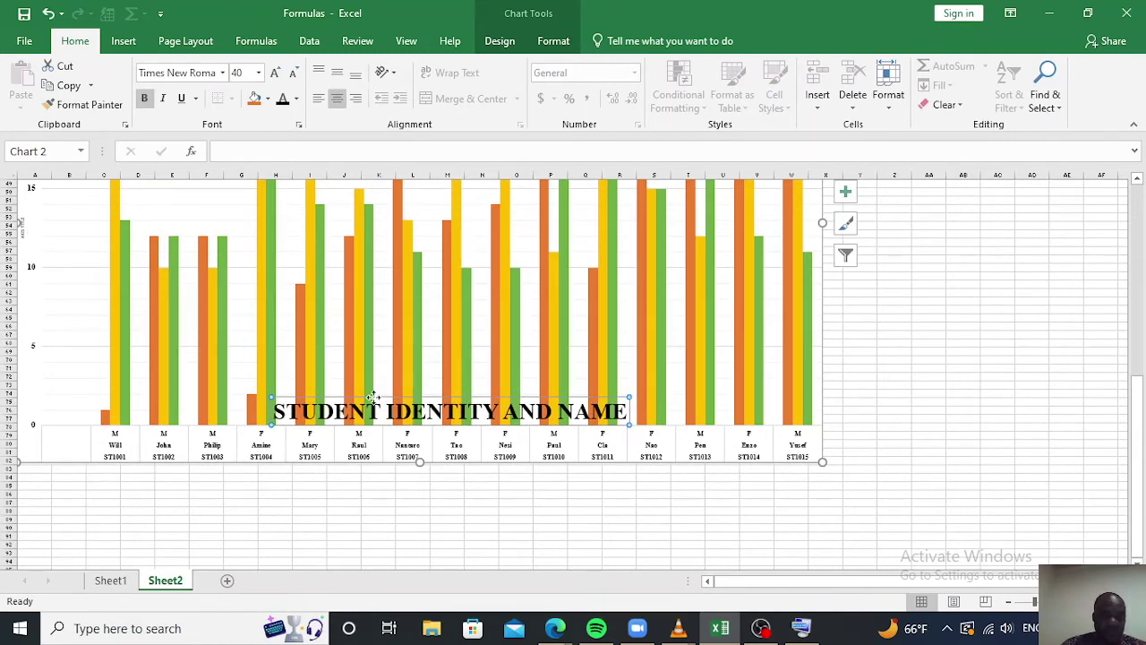
# - Reapply the copied title formatting, then move the whole chart right and slightly down
pyautogui.click(85, 104)
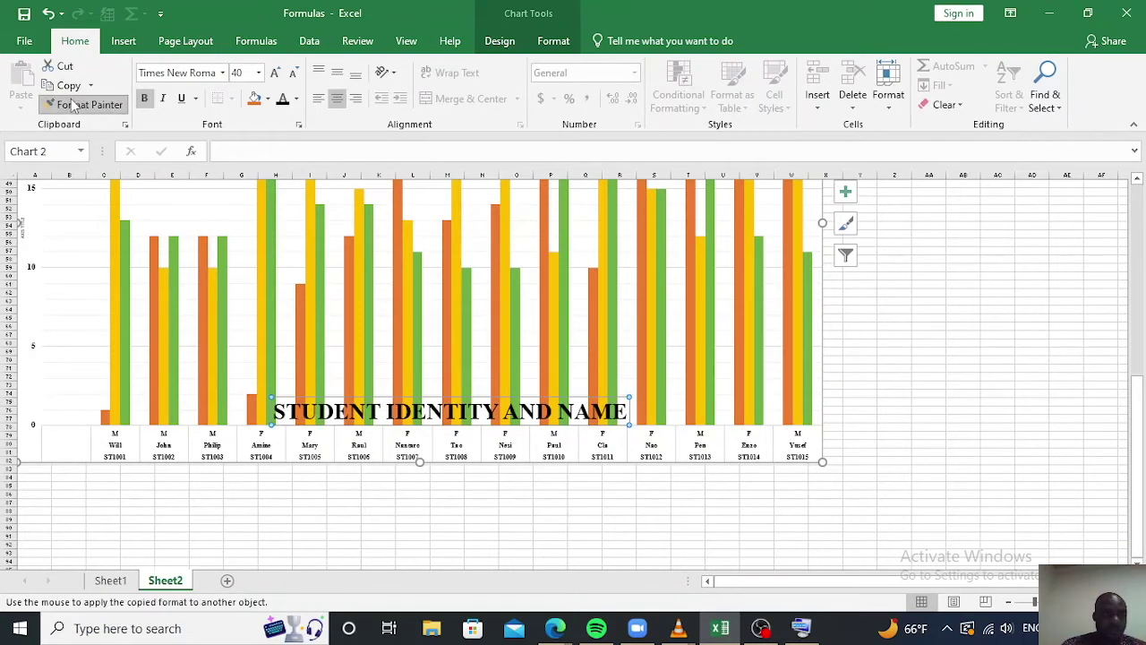
pyautogui.click(29, 228)
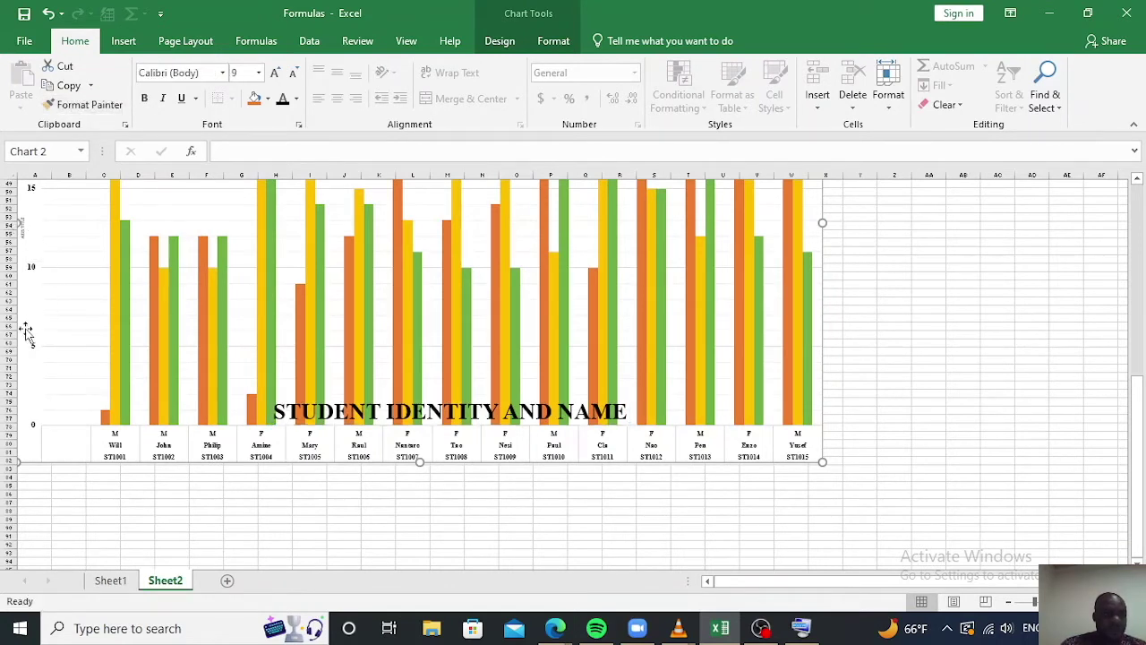
pyautogui.scroll(1, 60, 498)
pyautogui.click(62, 270)
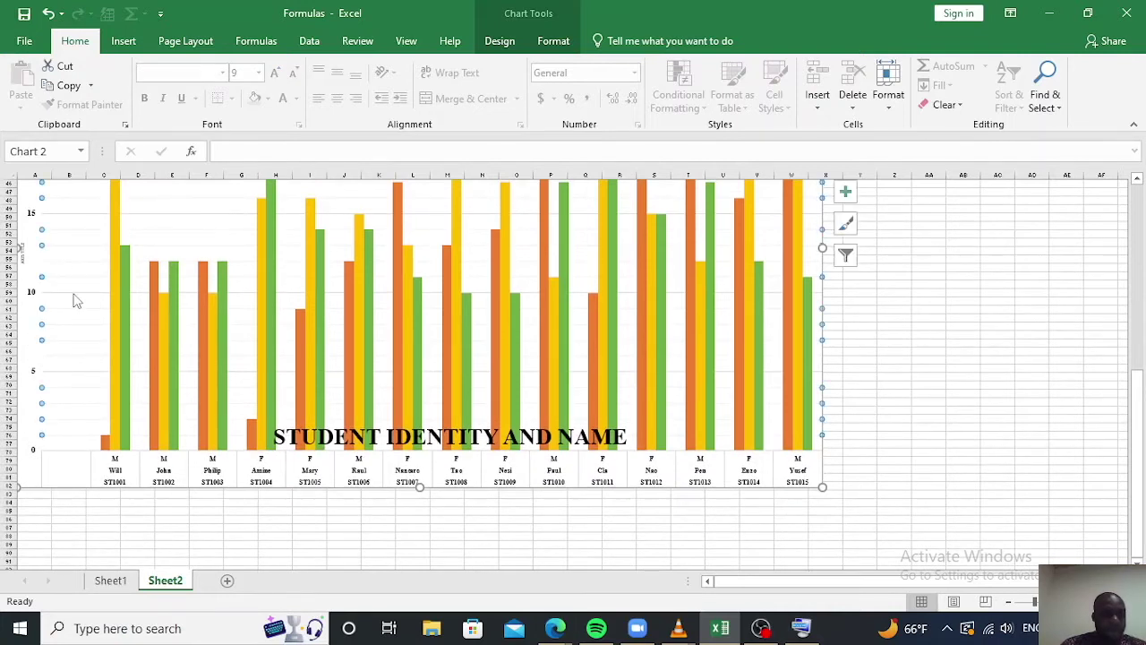
pyautogui.click(651, 535)
pyautogui.click(46, 322)
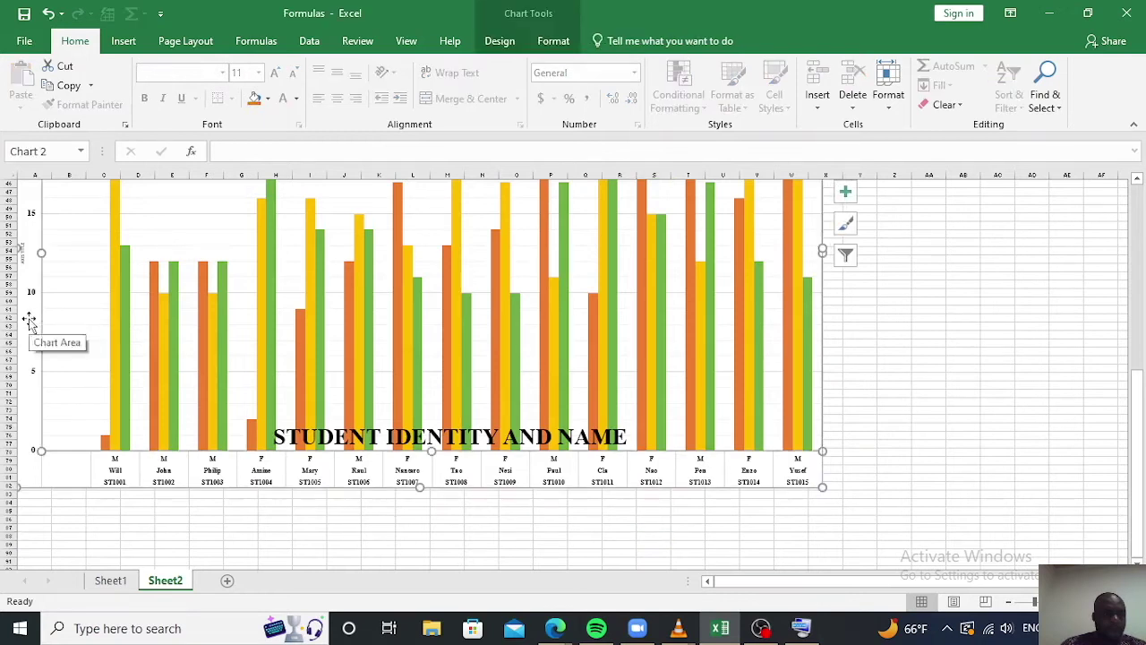
pyautogui.moveTo(31, 320); pyautogui.dragTo(141, 341)
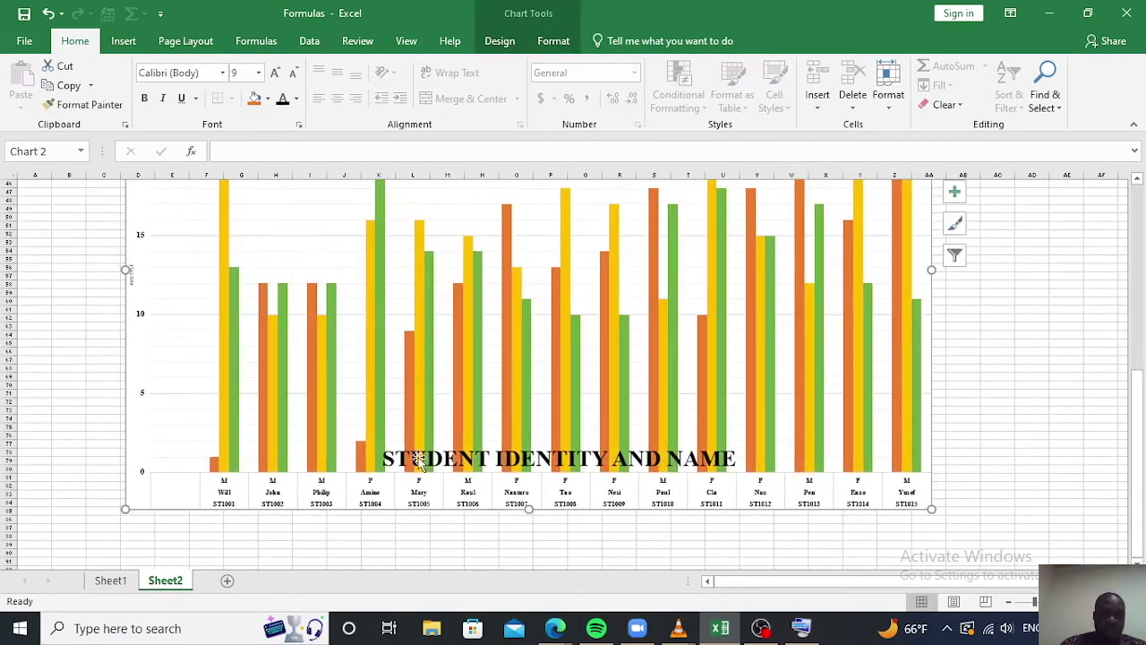
# - Copy the STUDENT IDENTITY AND NAME title's bold Times New Roman 40 style onto the vertical axis title
pyautogui.click(476, 458)
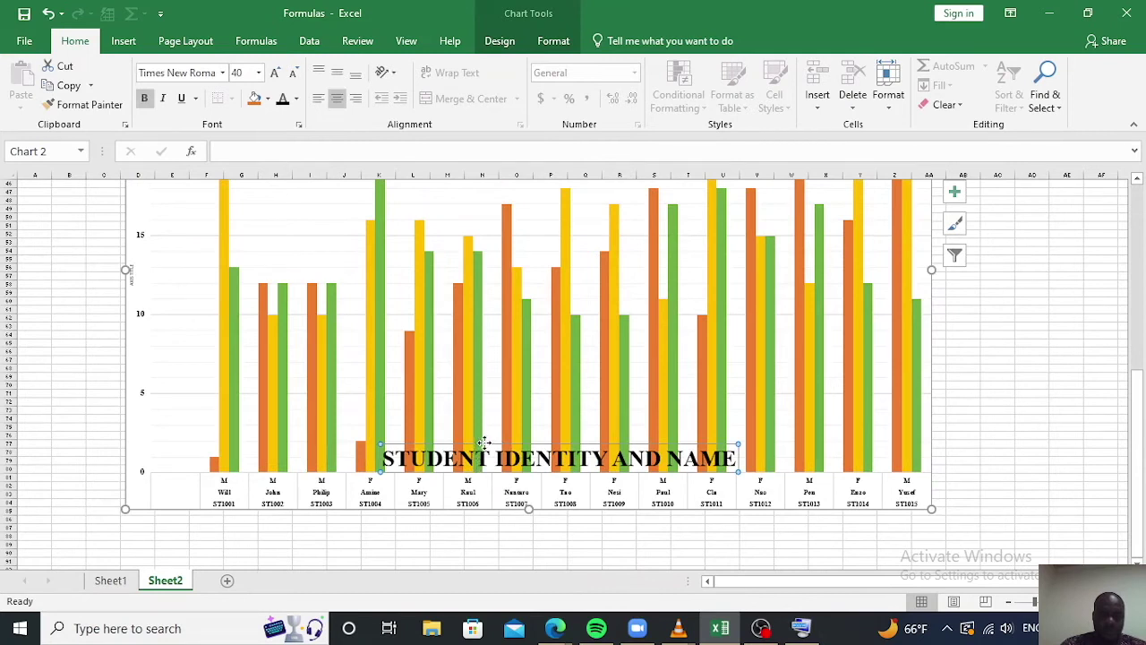
pyautogui.click(82, 105)
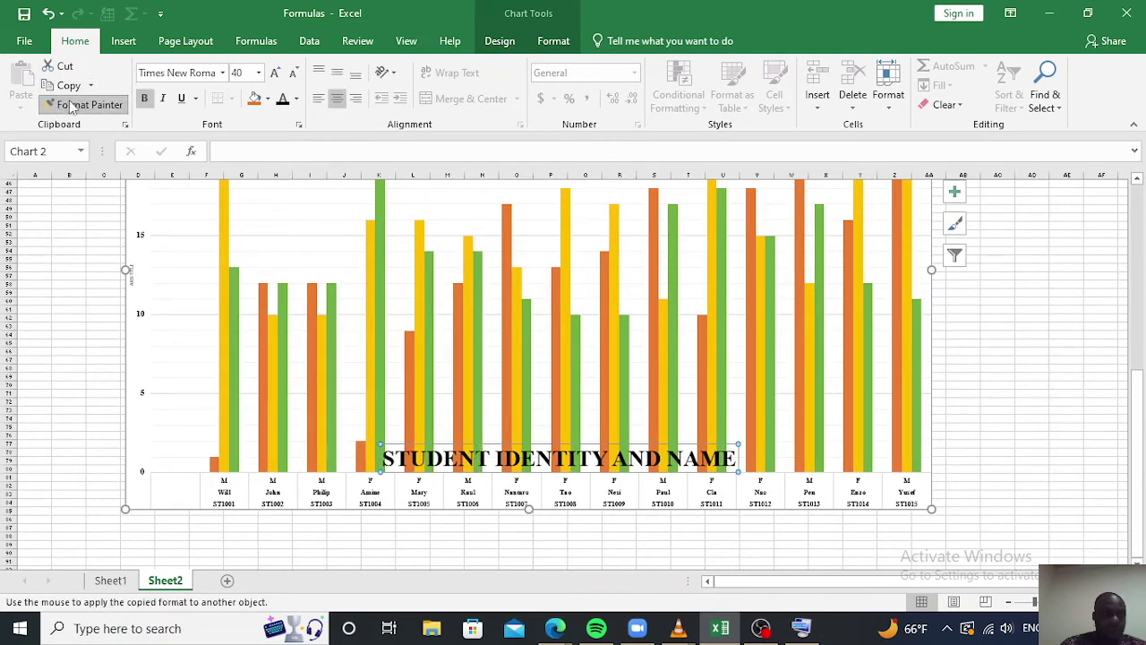
pyautogui.click(133, 281)
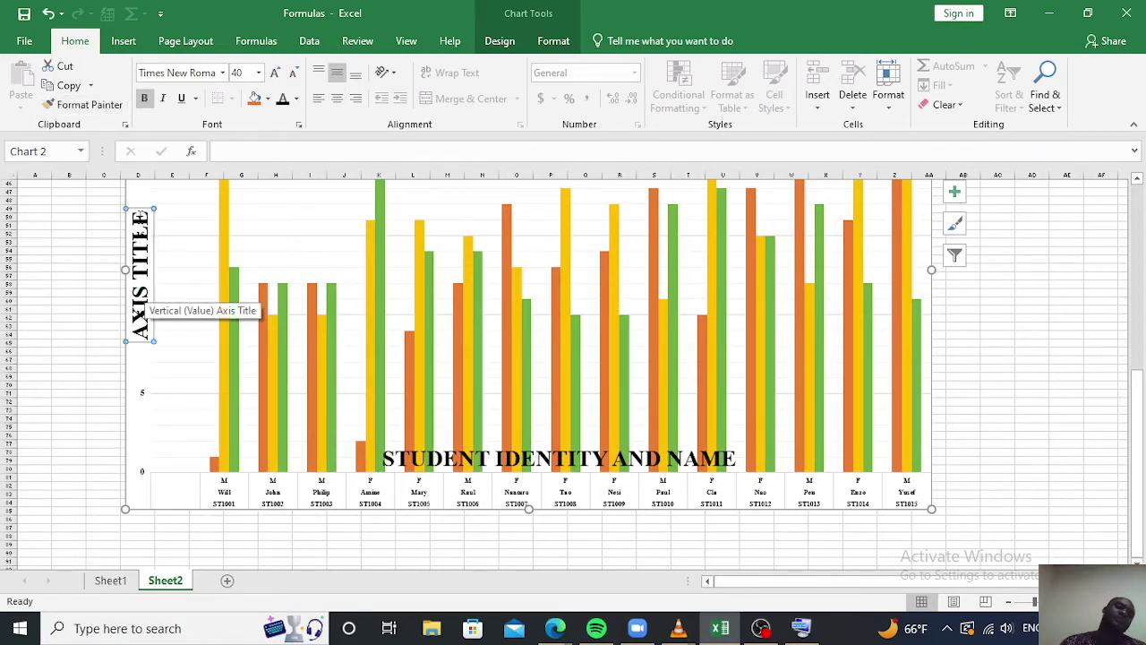
# - Change the vertical axis title to MARKS /20 and nudge it right toward the axis values
pyautogui.tripleClick(141, 285)
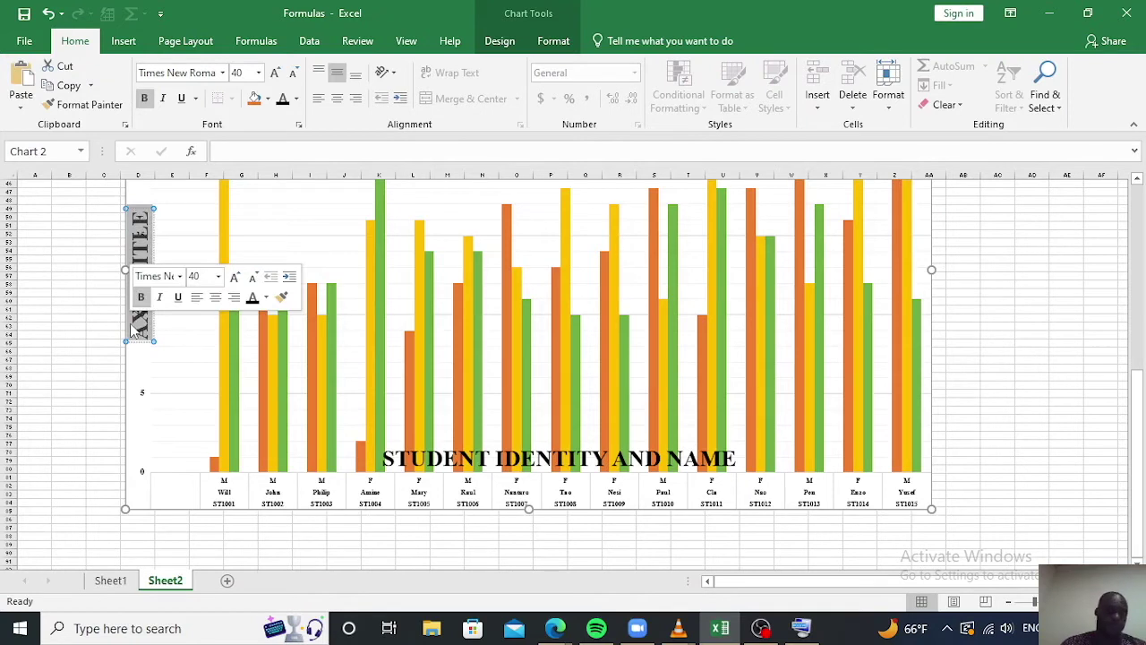
pyautogui.write('MARKS')
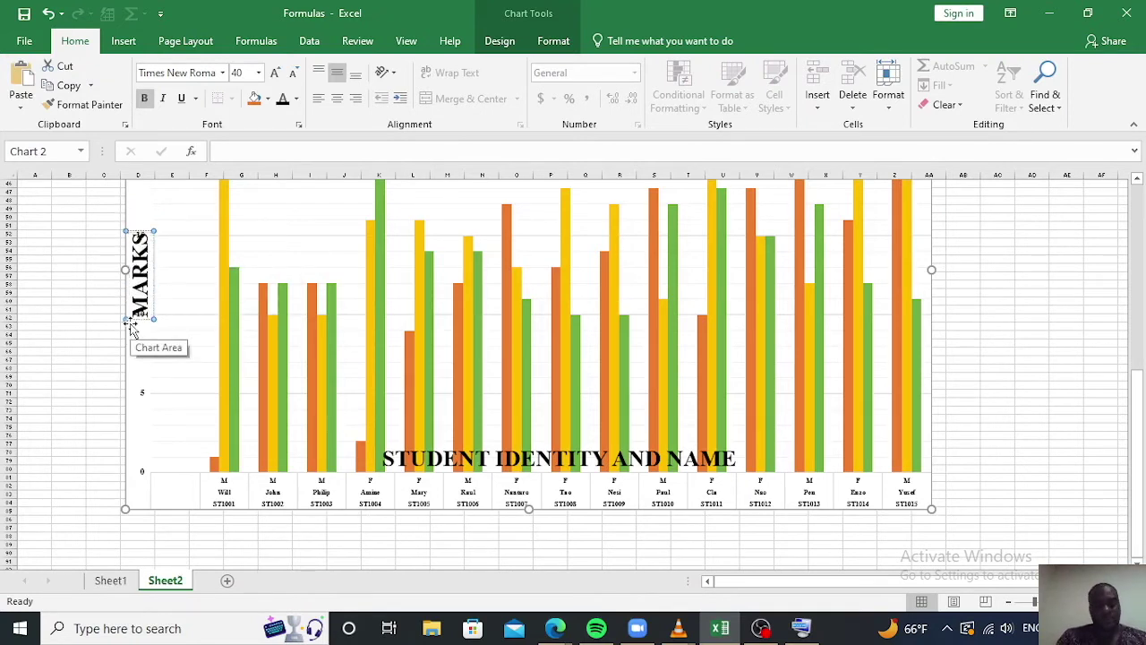
pyautogui.write(' /20')
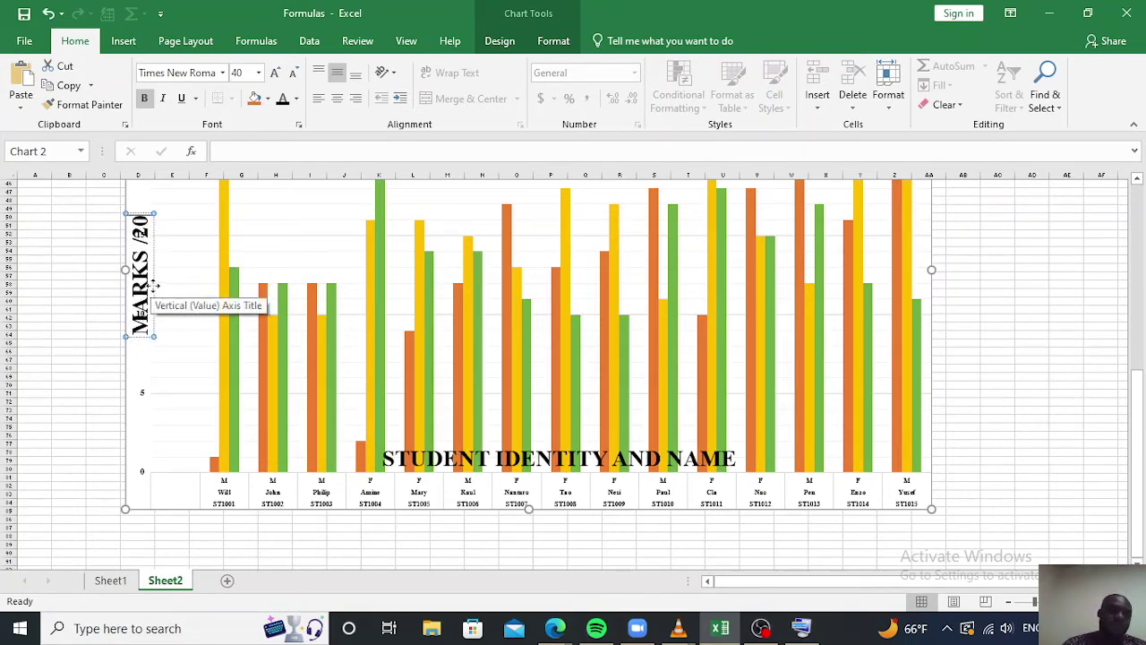
pyautogui.moveTo(152, 285); pyautogui.dragTo(183, 295)
pyautogui.click(372, 382)
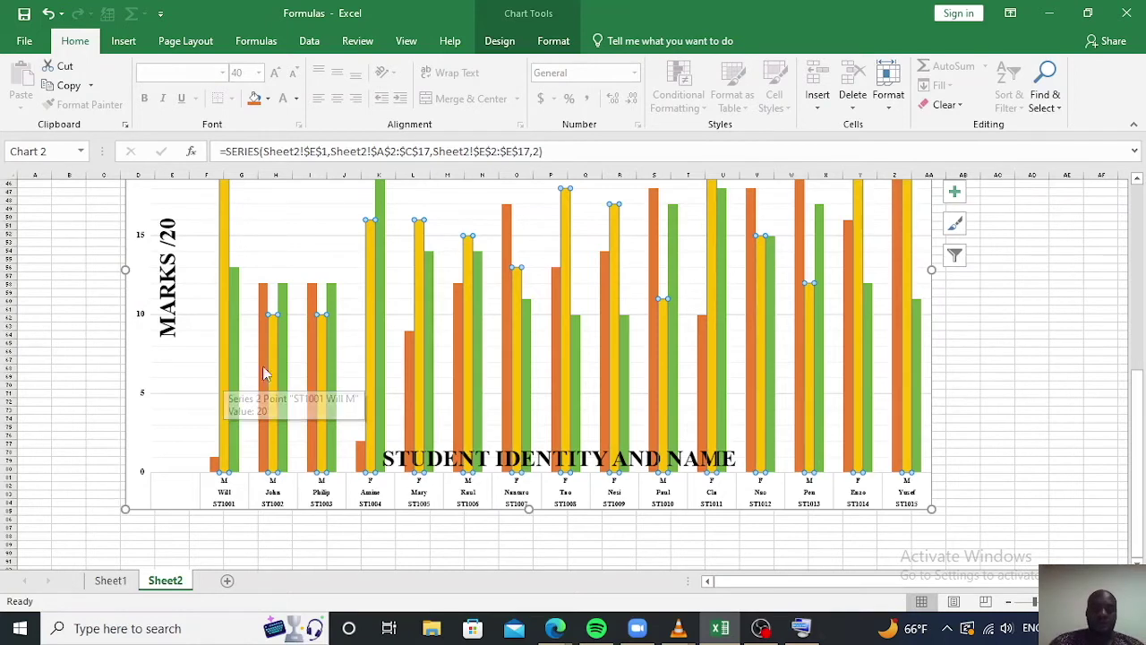
# - Open the yellow series' fill colour options without changing them, then reselect the whole yellow series
pyautogui.scroll(2, 716, 333)
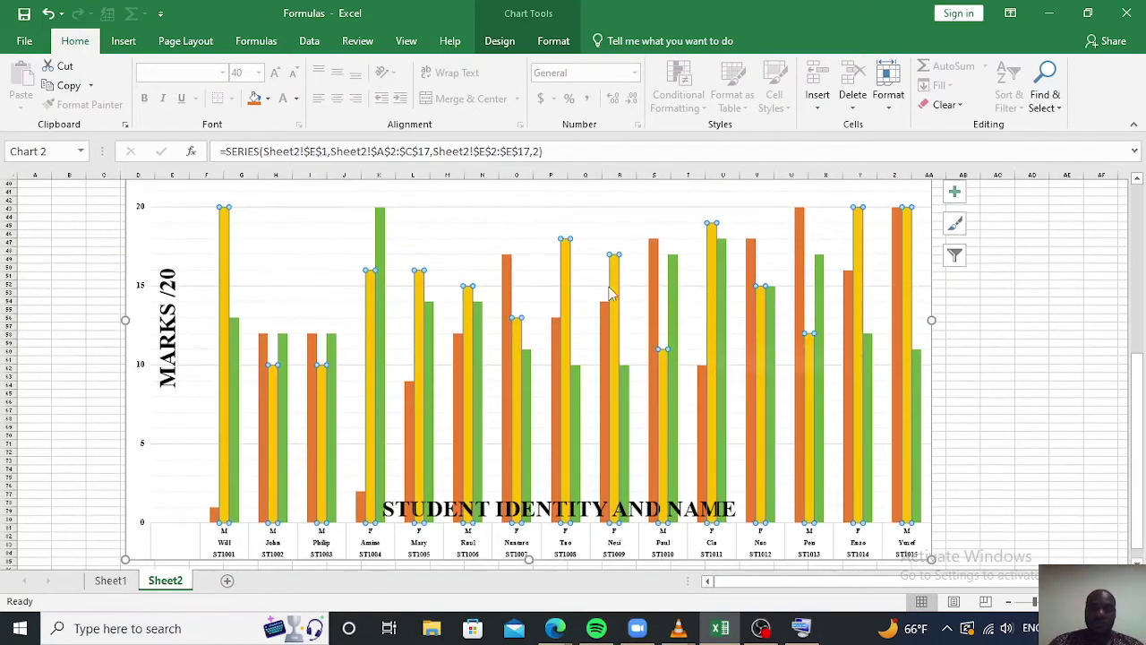
pyautogui.click(564, 289)
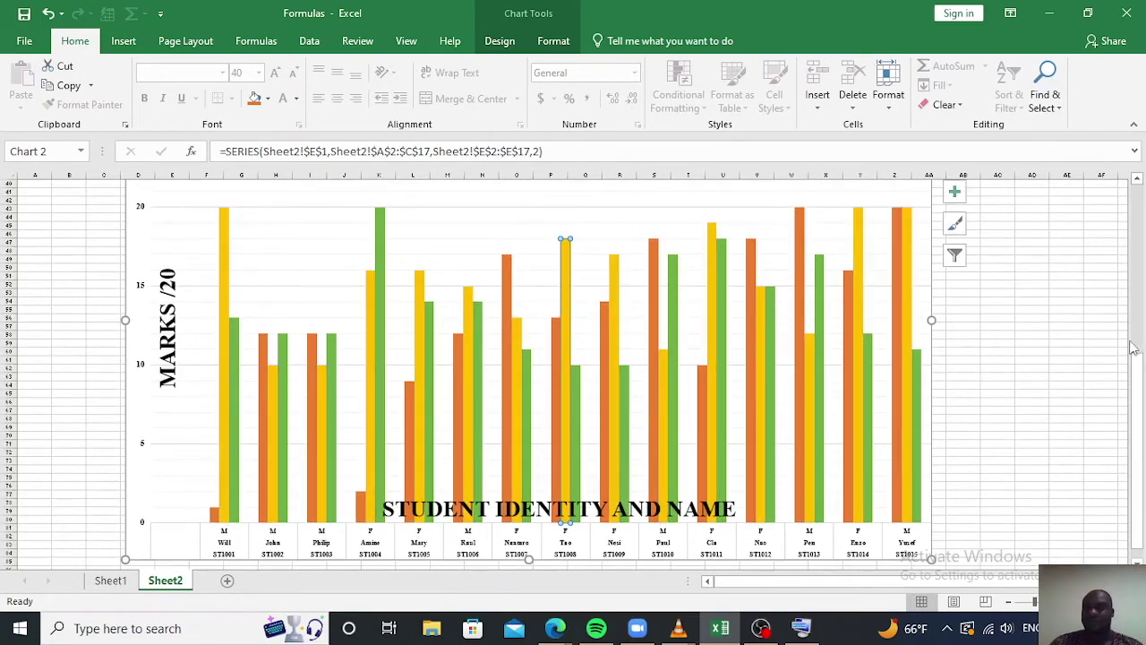
pyautogui.click(1049, 363)
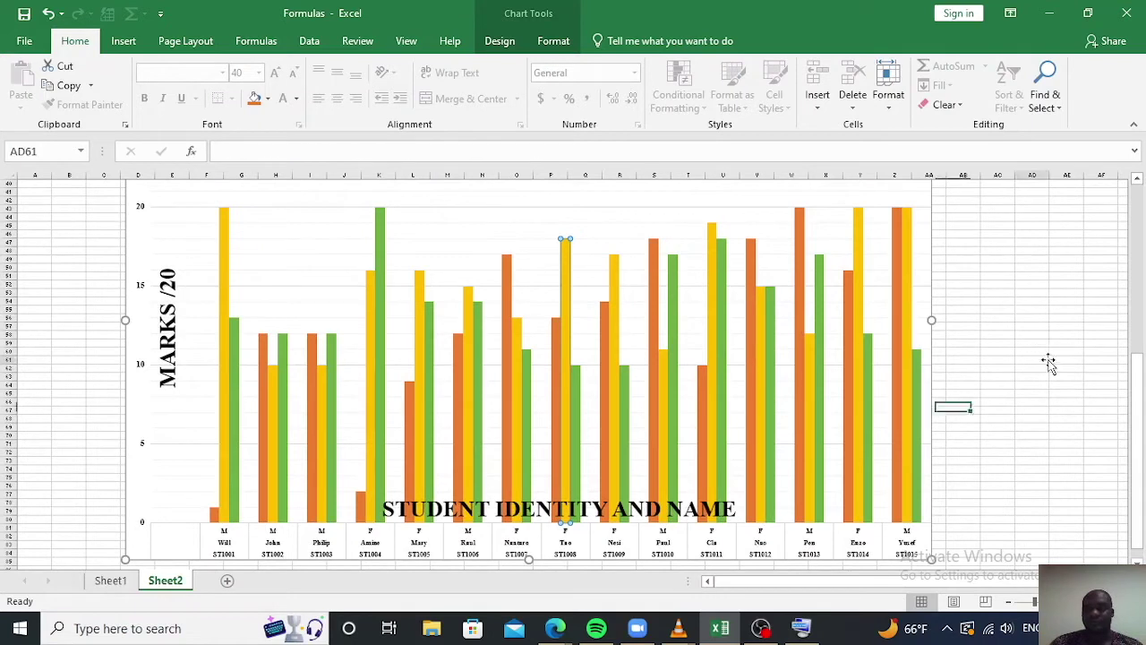
pyautogui.click(564, 342)
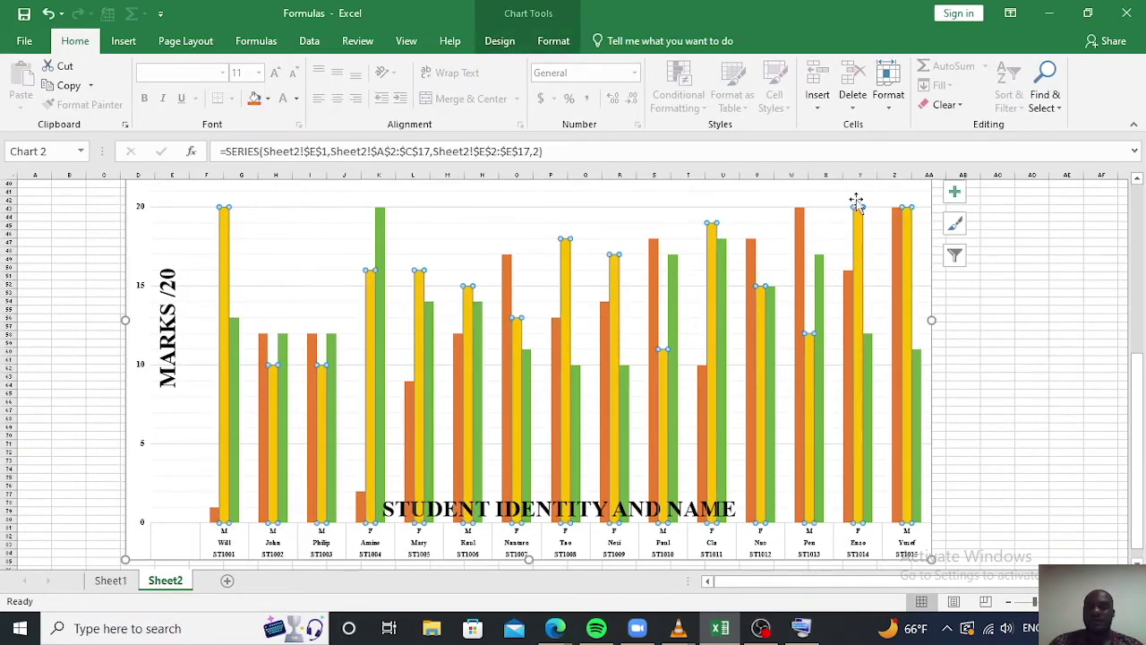
pyautogui.click(616, 301)
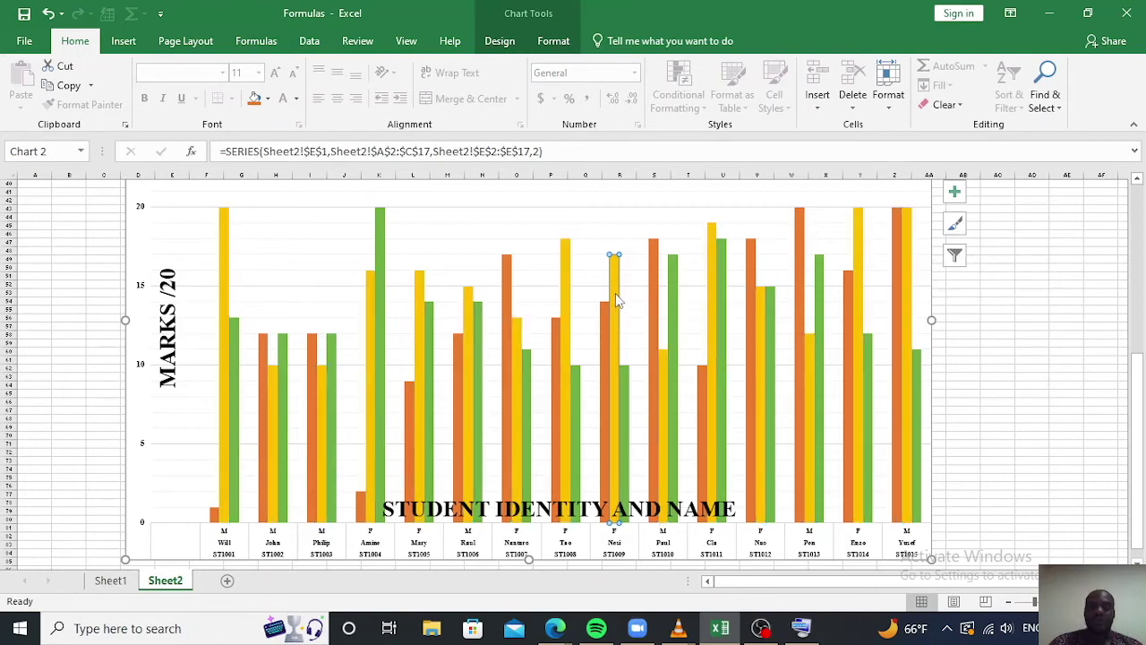
pyautogui.doubleClick(616, 301)
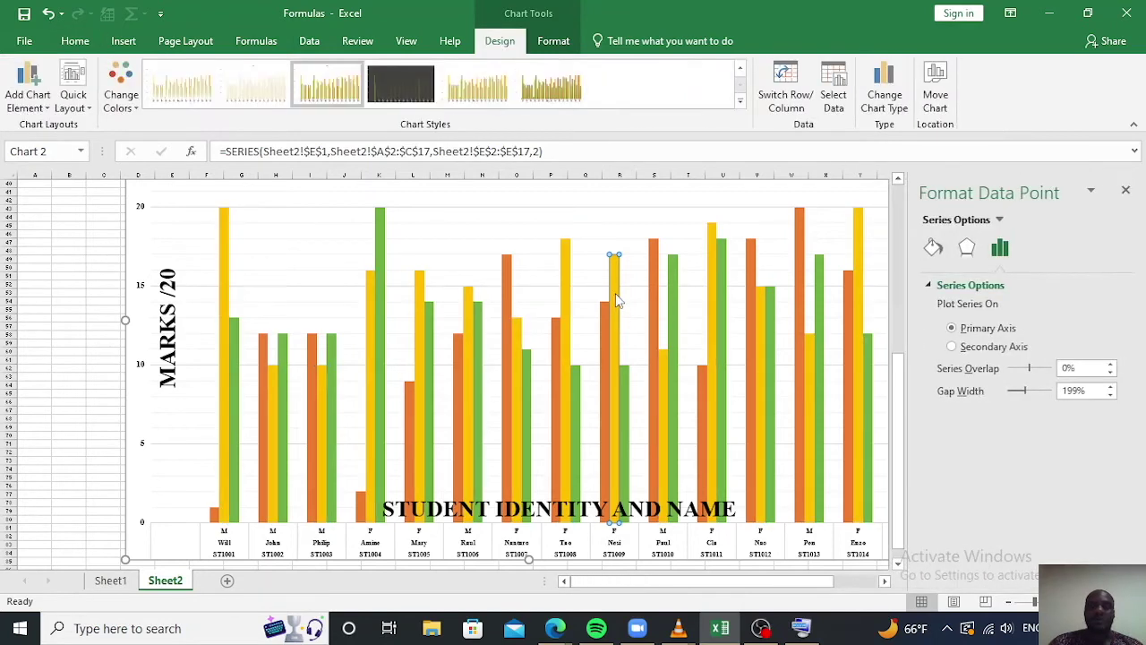
pyautogui.click(553, 40)
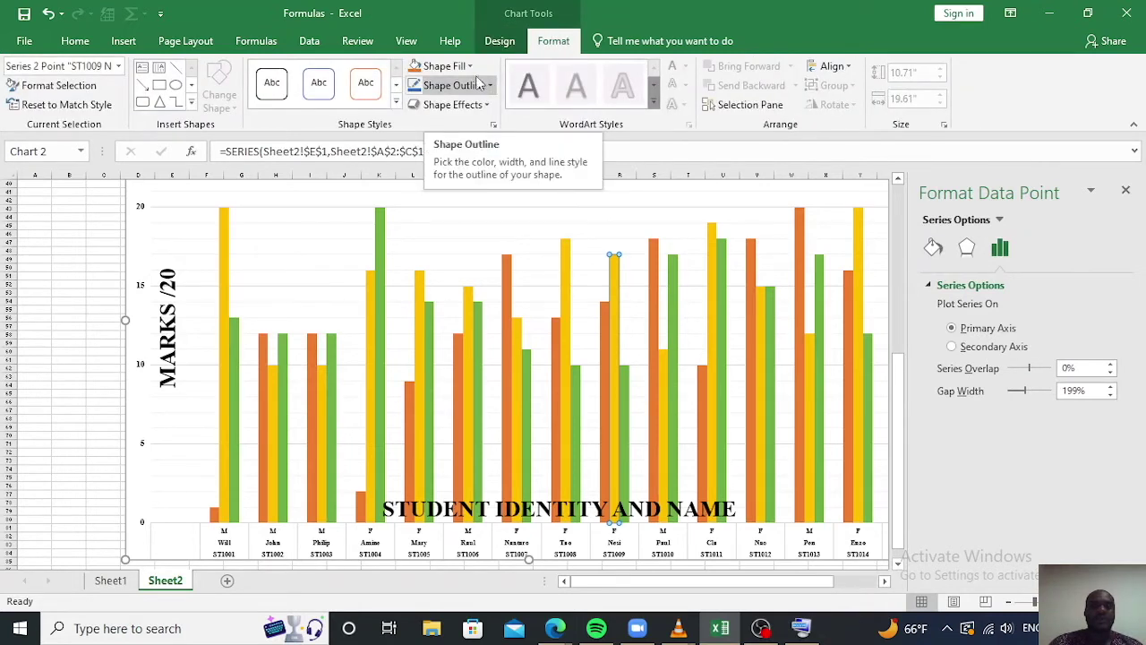
pyautogui.click(447, 66)
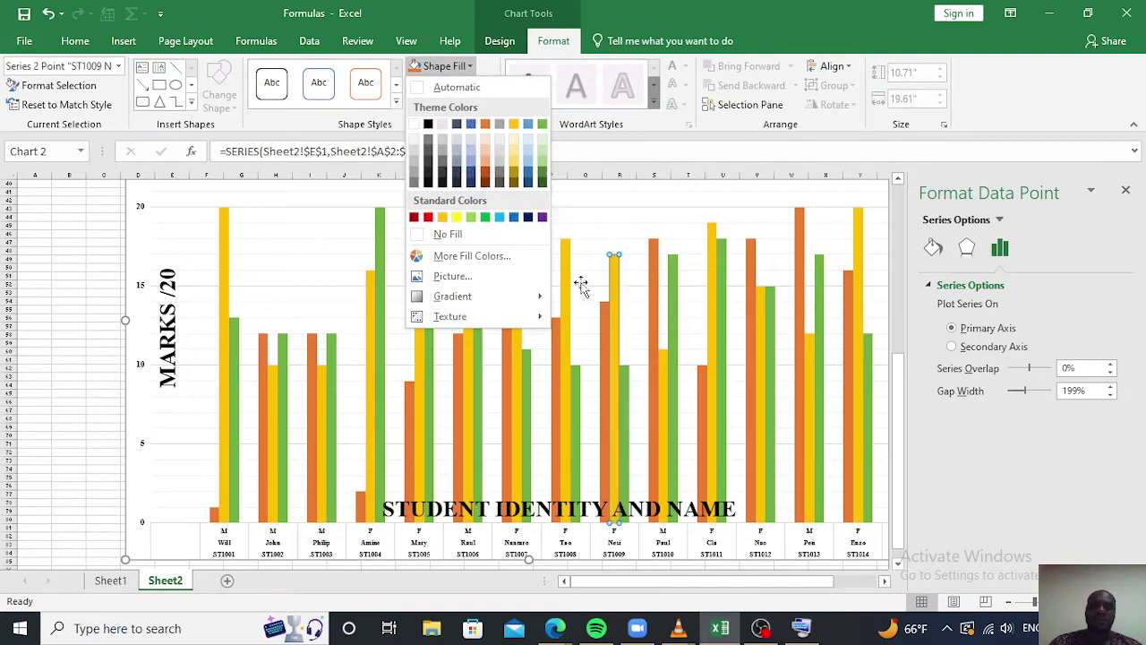
pyautogui.click(82, 364)
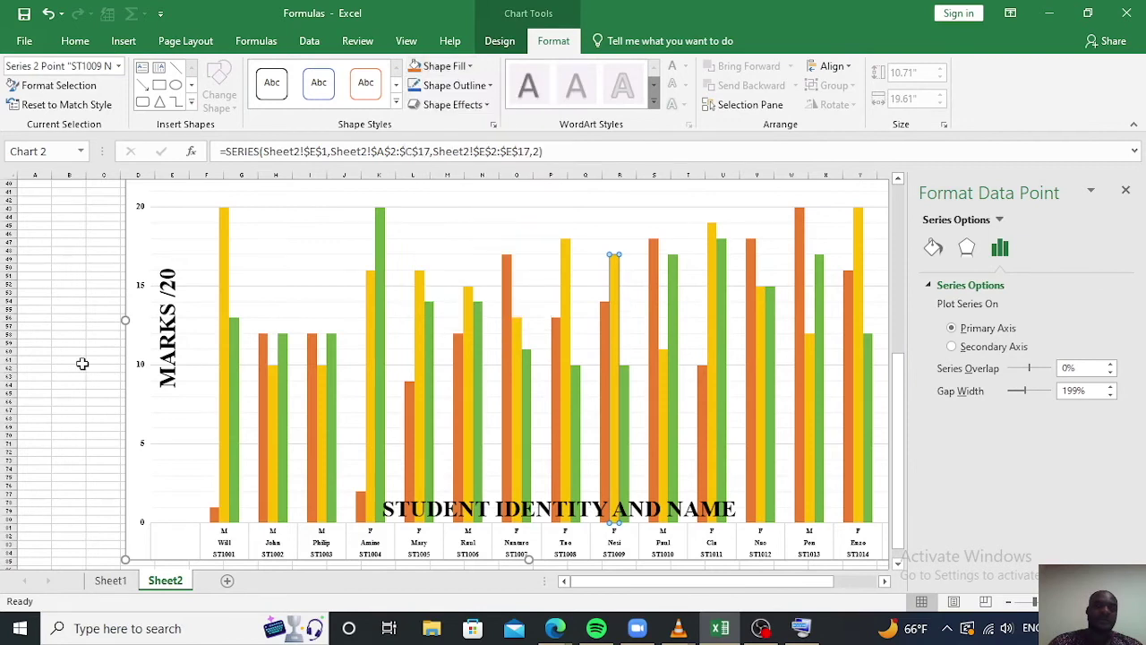
pyautogui.click(65, 285)
pyautogui.click(225, 280)
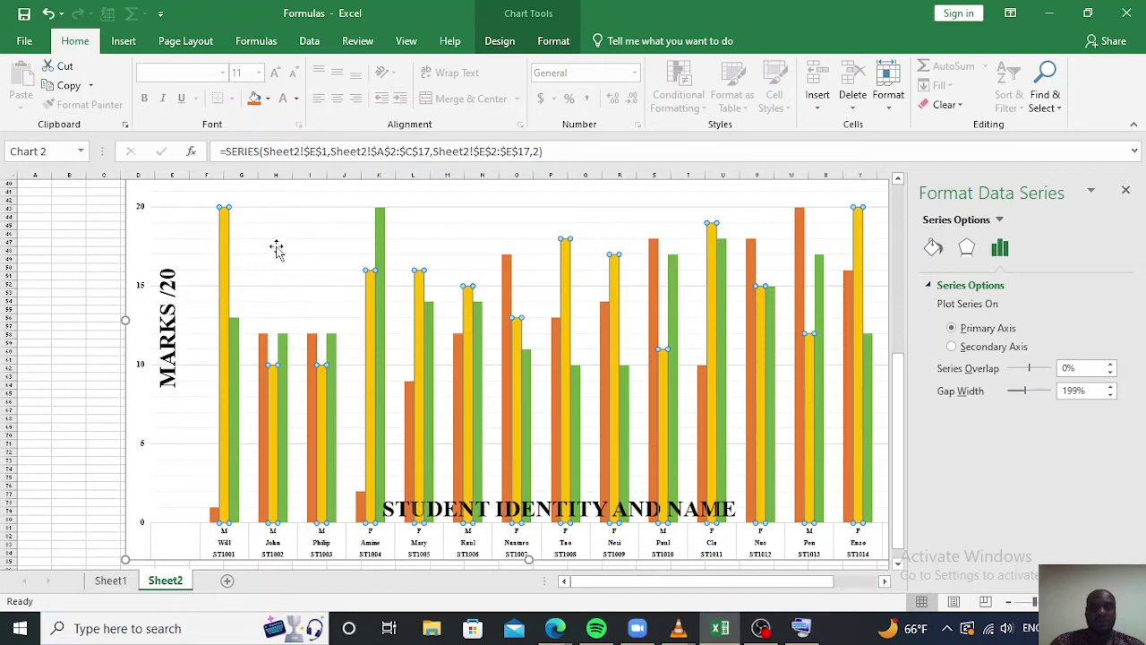
# - Fill the yellow score series with Red from Standard Colors
pyautogui.click(554, 43)
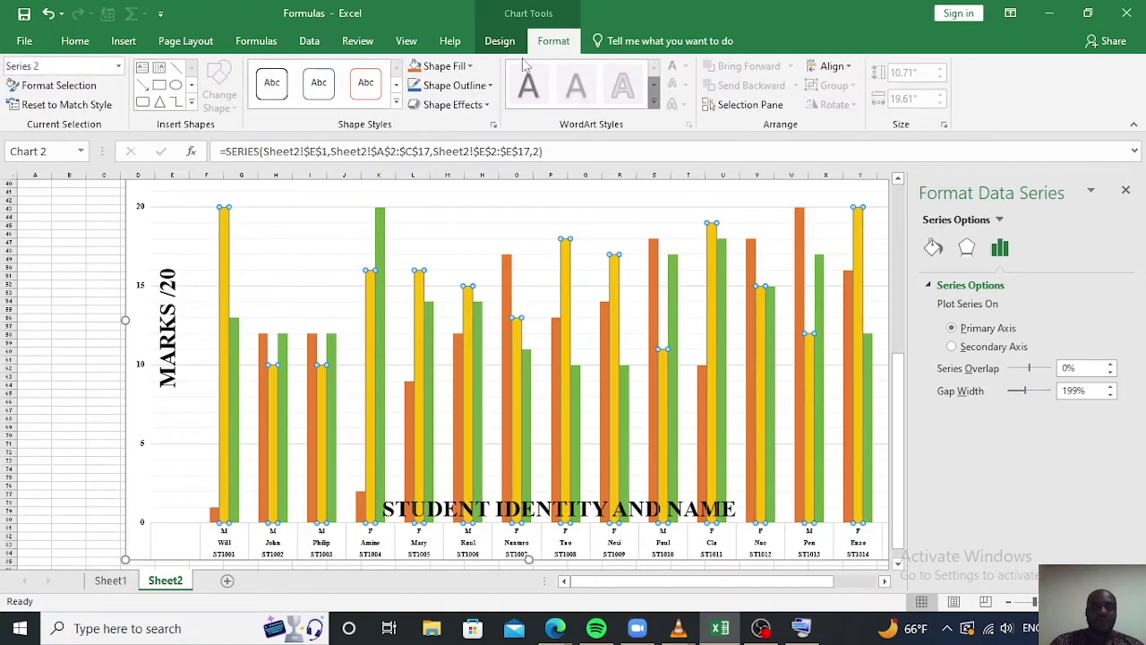
pyautogui.click(445, 65)
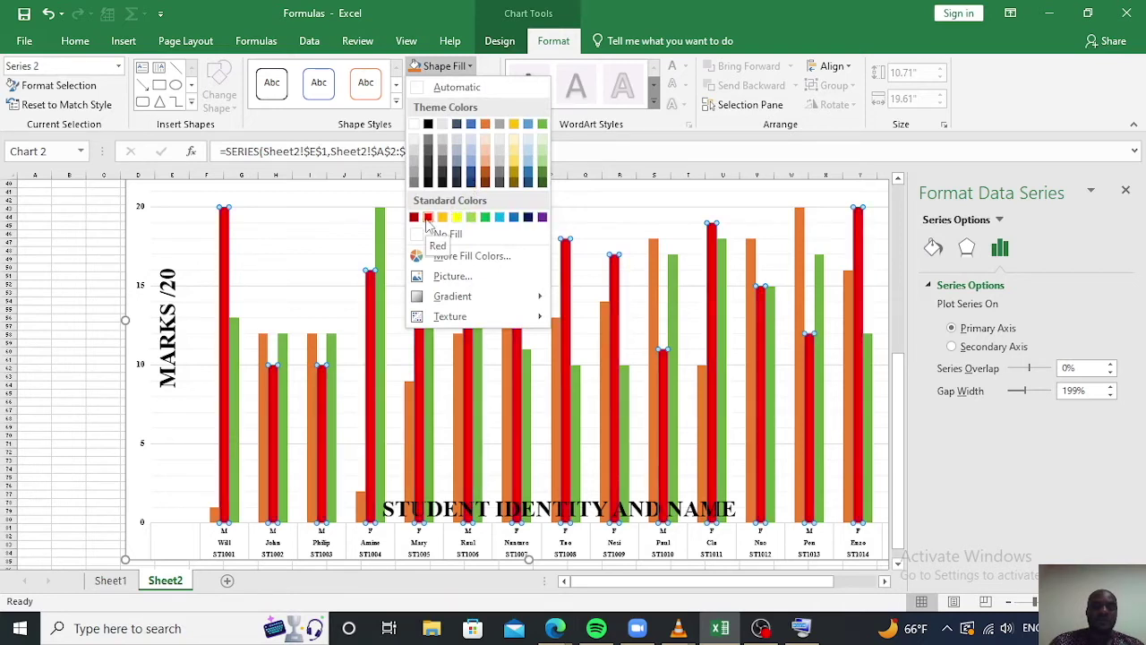
pyautogui.click(428, 218)
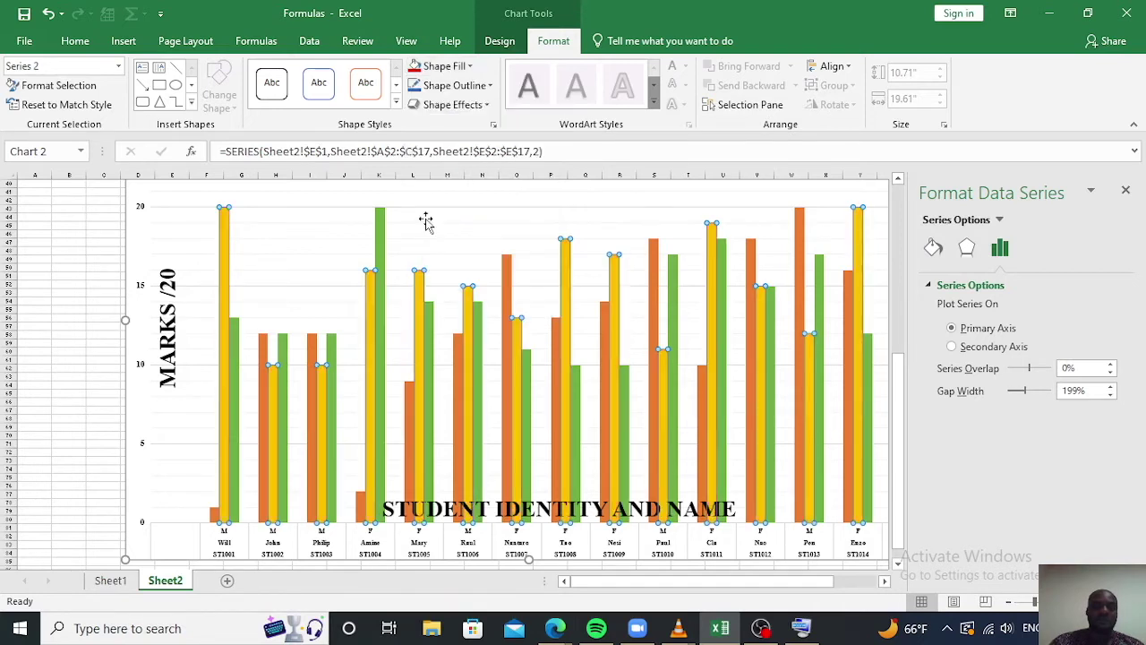
pyautogui.click(214, 516)
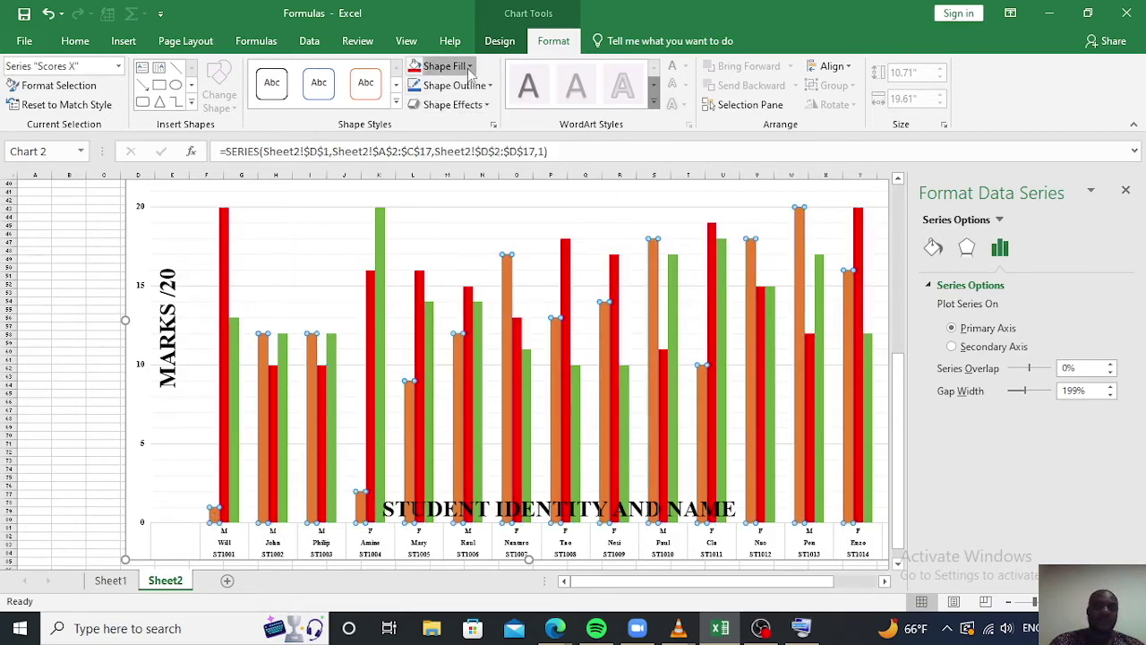
# - Fill the Scores X series black, then change it to Purple
pyautogui.click(439, 66)
pyautogui.click(428, 124)
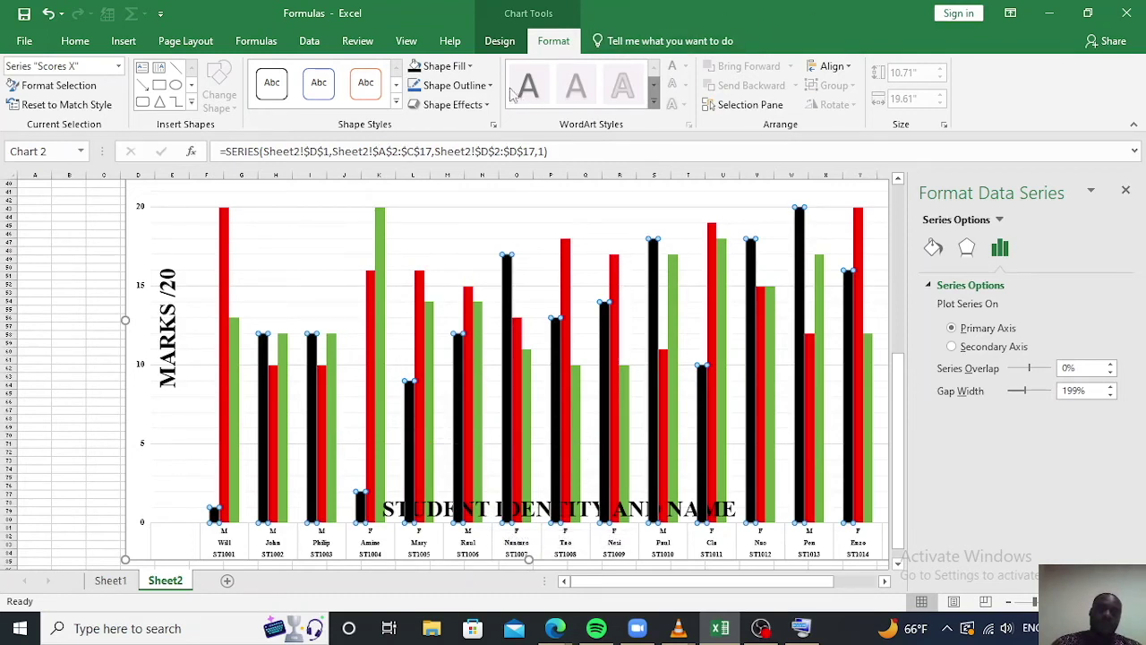
pyautogui.click(469, 66)
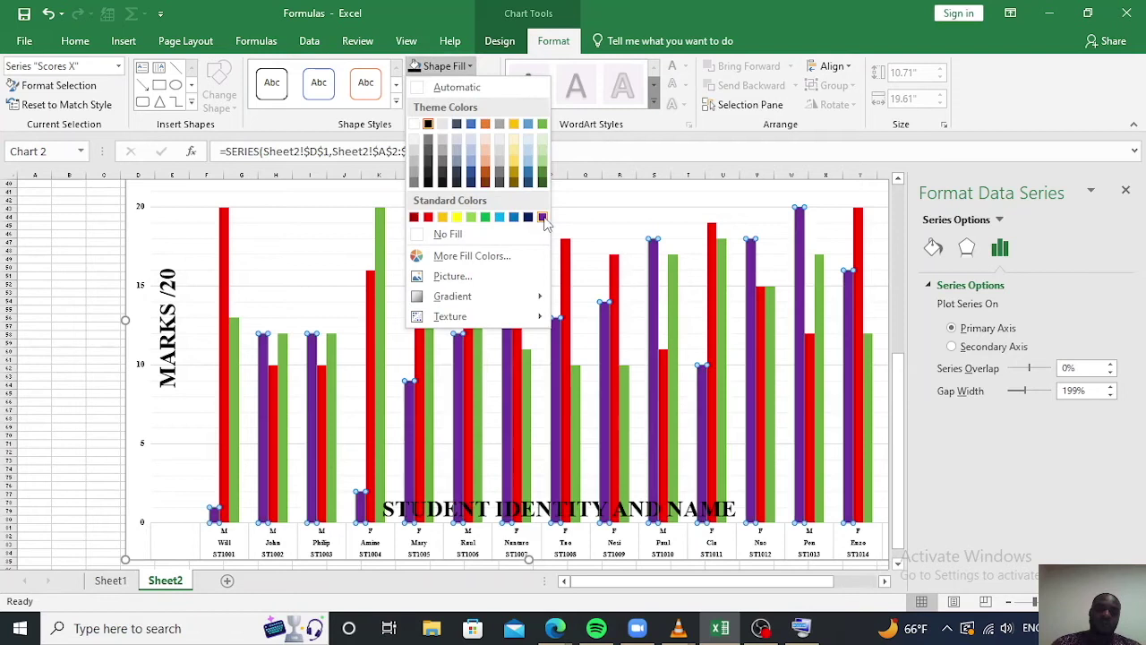
pyautogui.click(543, 218)
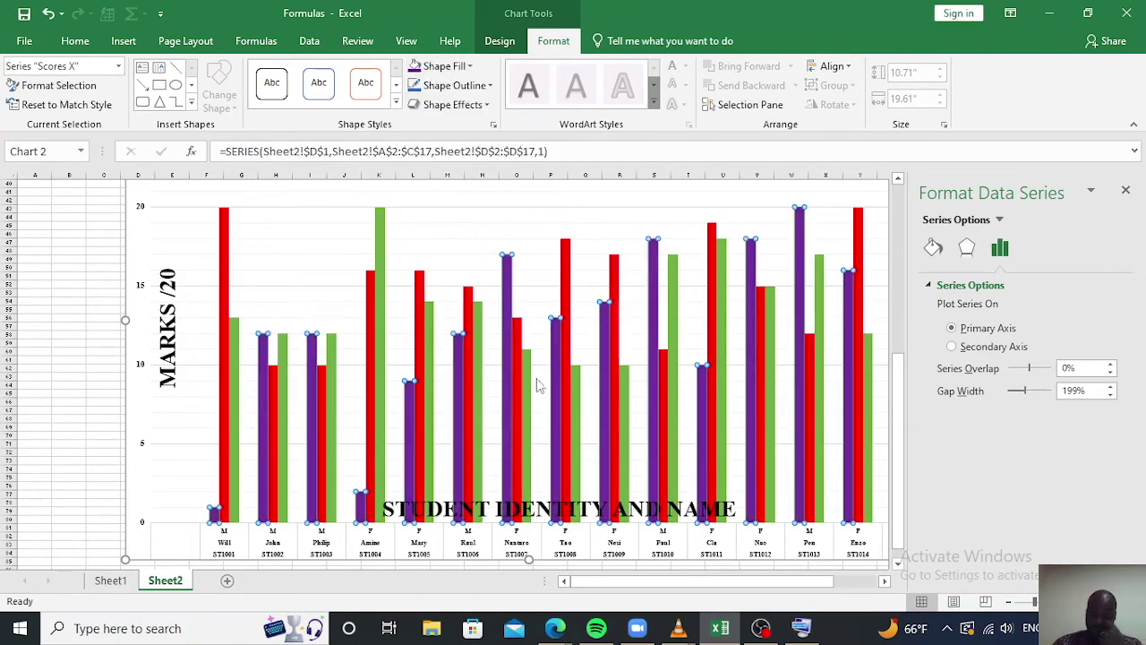
pyautogui.scroll(1, 907, 375)
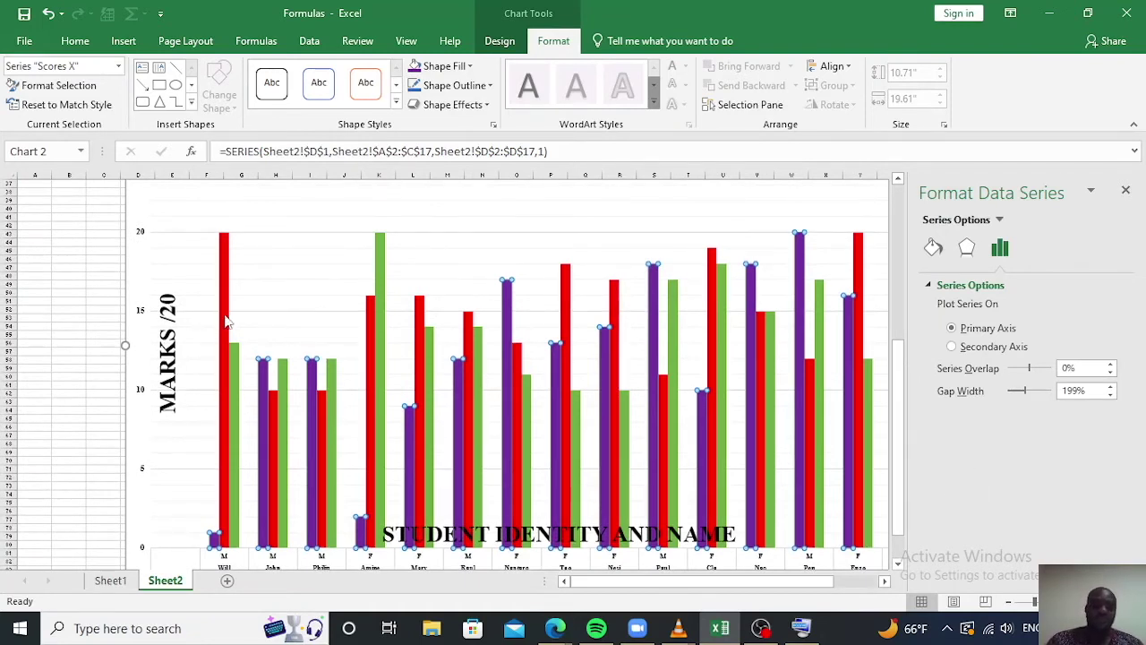
# - Fill only the third student's Scores X bar yellow and close the Format Data Point pane
pyautogui.click(312, 387)
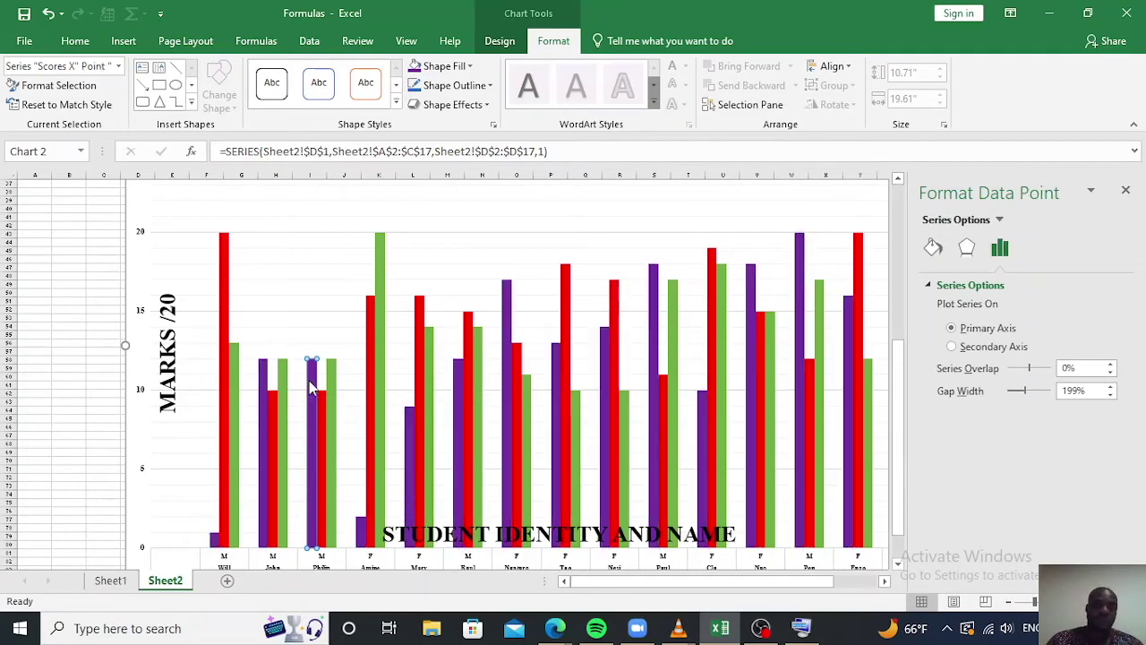
pyautogui.click(103, 392)
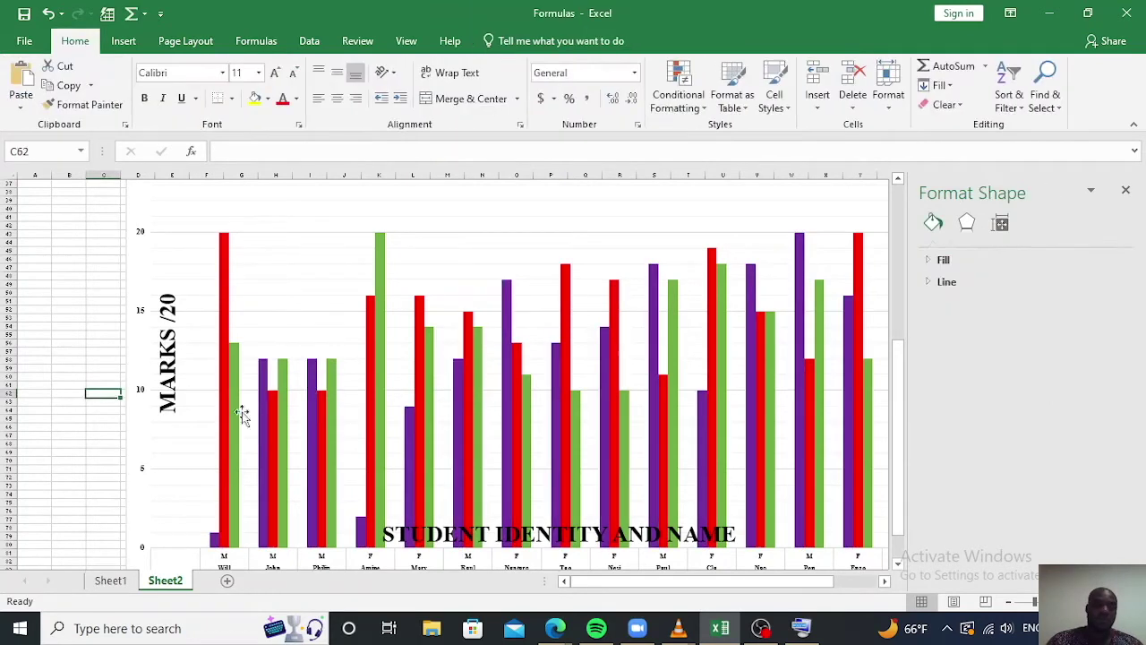
pyautogui.click(311, 419)
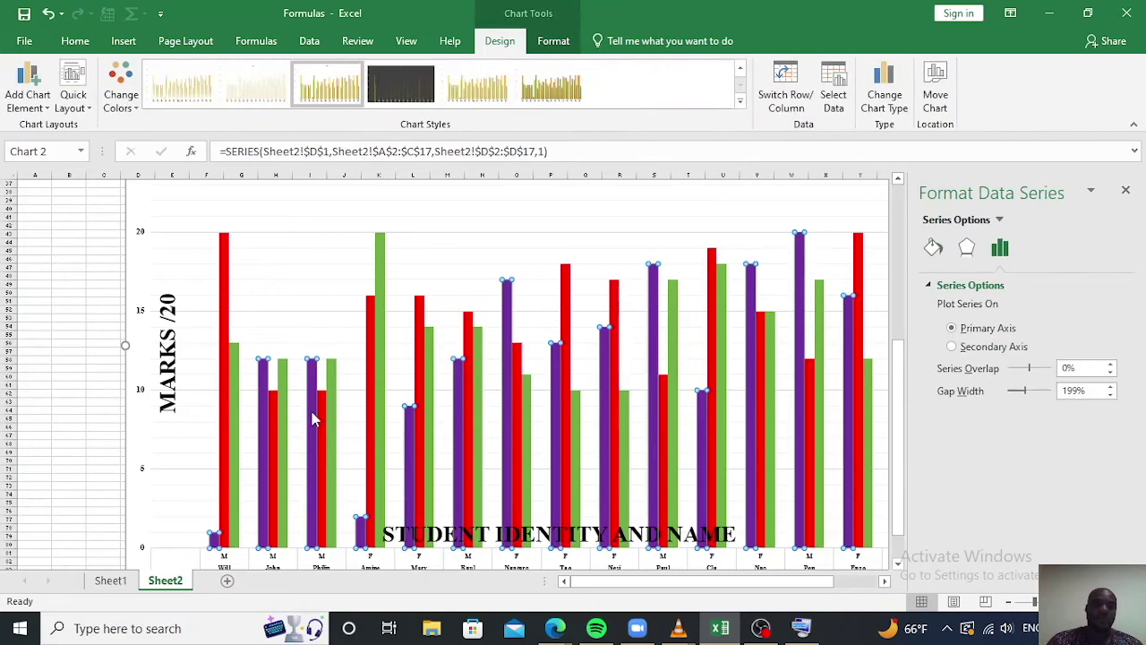
pyautogui.click(312, 419)
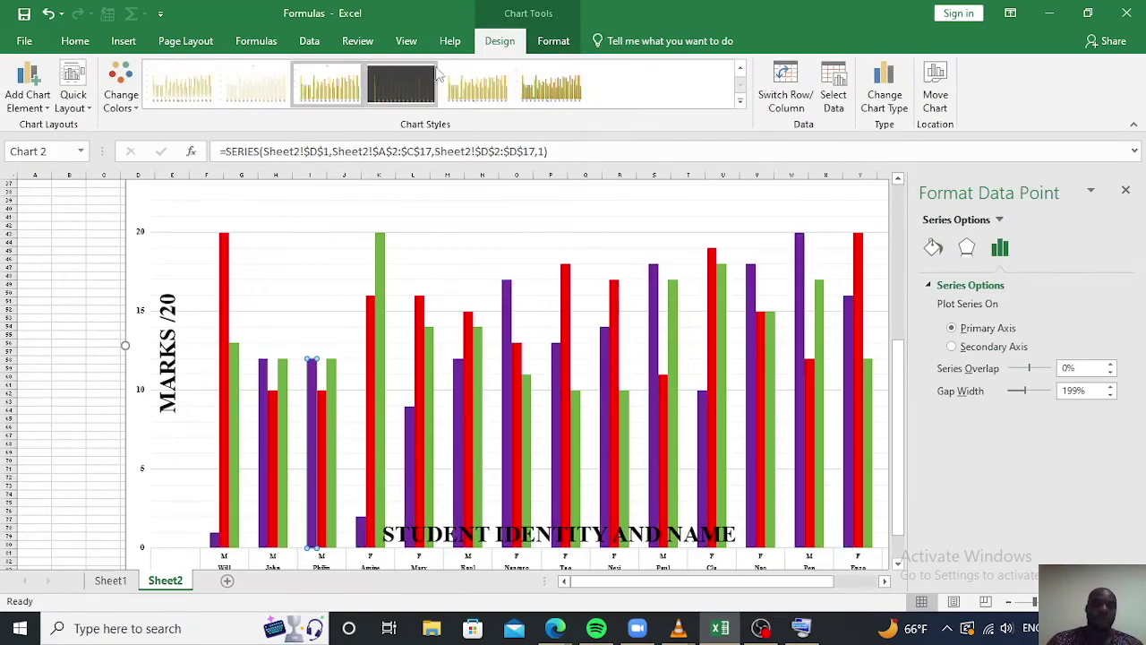
pyautogui.click(553, 40)
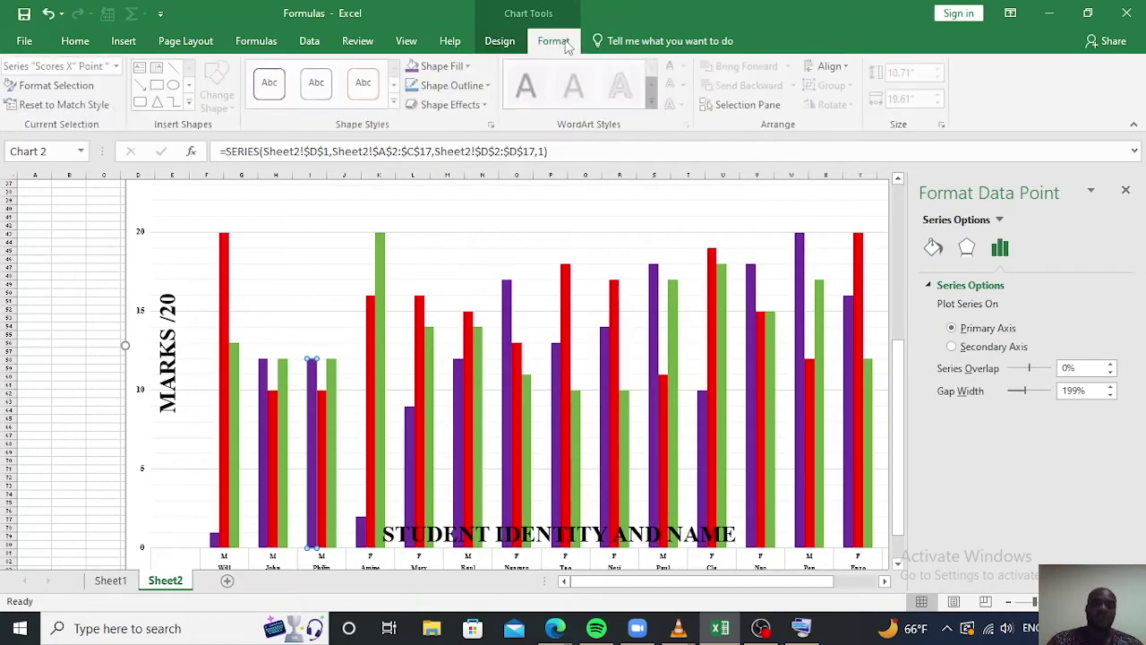
pyautogui.click(445, 65)
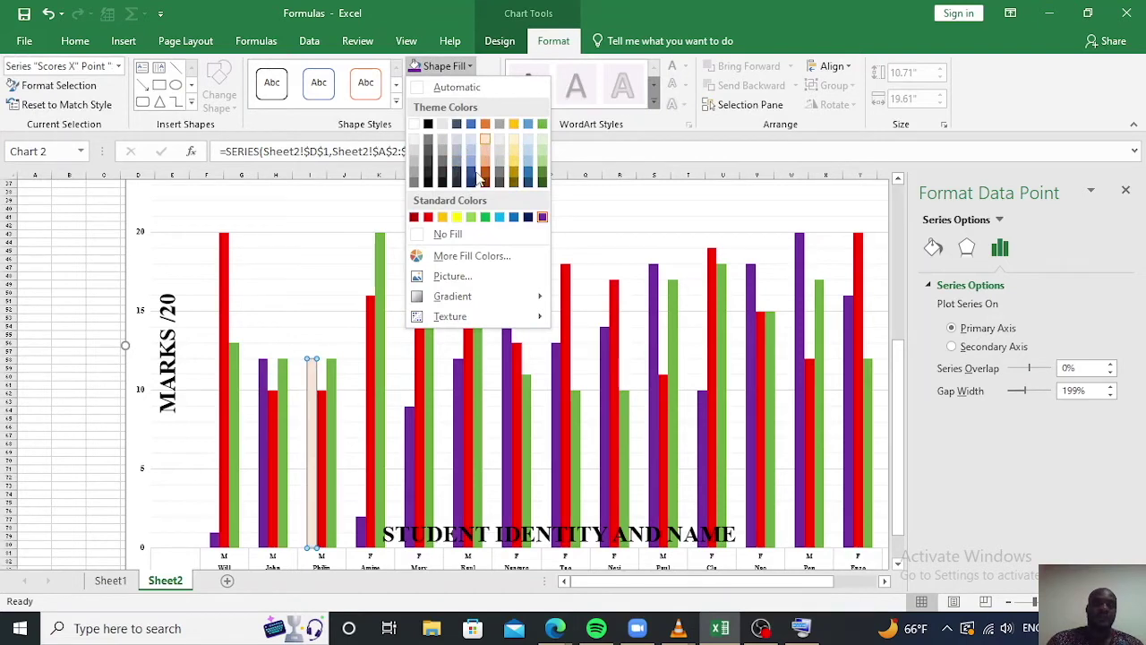
pyautogui.click(456, 218)
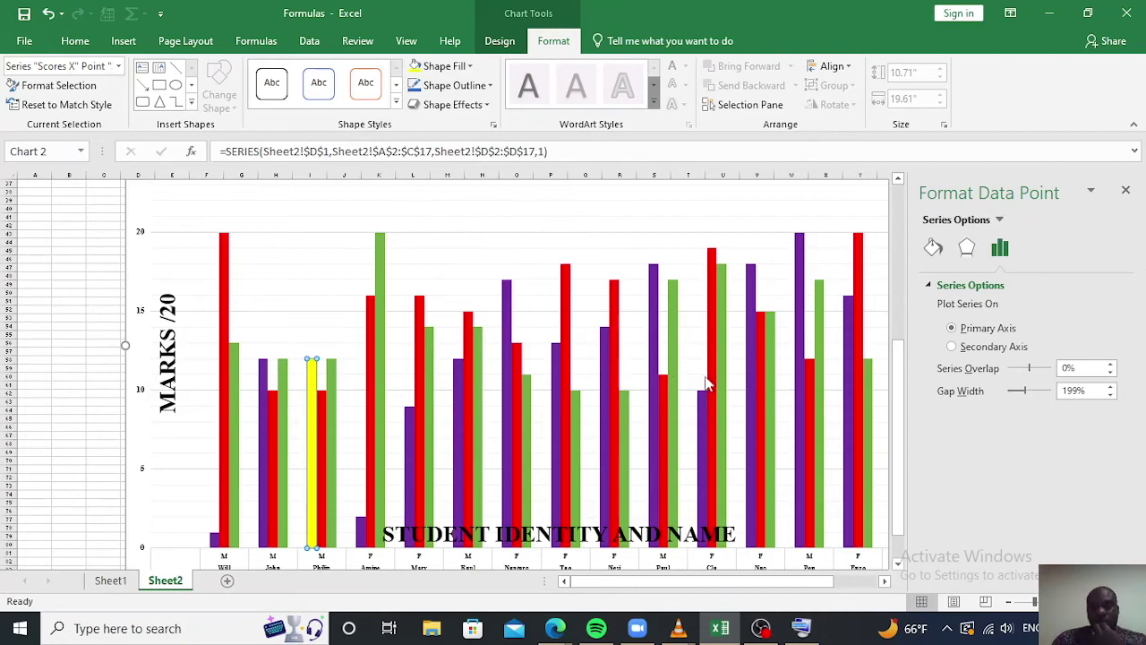
pyautogui.scroll(4, 704, 381)
pyautogui.scroll(-5, 704, 381)
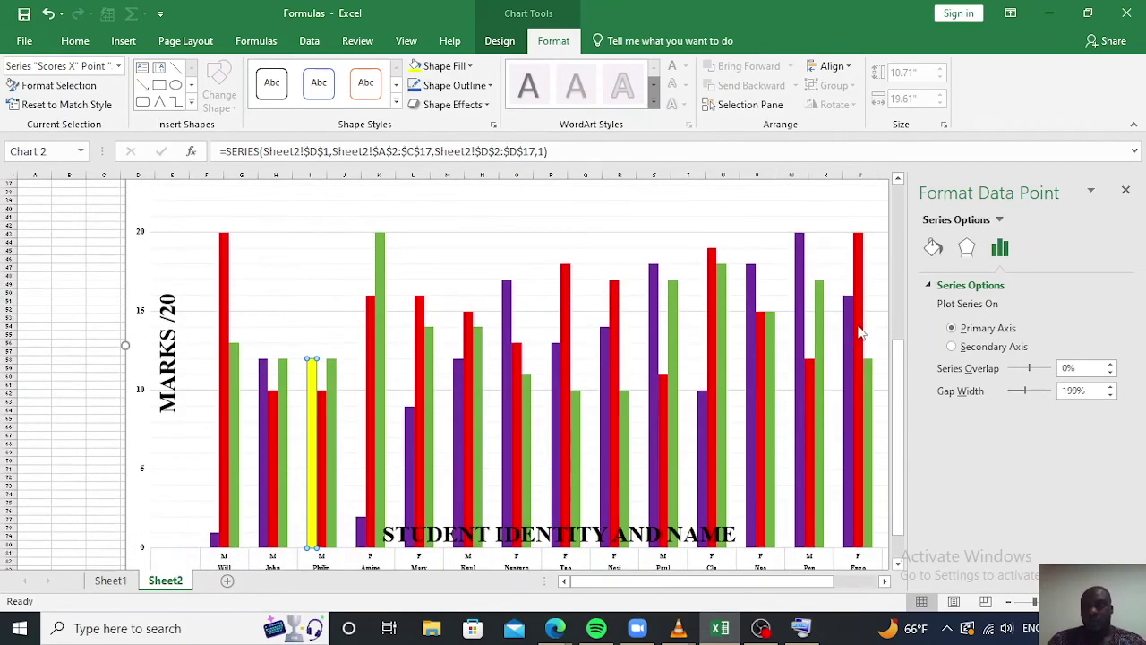
pyautogui.click(1127, 191)
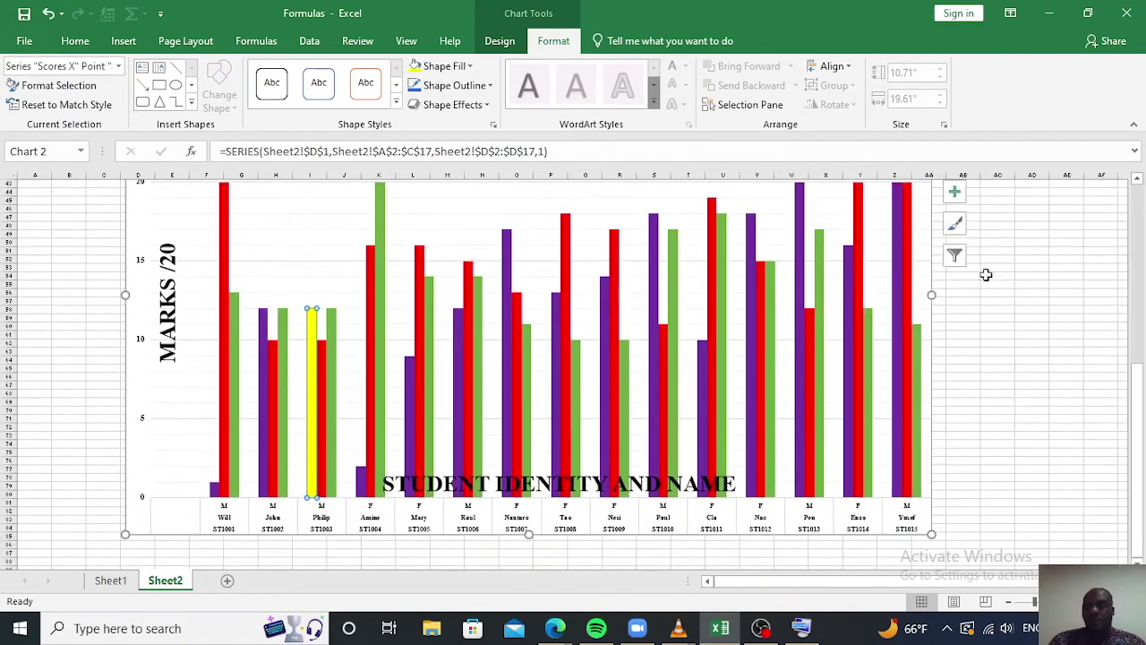
pyautogui.scroll(1, 954, 322)
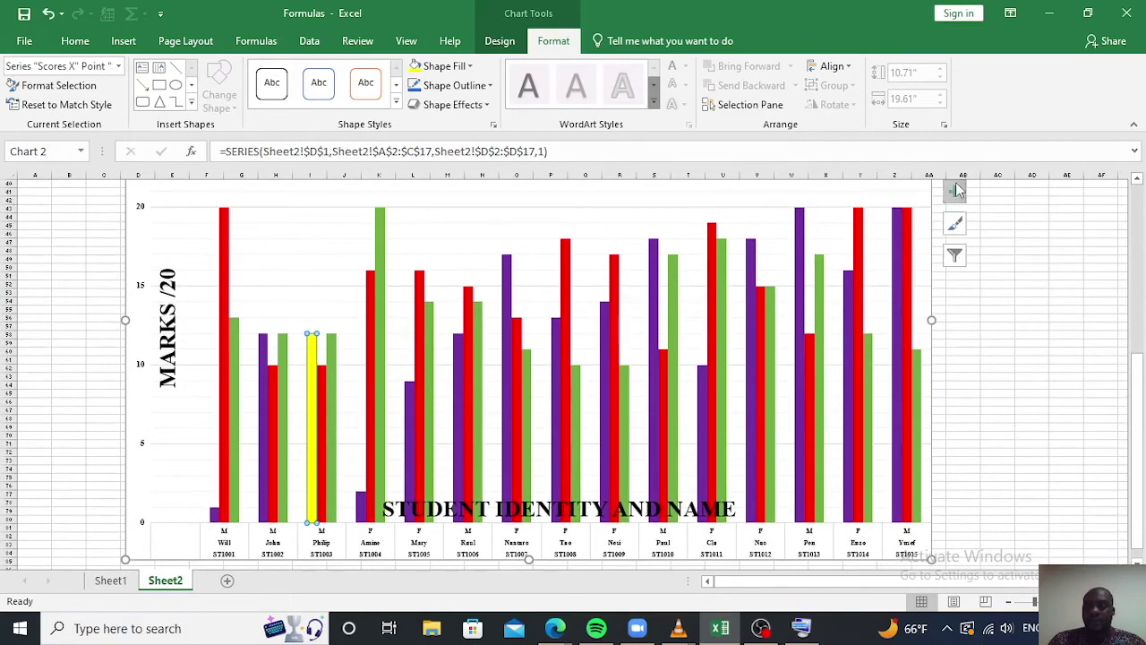
# - Tick Chart Title in the Chart Elements list to place a title placeholder above the chart
pyautogui.click(954, 192)
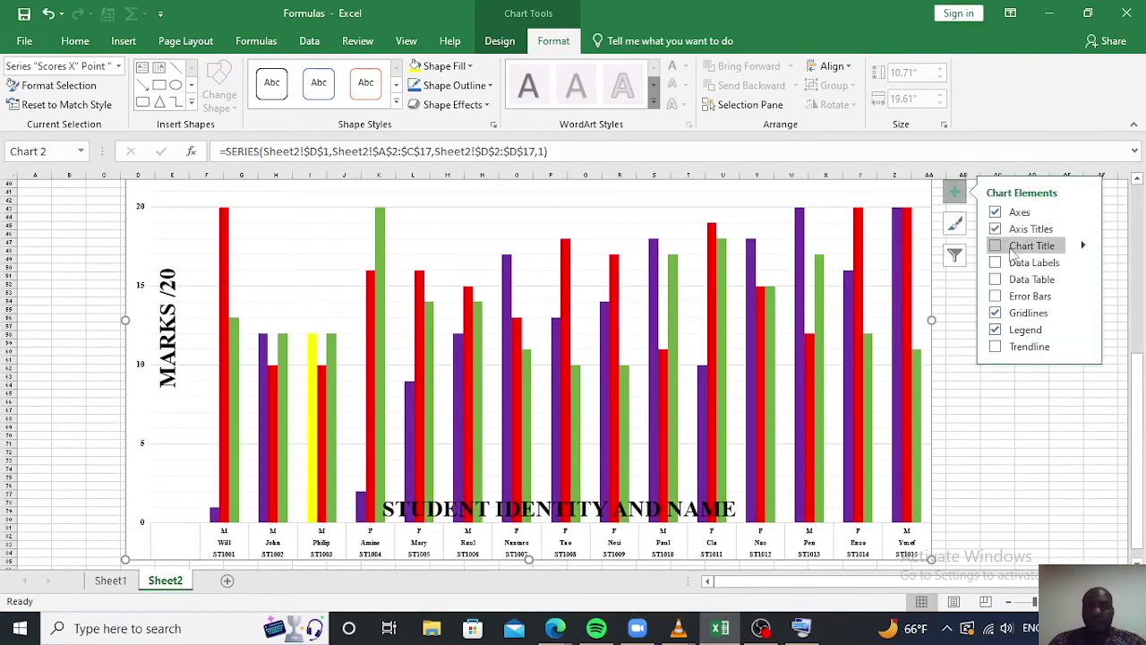
pyautogui.scroll(3, 900, 382)
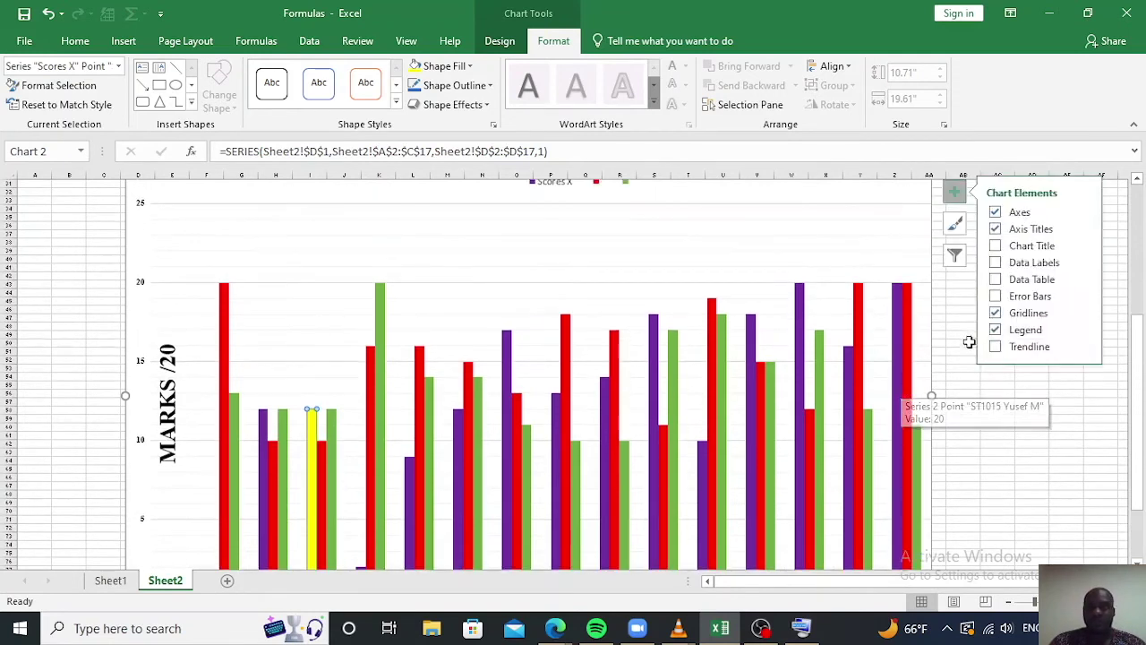
pyautogui.click(1021, 249)
pyautogui.scroll(3, 601, 287)
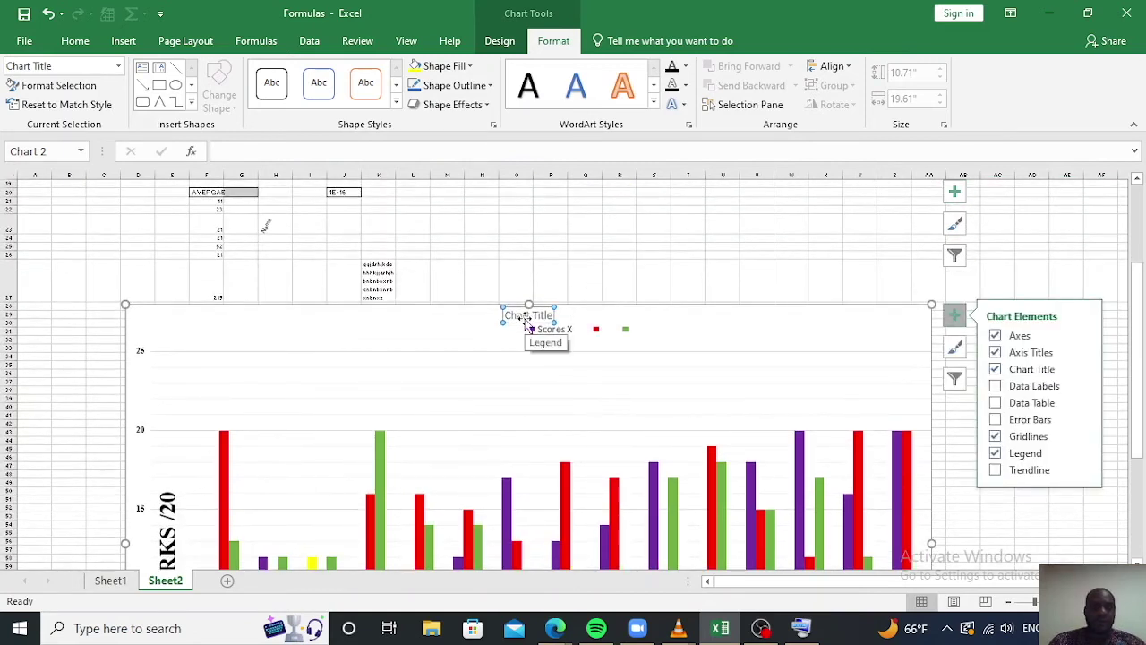
# - Try painting the MARKS /20 title's formatting onto the legend, undoing it both times
pyautogui.click(173, 536)
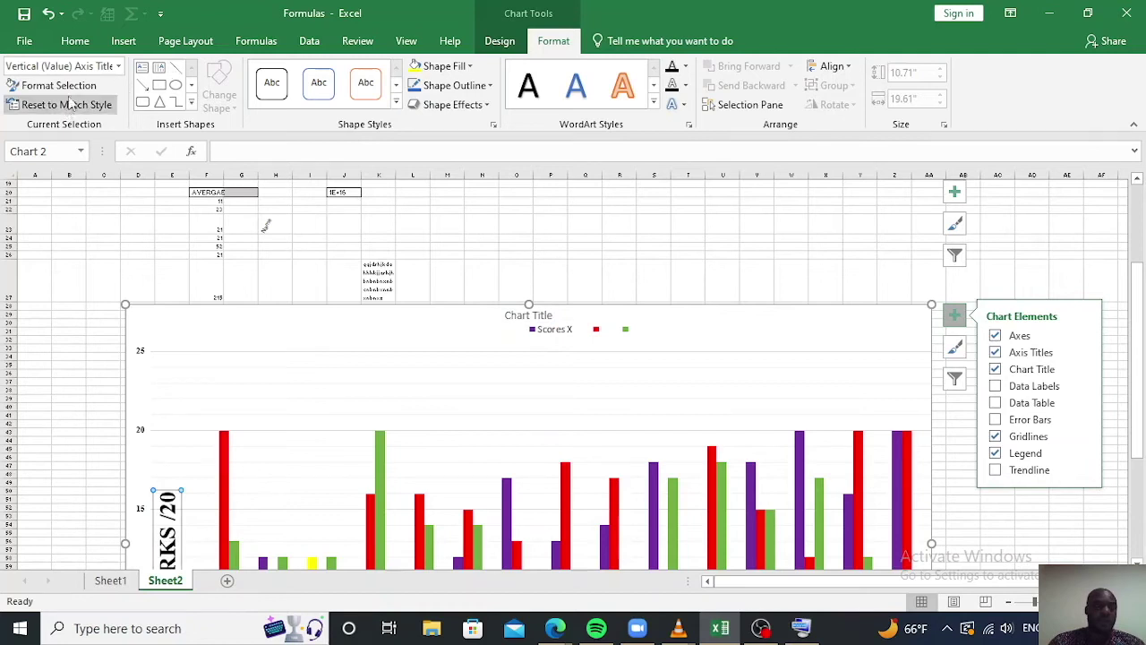
pyautogui.click(76, 41)
pyautogui.click(83, 104)
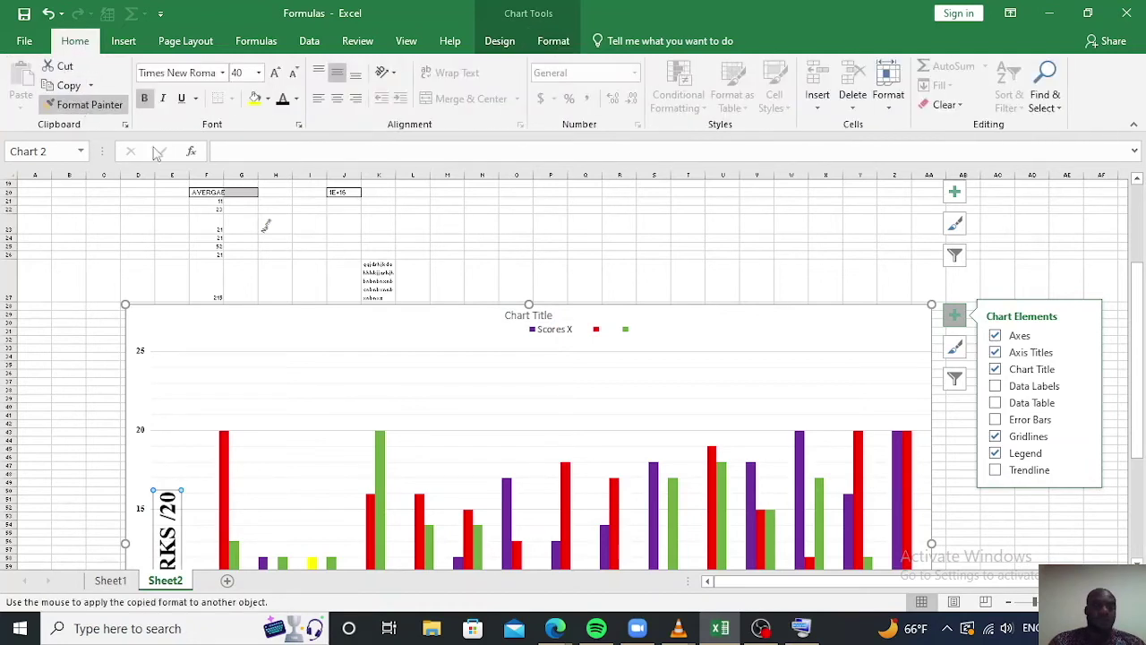
pyautogui.click(514, 326)
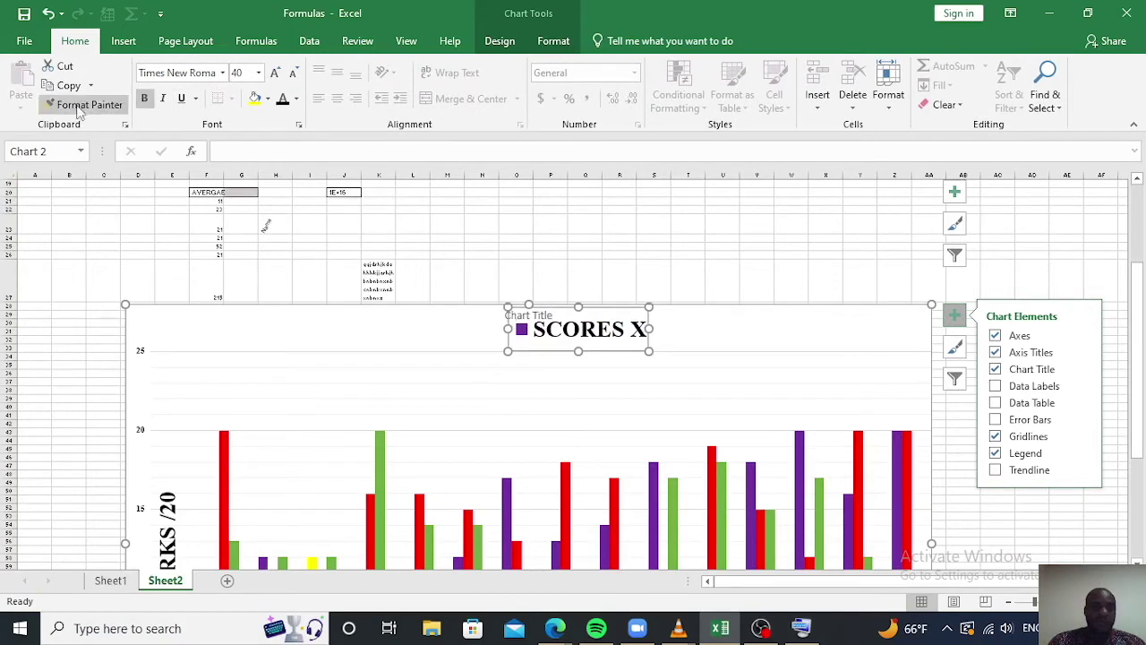
pyautogui.click(48, 12)
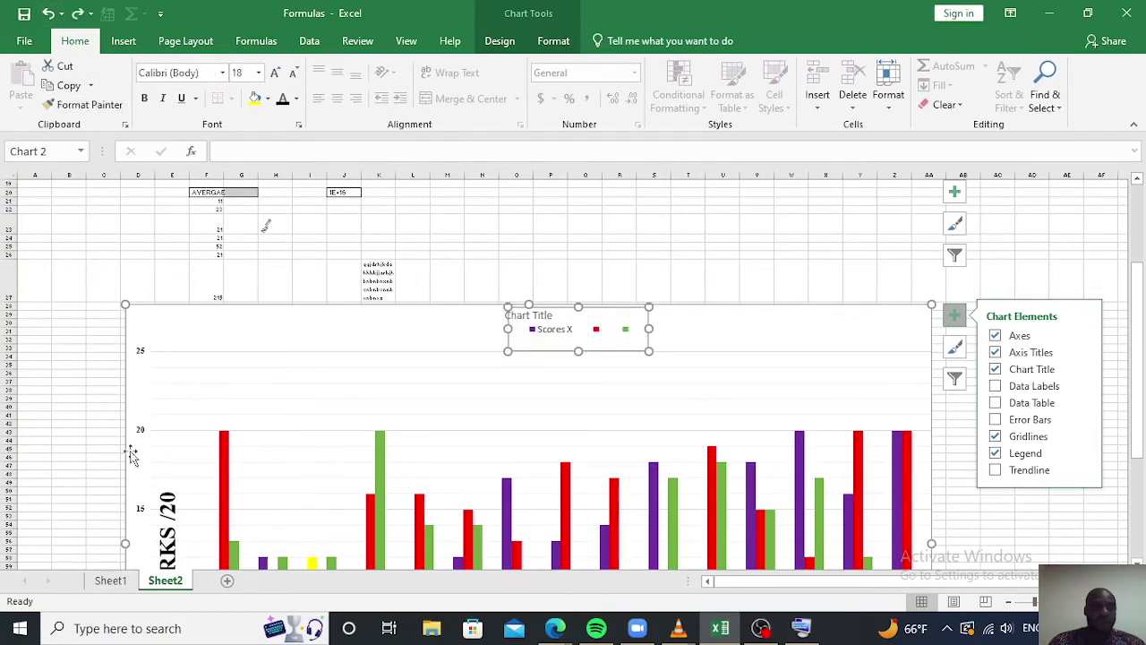
pyautogui.click(170, 543)
pyautogui.click(83, 104)
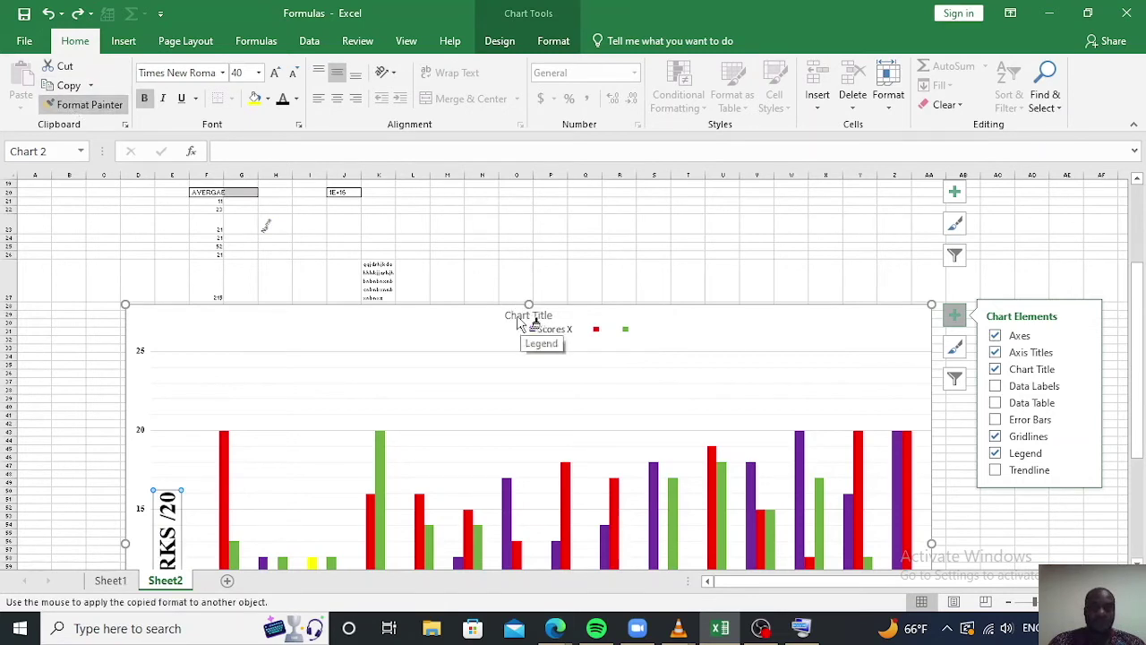
pyautogui.click(519, 325)
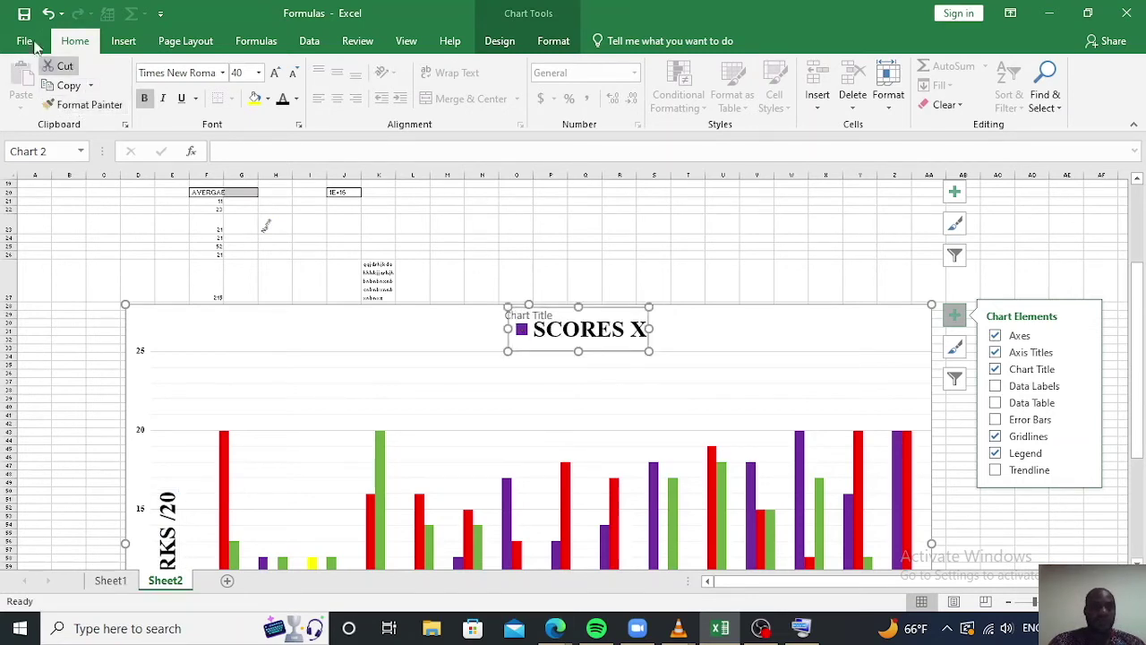
pyautogui.click(48, 13)
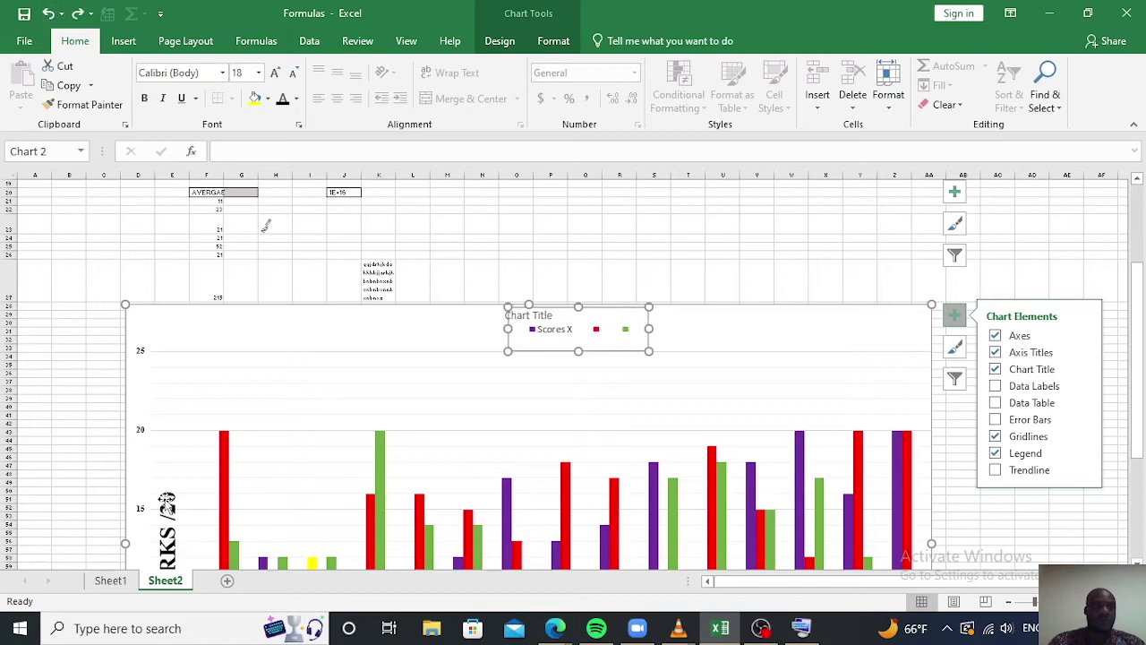
# - Drag the Scores X legend to the right, beside the Chart Title placeholder
pyautogui.click(167, 506)
pyautogui.click(82, 104)
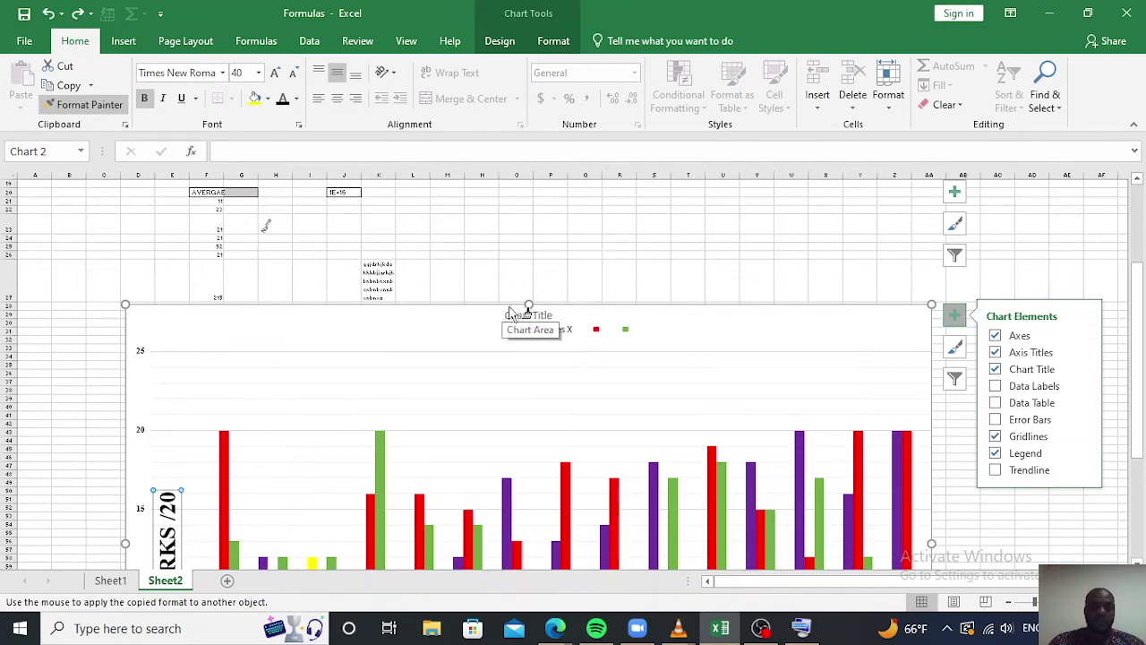
pyautogui.click(510, 314)
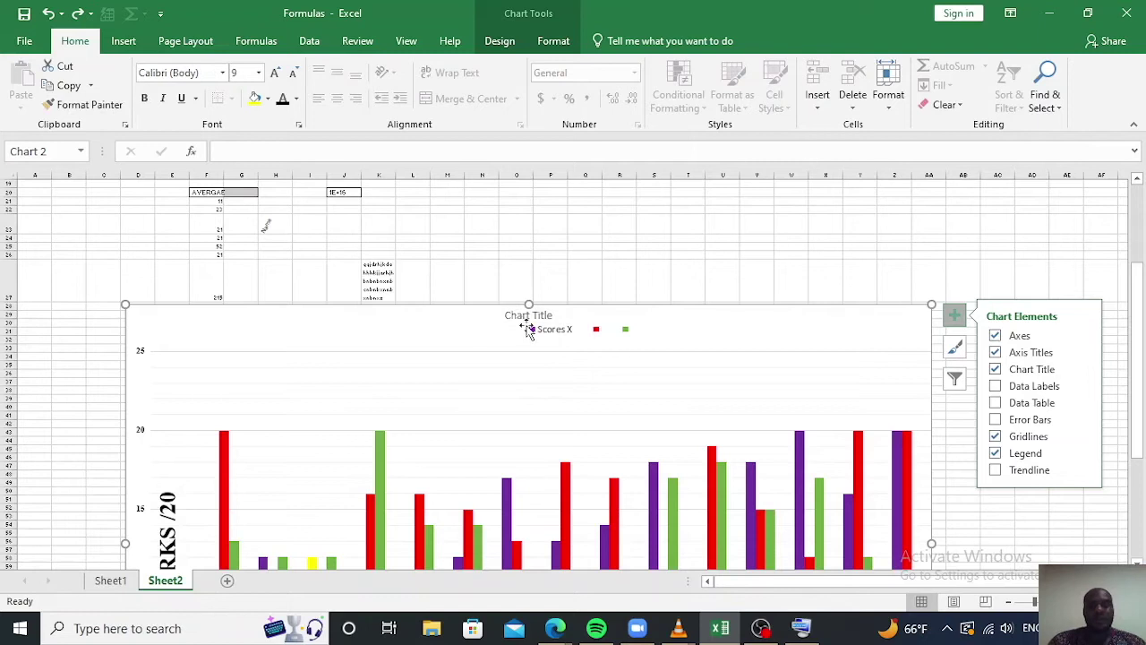
pyautogui.click(539, 312)
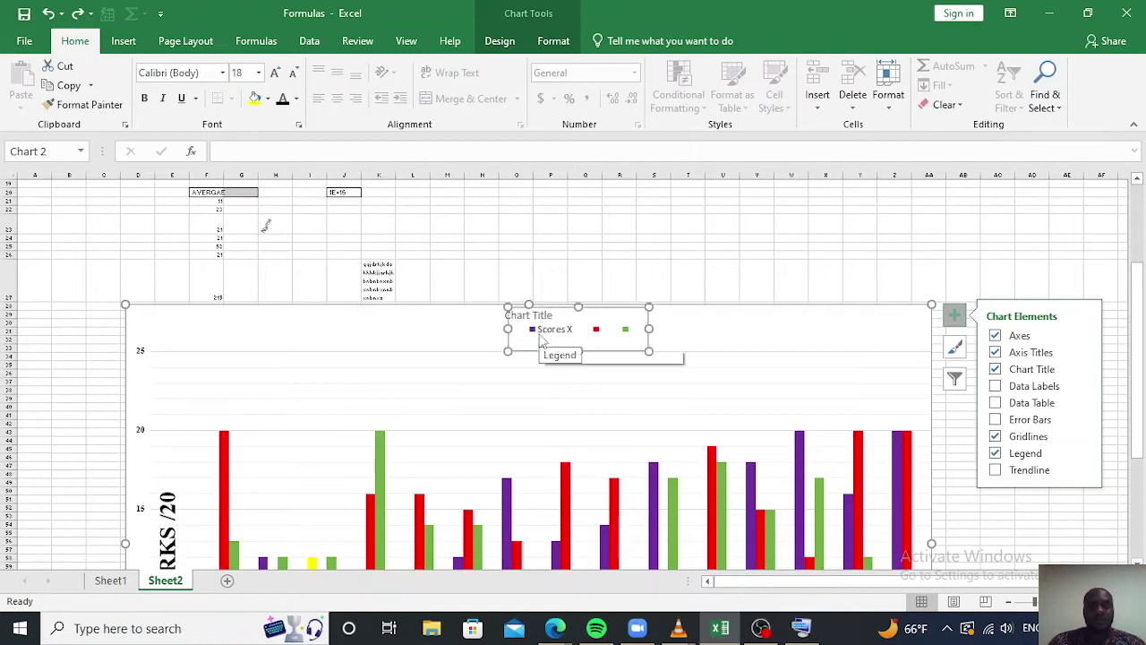
pyautogui.moveTo(509, 336); pyautogui.dragTo(628, 334)
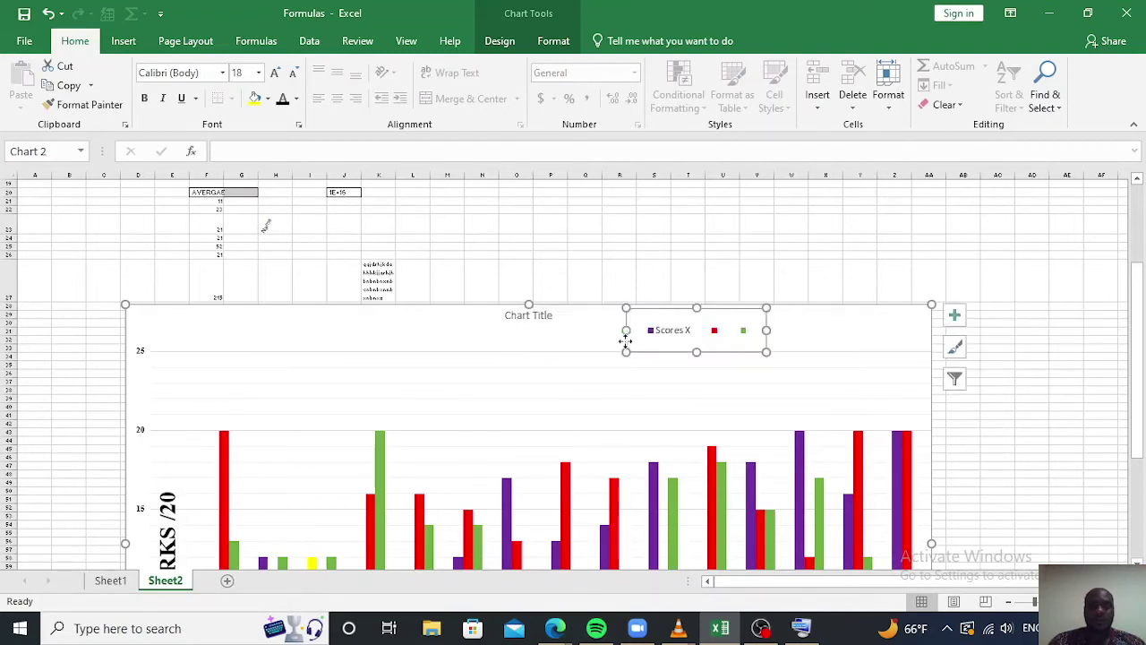
# - Give the chart title the axis title's bold style, retitle it STUDENT'S PERFORMANCE, and shift the legend right
pyautogui.click(540, 315)
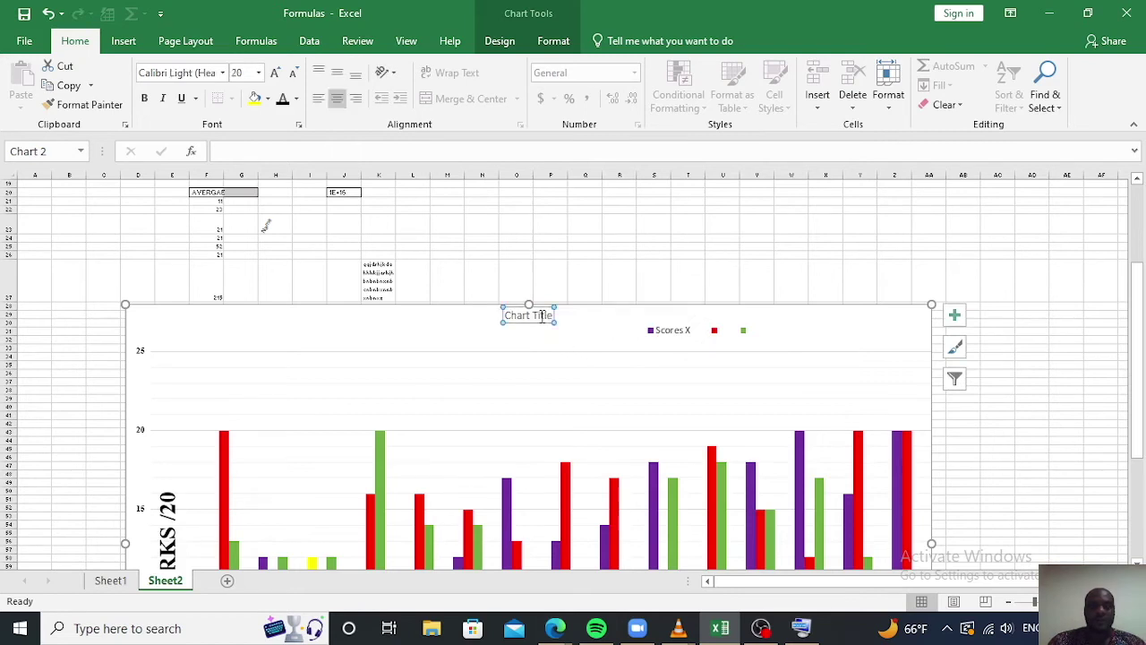
pyautogui.click(170, 546)
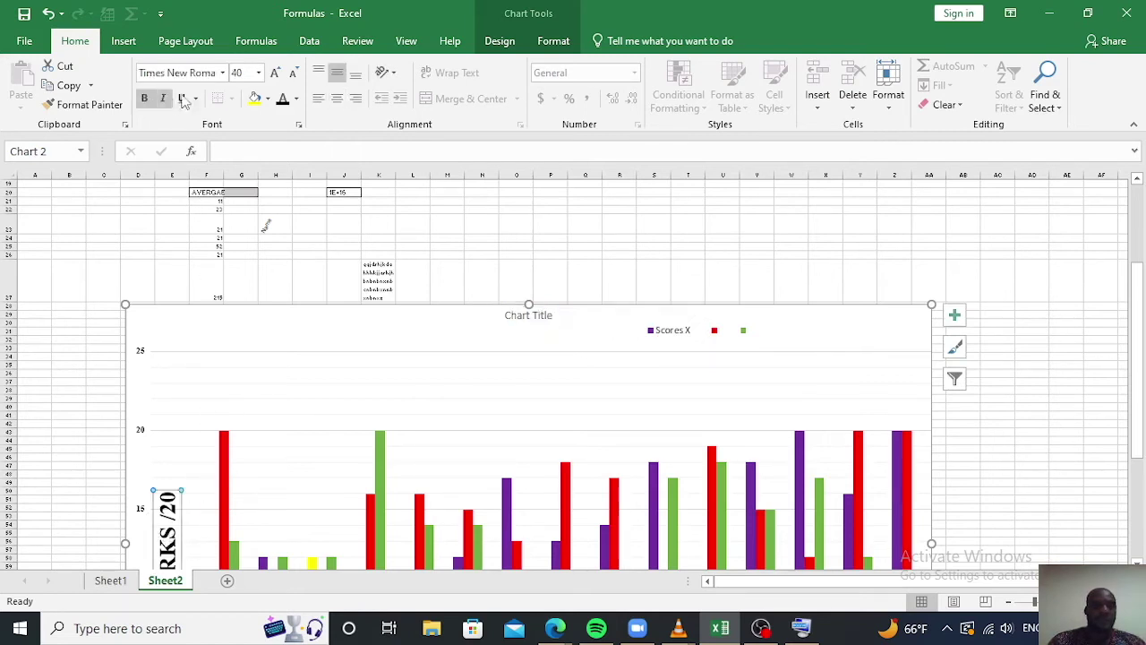
pyautogui.click(83, 104)
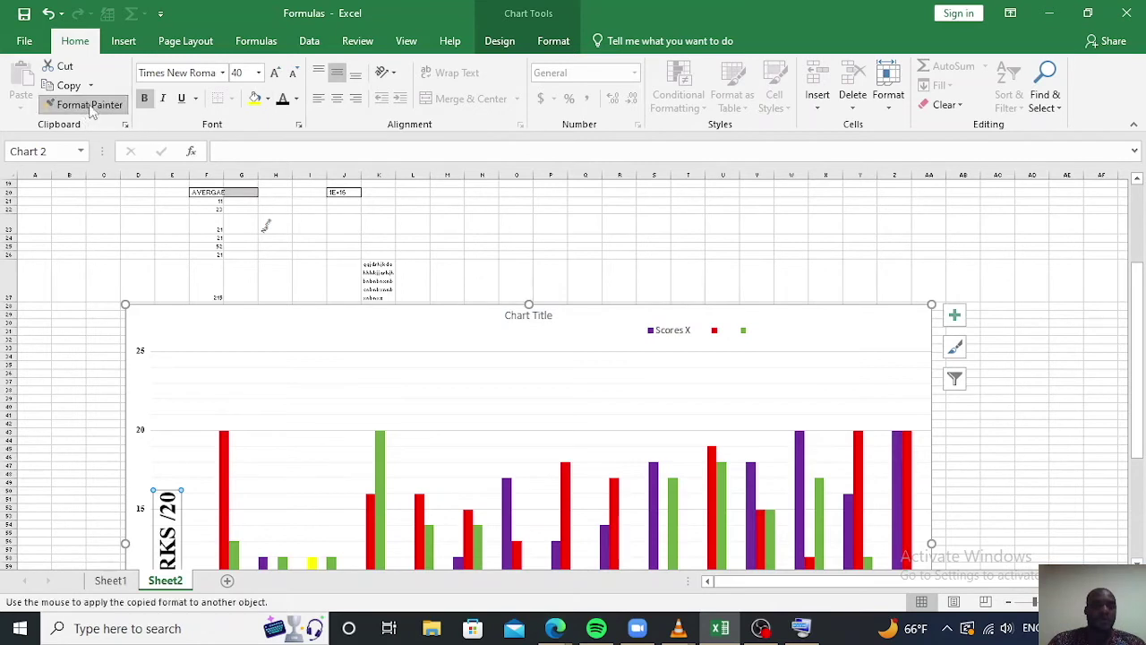
pyautogui.click(540, 318)
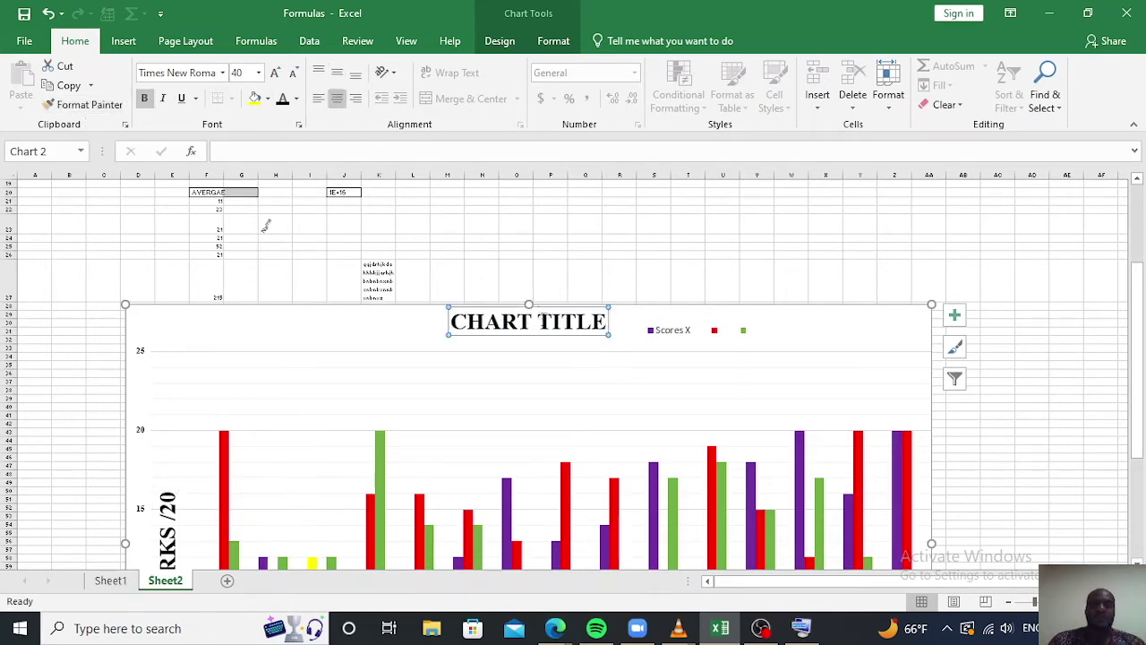
pyautogui.moveTo(607, 323); pyautogui.dragTo(504, 329)
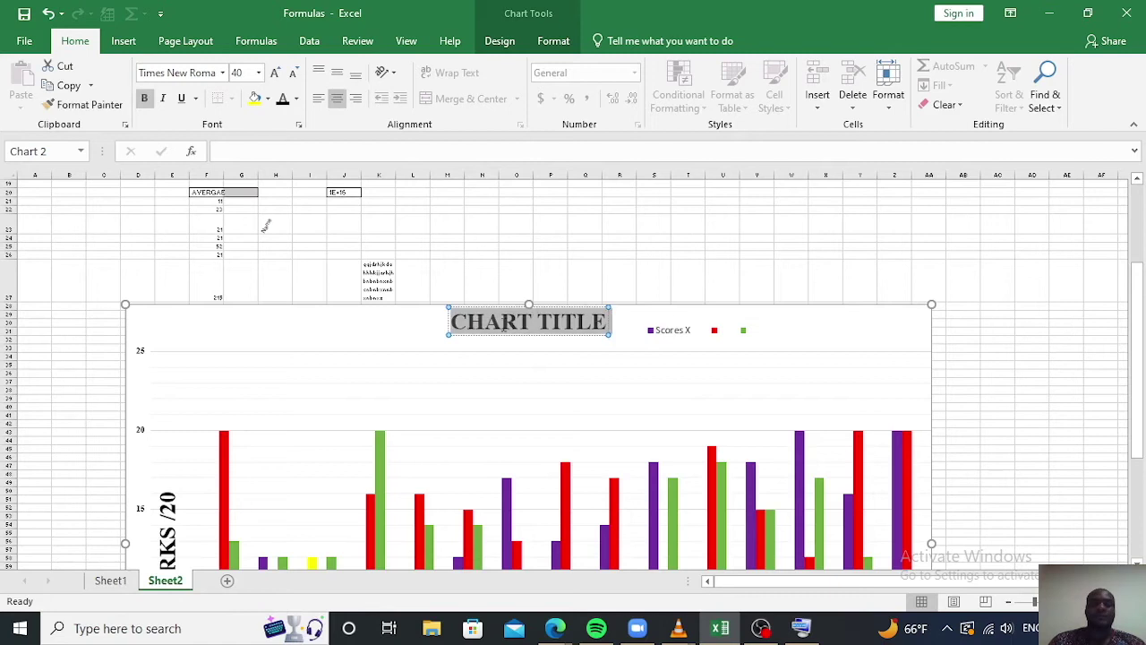
pyautogui.write('ST')
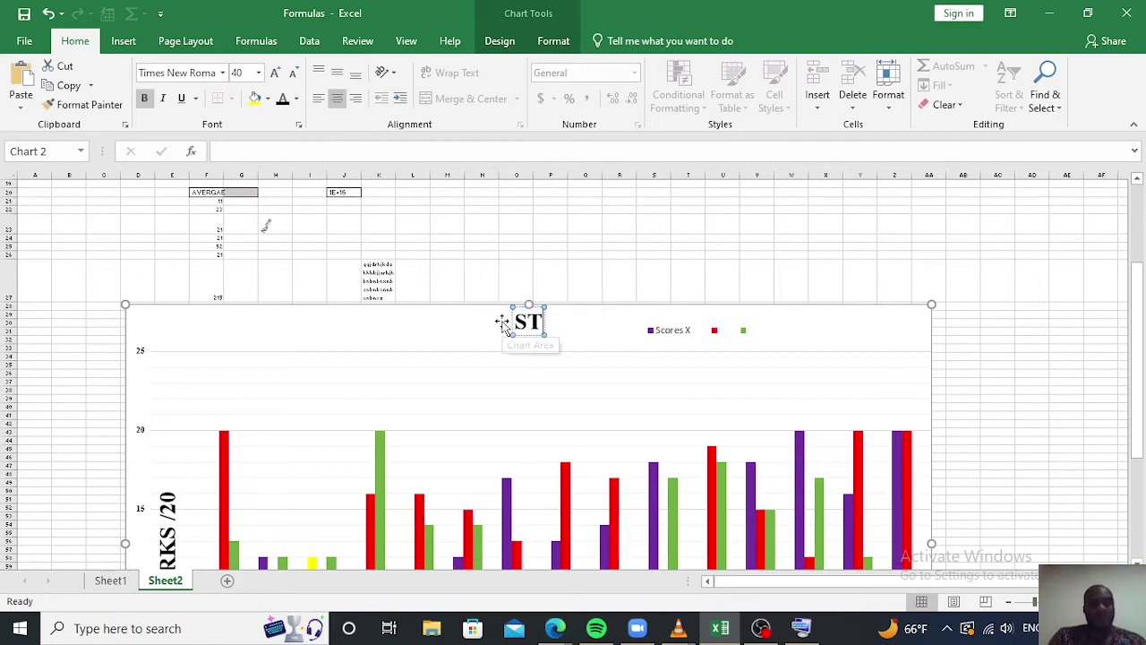
pyautogui.write('UDENT')
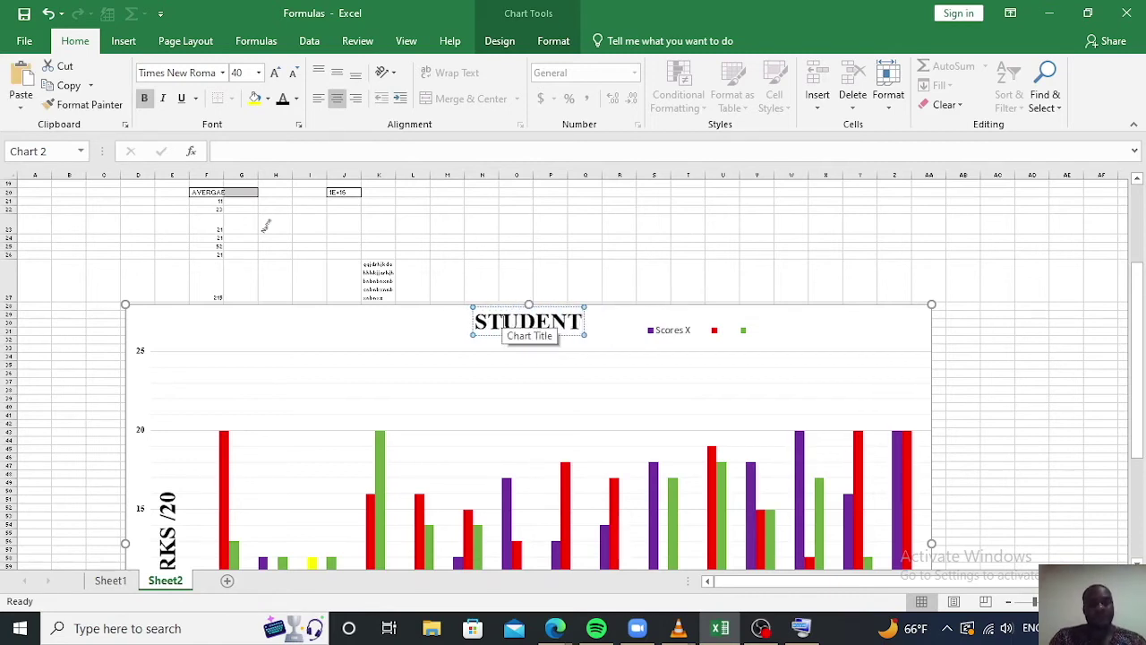
pyautogui.write("'")
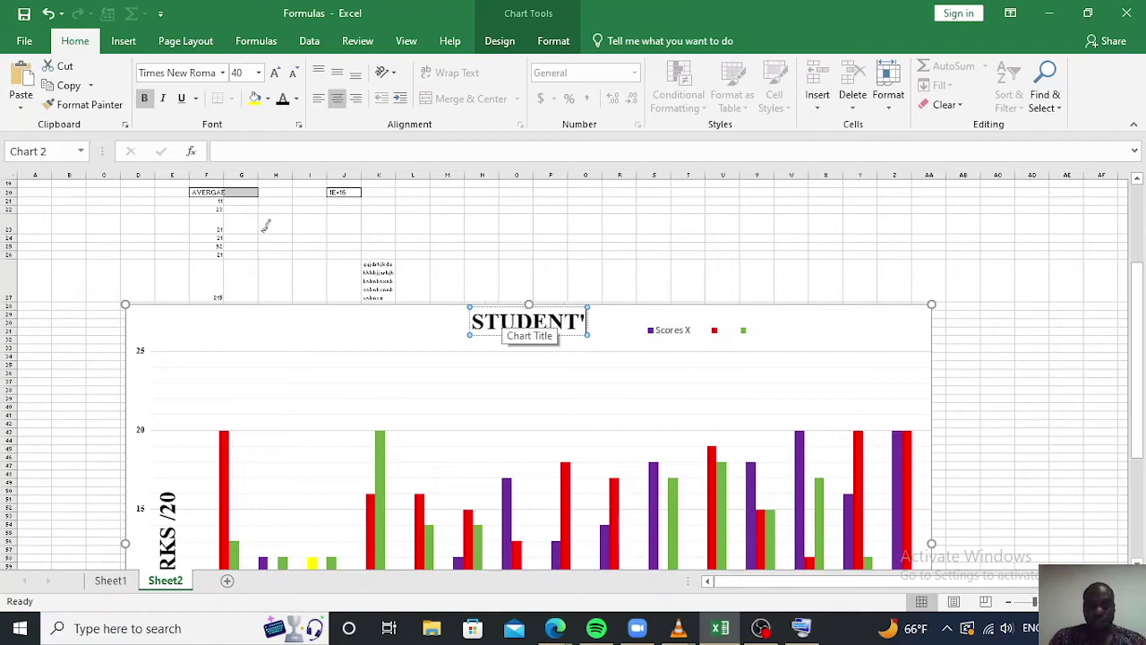
pyautogui.write('S PER')
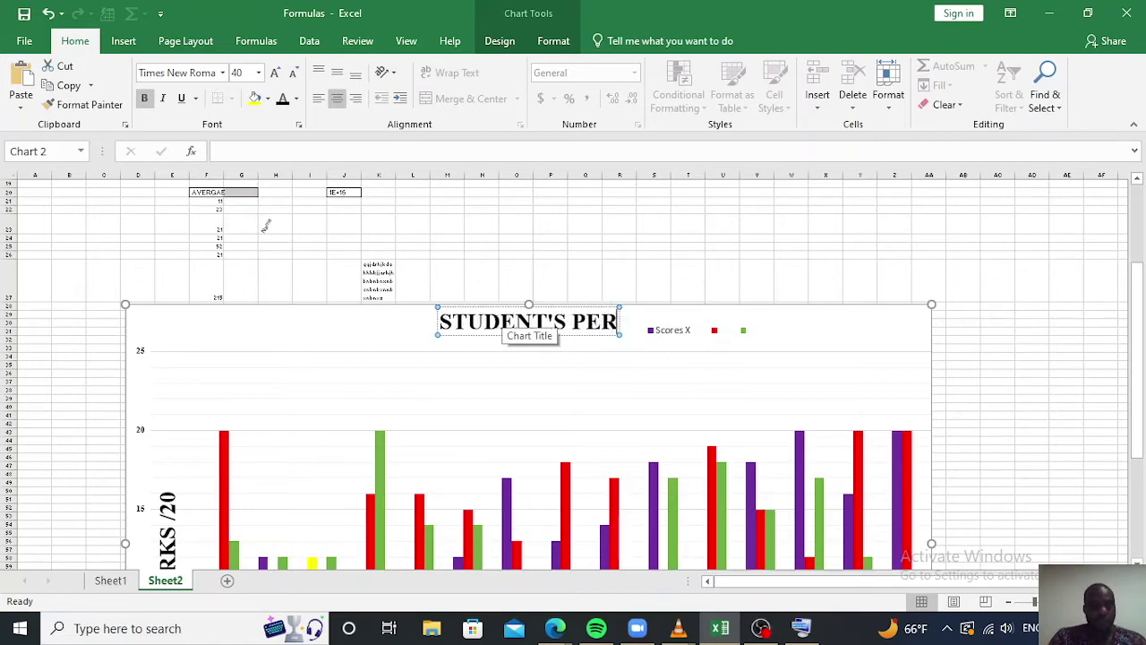
pyautogui.write('FO')
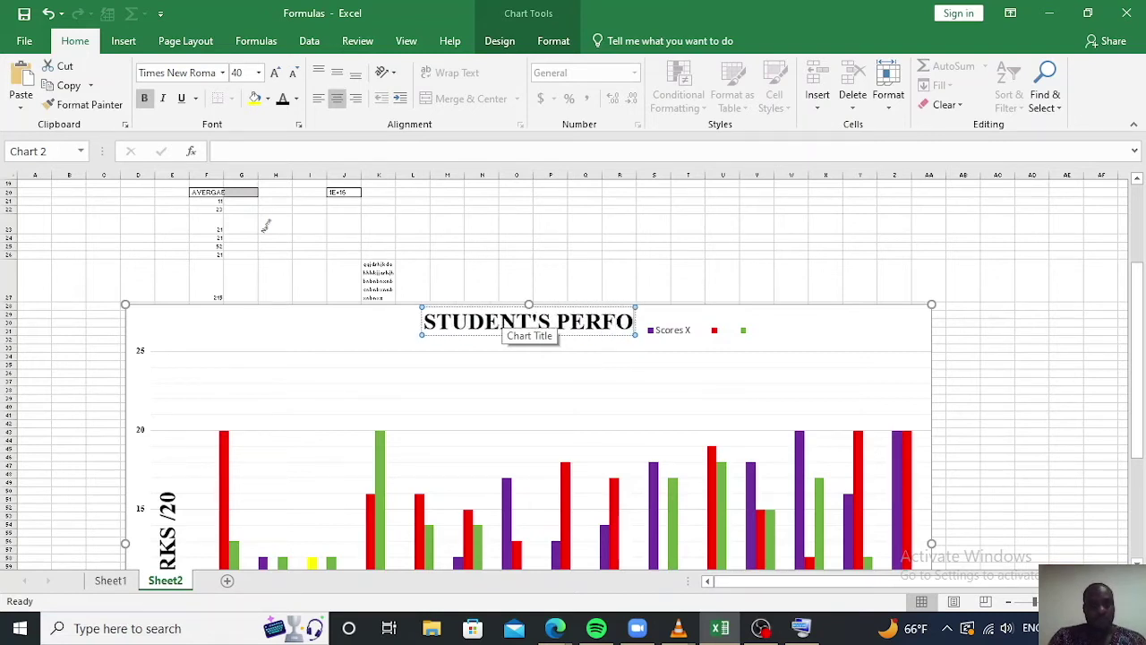
pyautogui.write('RMANCE')
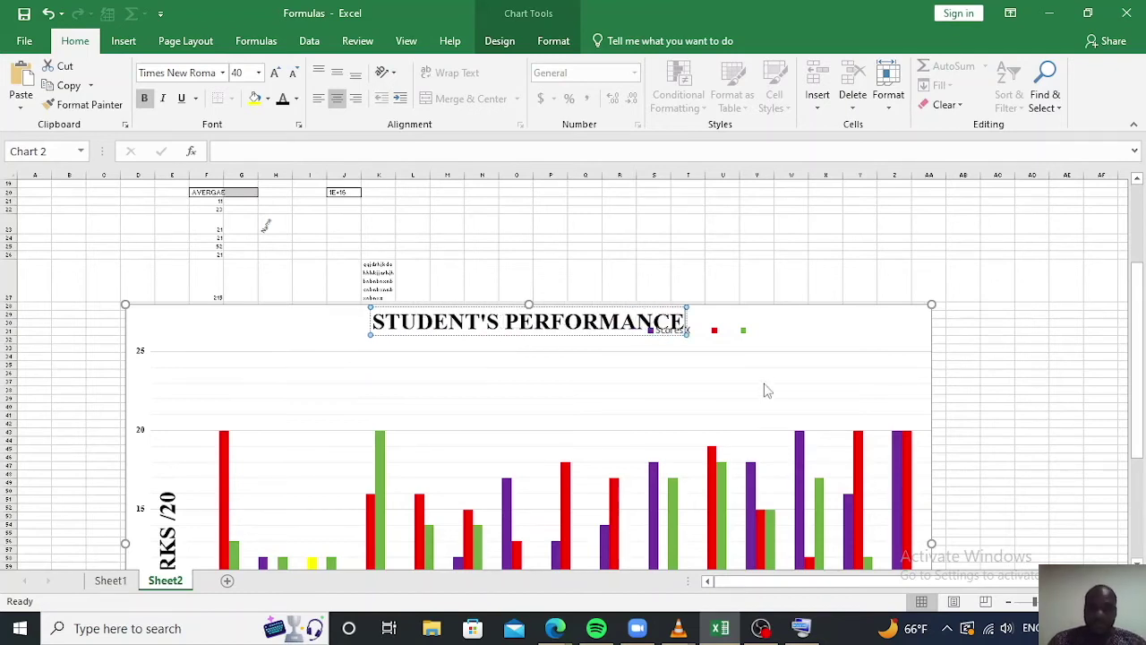
pyautogui.click(728, 332)
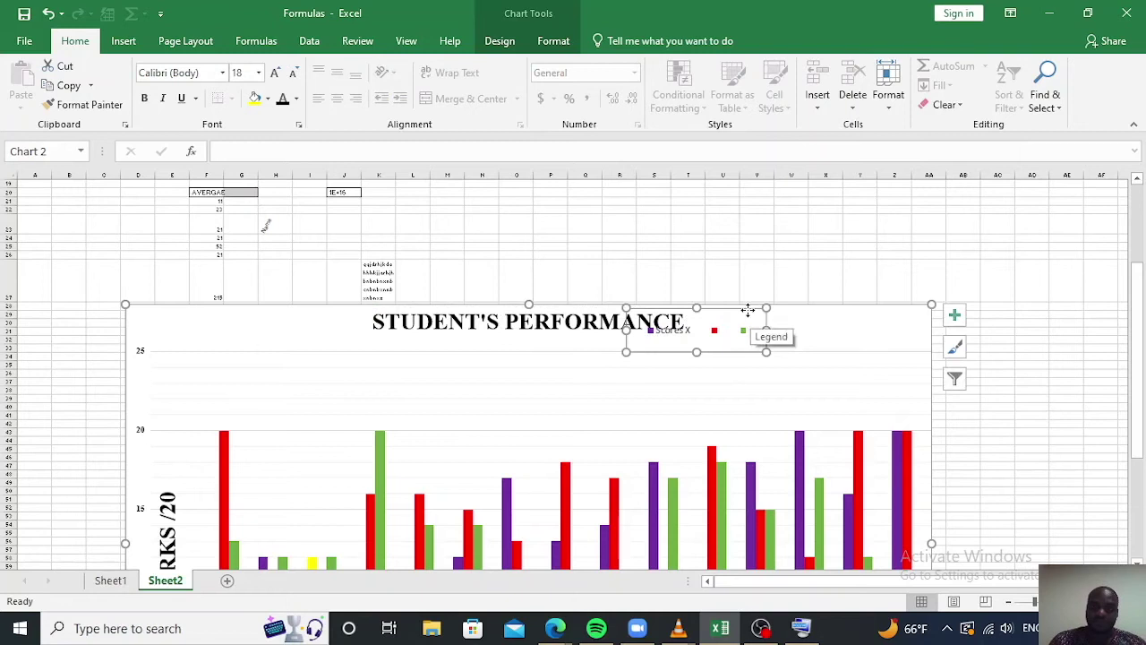
pyautogui.moveTo(752, 313); pyautogui.dragTo(840, 312)
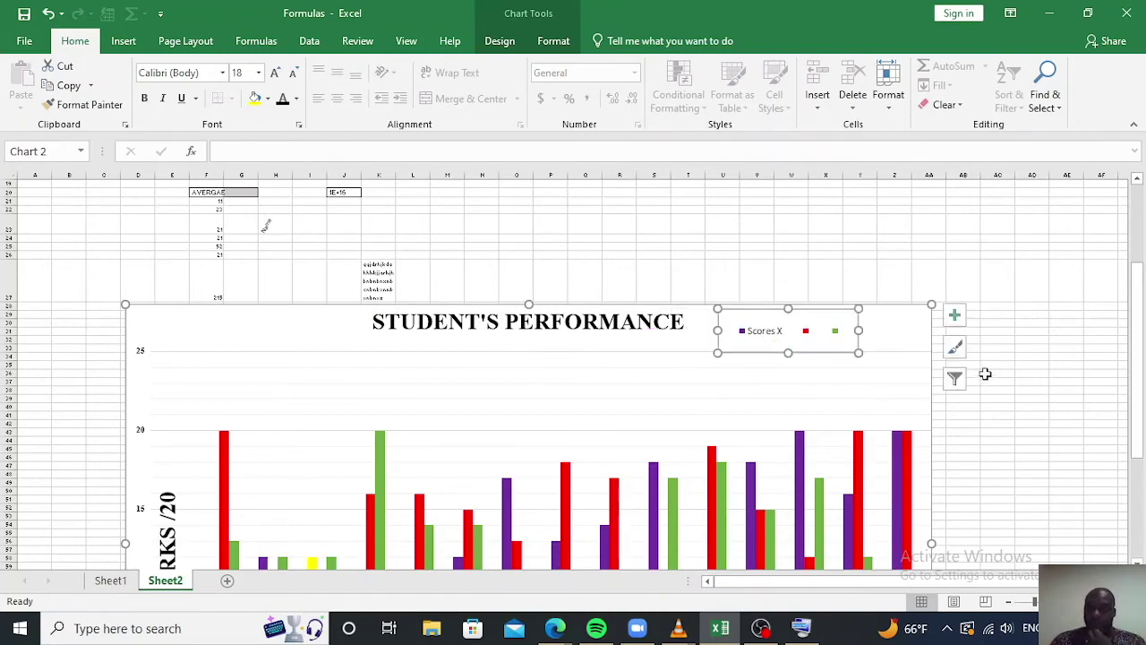
# - Turn on data labels for the chart's columns
pyautogui.click(956, 316)
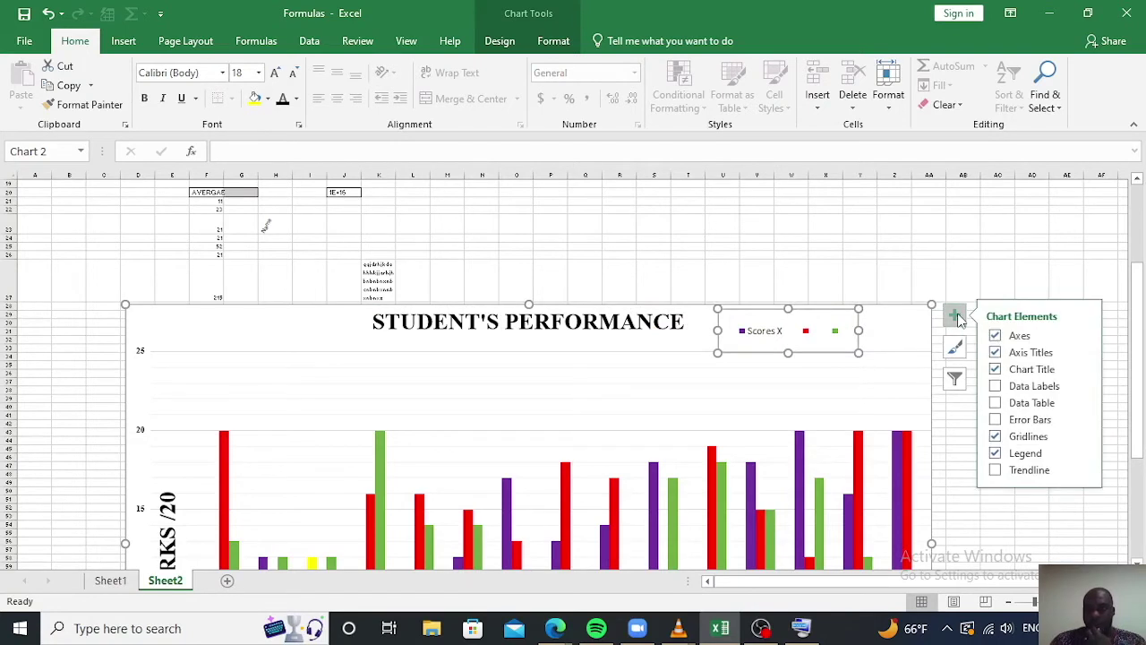
pyautogui.click(995, 386)
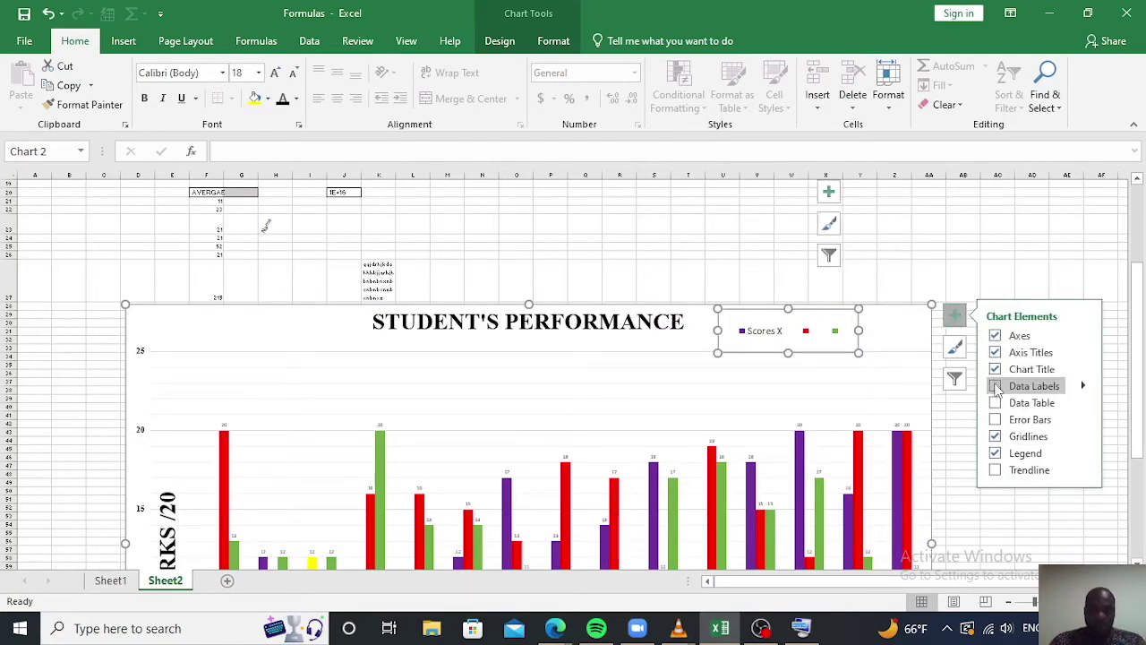
pyautogui.click(995, 386)
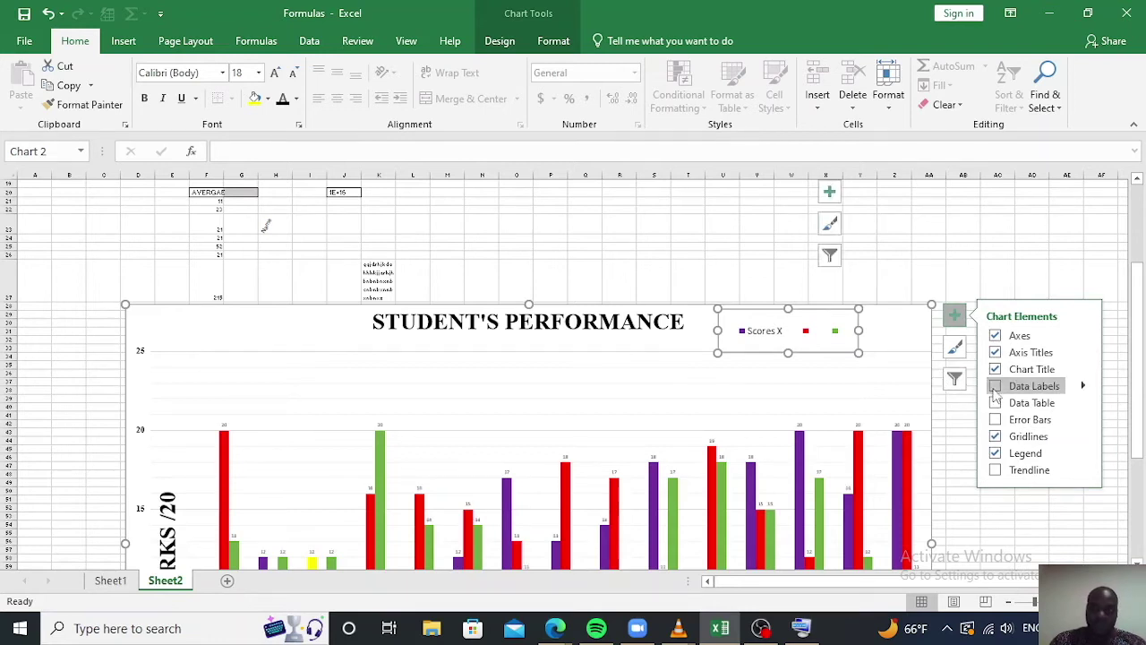
pyautogui.click(995, 388)
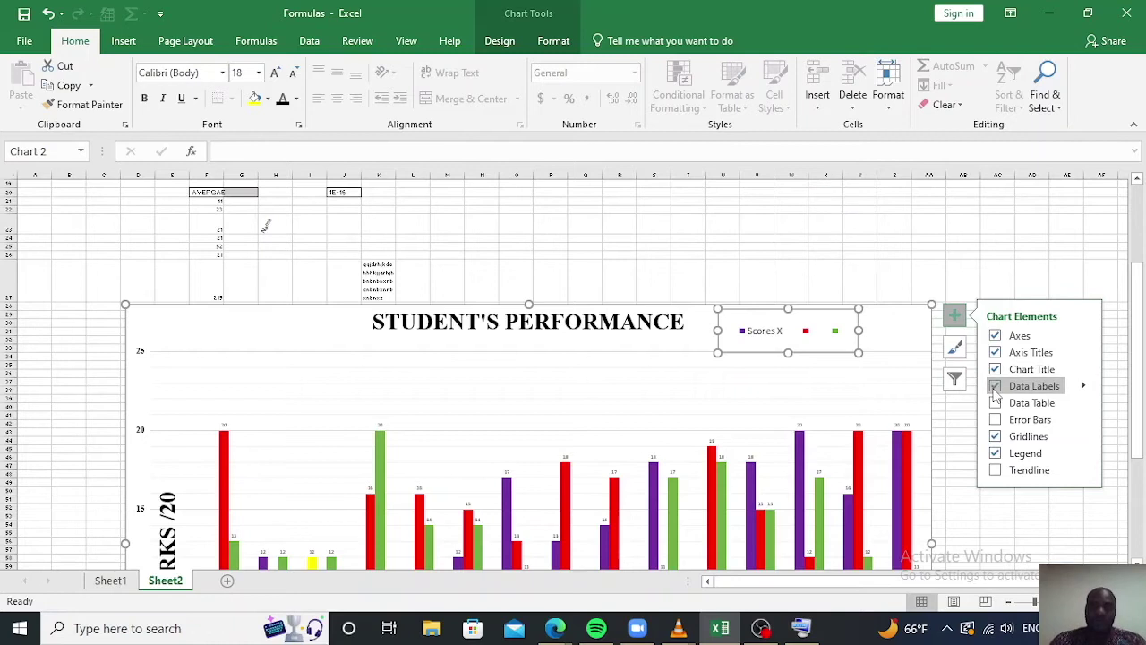
# - Set the green series' data labels to bold 24 pt
pyautogui.click(381, 426)
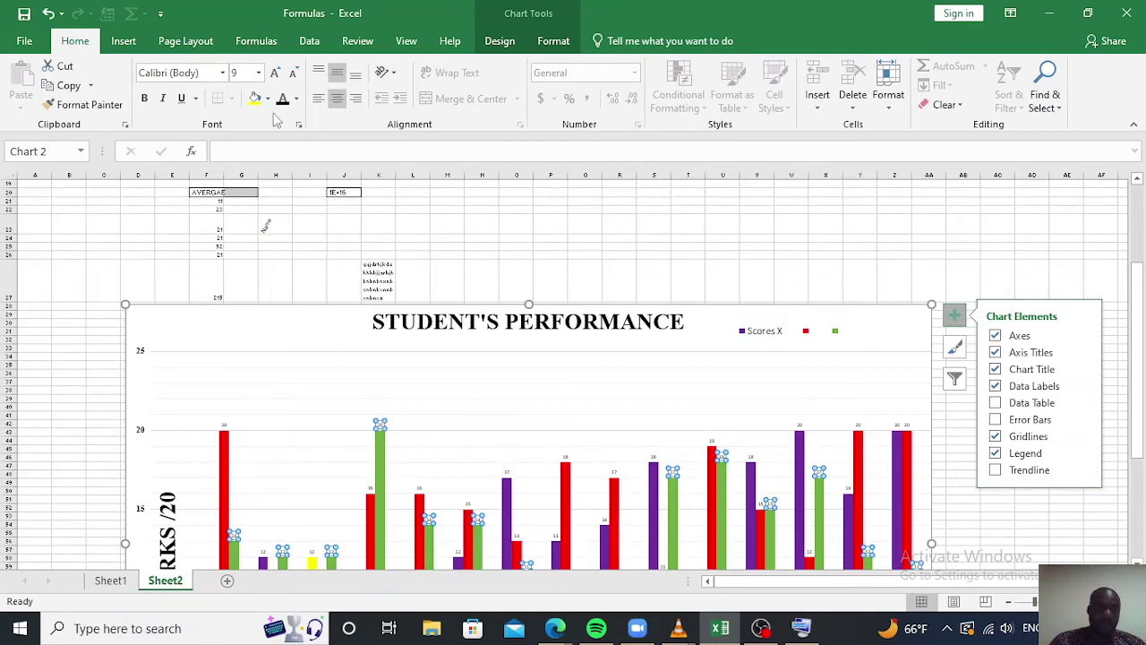
pyautogui.click(259, 73)
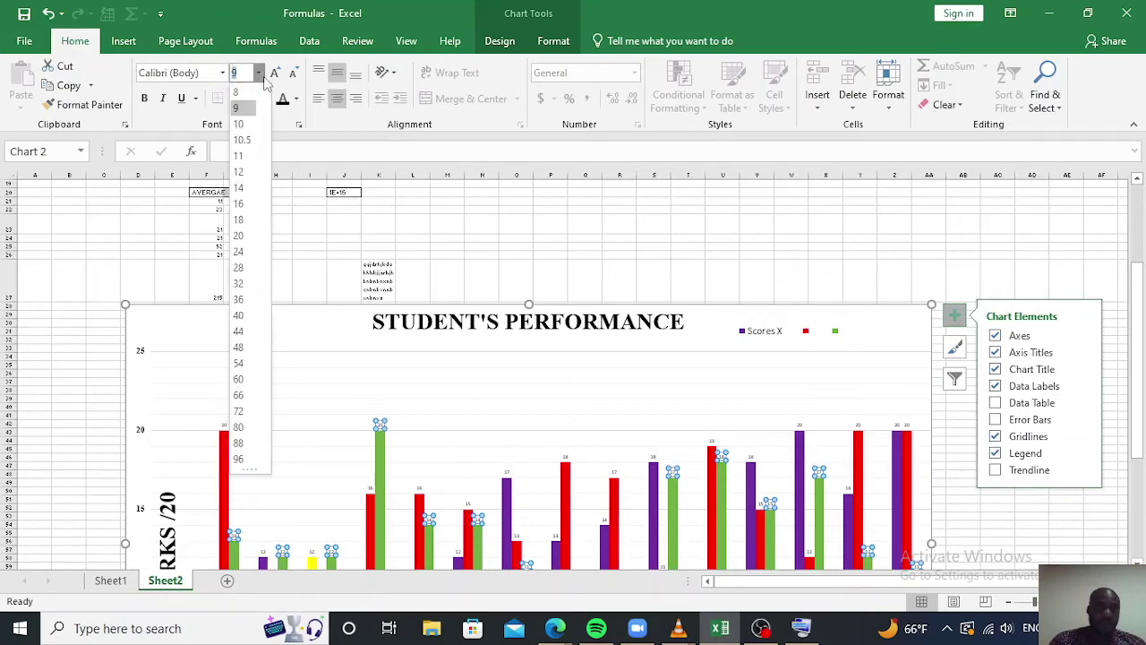
pyautogui.click(240, 188)
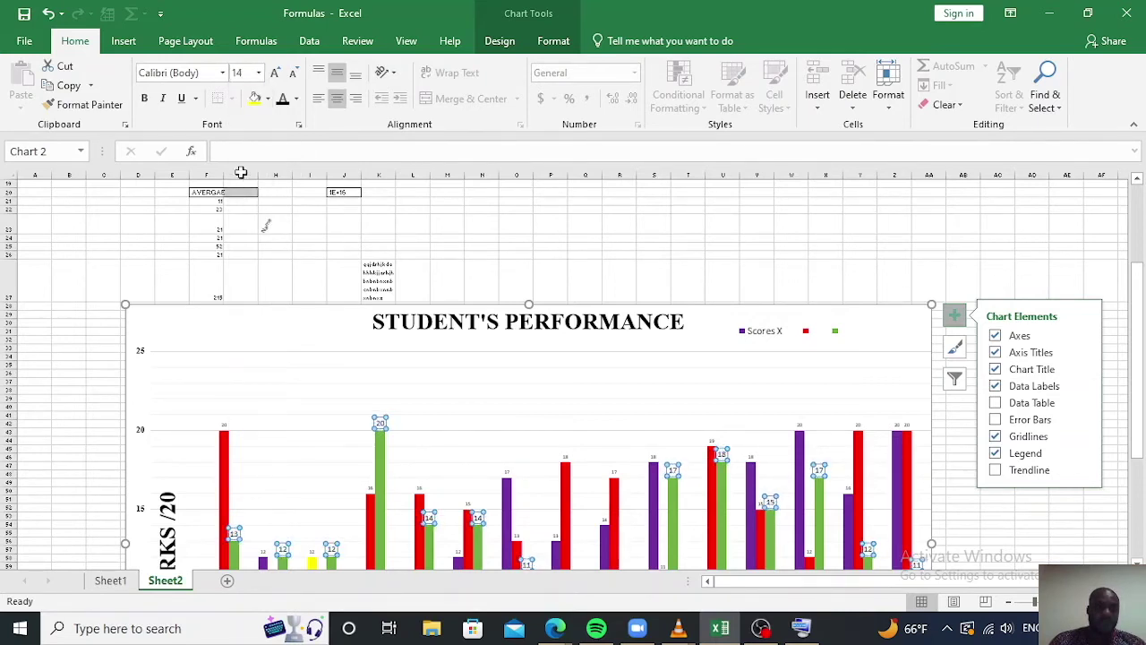
pyautogui.click(258, 72)
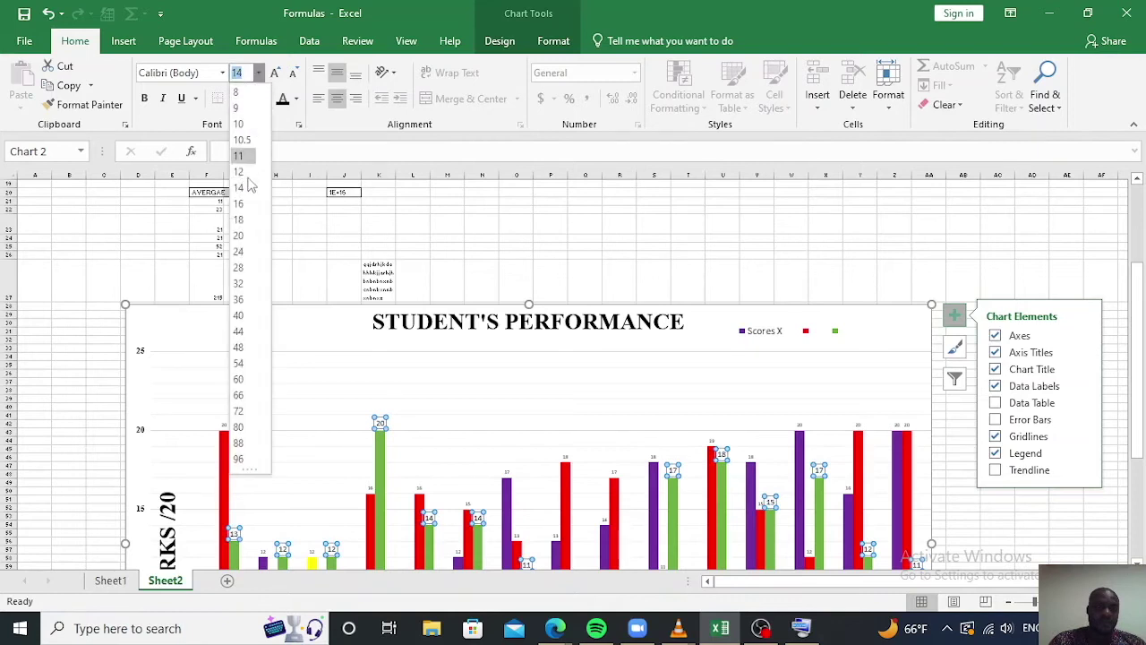
pyautogui.click(240, 250)
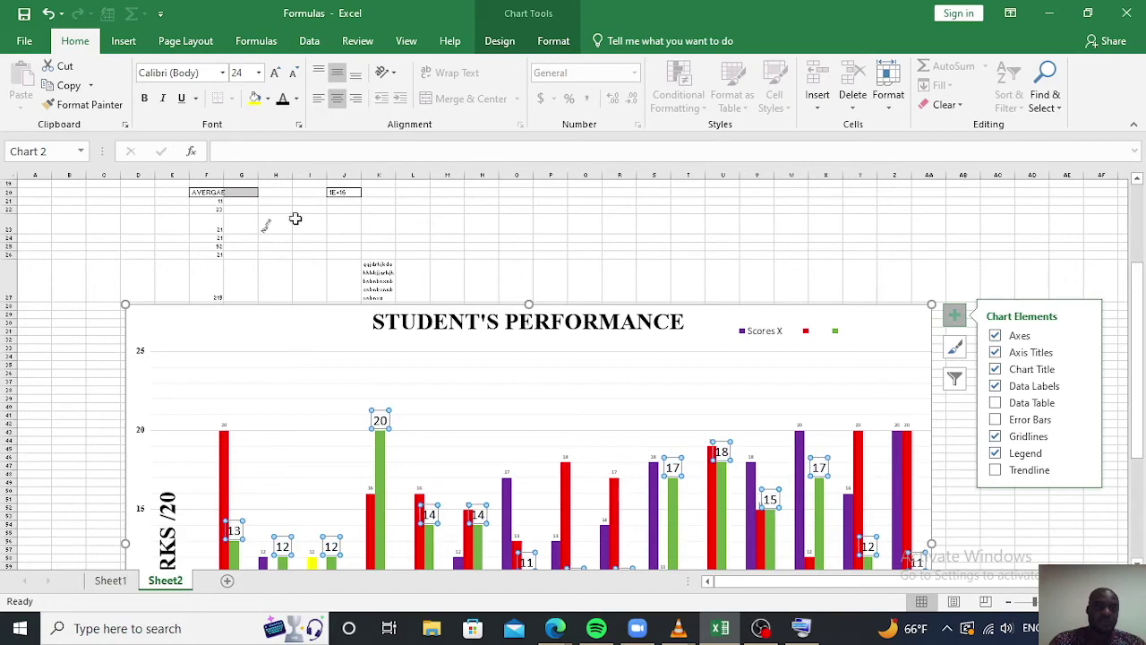
pyautogui.click(144, 98)
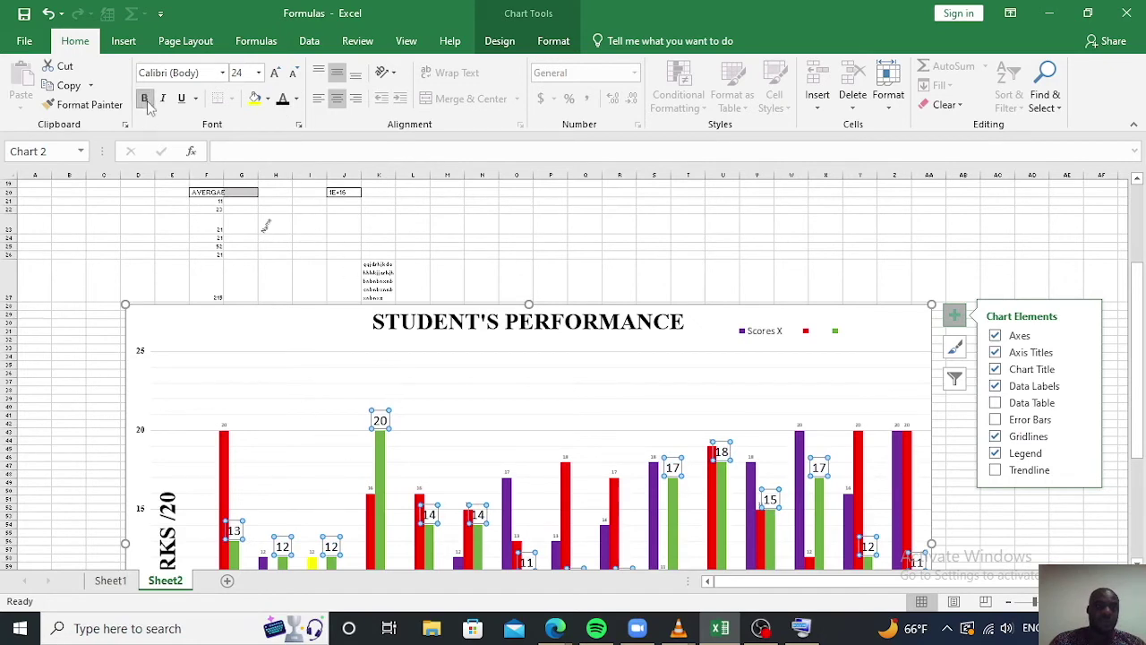
pyautogui.scroll(-5, 501, 391)
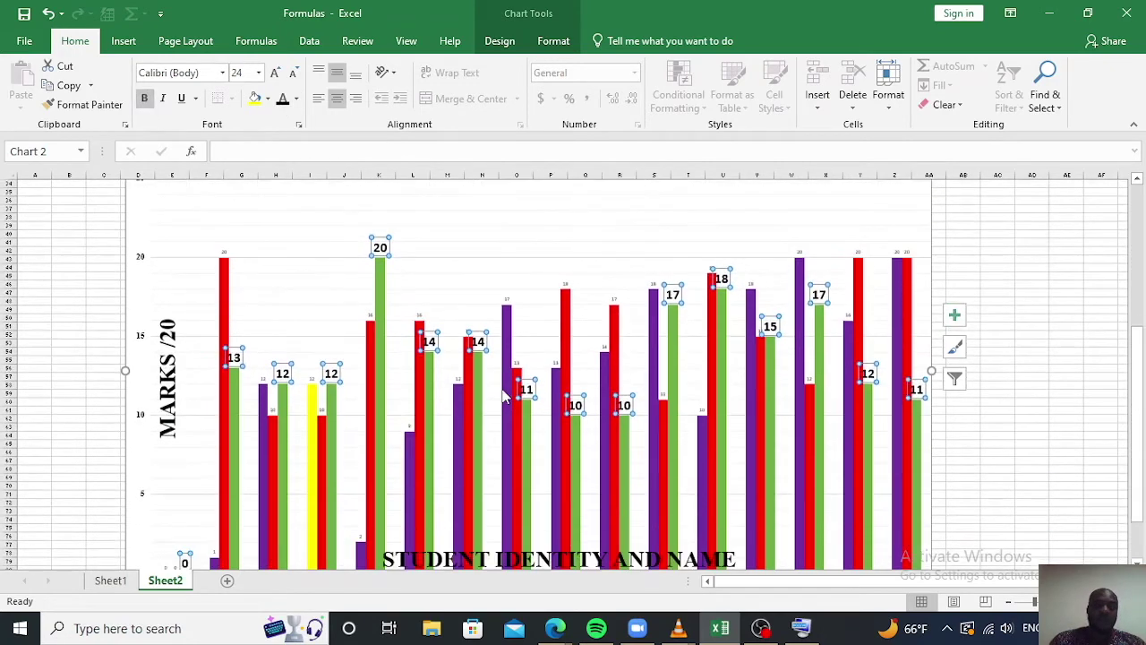
# - Make the red series' data labels size 20 in Blue, Accent 1, Darker 50%
pyautogui.click(490, 234)
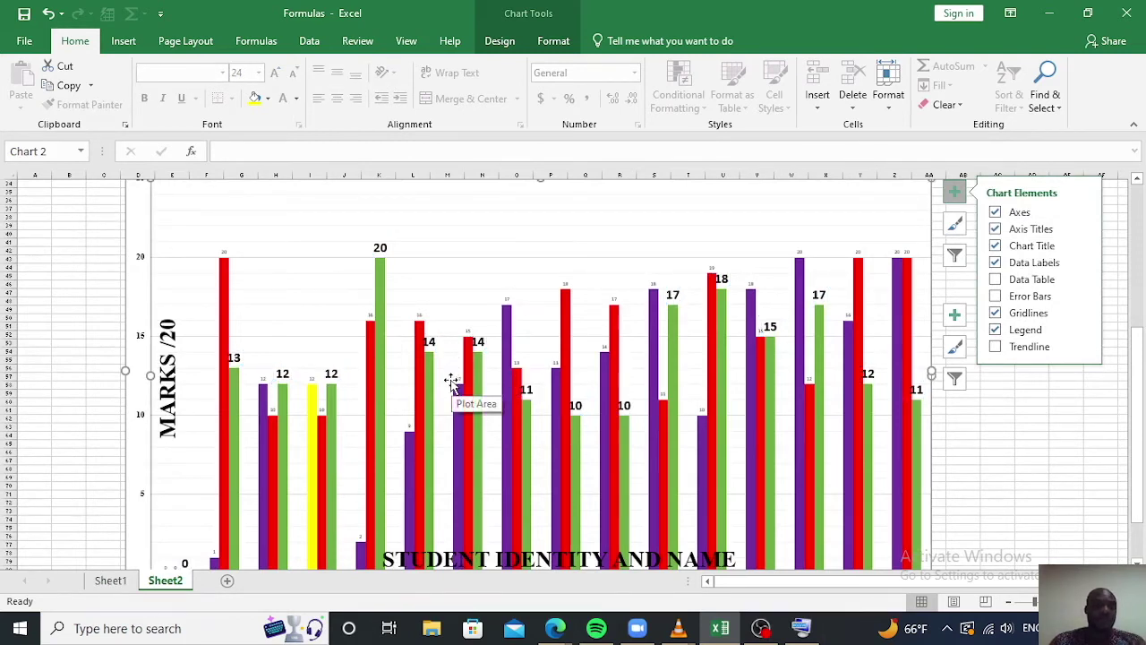
pyautogui.click(419, 314)
pyautogui.scroll(5, 432, 304)
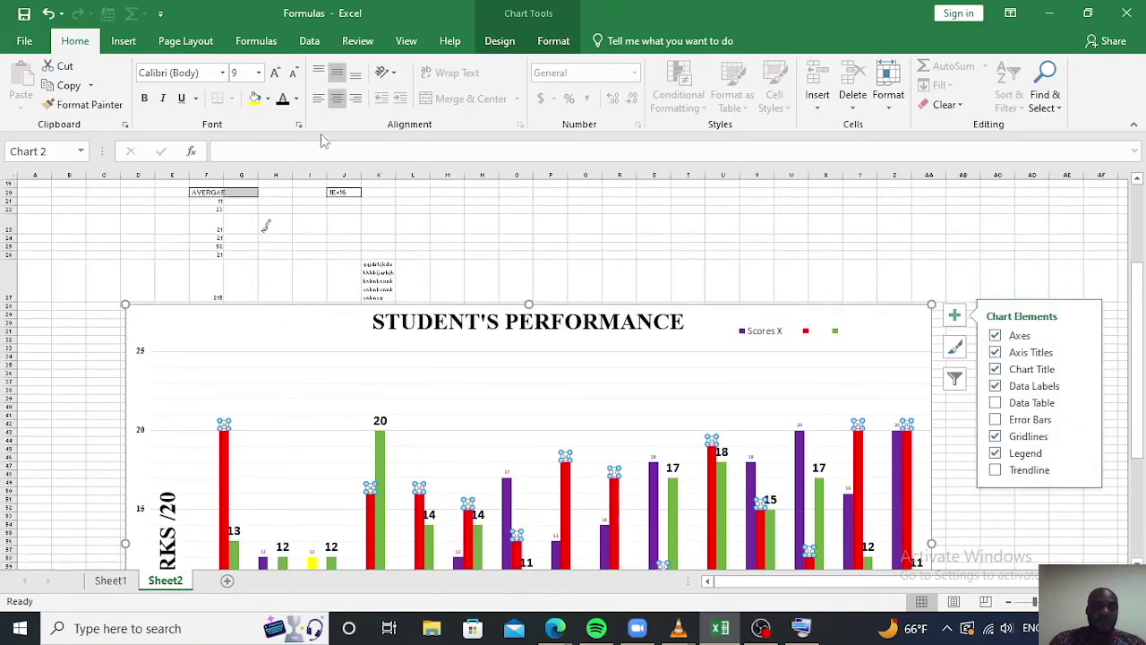
pyautogui.click(258, 72)
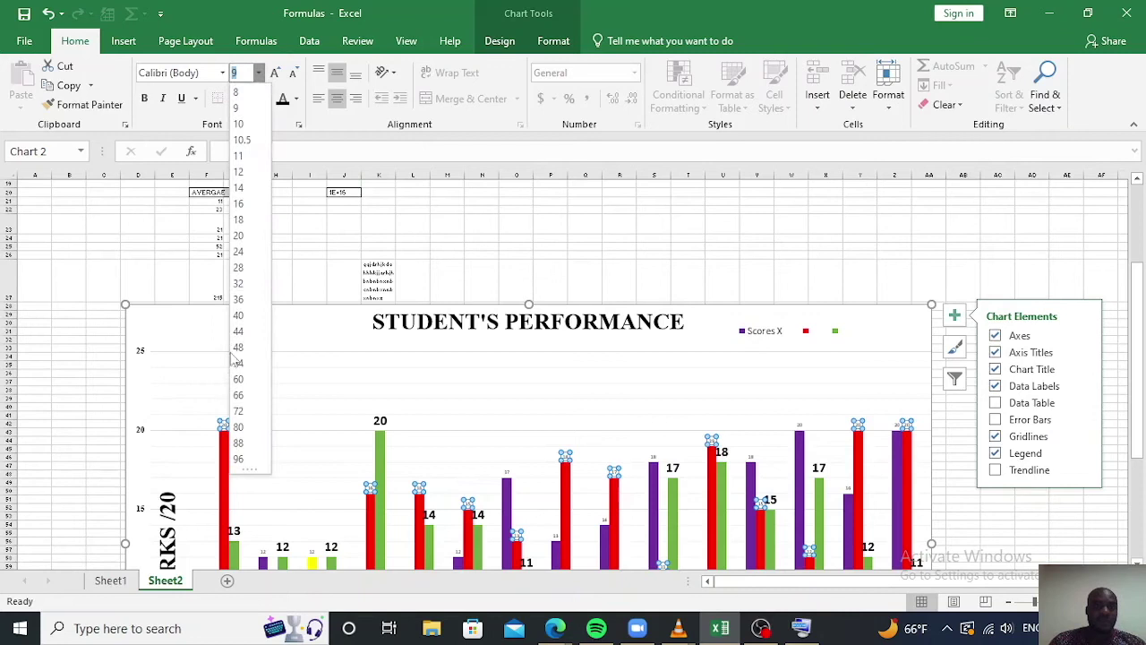
pyautogui.click(238, 235)
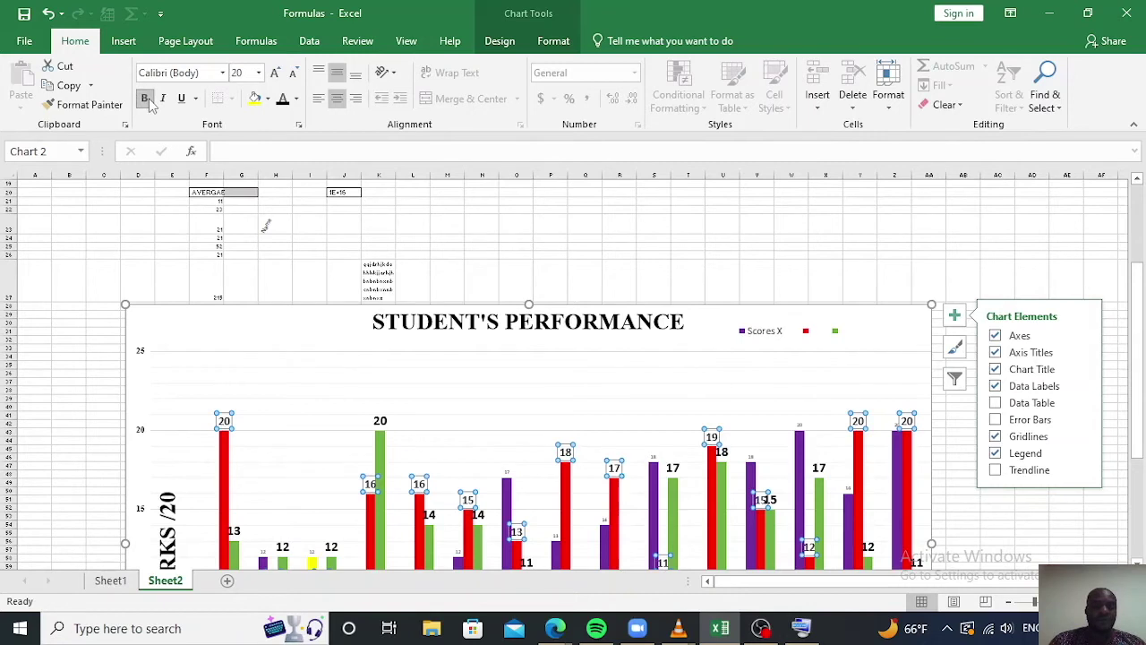
pyautogui.click(296, 98)
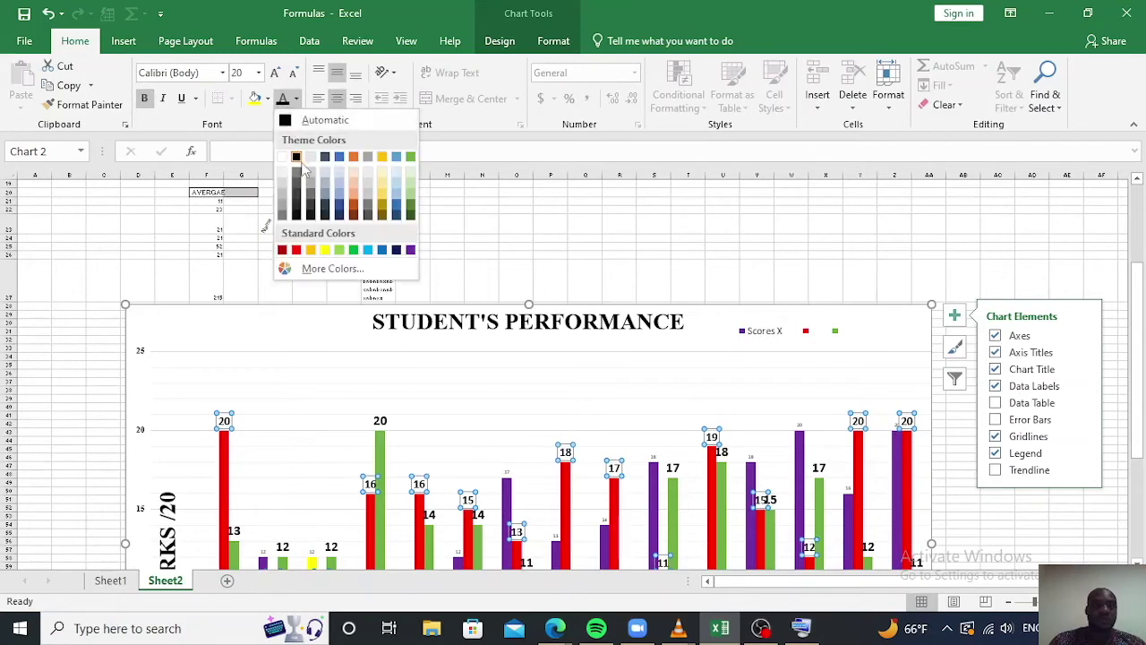
pyautogui.click(340, 215)
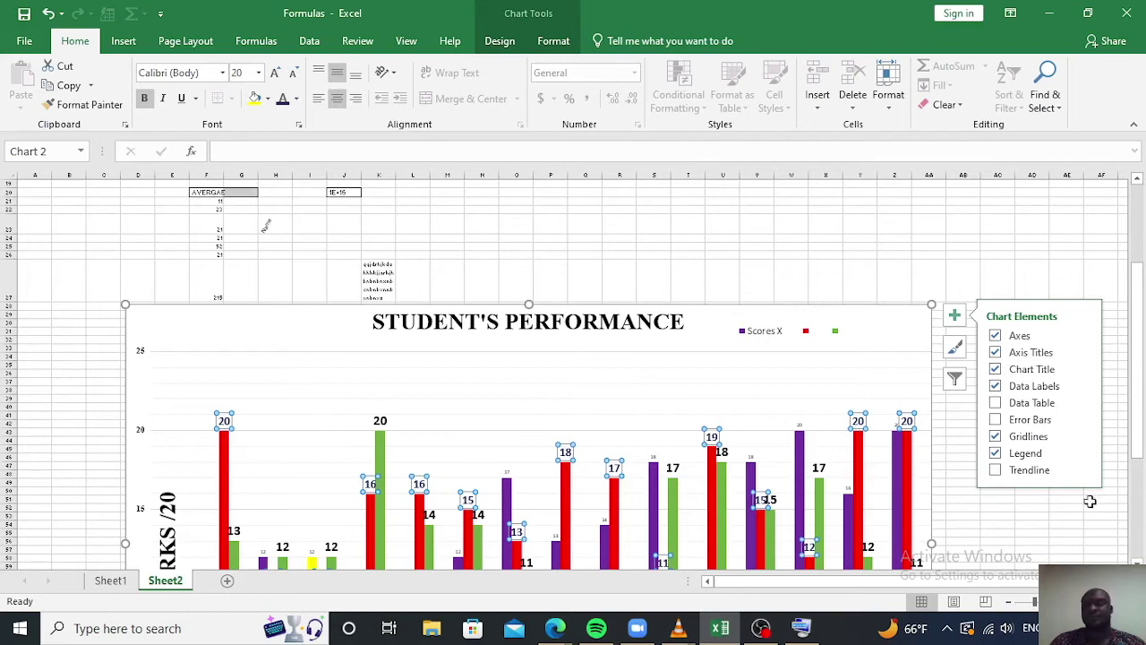
pyautogui.click(994, 403)
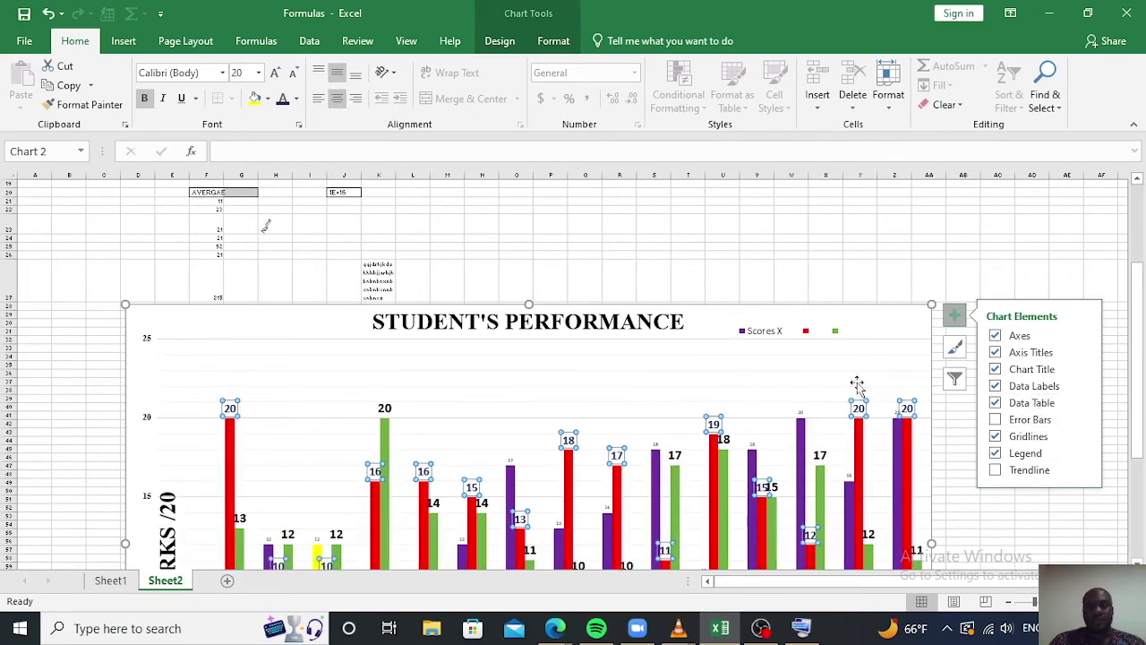
pyautogui.scroll(-10, 857, 383)
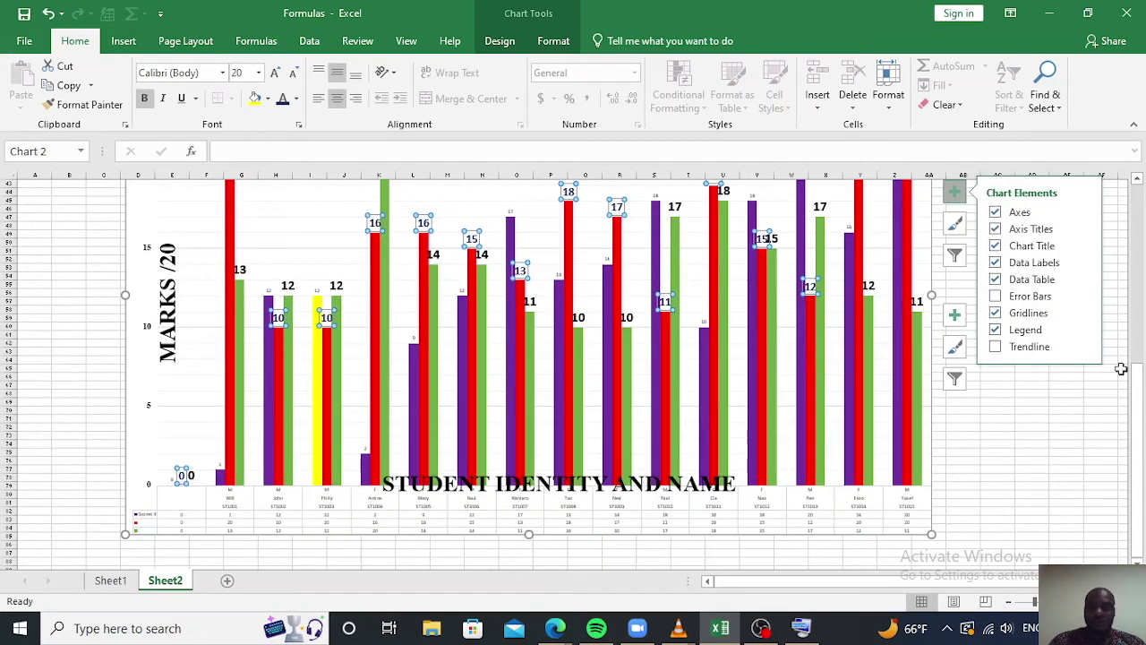
pyautogui.click(995, 279)
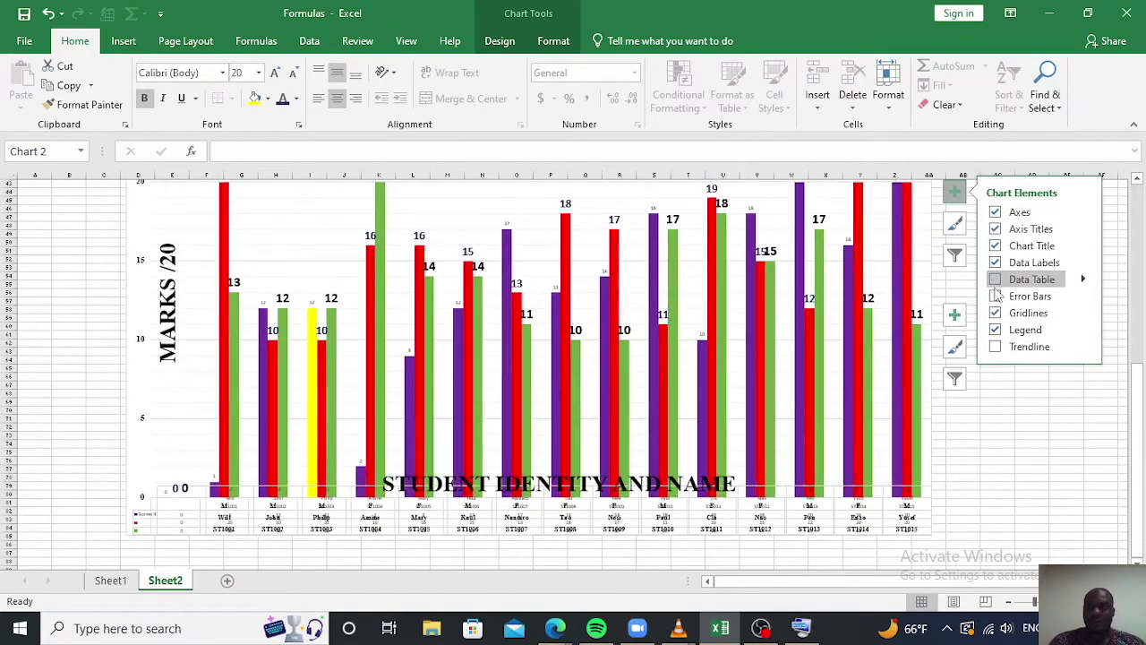
pyautogui.click(996, 296)
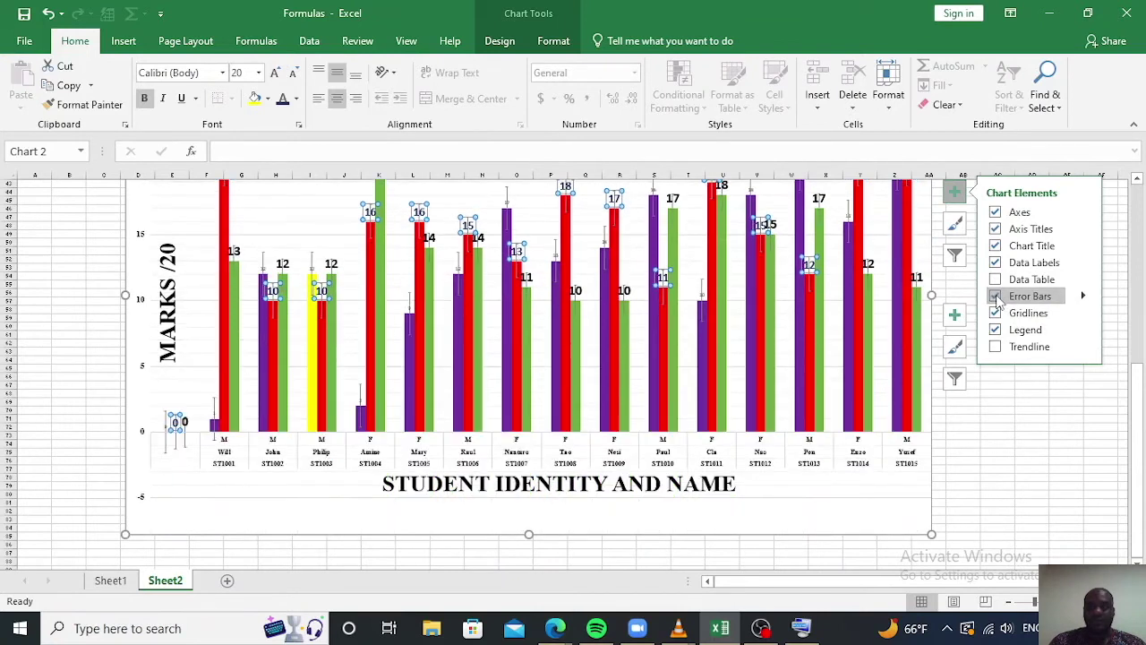
pyautogui.click(996, 297)
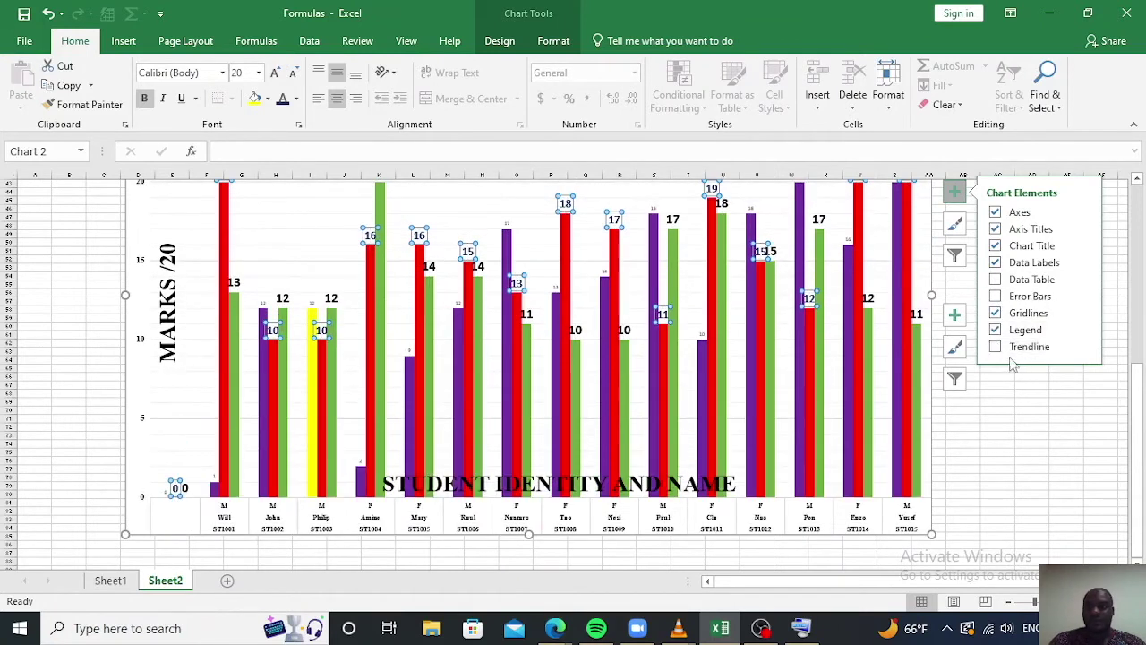
pyautogui.scroll(4, 1028, 420)
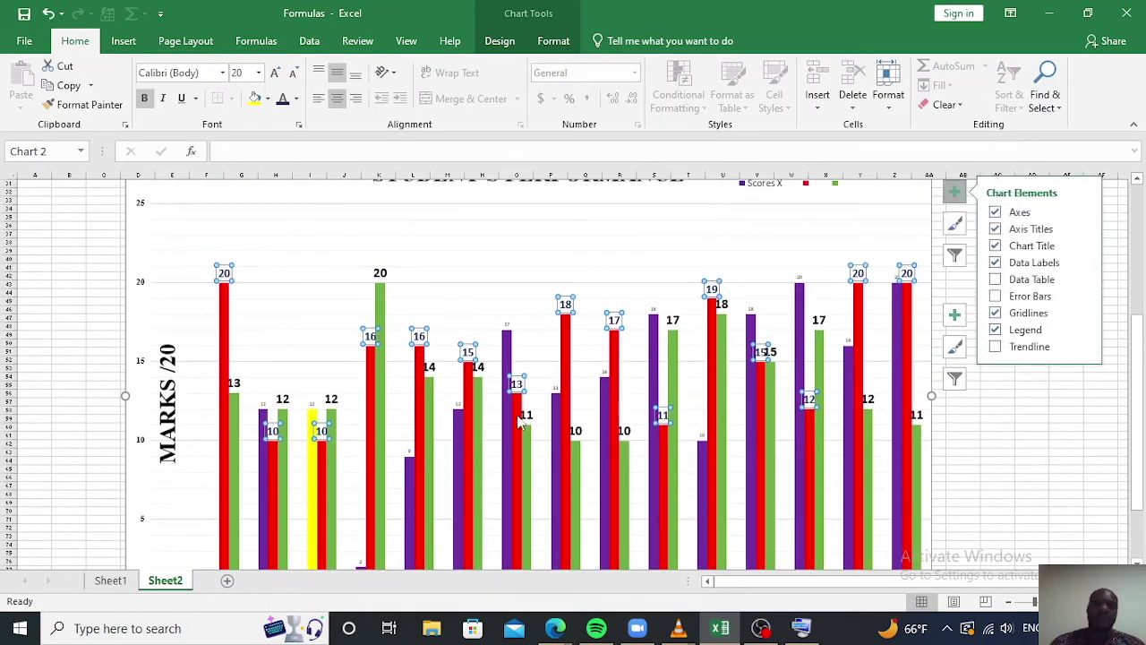
# - Drag the chart up to row 1, beside the student ID and name columns
pyautogui.scroll(-6, 541, 372)
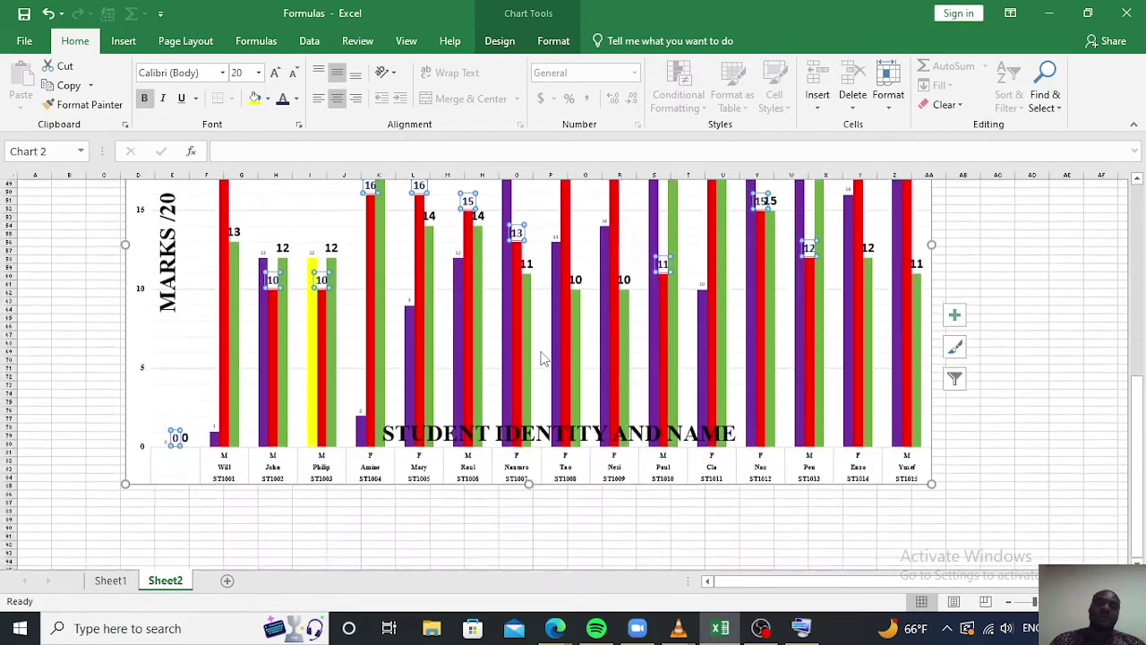
pyautogui.scroll(4, 542, 362)
pyautogui.scroll(8, 542, 358)
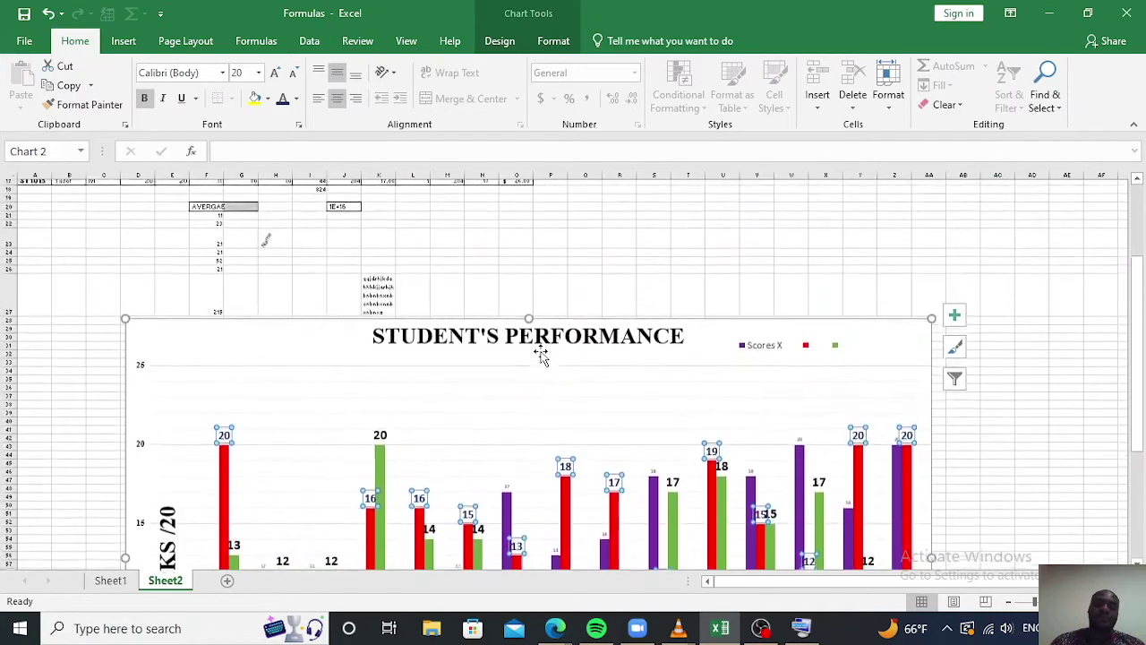
pyautogui.scroll(3, 542, 356)
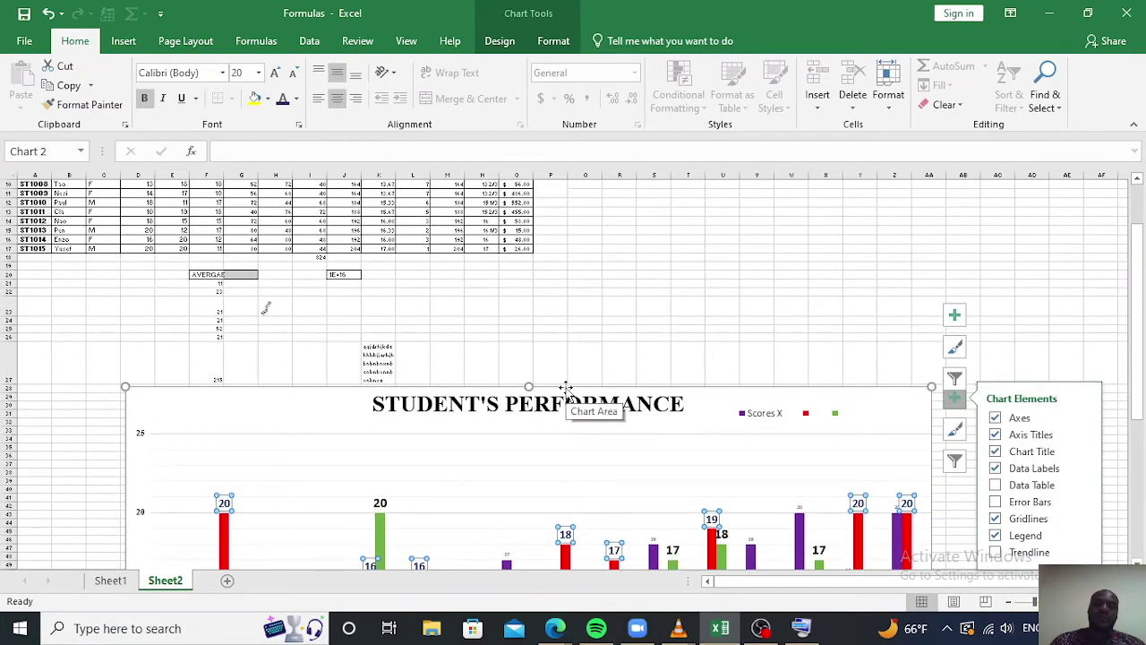
pyautogui.moveTo(566, 387); pyautogui.dragTo(560, 197)
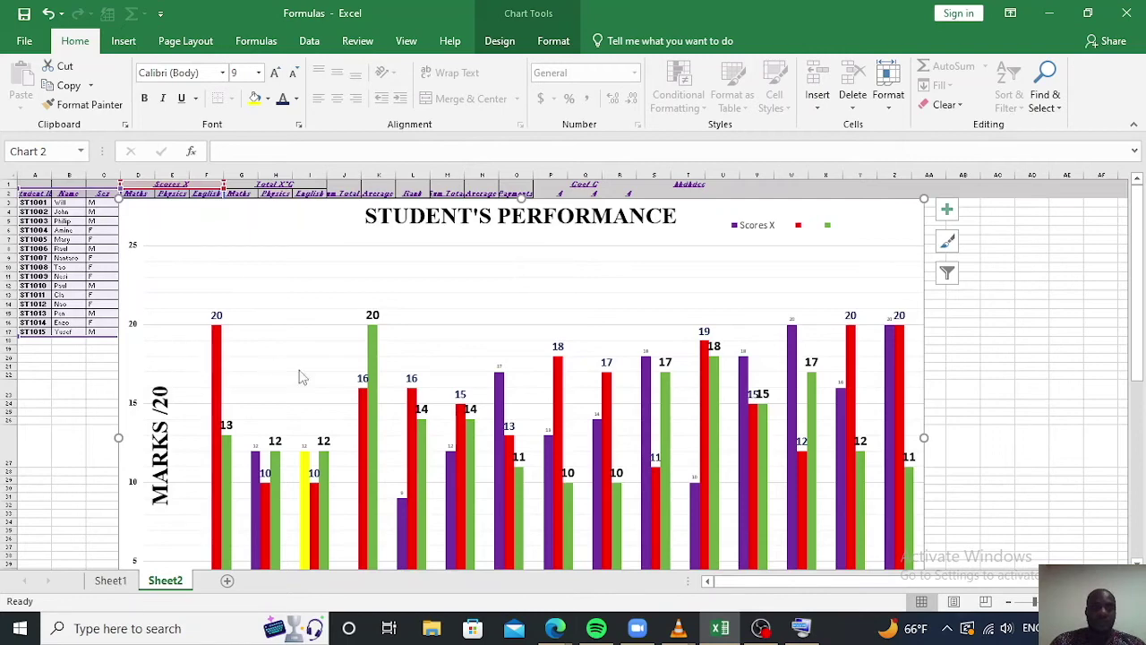
pyautogui.scroll(-5, 399, 394)
pyautogui.scroll(-2, 398, 394)
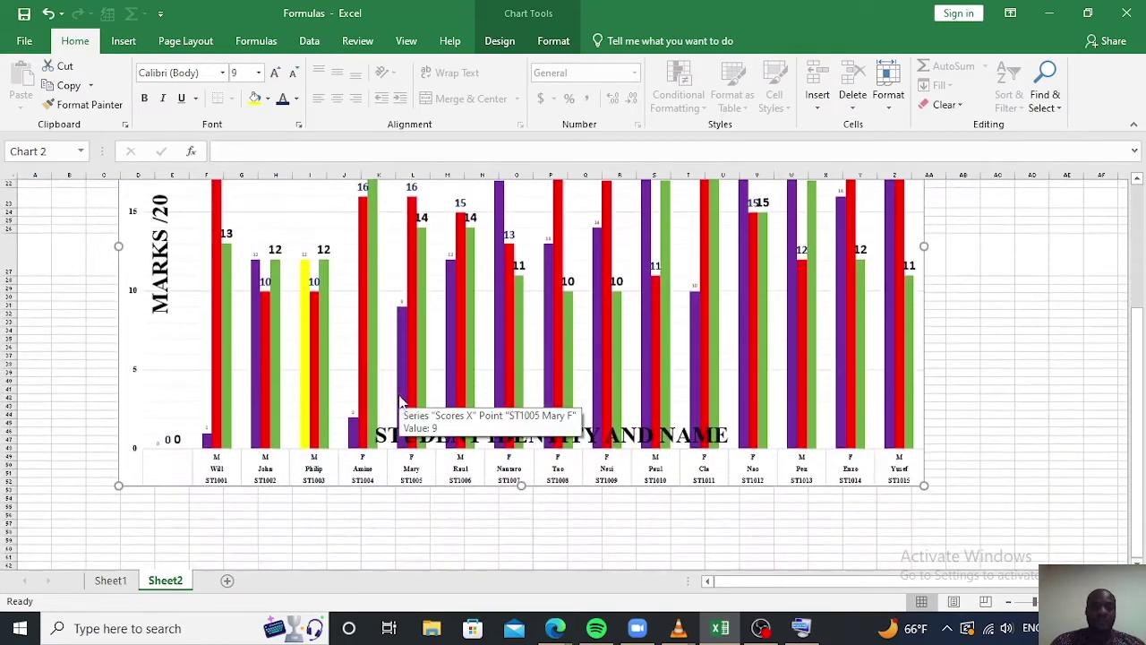
pyautogui.scroll(5, 768, 501)
pyautogui.scroll(2, 767, 506)
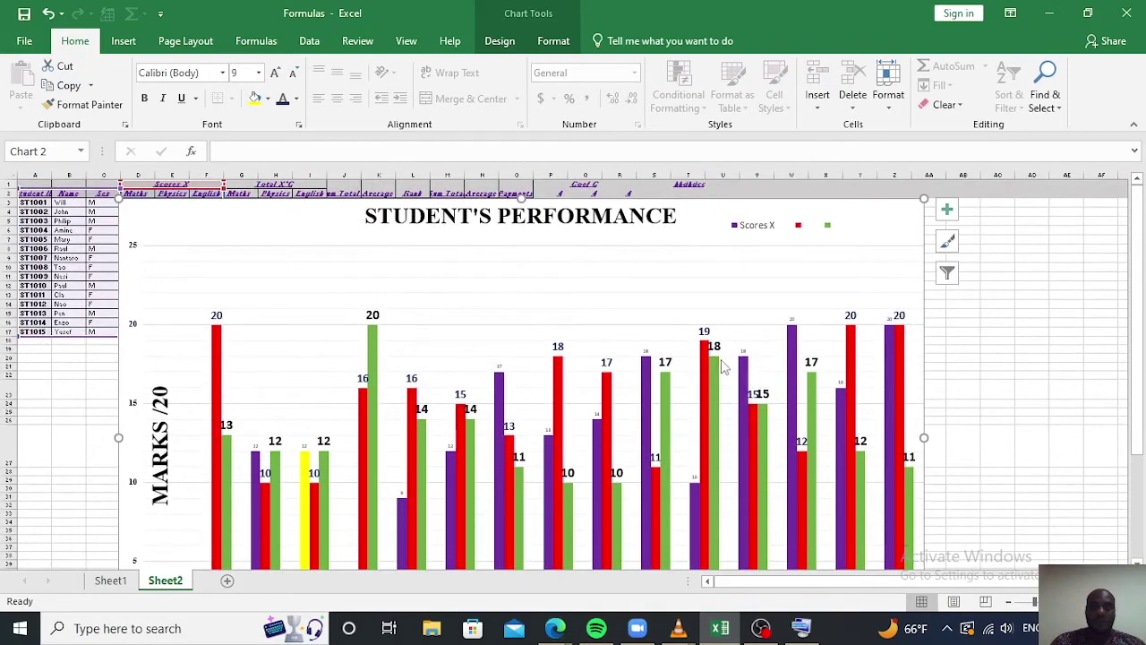
pyautogui.scroll(-6, 743, 412)
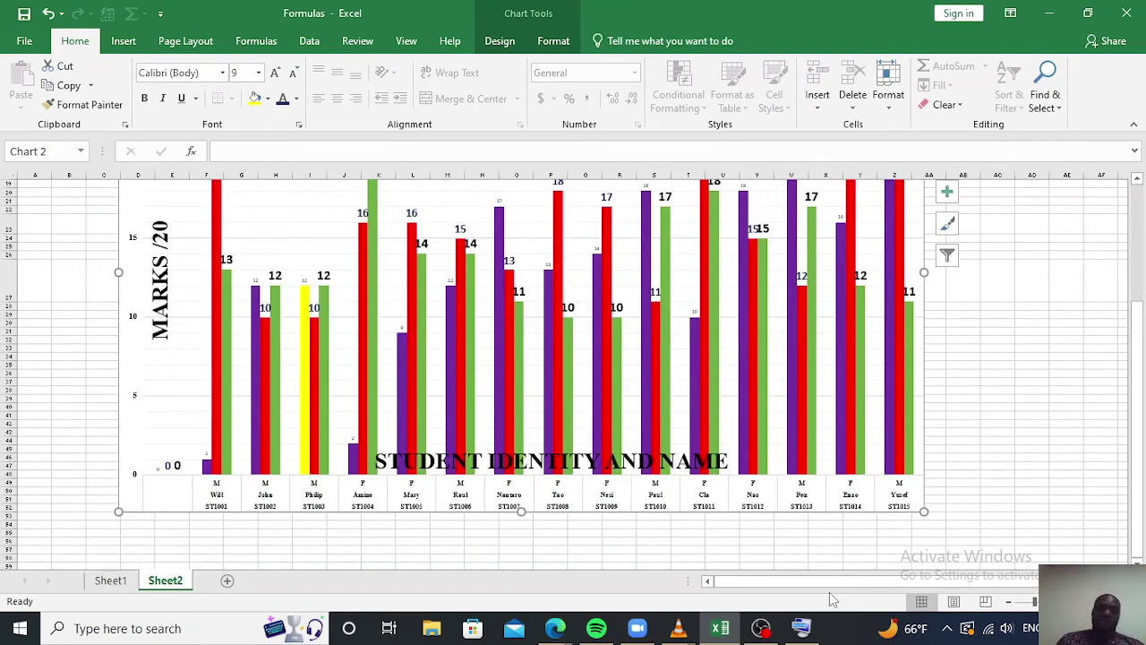
pyautogui.scroll(5, 461, 345)
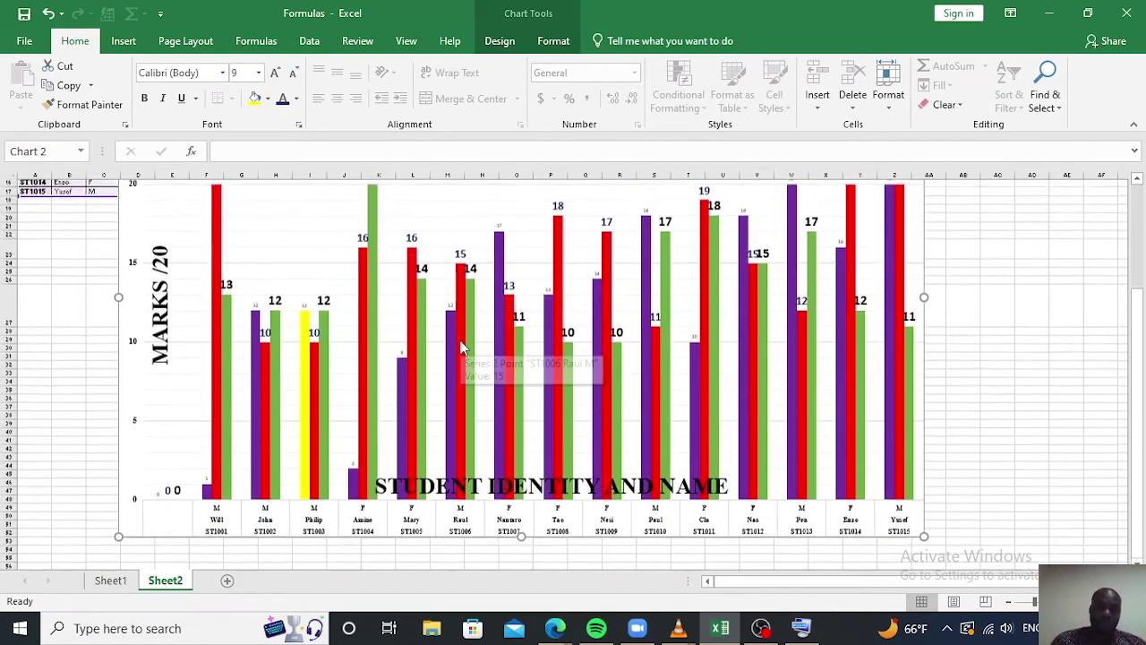
pyautogui.scroll(1, 461, 345)
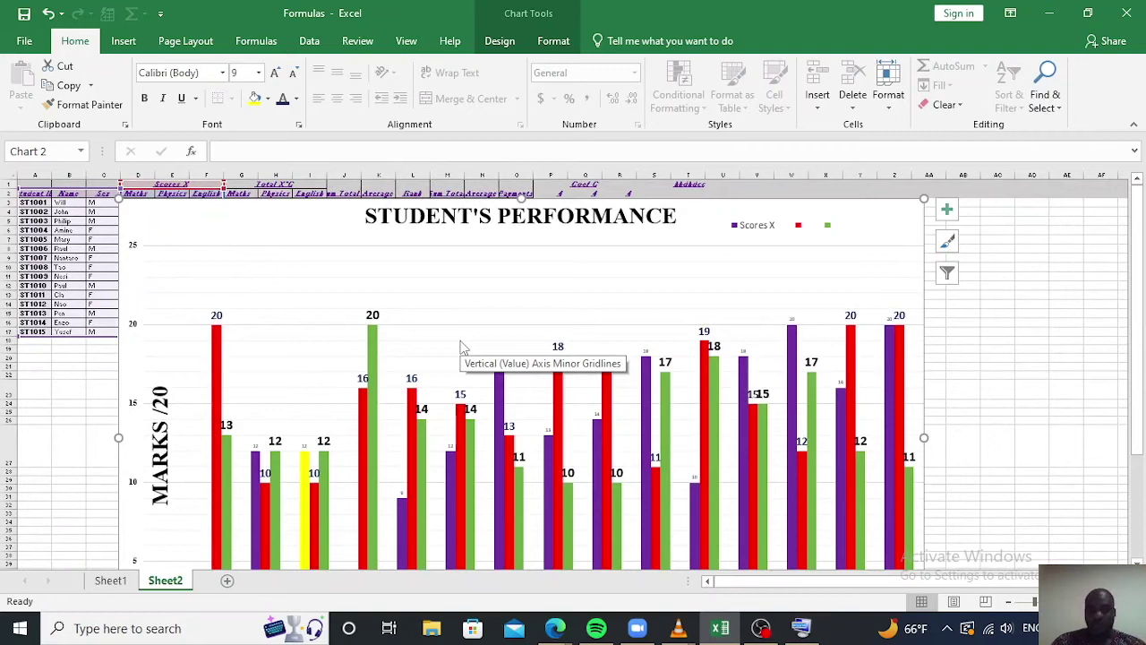
pyautogui.hscroll(3, 462, 345)
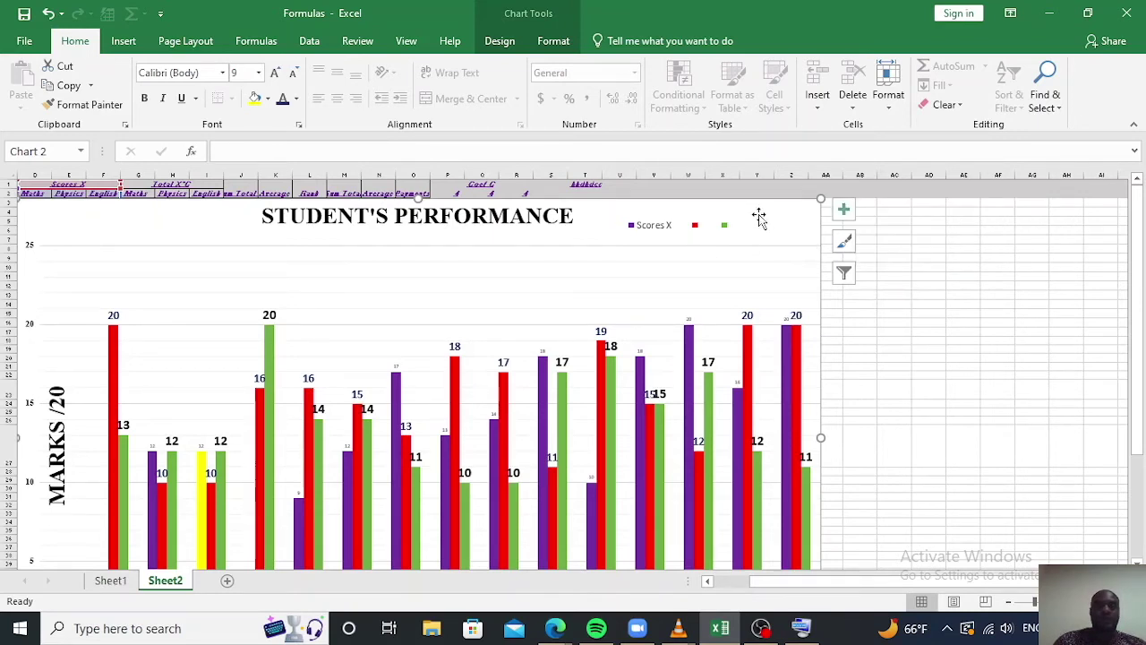
# - Browse the Add Chart Element menu through to the Axes options
pyautogui.click(499, 43)
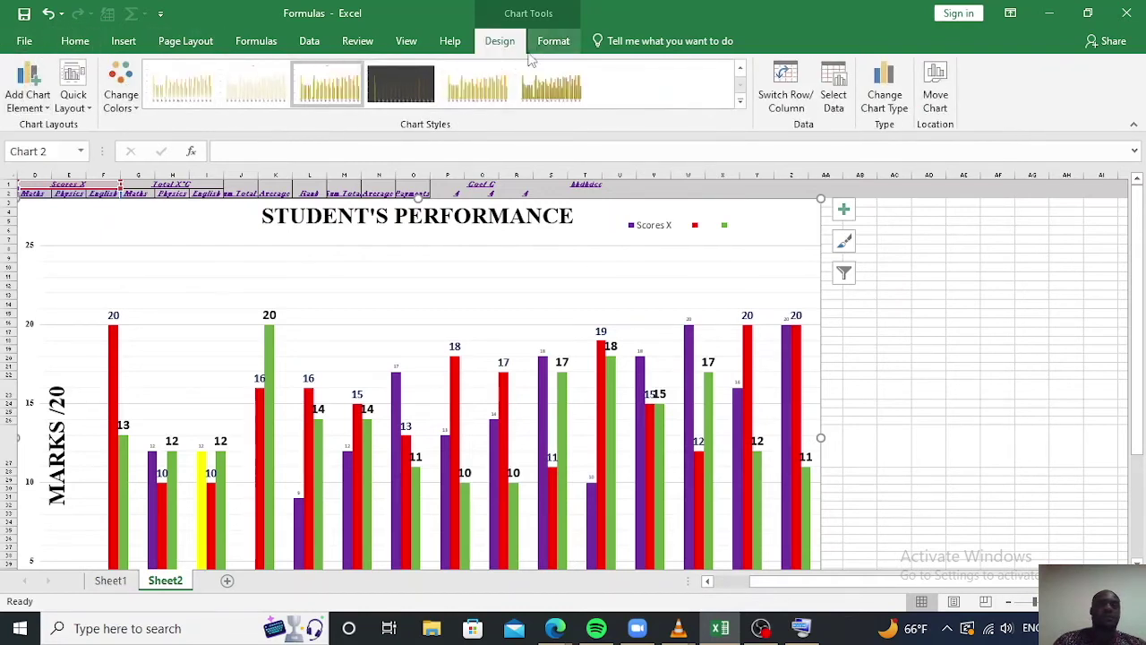
pyautogui.click(49, 109)
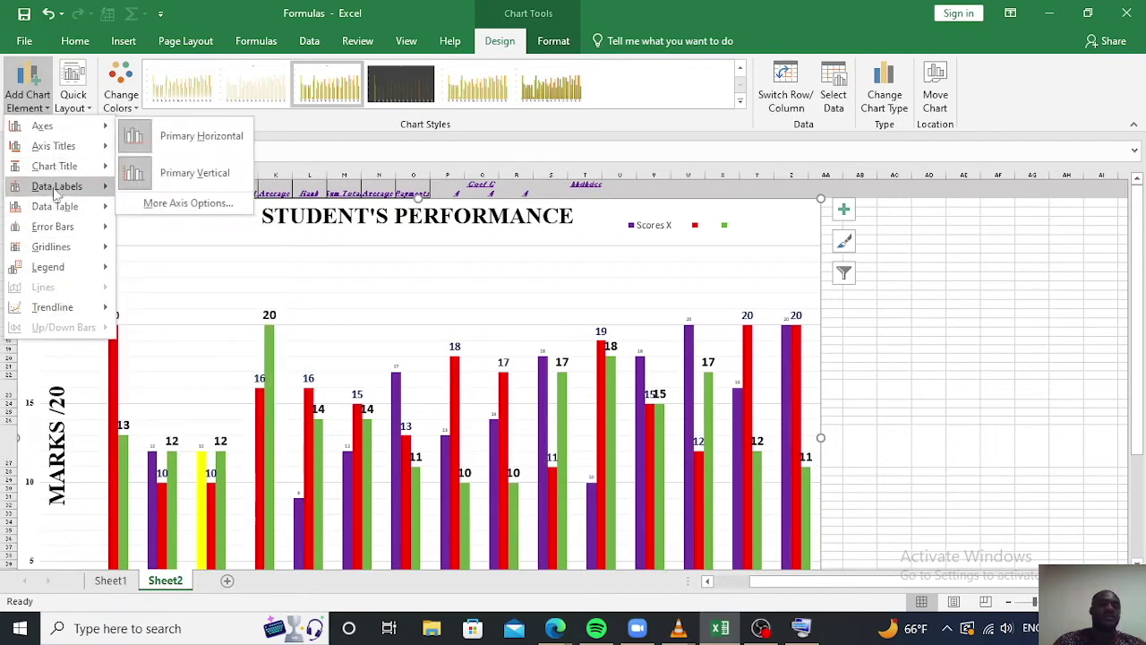
pyautogui.moveTo(64, 314)
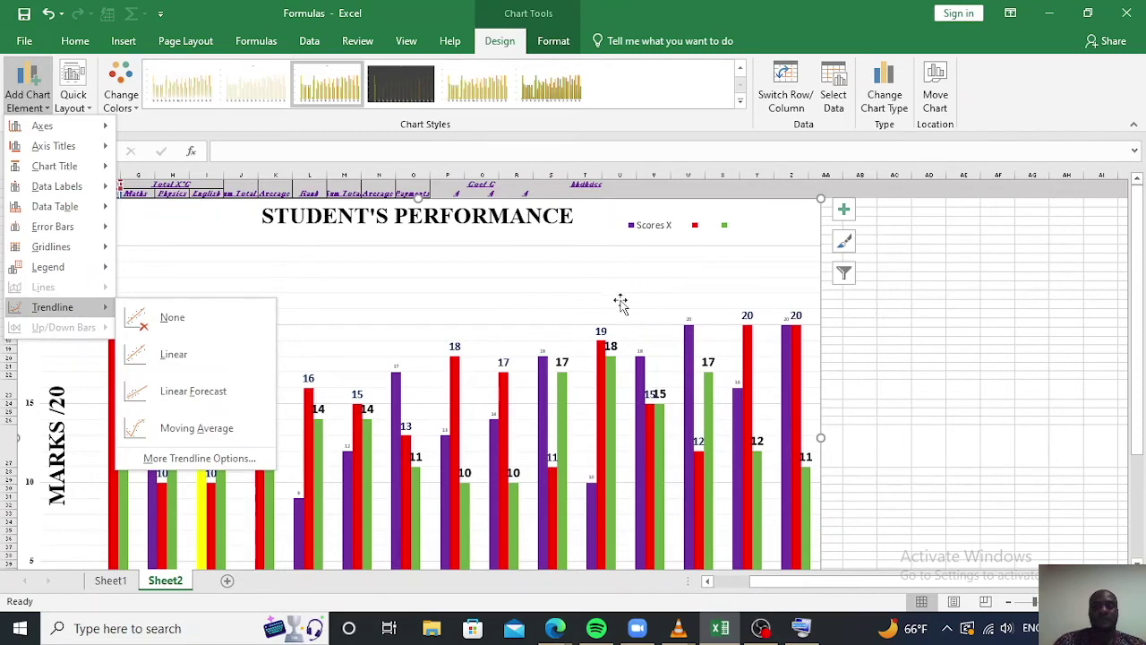
pyautogui.press('Down')
pyautogui.press('Right')
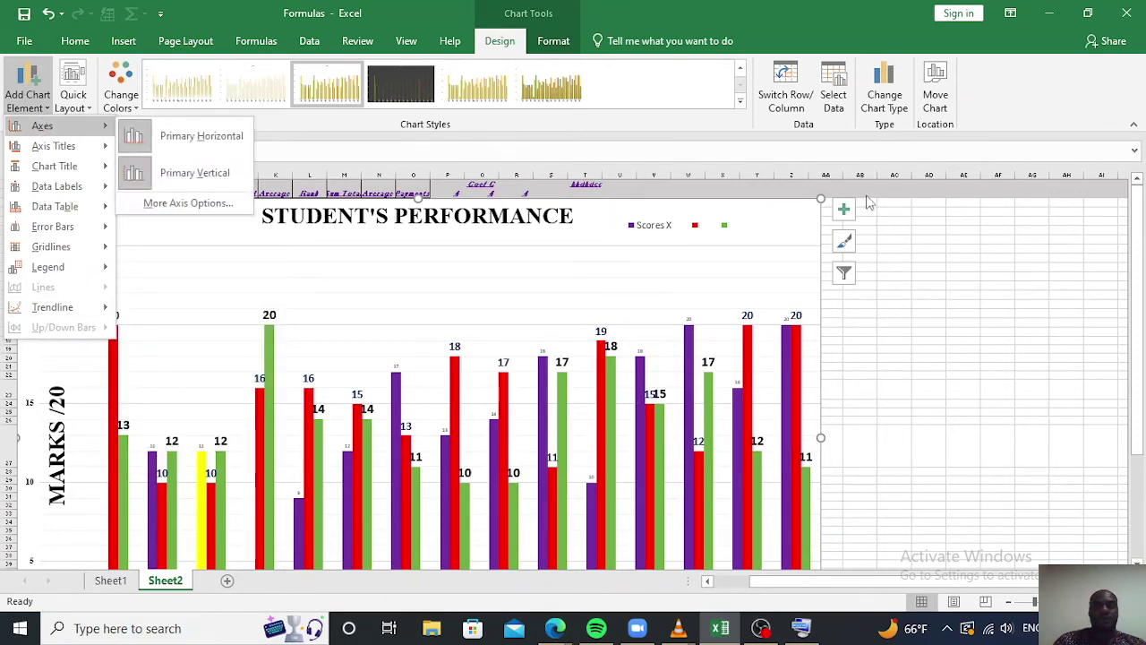
# - Review the Chart Elements checklist, then the Add Chart Element and Quick Layout options
pyautogui.click(843, 211)
pyautogui.click(842, 211)
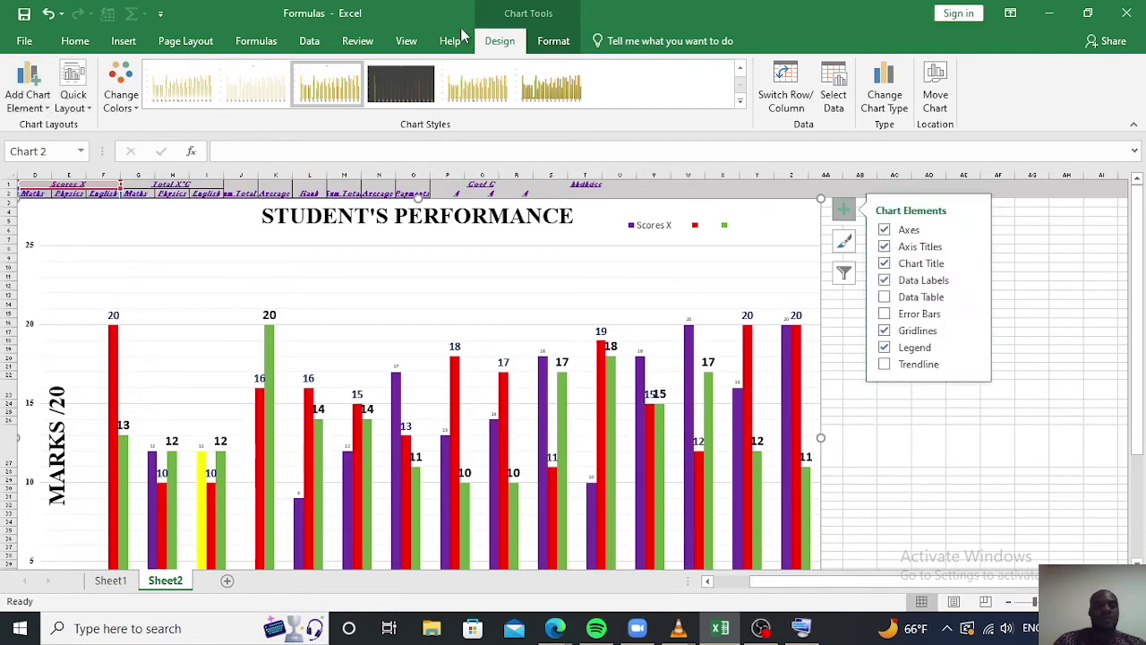
pyautogui.click(33, 108)
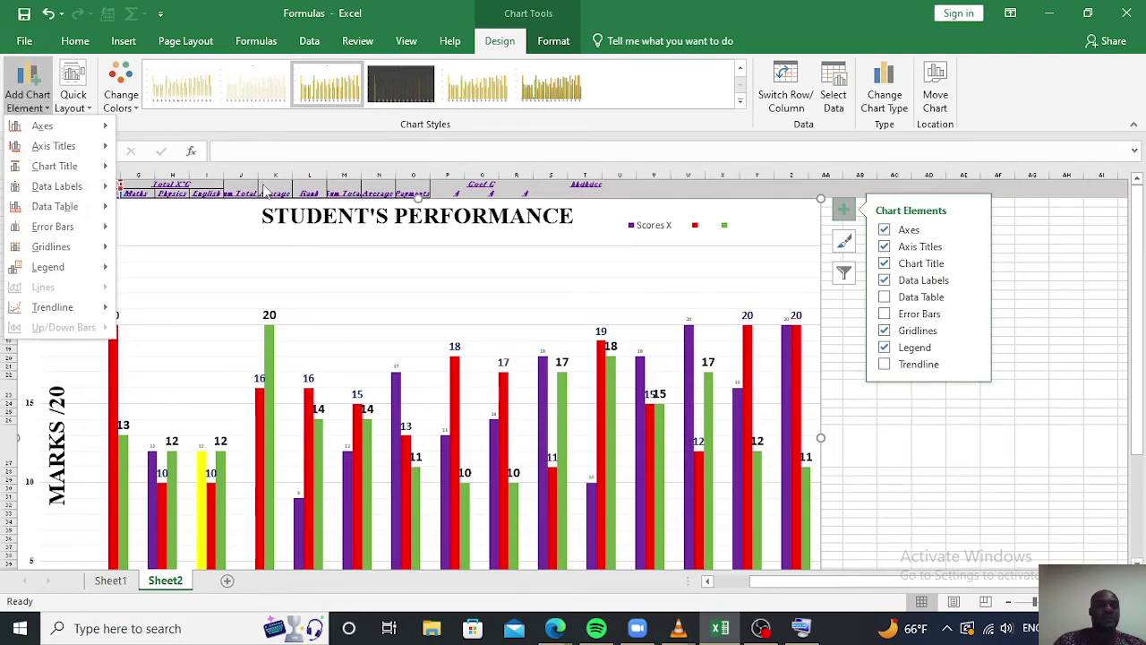
pyautogui.click(92, 109)
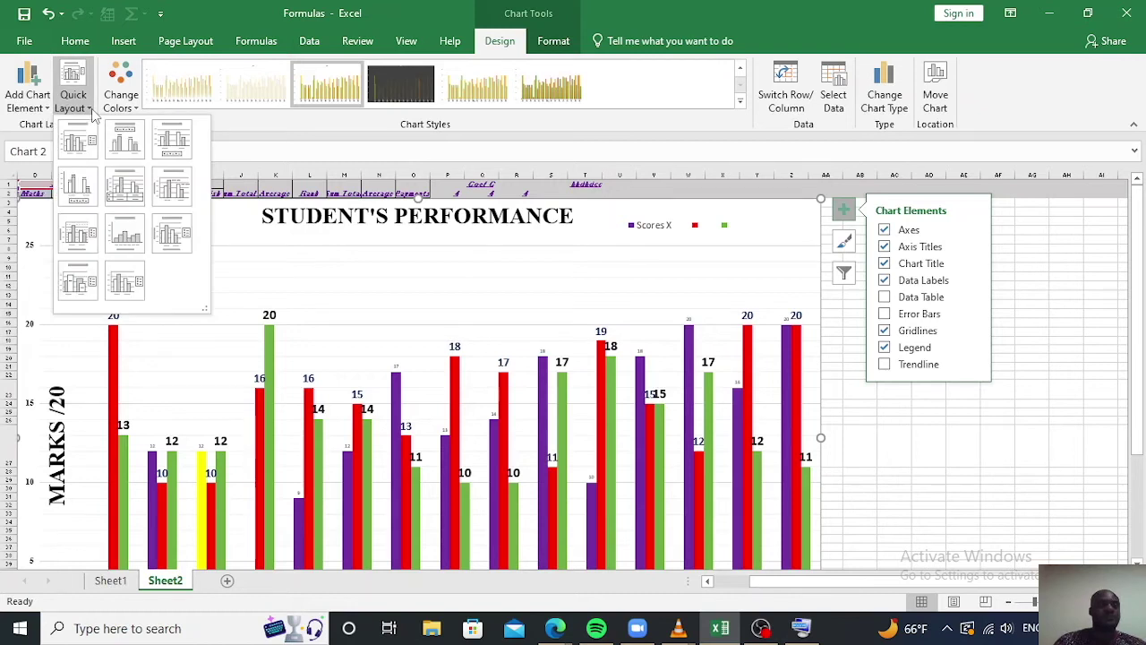
# - Show the Chart Tools Format tools and inspect the chart from title to student name labels
pyautogui.click(566, 45)
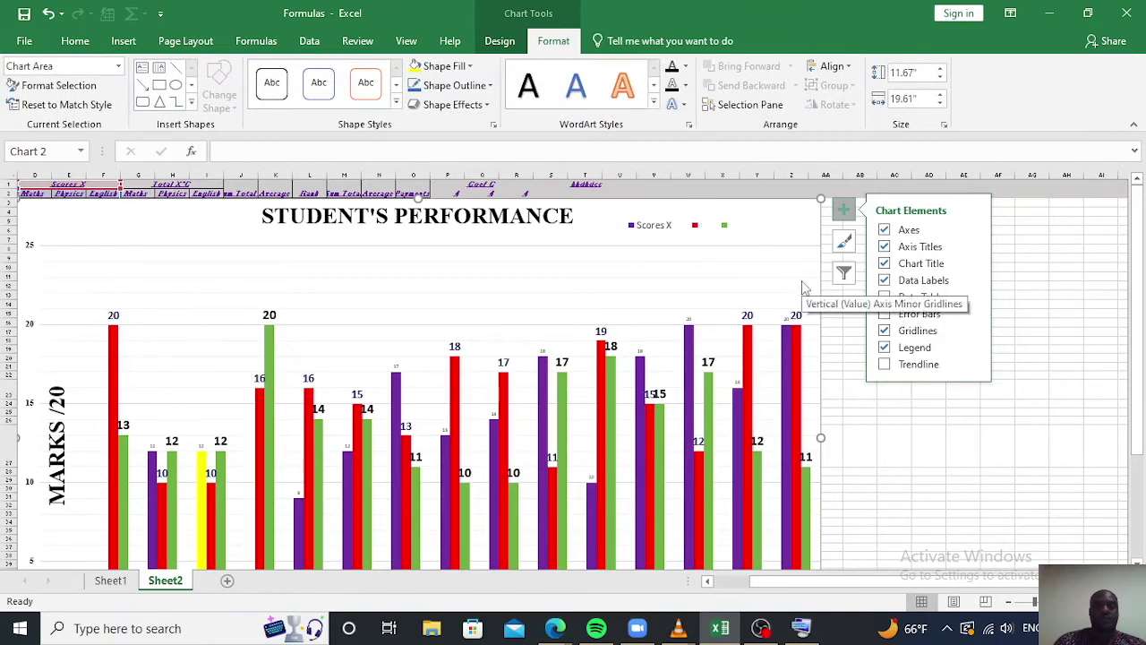
pyautogui.hscroll(-1, 788, 285)
pyautogui.scroll(-1, 755, 291)
pyautogui.scroll(-6, 754, 293)
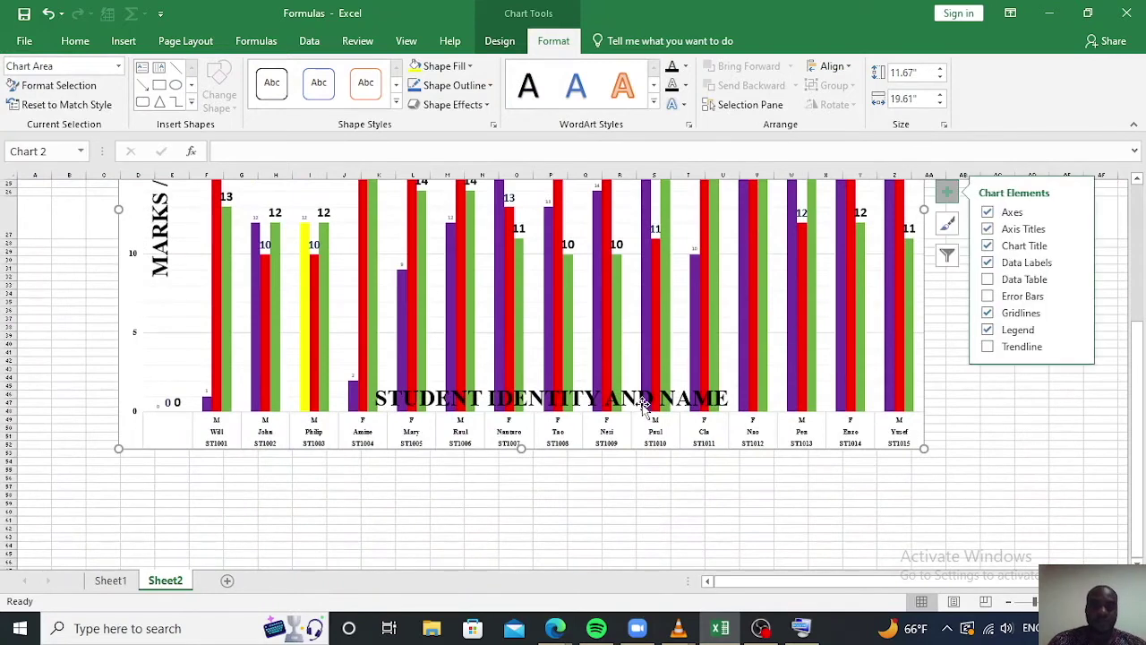
pyautogui.scroll(5, 643, 410)
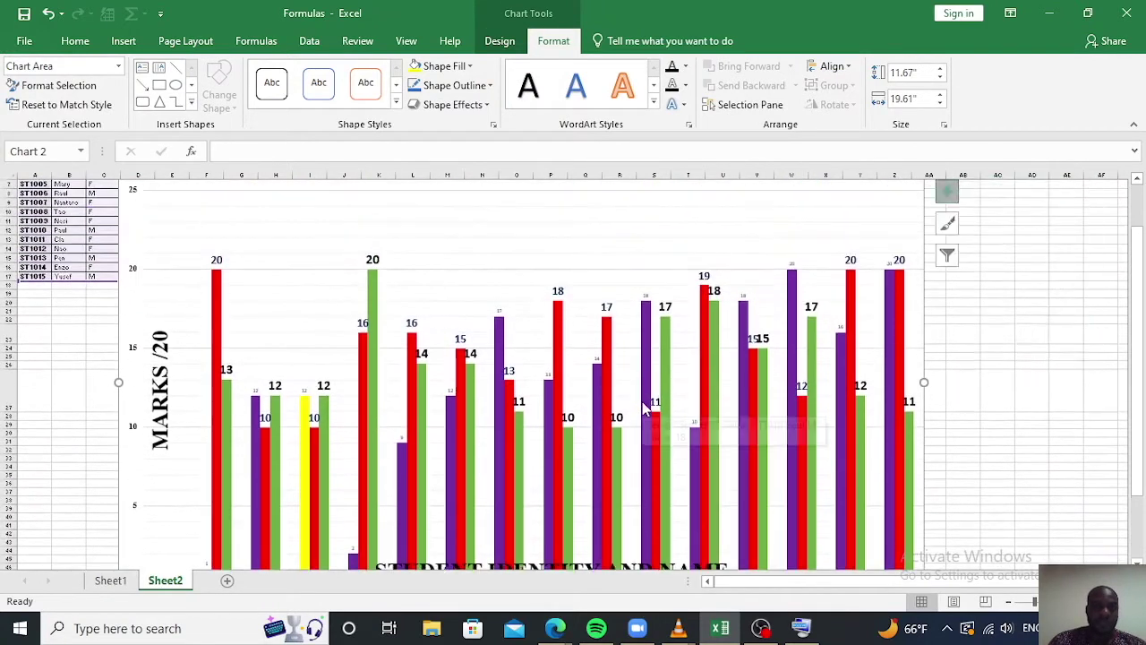
pyautogui.scroll(2, 643, 410)
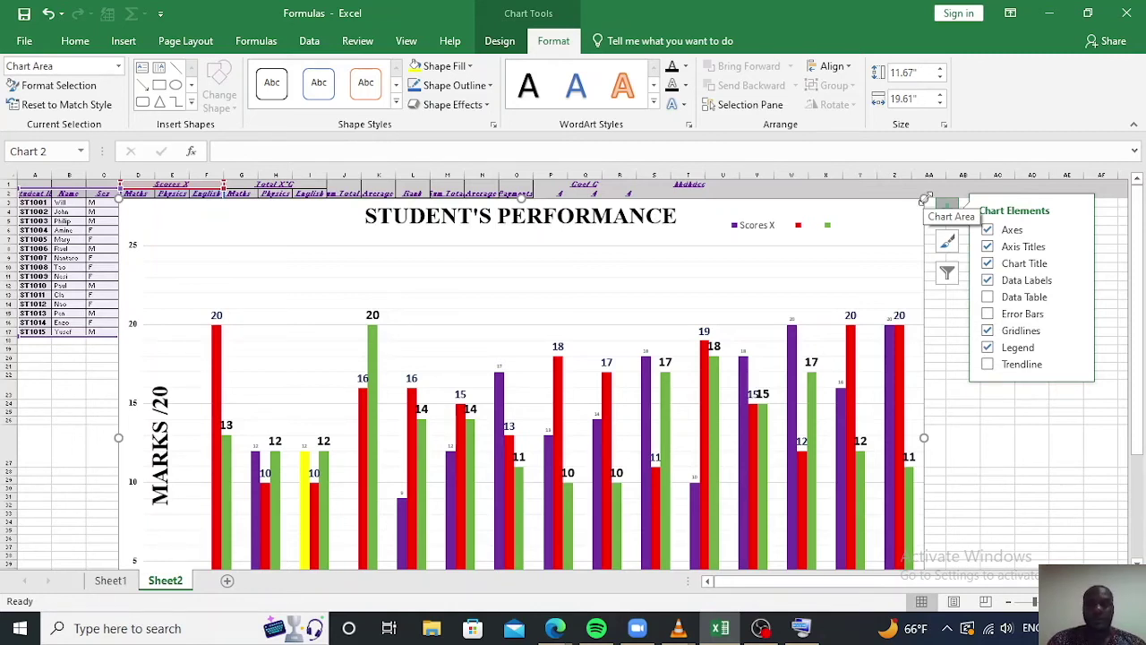
# - Shrink the chart from its top-right corner and move it up beside the data table
pyautogui.moveTo(926, 198); pyautogui.dragTo(682, 342)
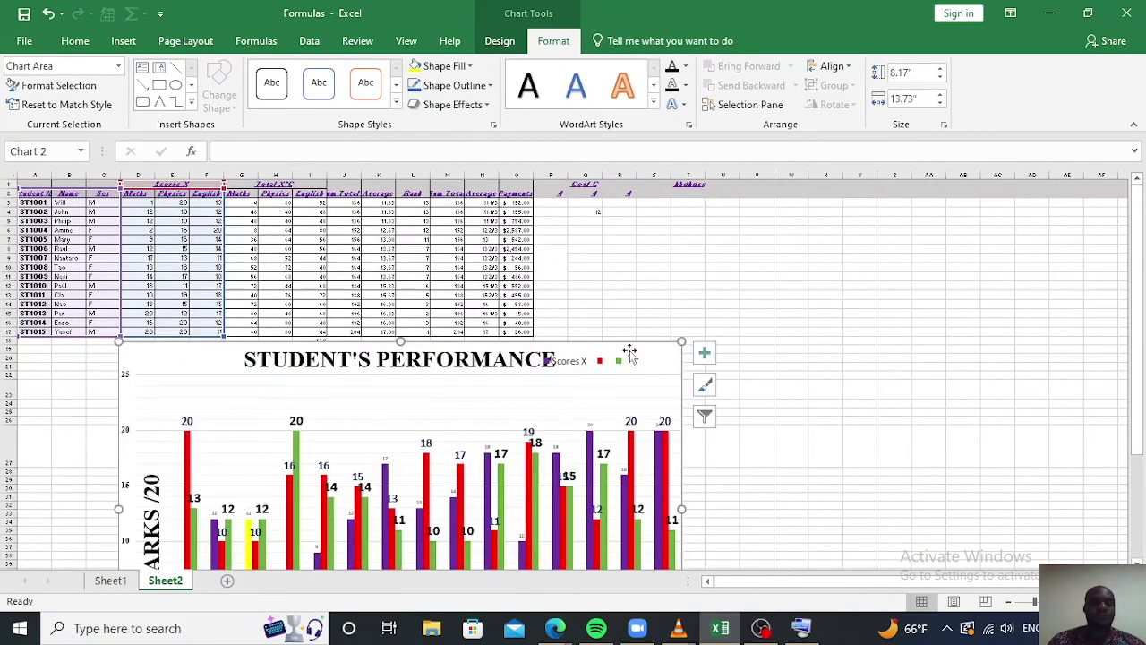
pyautogui.click(453, 390)
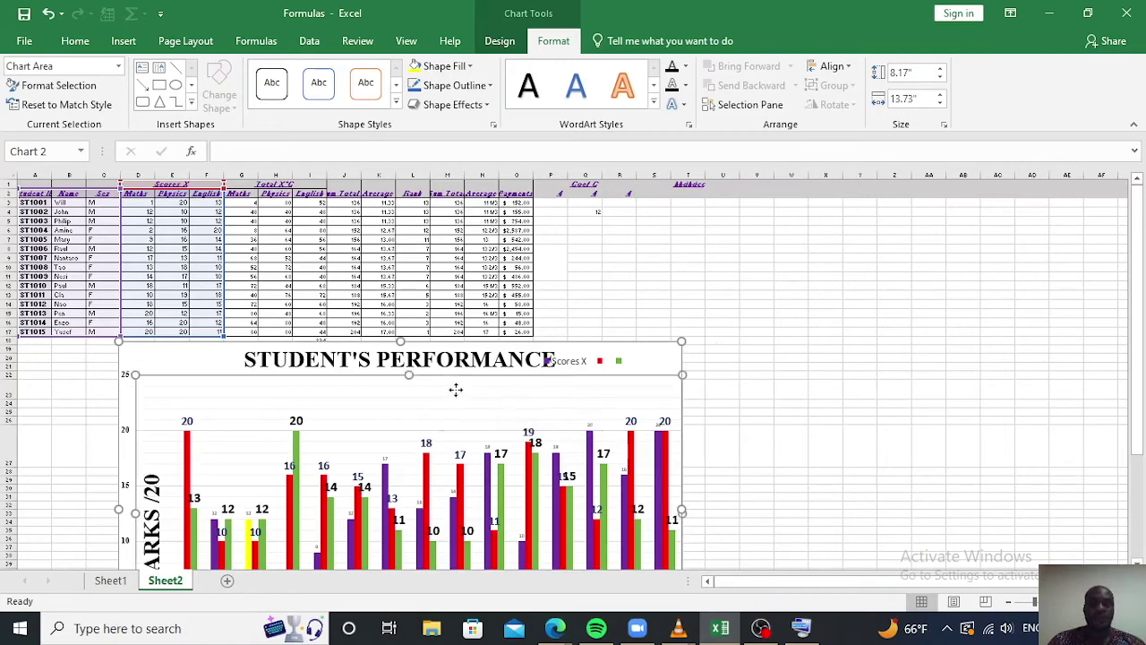
pyautogui.moveTo(578, 345); pyautogui.dragTo(996, 216)
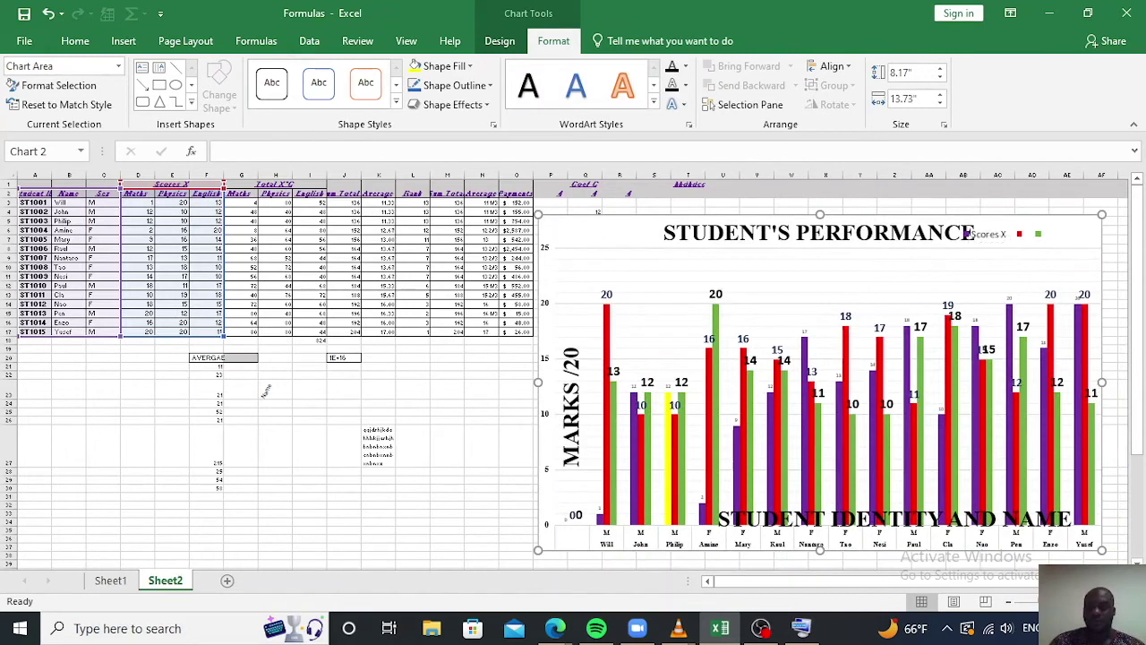
# - Shrink the chart from its corners toward 6.14 by 10.22 inches and shift it left
pyautogui.keyDown('ctrl'); pyautogui.scroll(3, 564, 376); pyautogui.keyUp('ctrl')
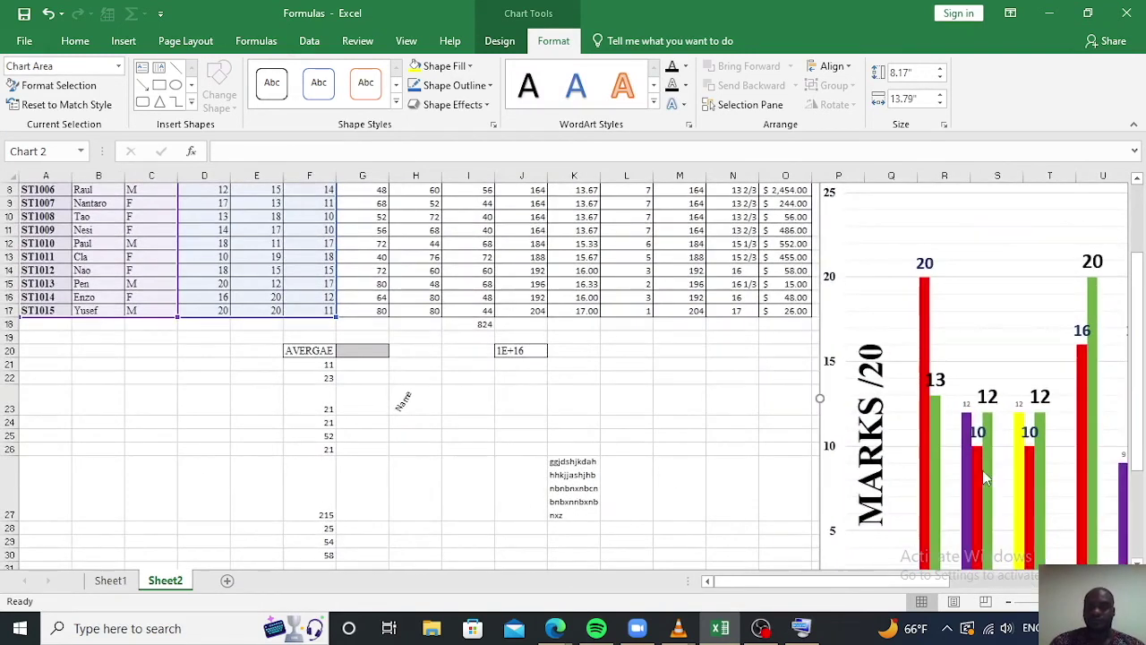
pyautogui.scroll(3, 831, 497)
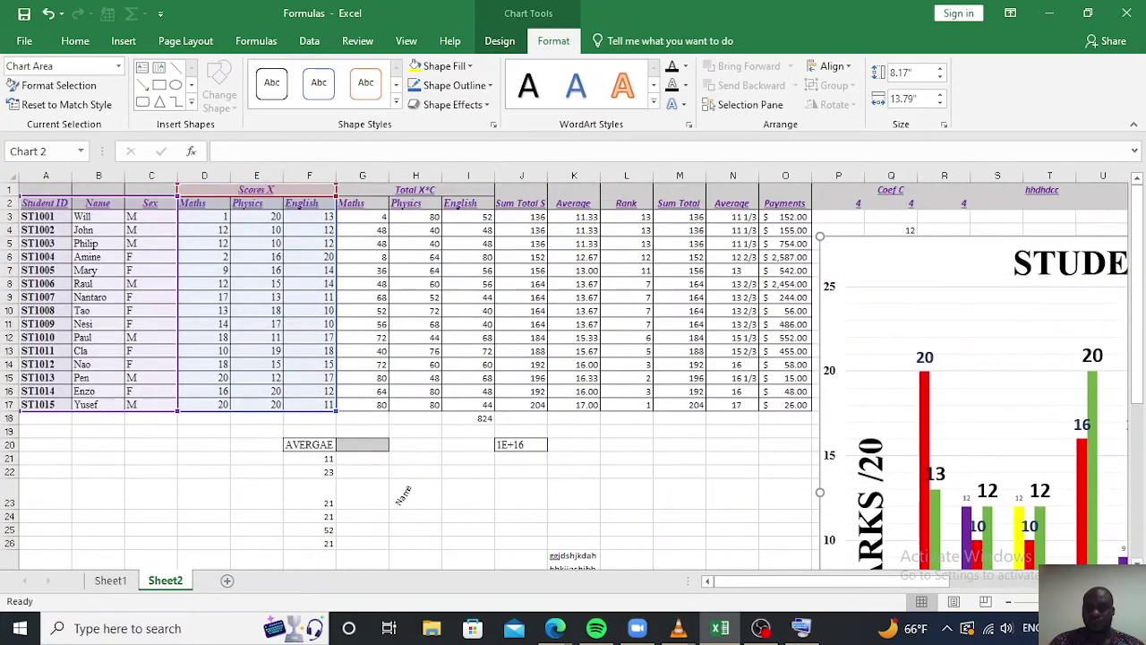
pyautogui.scroll(-1, 822, 434)
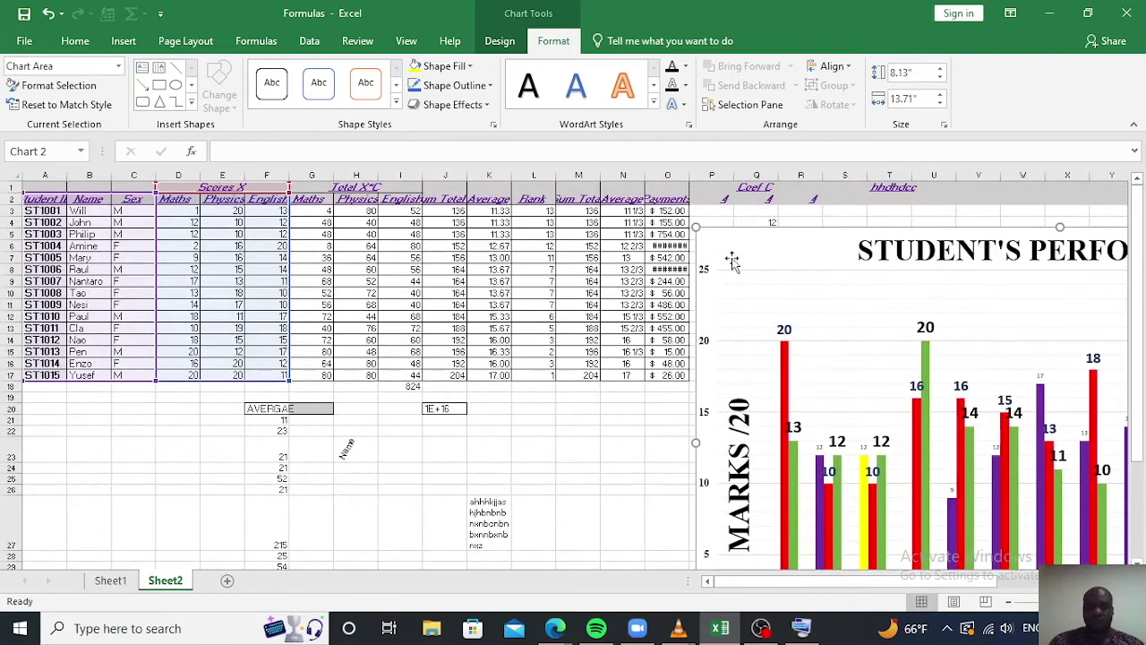
pyautogui.moveTo(698, 228); pyautogui.dragTo(736, 222)
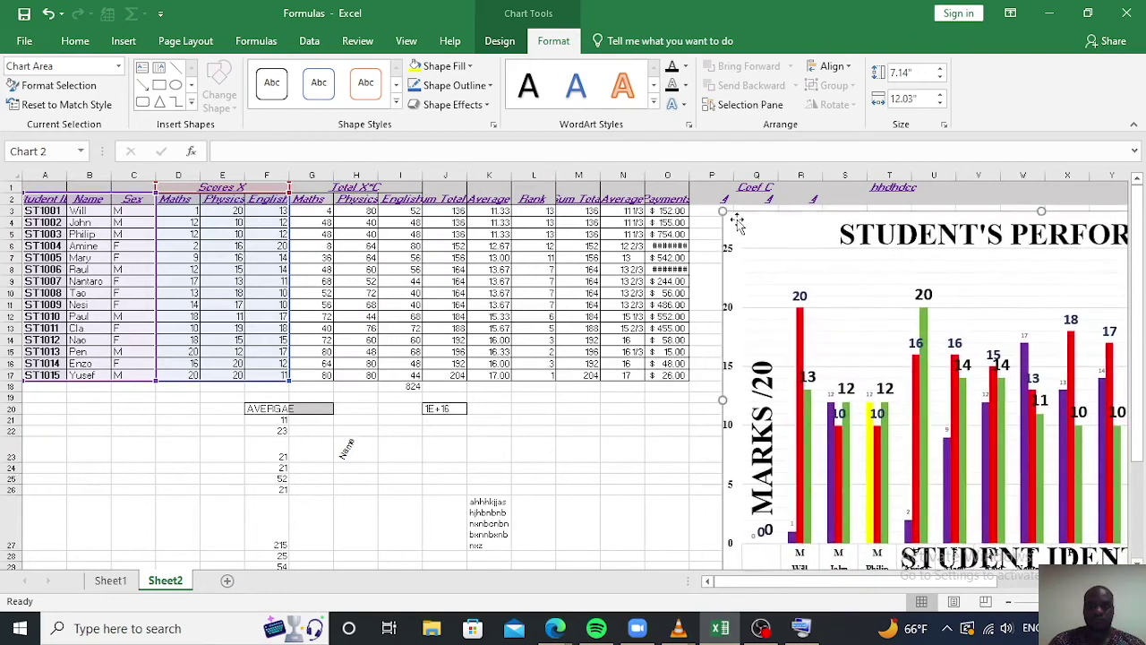
pyautogui.moveTo(769, 288); pyautogui.dragTo(817, 339)
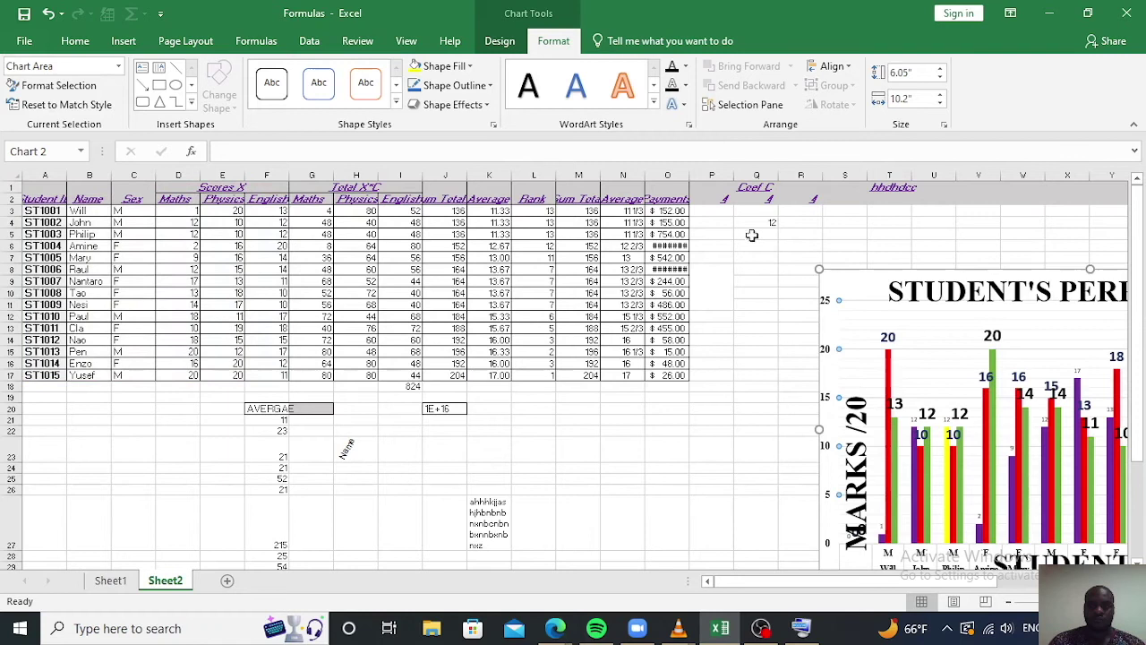
pyautogui.moveTo(854, 271); pyautogui.dragTo(742, 220)
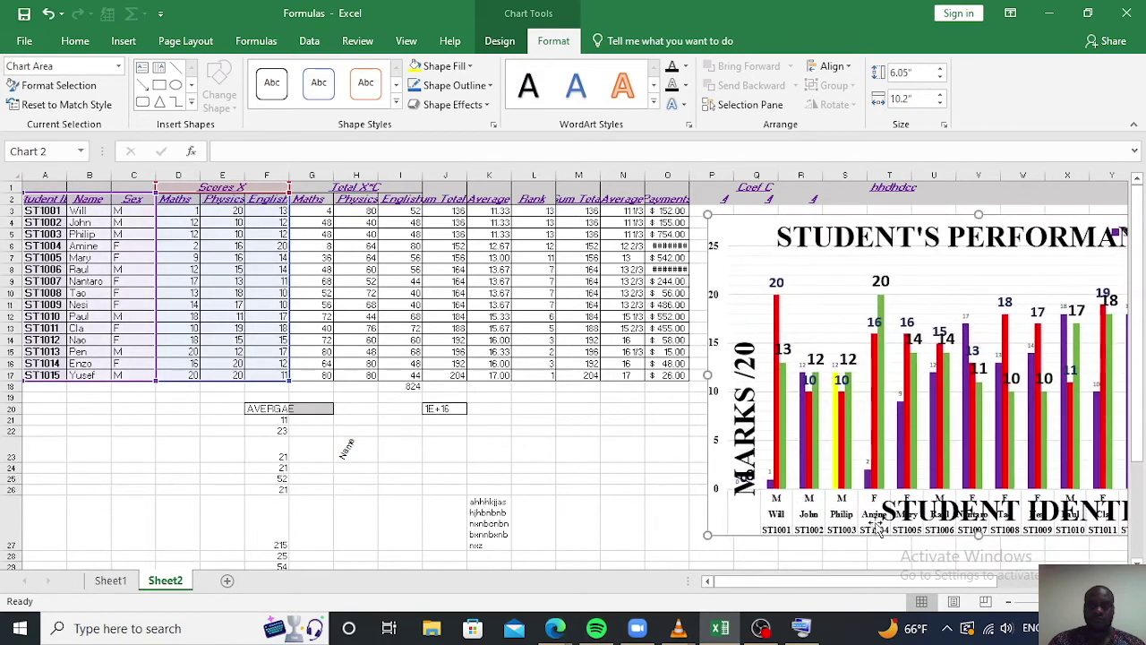
# - Zoom the worksheet out and position the chart snugly beside the student table
pyautogui.click(1034, 602)
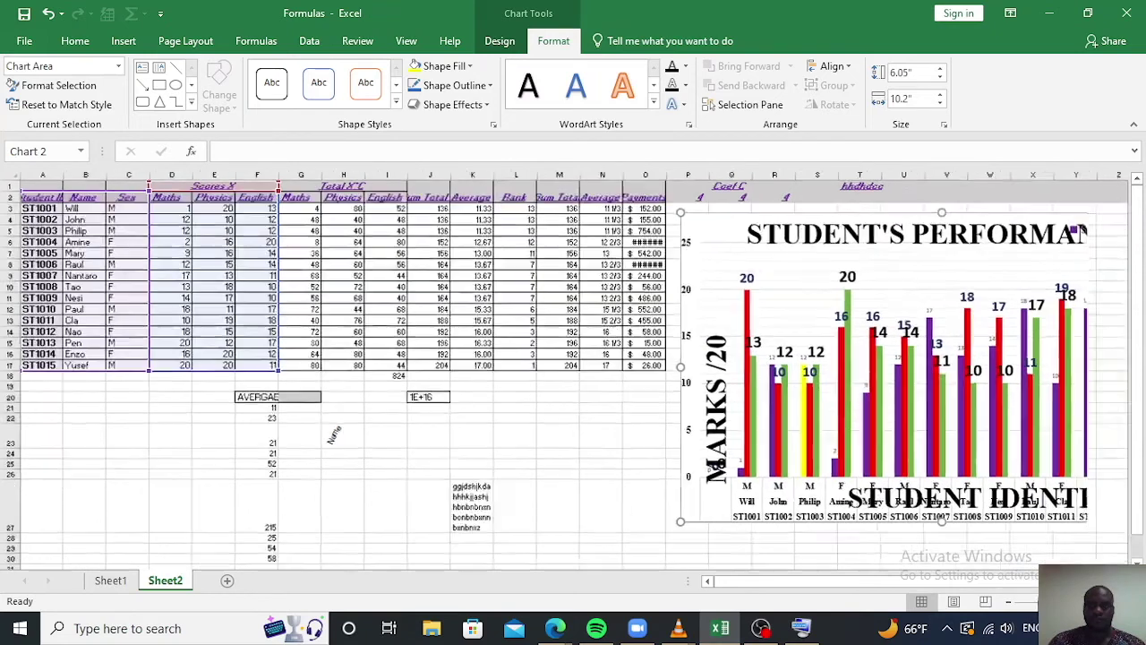
pyautogui.click(1034, 606)
pyautogui.click(1032, 606)
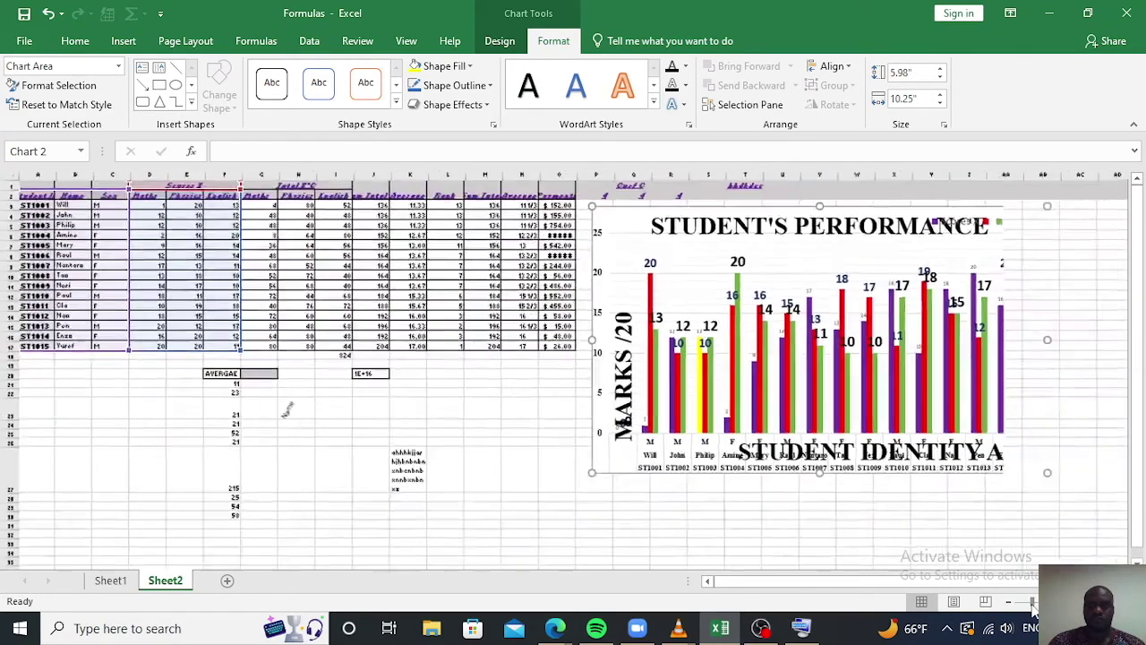
pyautogui.click(1034, 608)
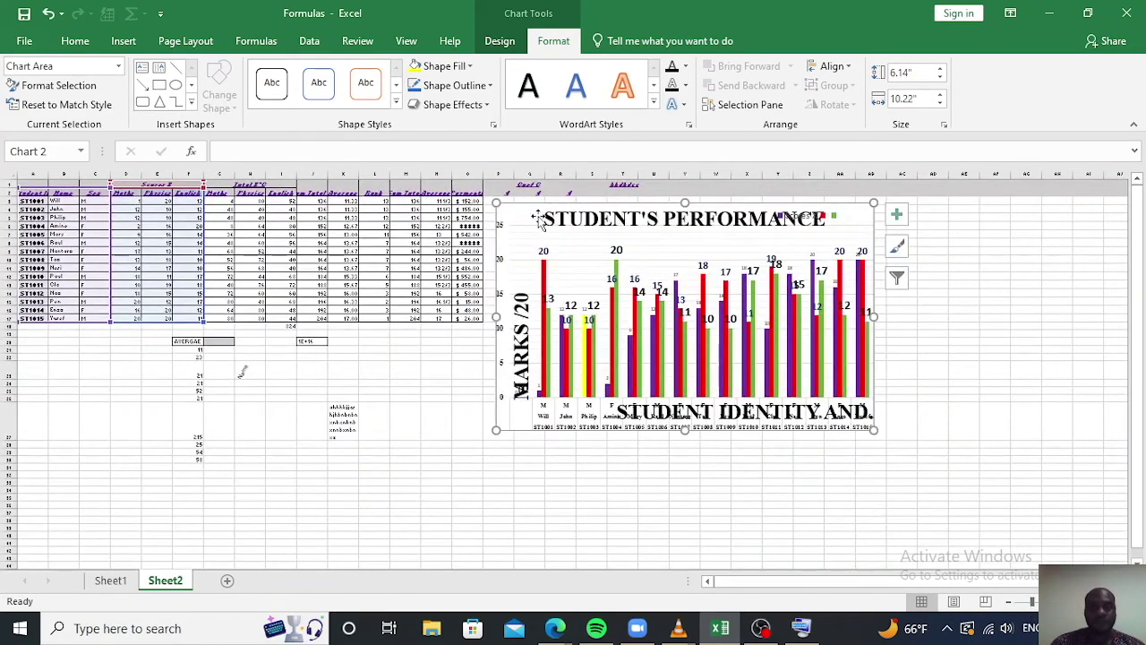
pyautogui.moveTo(537, 220); pyautogui.dragTo(576, 224)
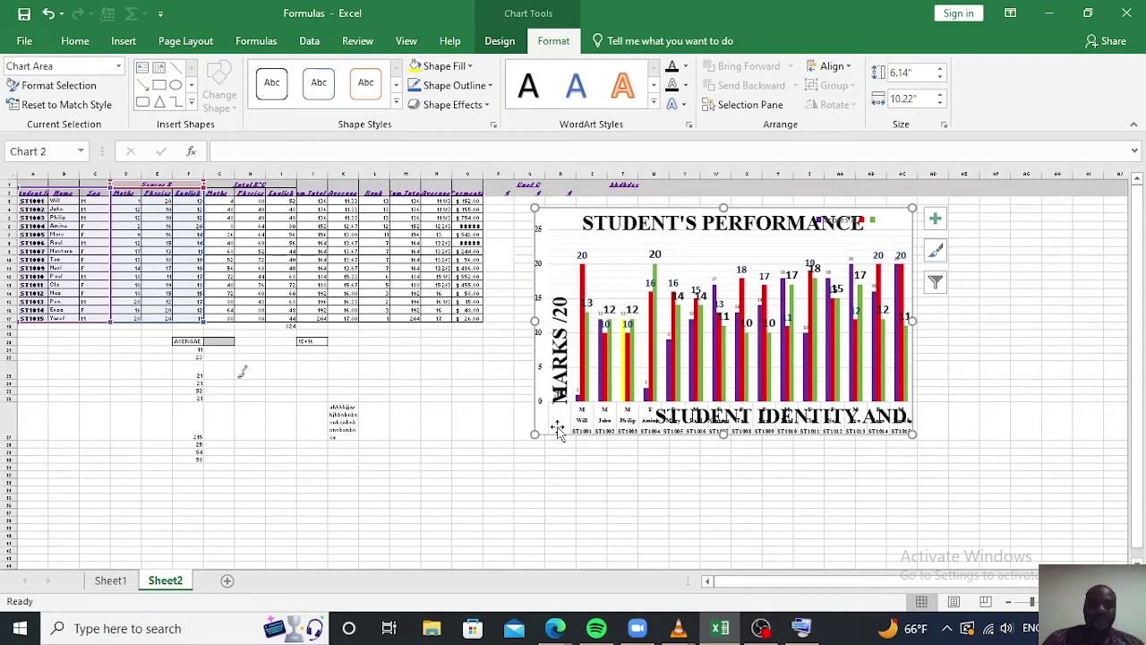
pyautogui.moveTo(559, 428); pyautogui.dragTo(526, 421)
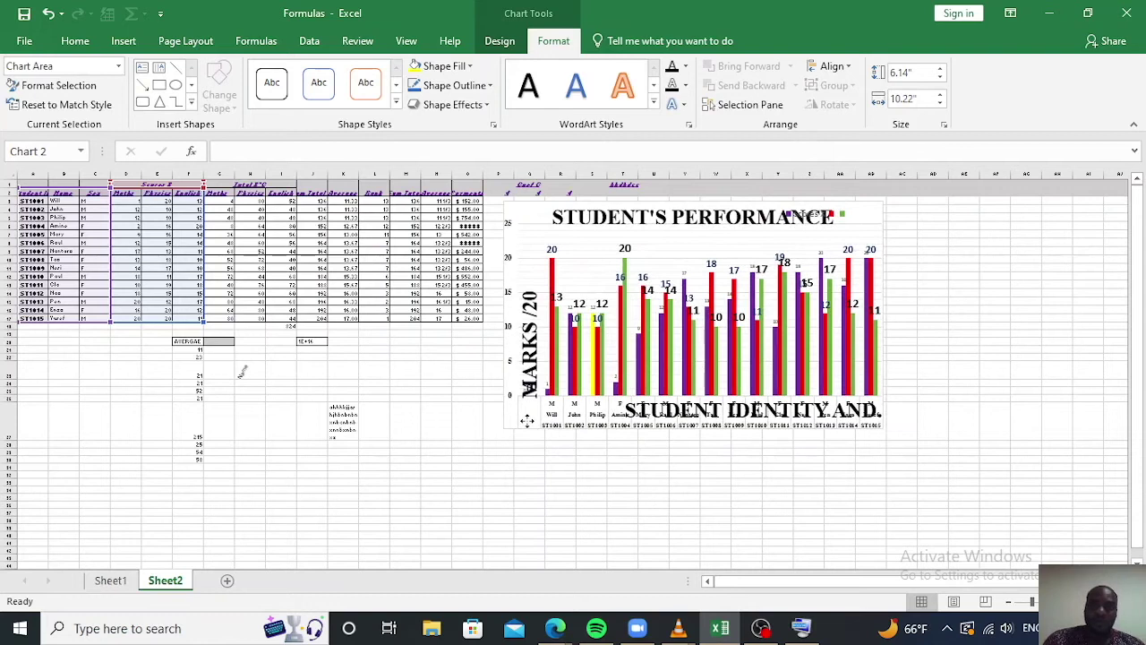
pyautogui.moveTo(528, 425); pyautogui.dragTo(529, 427)
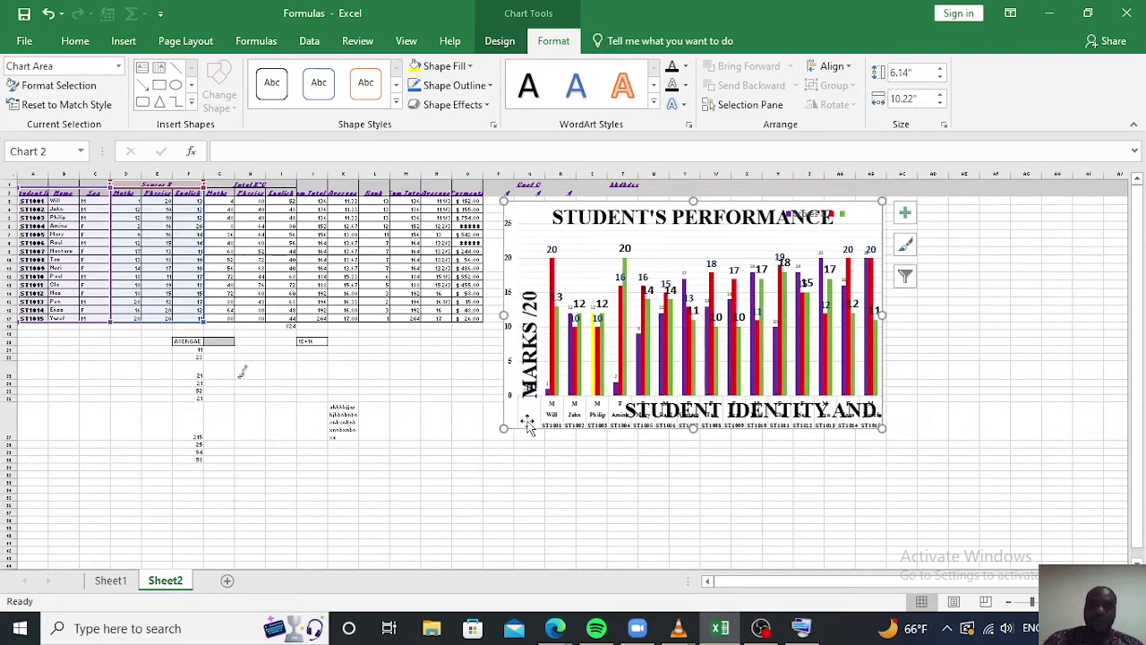
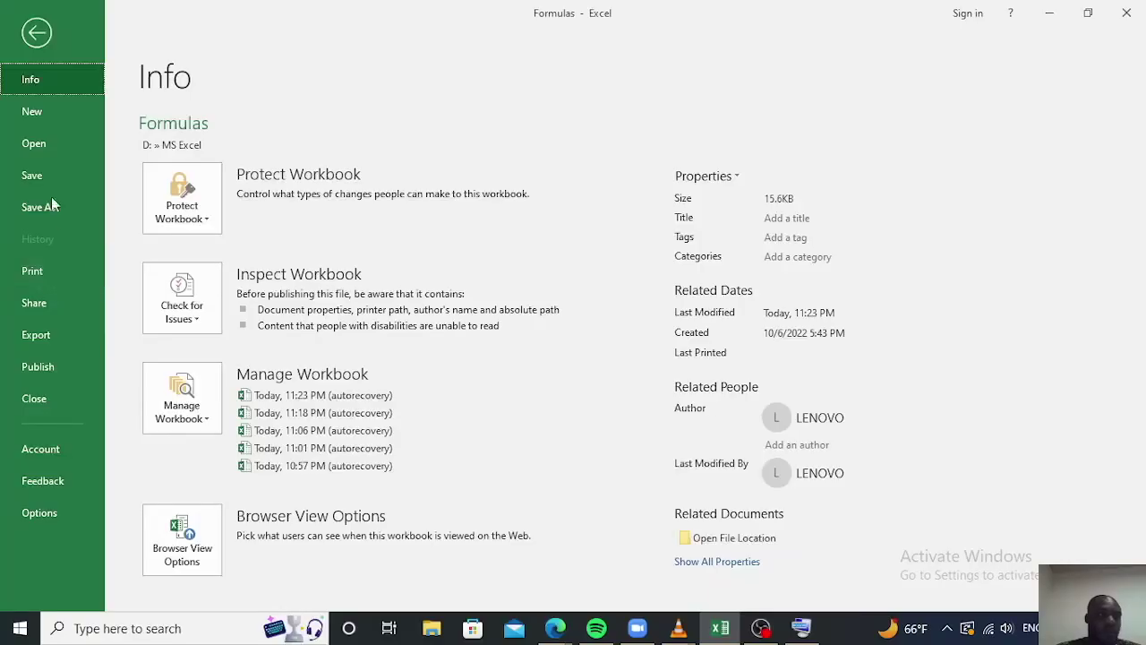
# - Preview 'Print Selected Chart' on Microsoft Print to PDF, then go back to Sheet2
pyautogui.click(44, 273)
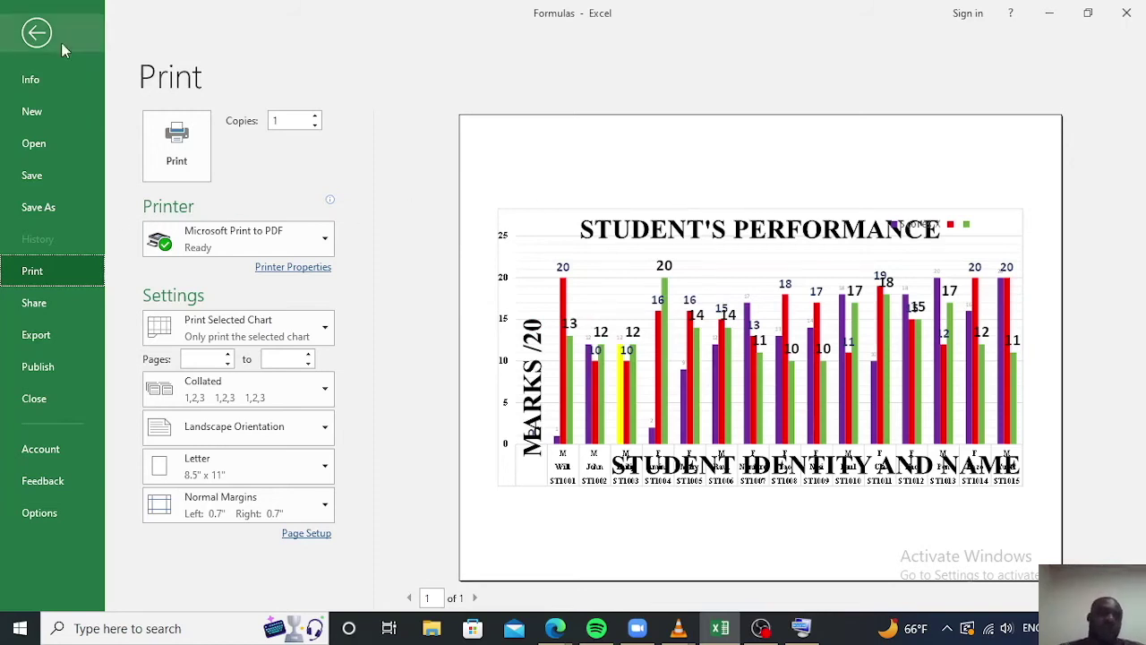
pyautogui.click(38, 34)
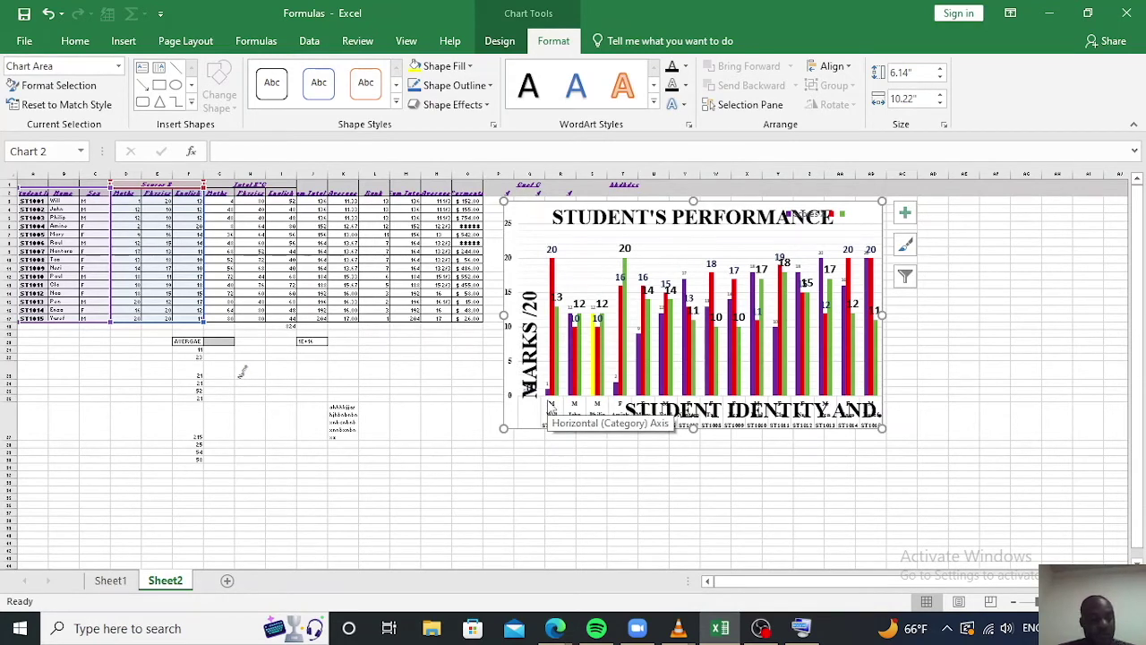
pyautogui.click(540, 519)
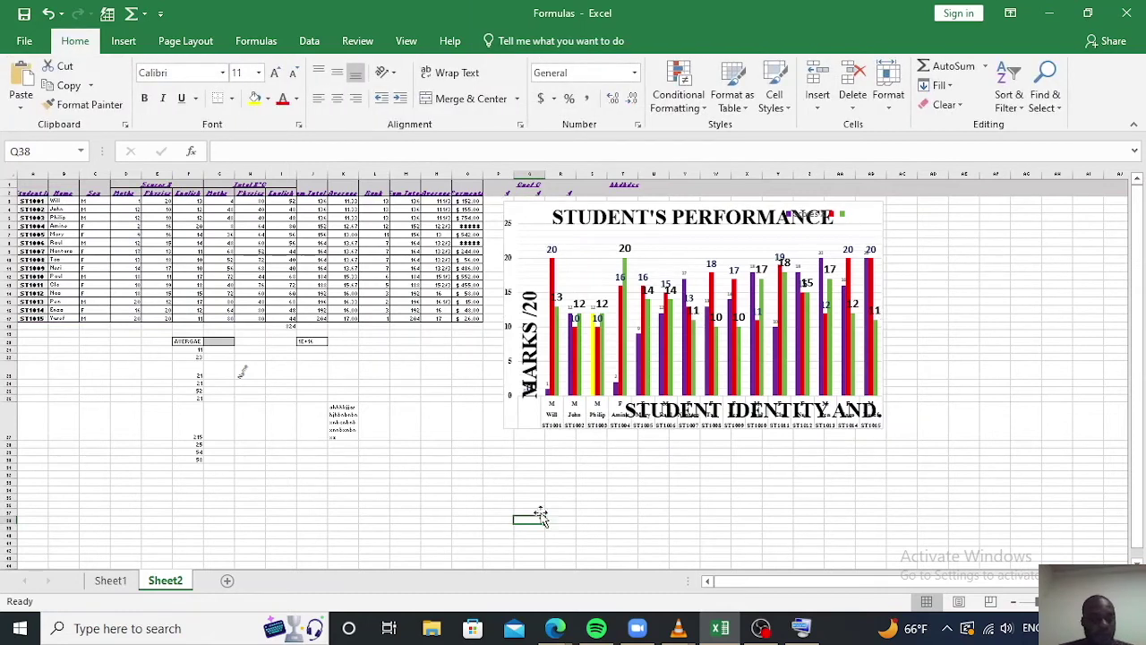
pyautogui.click(25, 42)
pyautogui.click(53, 271)
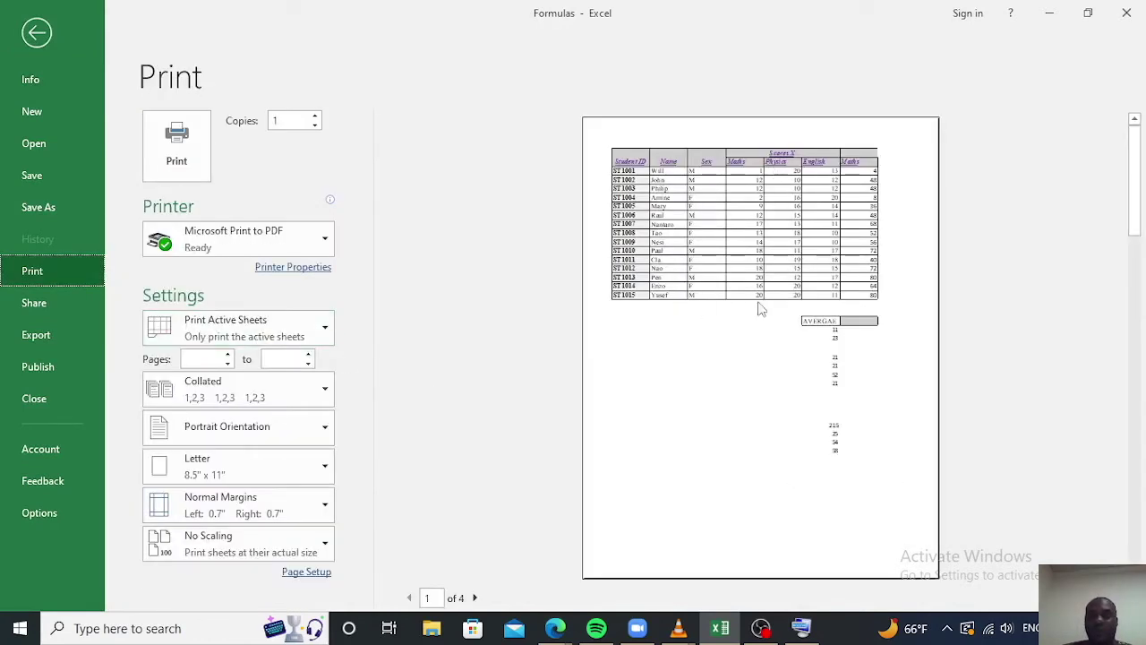
pyautogui.click(476, 598)
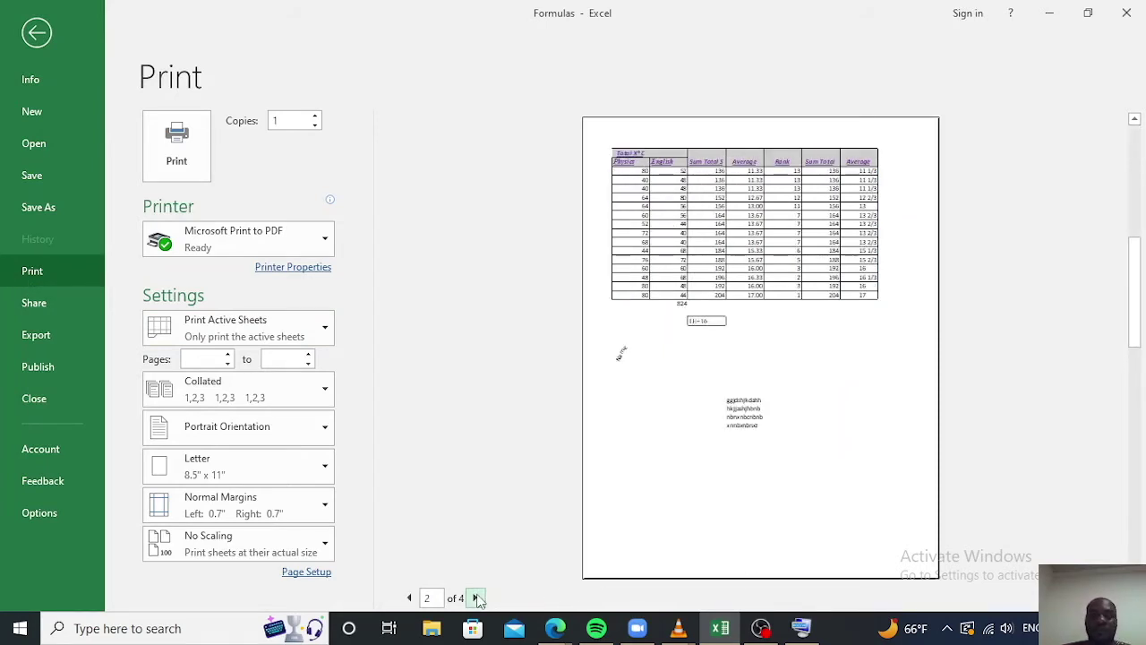
pyautogui.click(475, 598)
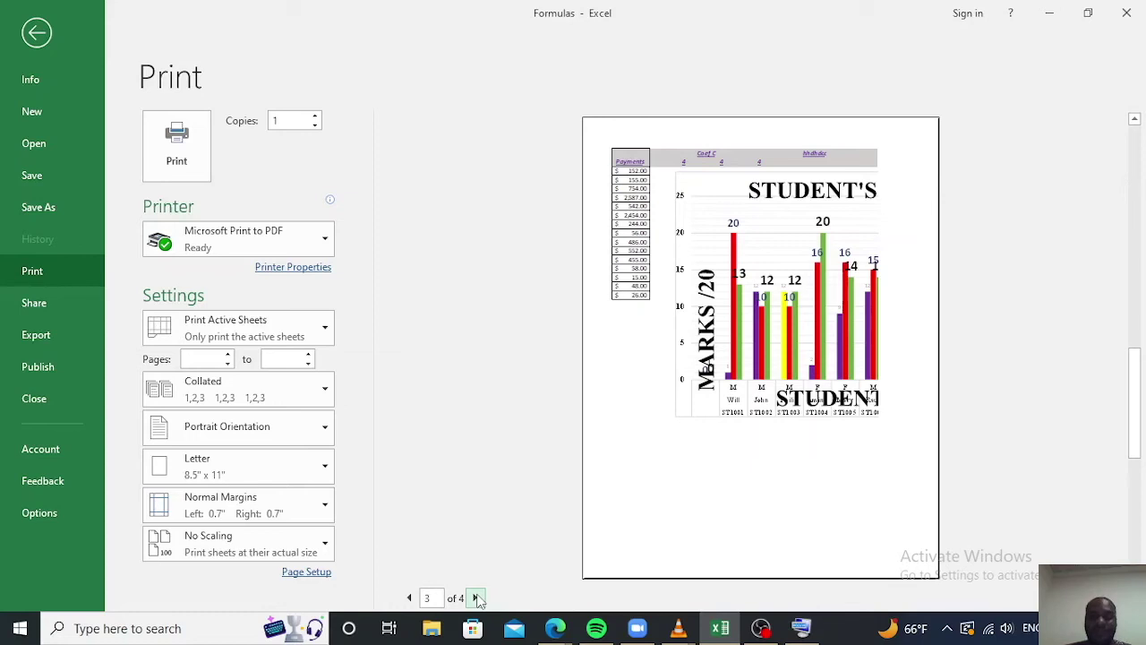
pyautogui.click(476, 598)
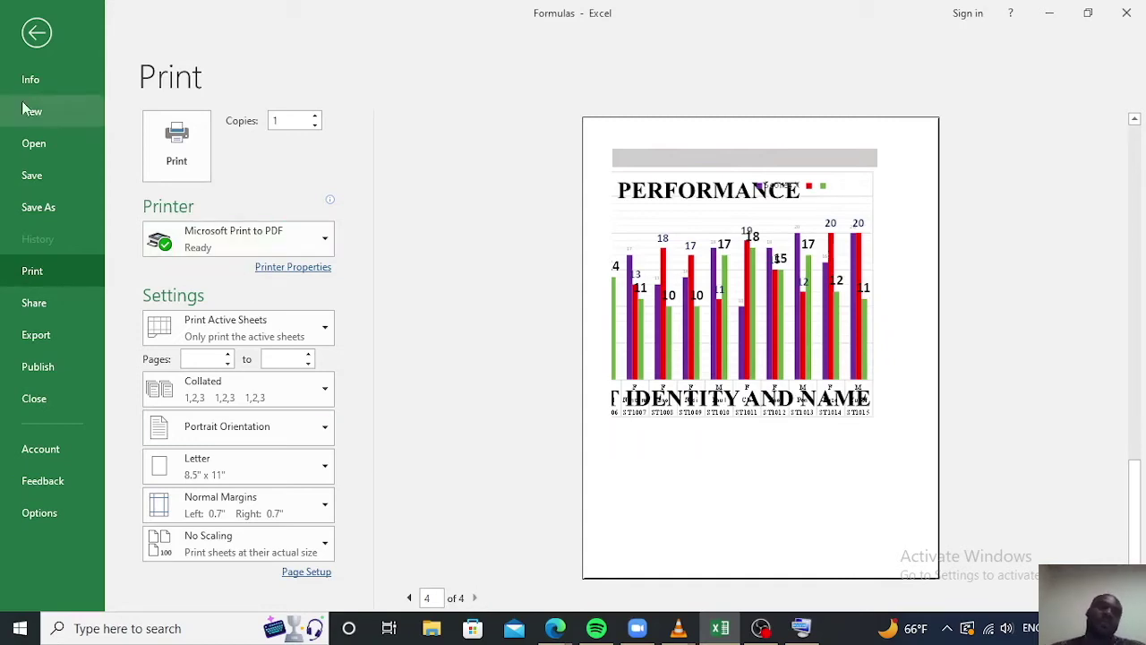
pyautogui.click(37, 34)
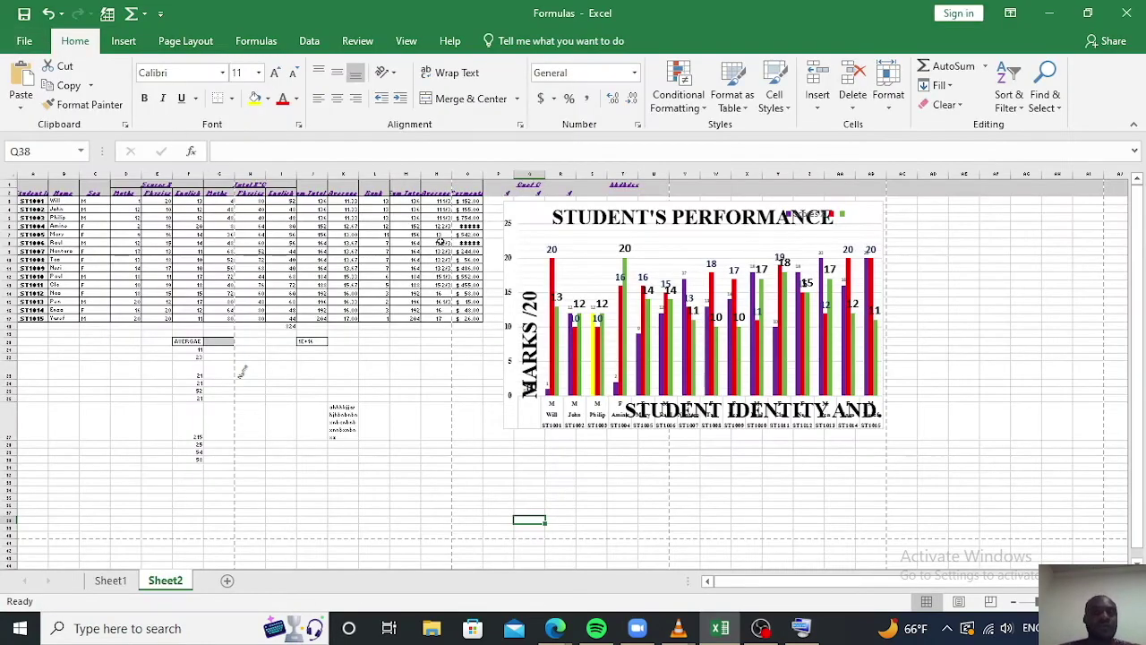
# - Set Sheet2's page orientation to Landscape
pyautogui.click(186, 41)
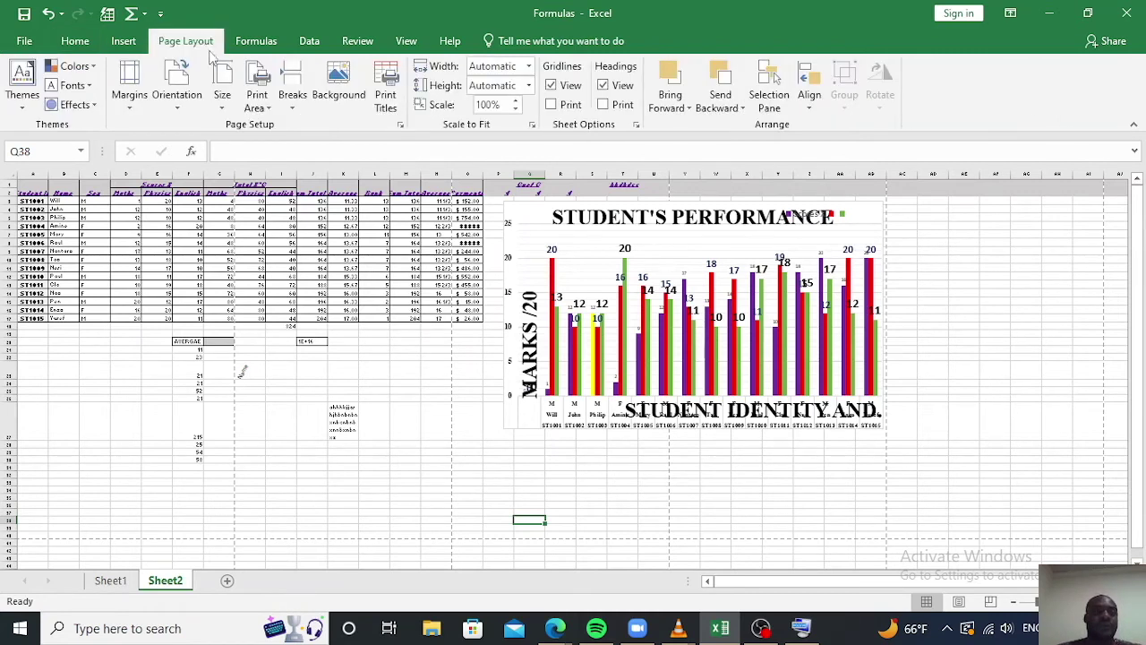
pyautogui.click(183, 108)
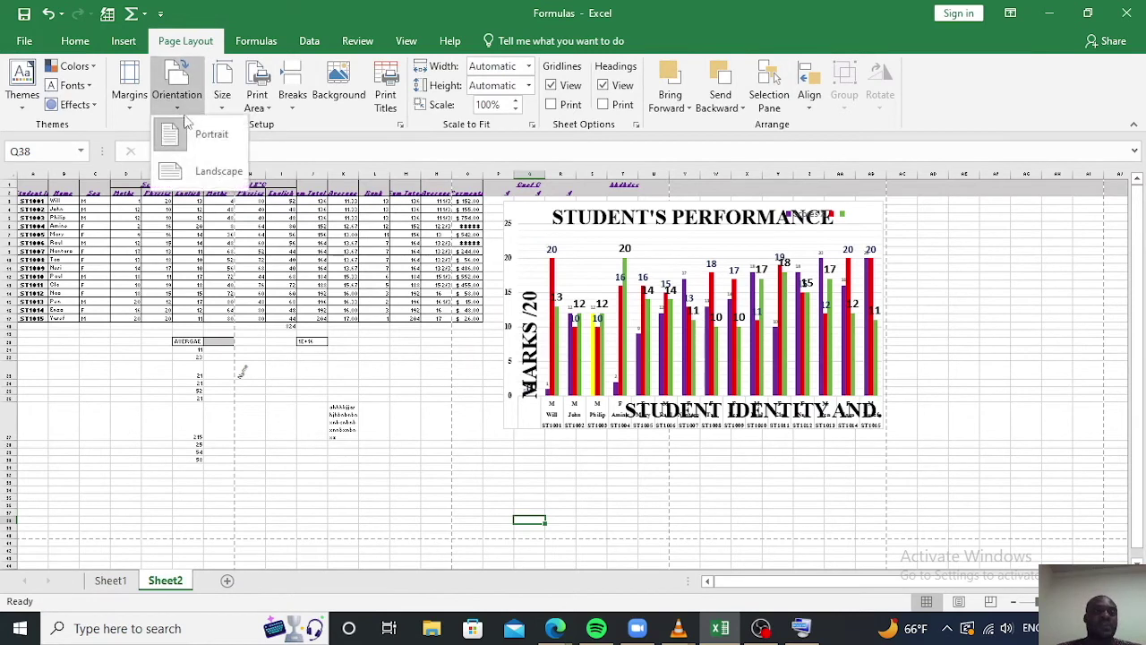
pyautogui.click(205, 172)
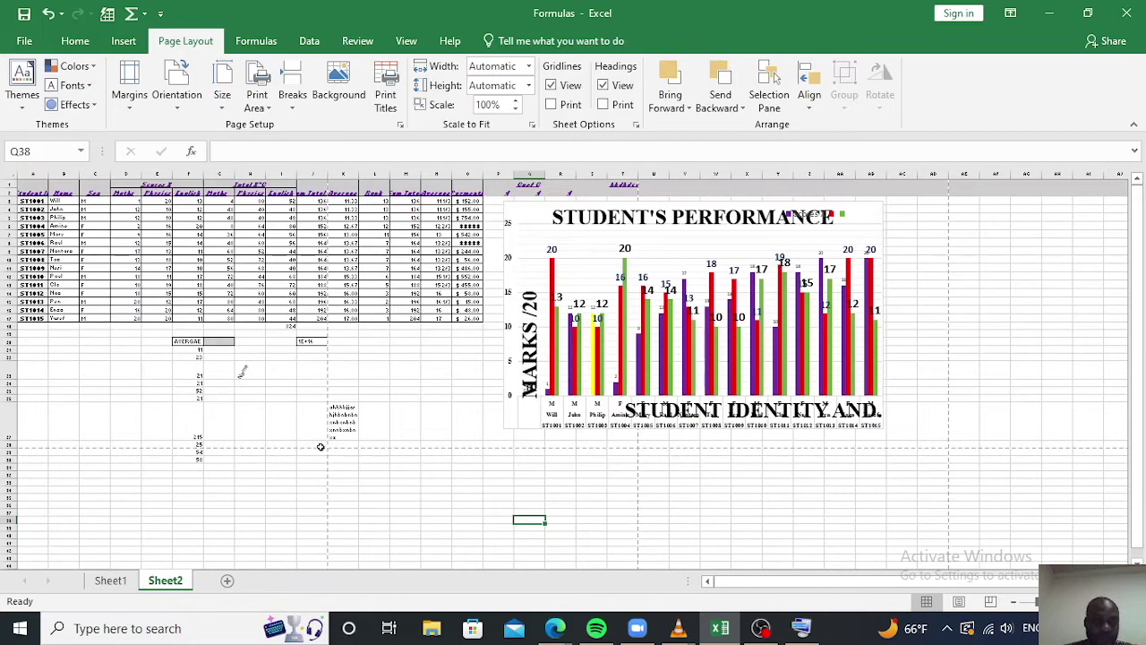
# - Select cell I28 and column J, then open the workbook's File Info page
pyautogui.click(282, 443)
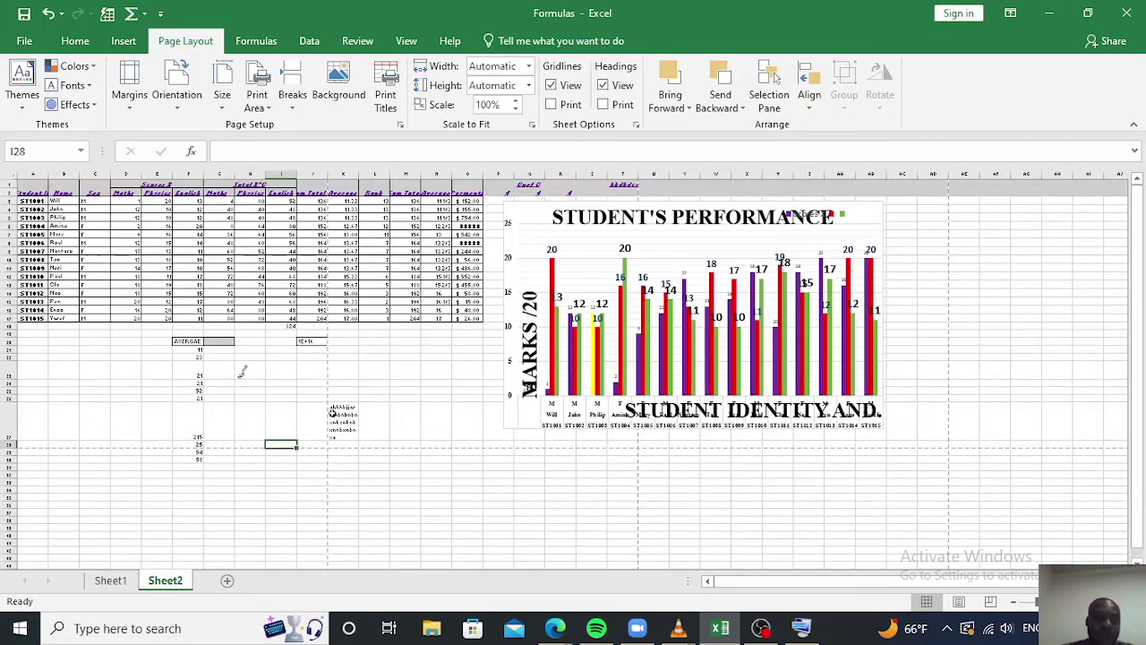
pyautogui.click(314, 172)
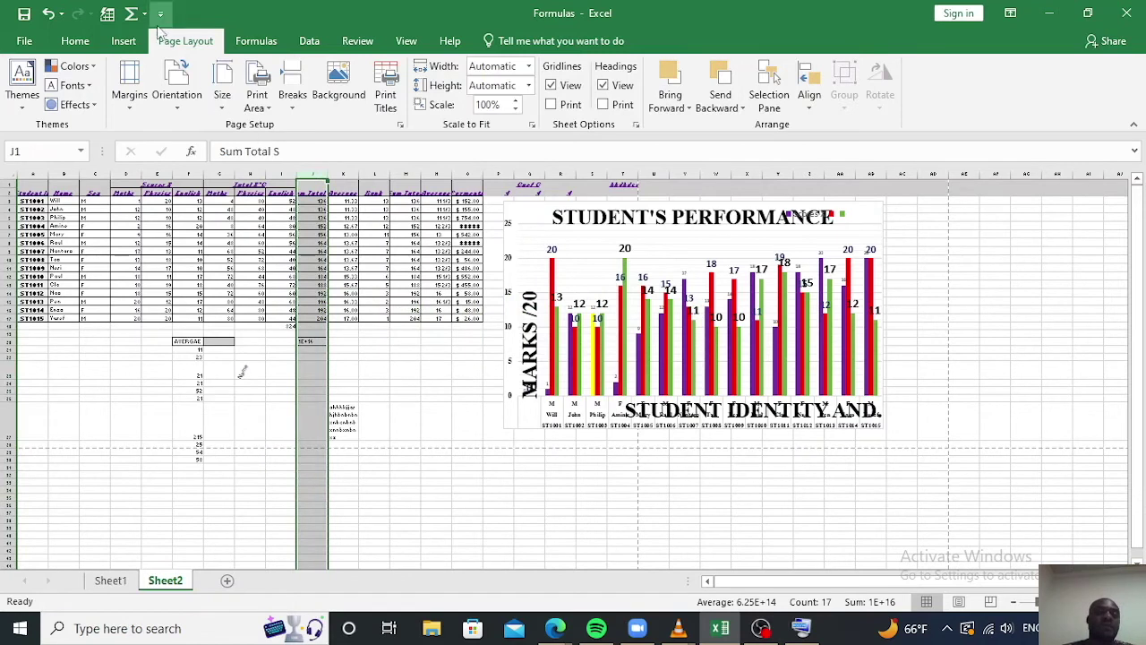
pyautogui.click(24, 42)
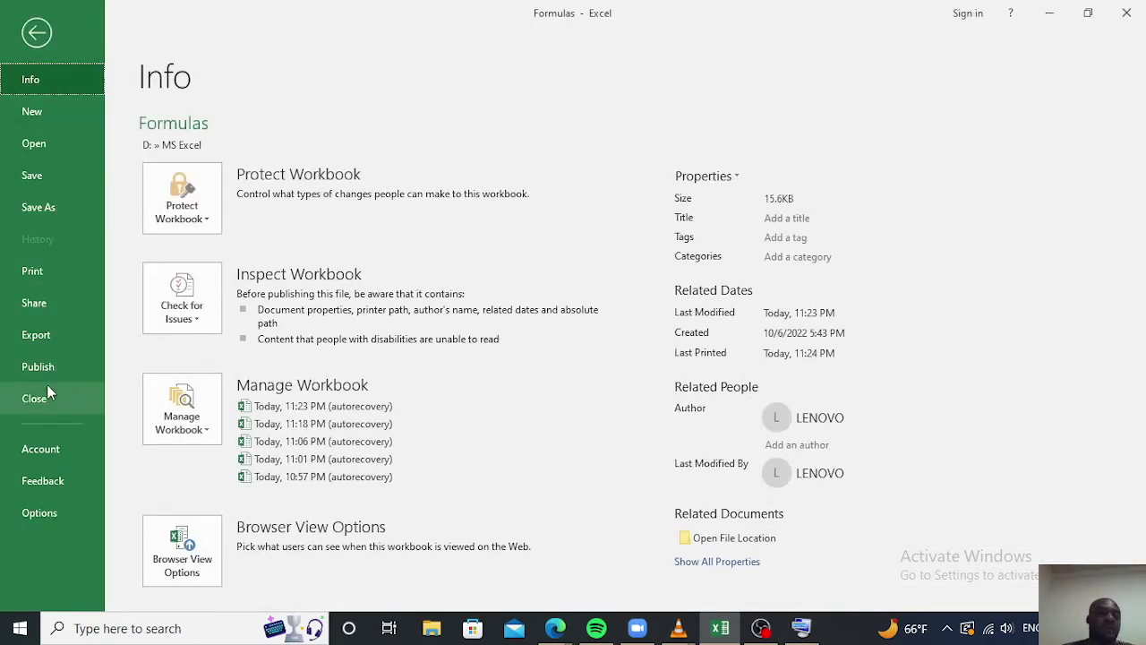
# - Step through all five landscape print-preview pages of Sheet2, then return to the worksheet
pyautogui.click(37, 274)
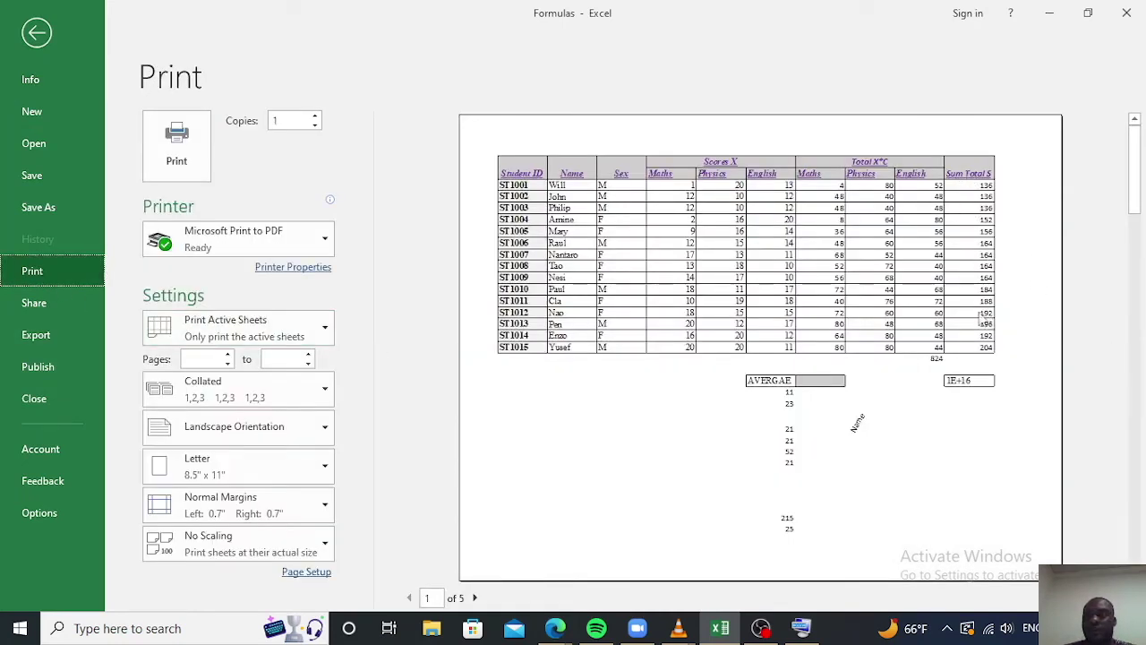
pyautogui.click(475, 599)
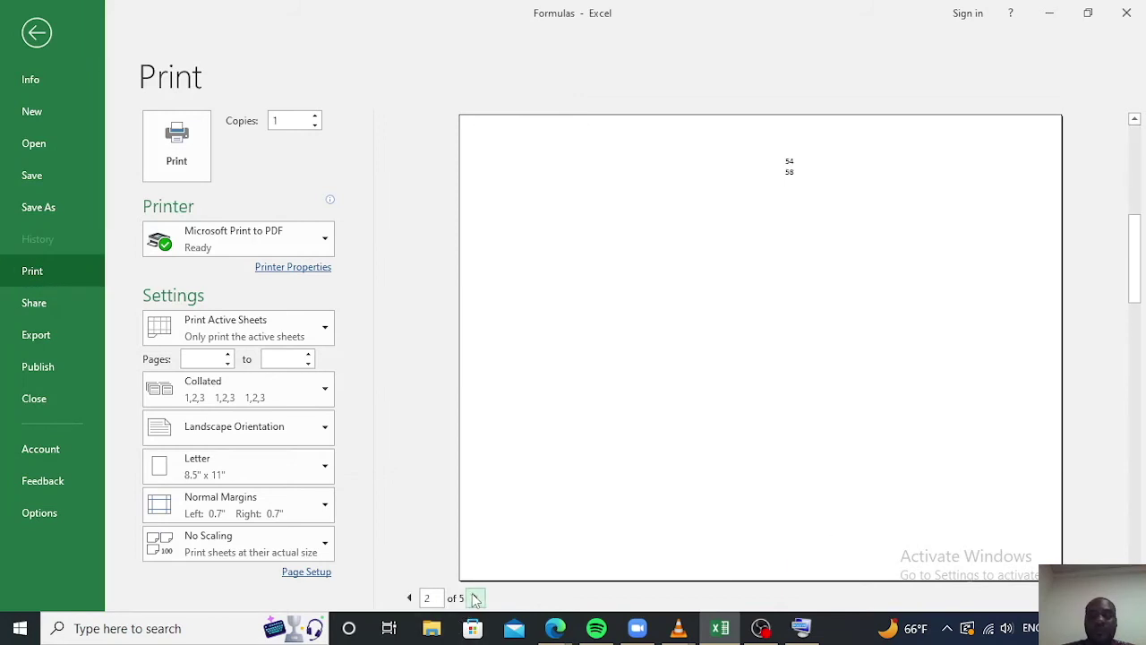
pyautogui.click(475, 598)
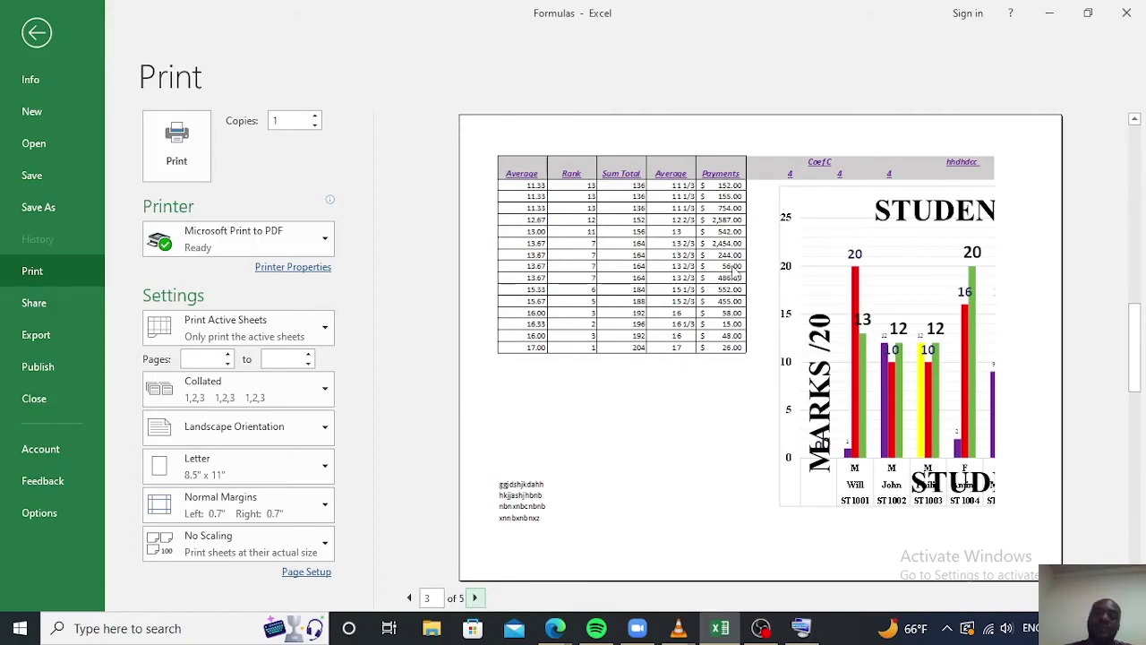
pyautogui.click(476, 598)
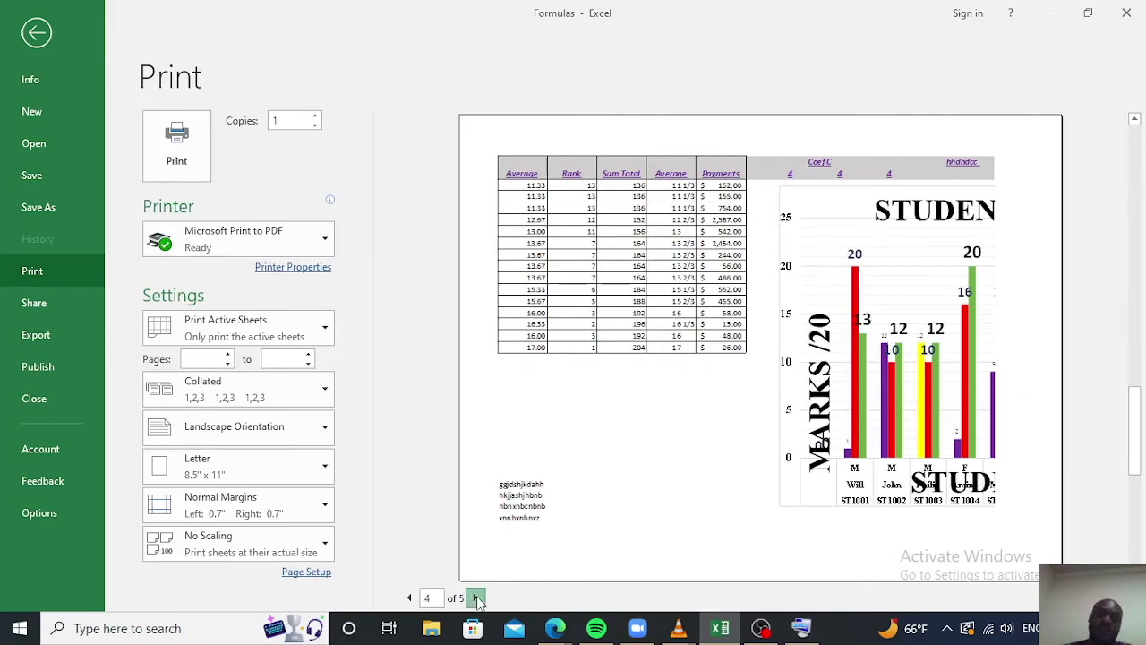
pyautogui.click(475, 598)
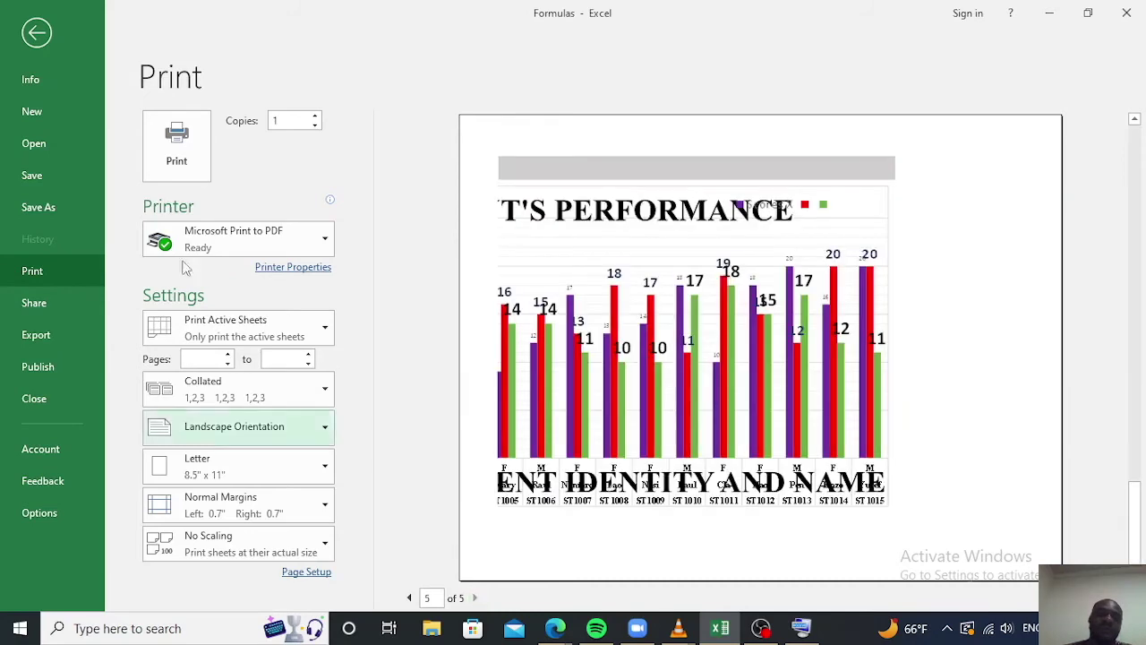
pyautogui.click(36, 35)
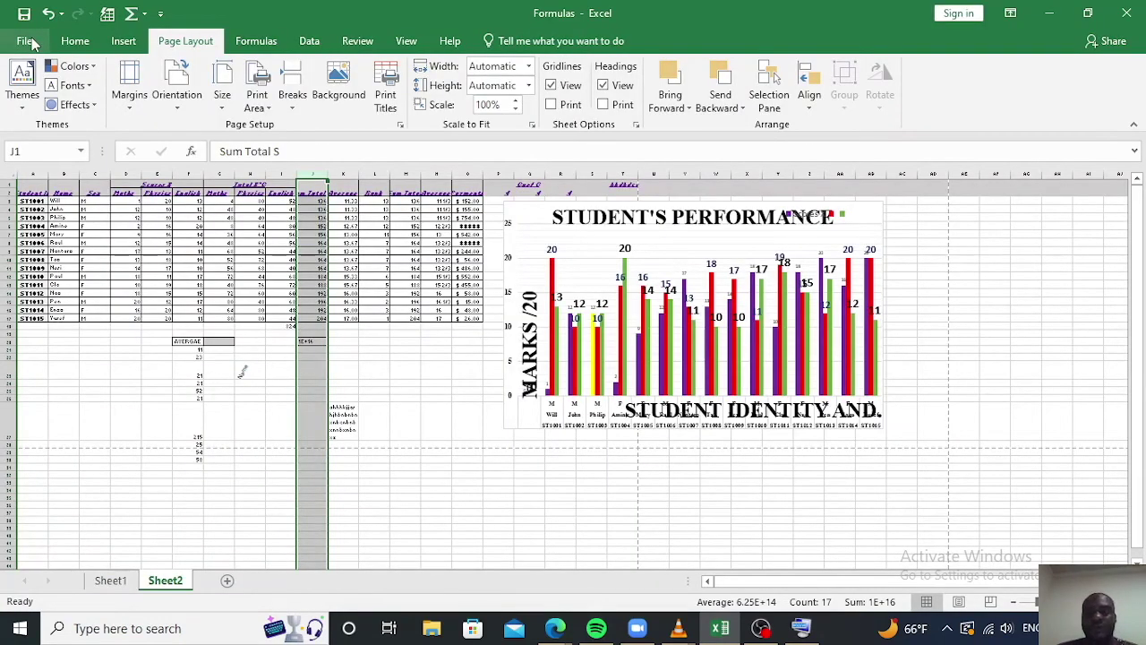
# - Open the View options, deselect column J at cell L27, and scroll through the sheet
pyautogui.click(406, 41)
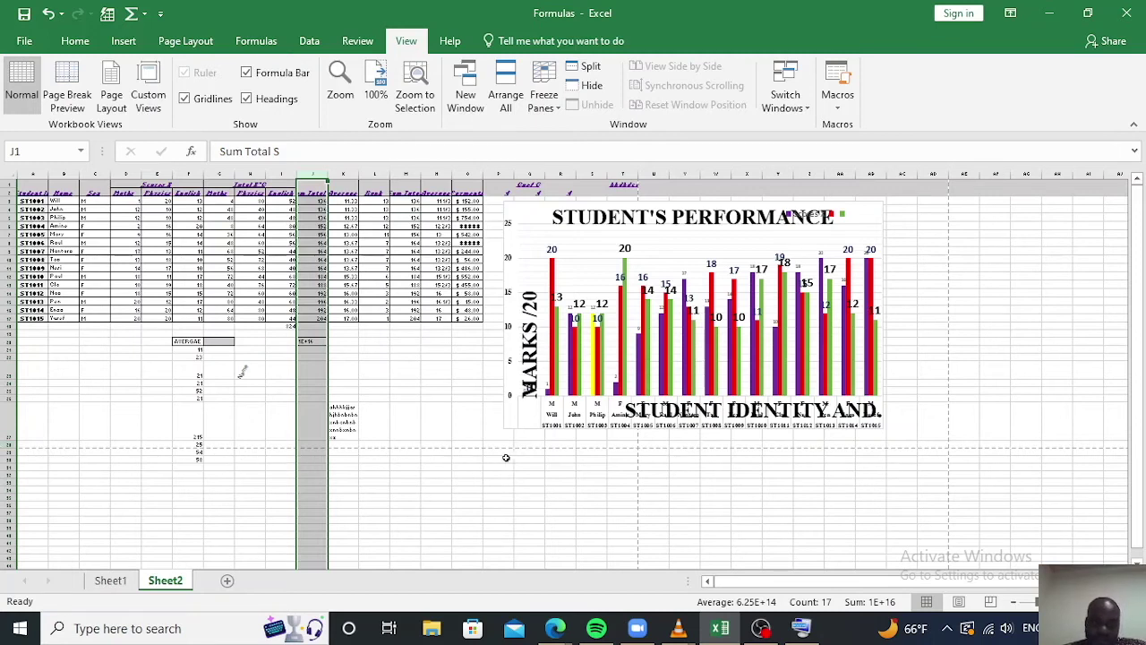
pyautogui.click(381, 433)
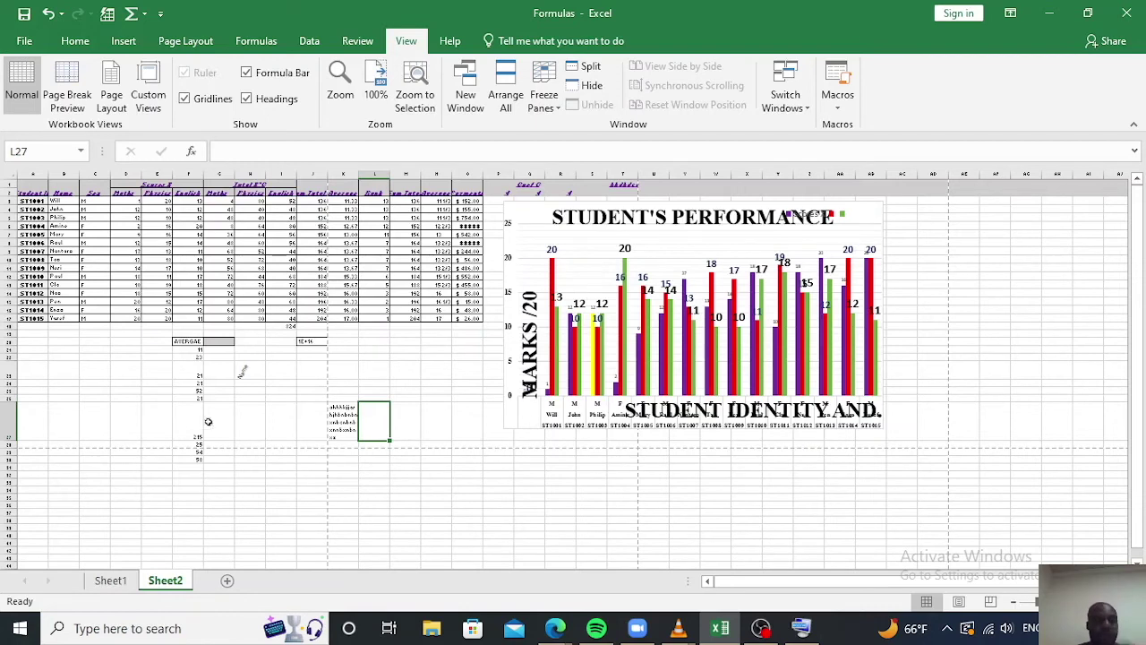
pyautogui.scroll(-2, 304, 293)
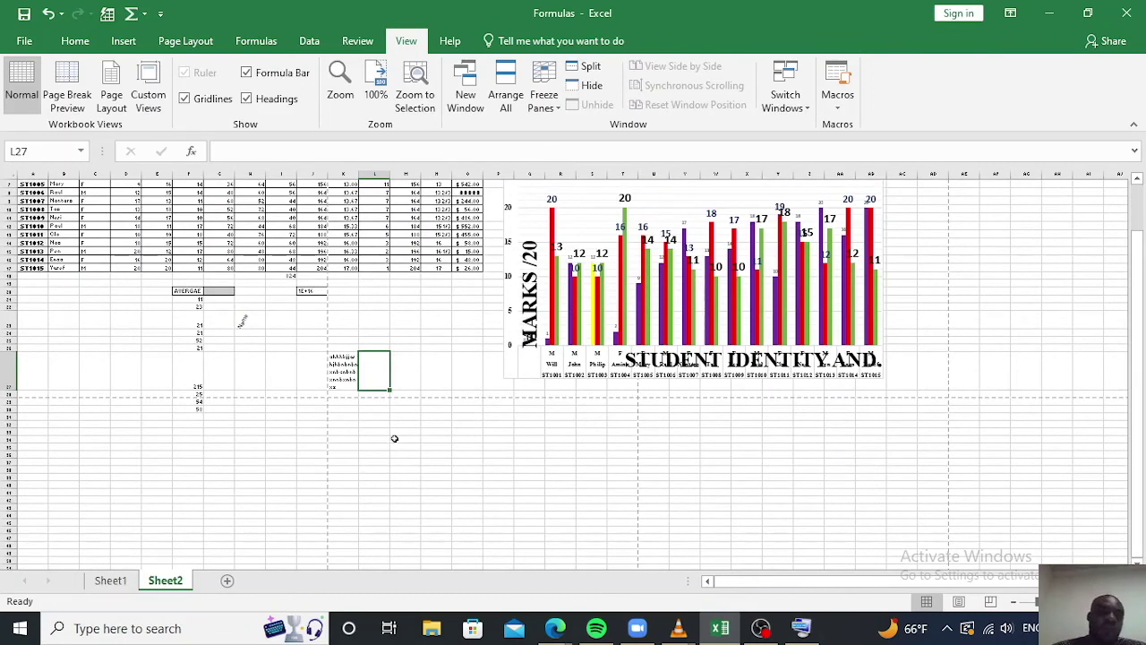
pyautogui.scroll(2, 394, 438)
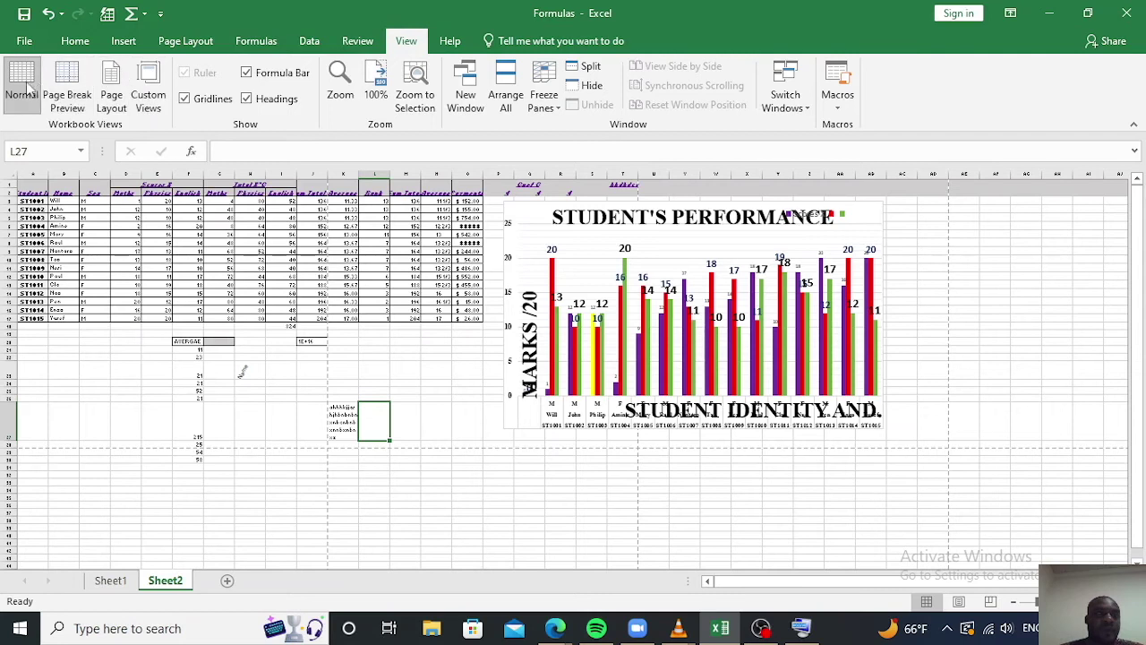
# - In Page Break Preview, drag page 1's right boundary to end after the Payments column
pyautogui.click(80, 107)
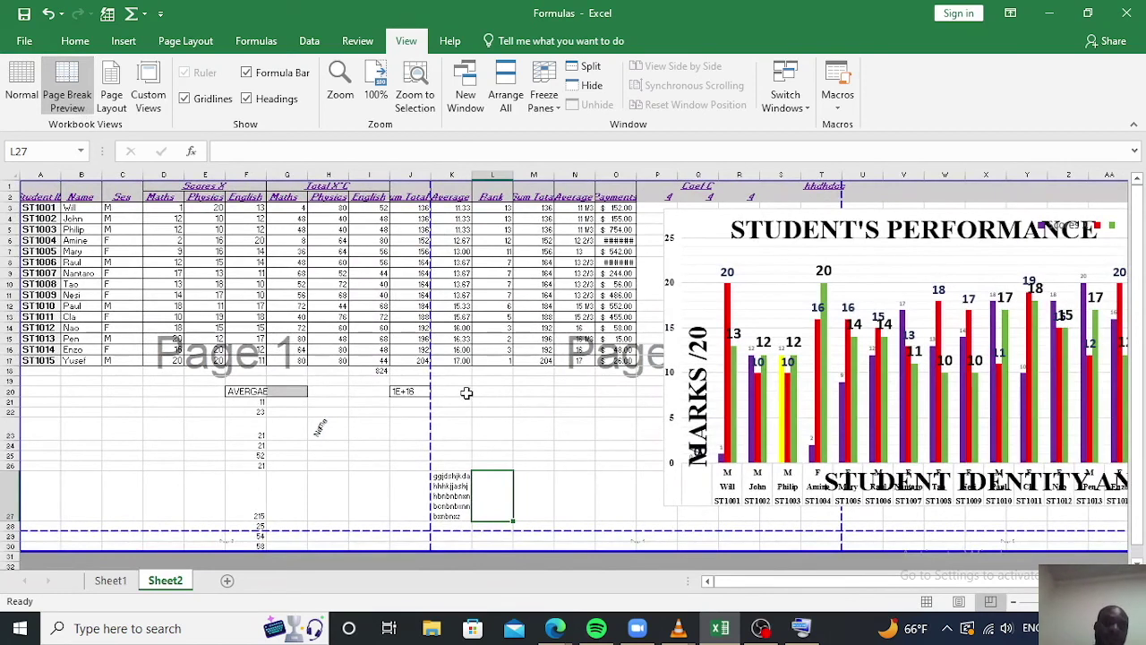
pyautogui.scroll(-5, 477, 394)
pyautogui.scroll(3, 475, 388)
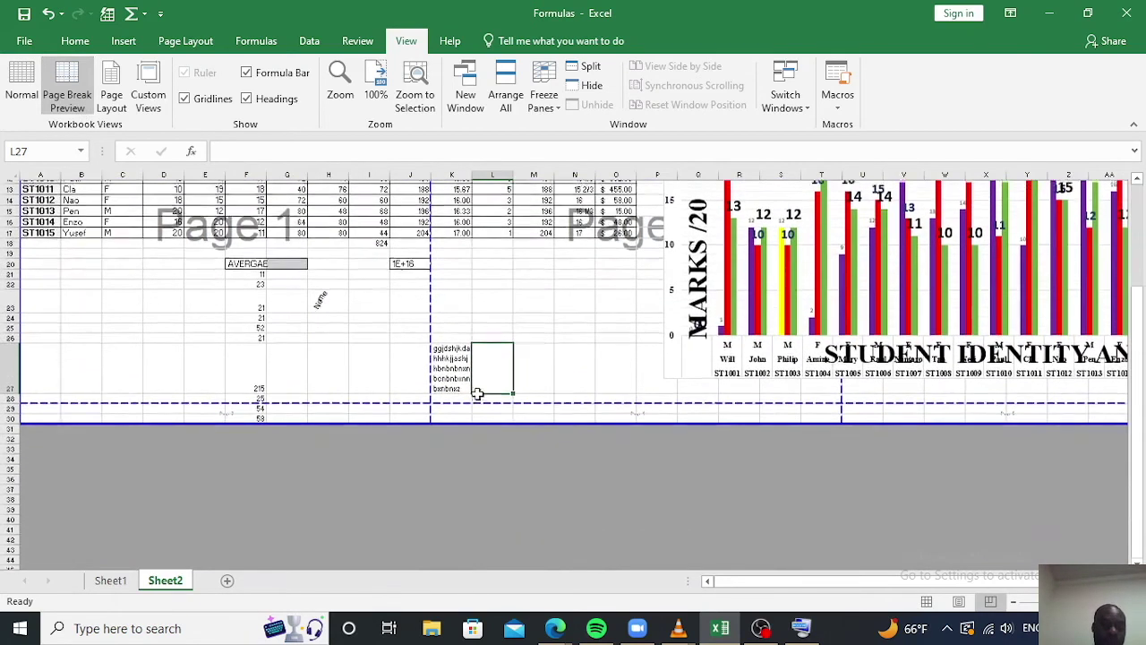
pyautogui.scroll(1, 431, 386)
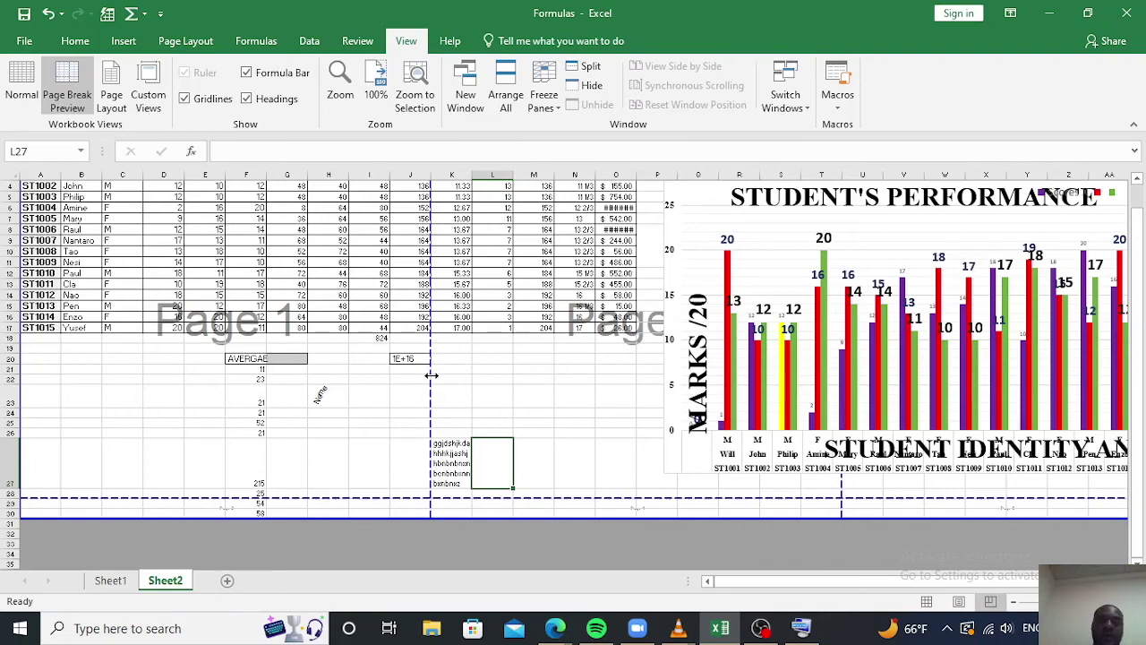
pyautogui.moveTo(456, 377); pyautogui.dragTo(624, 378)
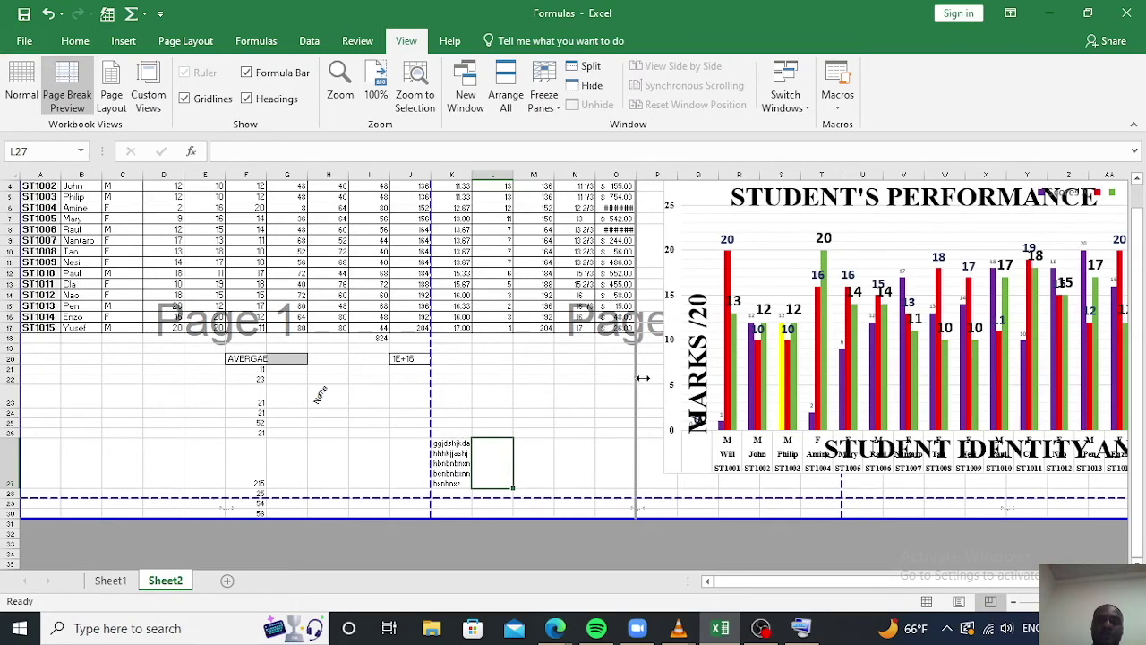
pyautogui.moveTo(654, 379); pyautogui.dragTo(642, 370)
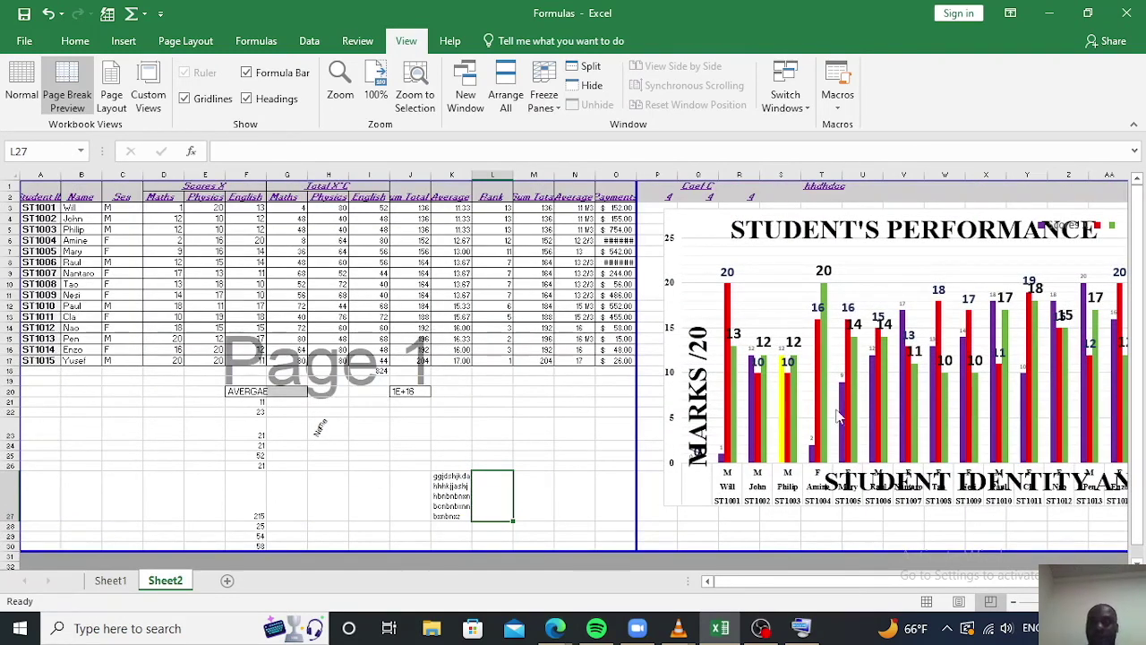
pyautogui.moveTo(732, 579); pyautogui.dragTo(757, 581)
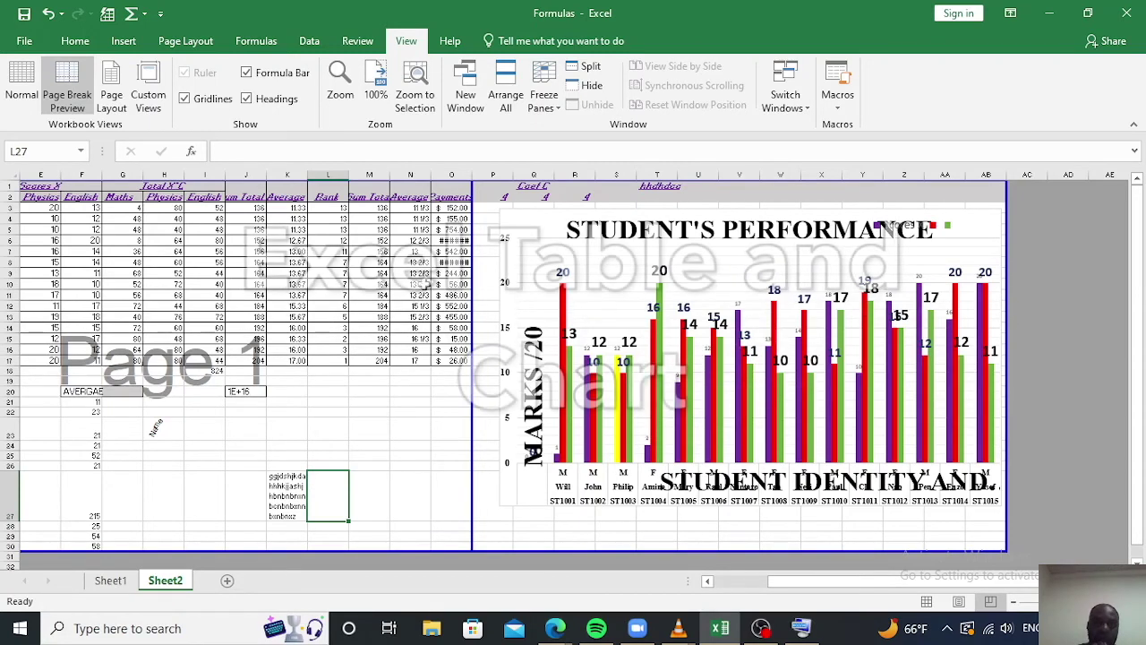
# - Select and deselect the Payments column, then switch back to Normal view
pyautogui.click(450, 173)
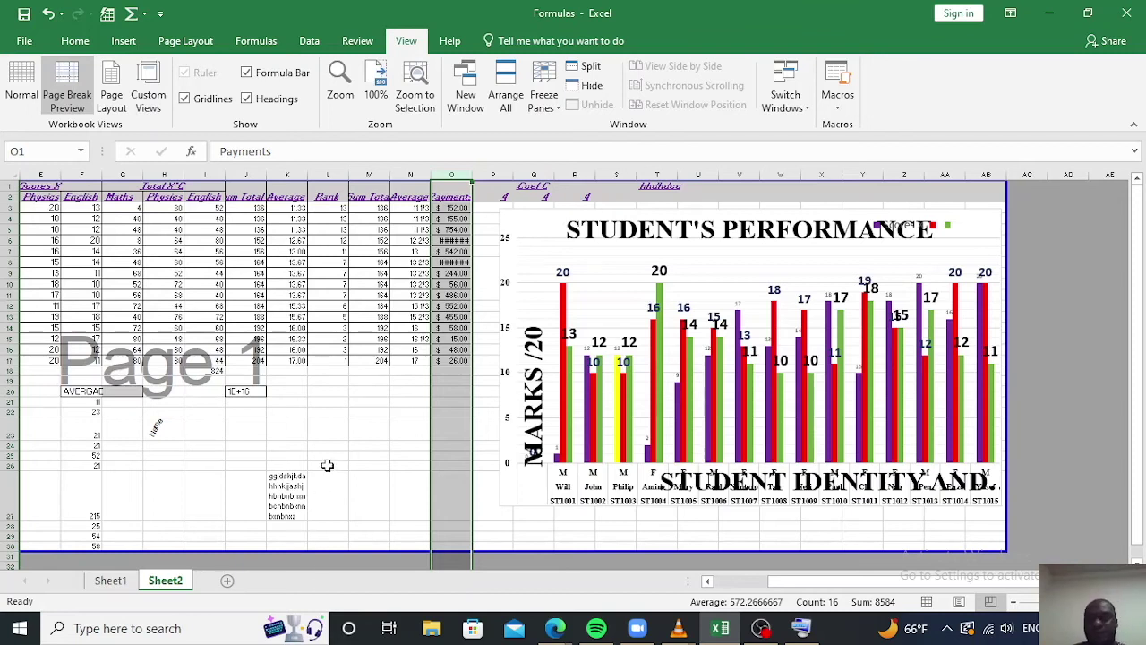
pyautogui.click(398, 438)
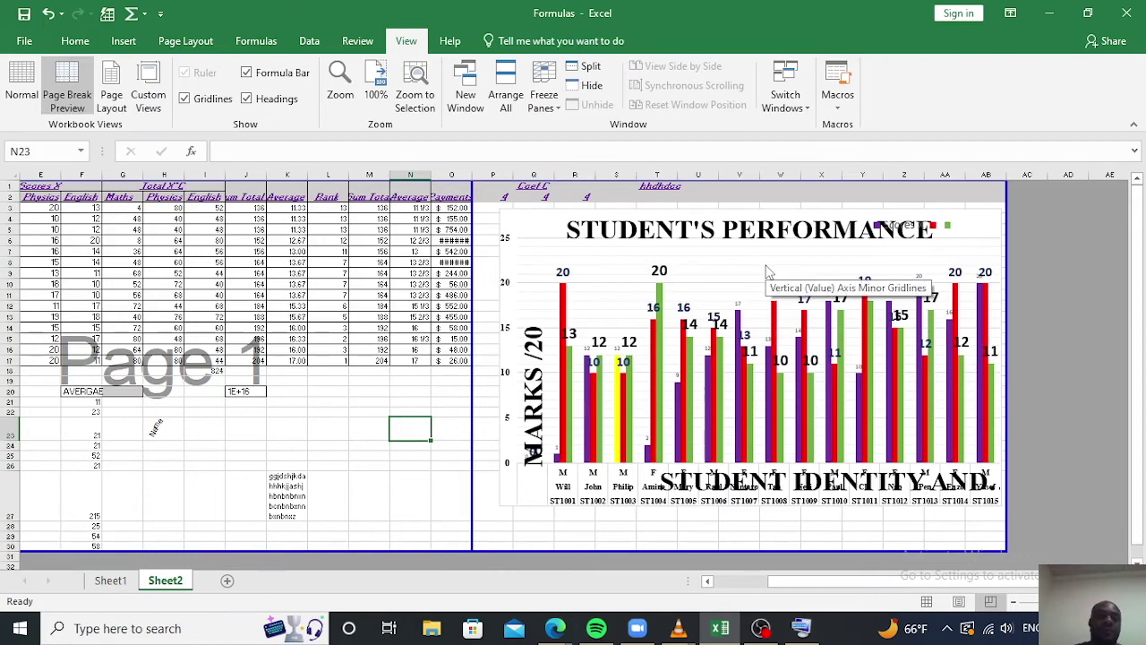
pyautogui.click(25, 90)
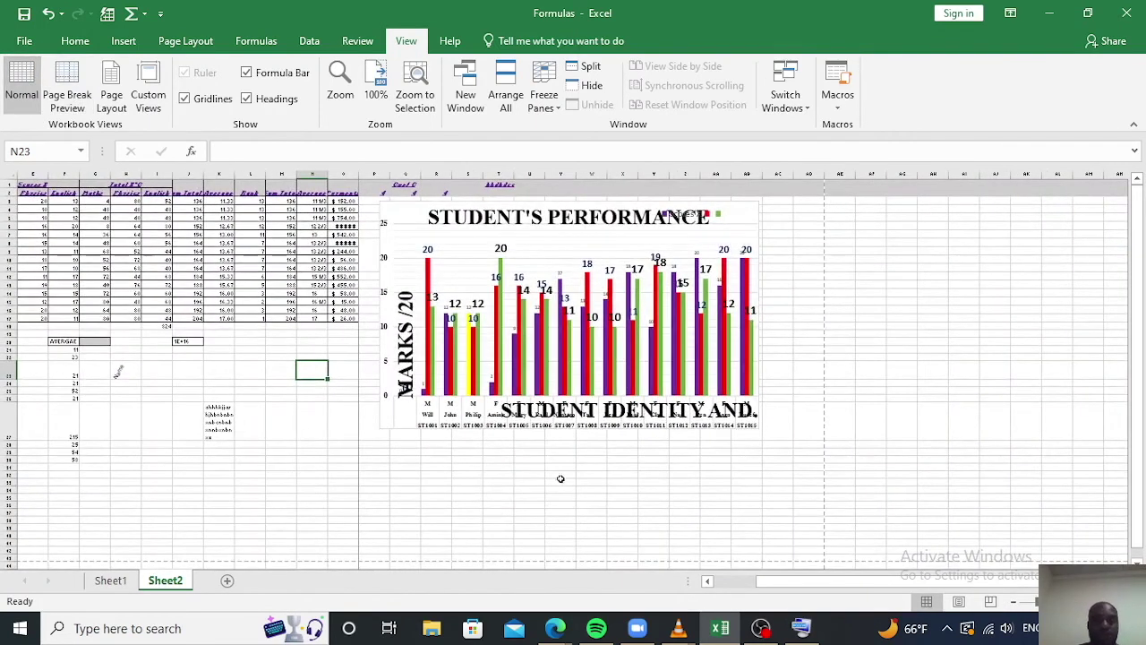
pyautogui.click(24, 42)
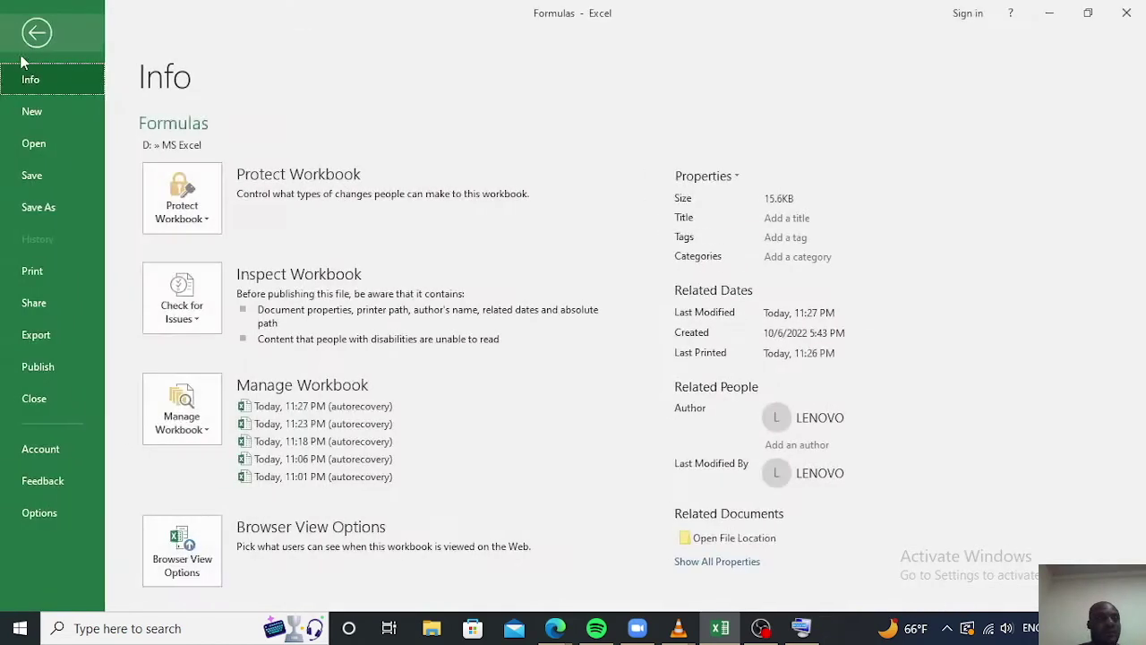
pyautogui.click(54, 278)
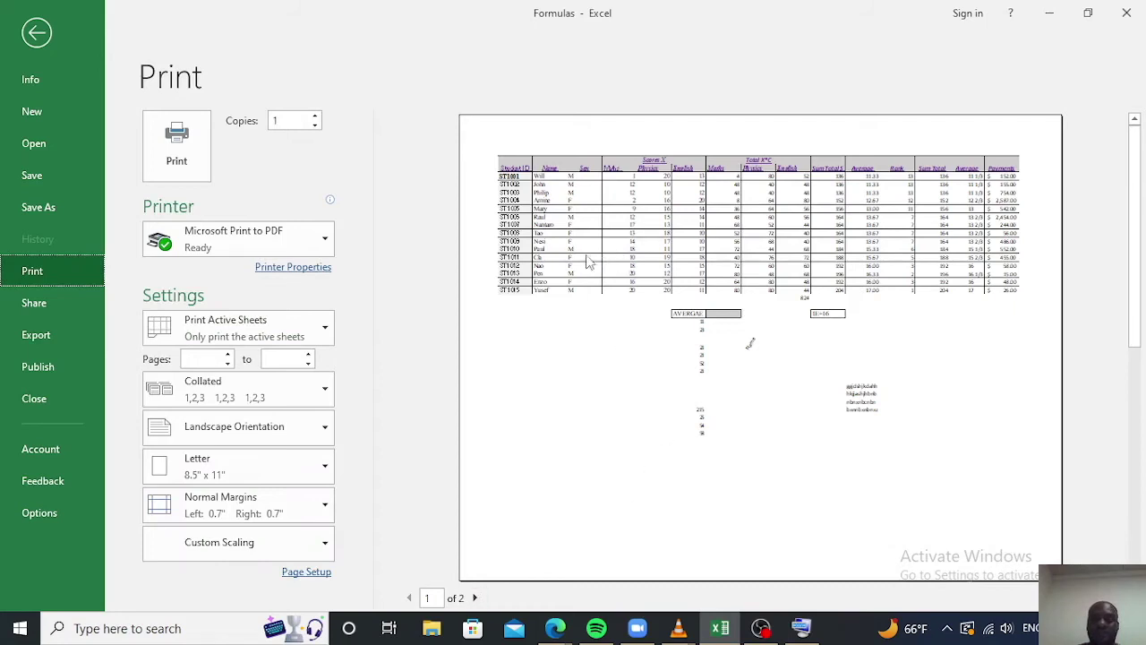
pyautogui.click(474, 597)
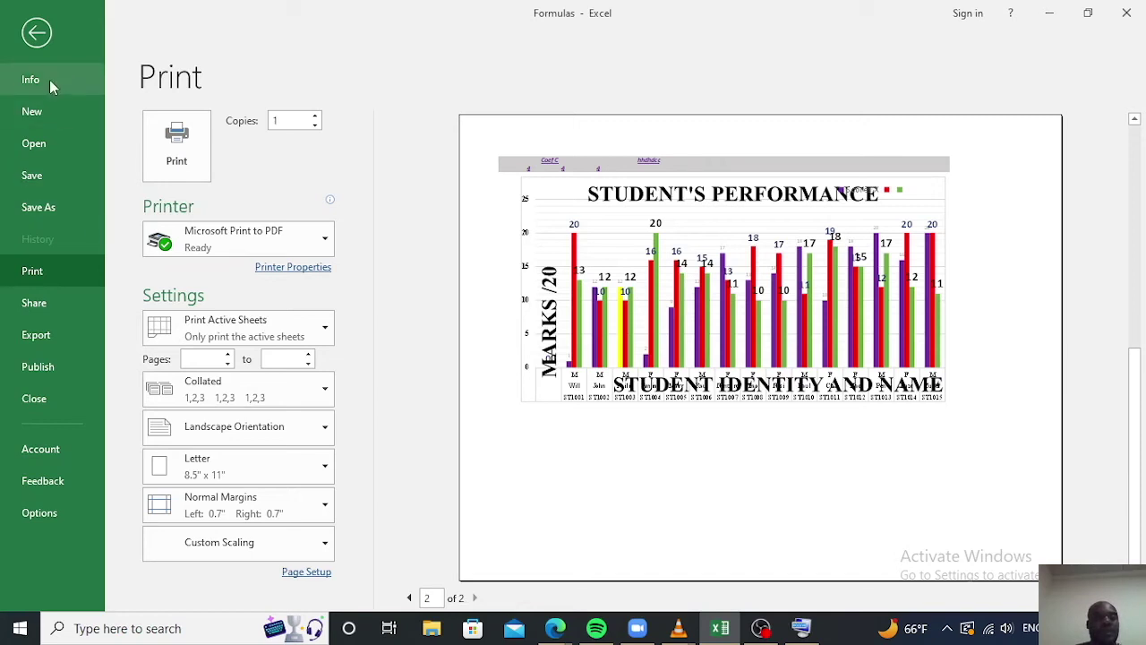
pyautogui.click(37, 34)
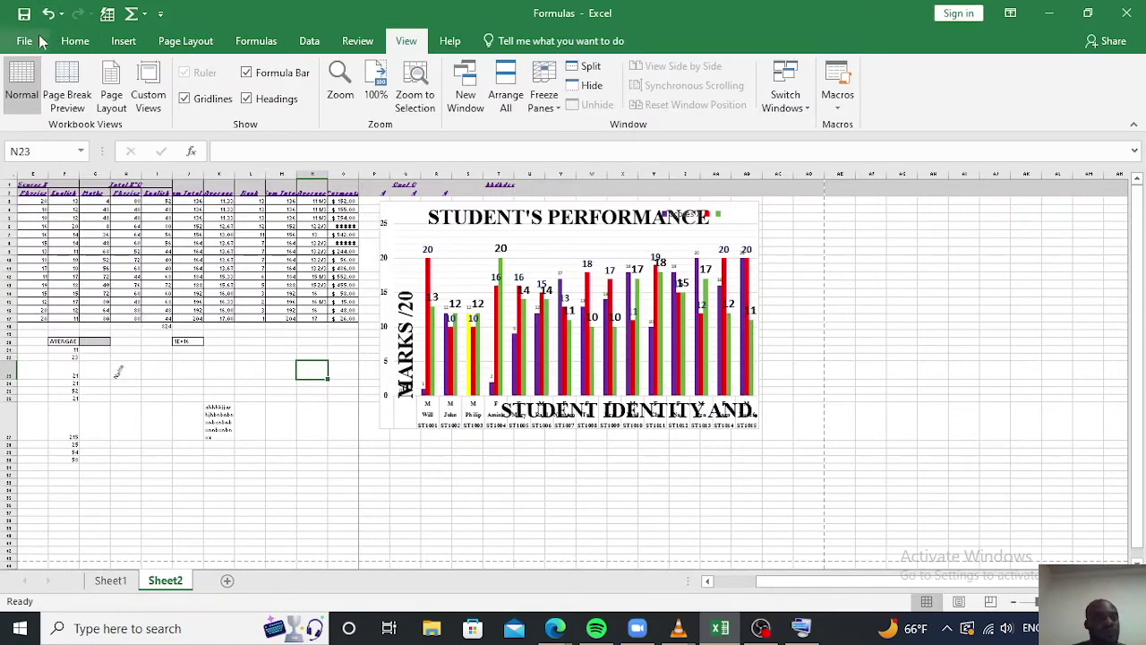
# - Set the print job to 6 copies on Microsoft Print to PDF, then return to Sheet2
pyautogui.click(35, 43)
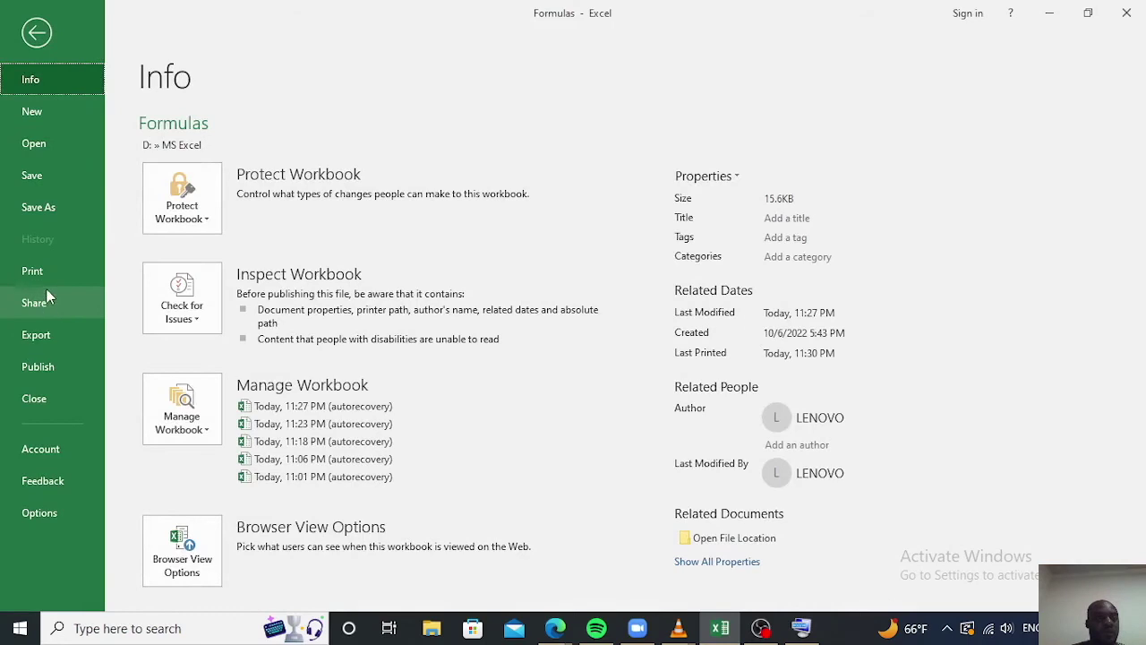
pyautogui.click(49, 279)
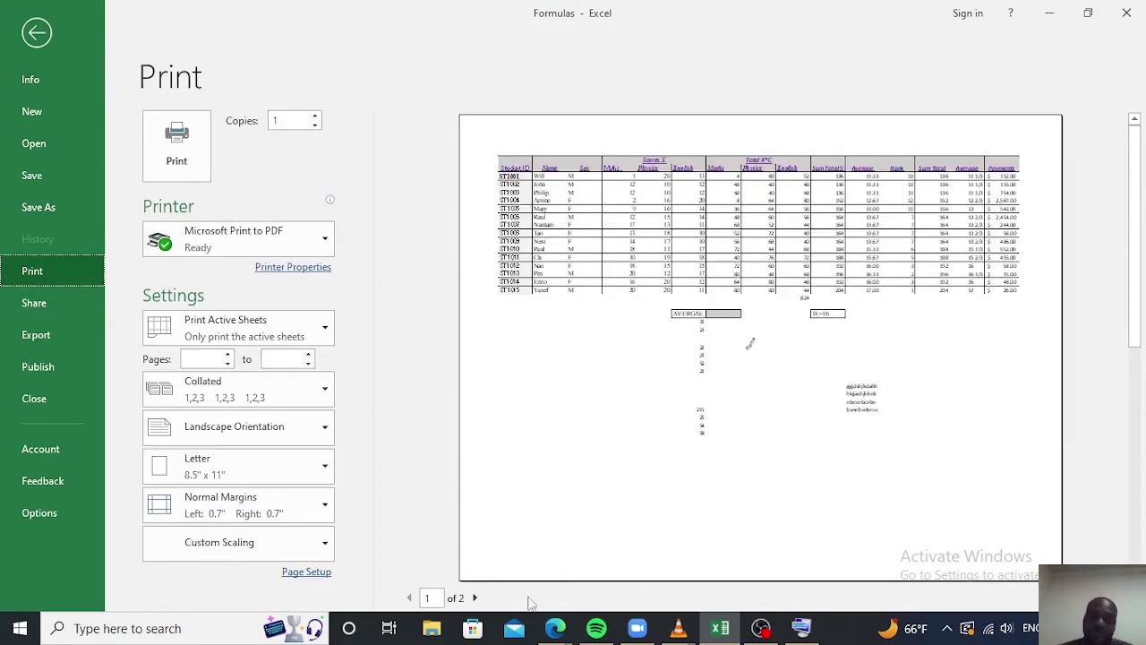
pyautogui.click(474, 597)
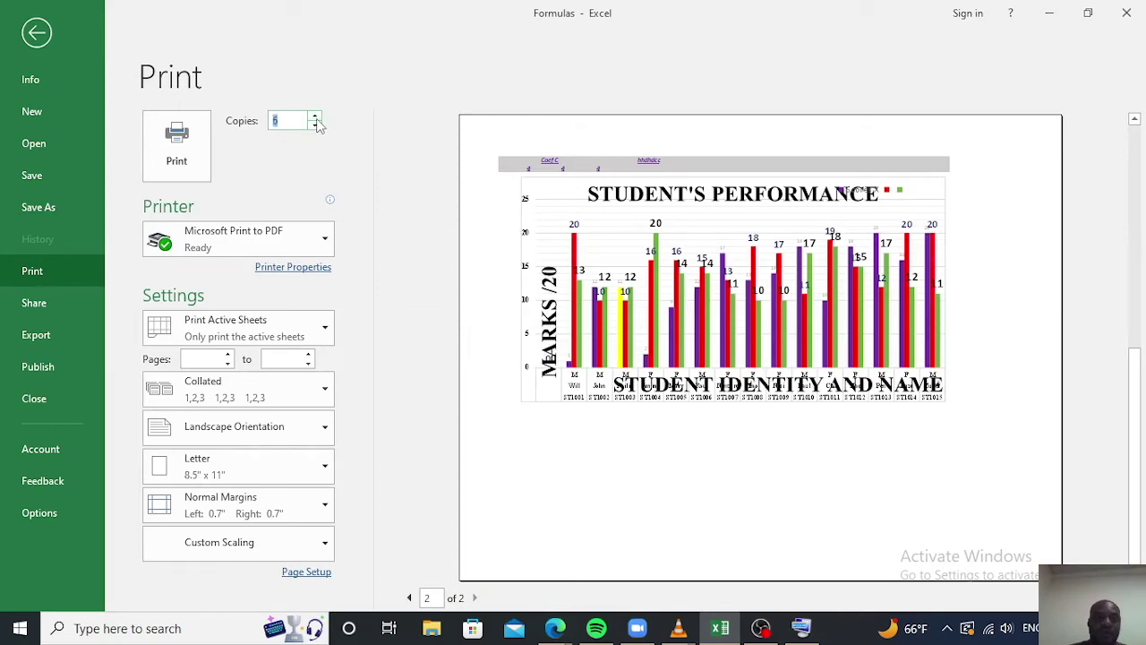
pyautogui.click(325, 242)
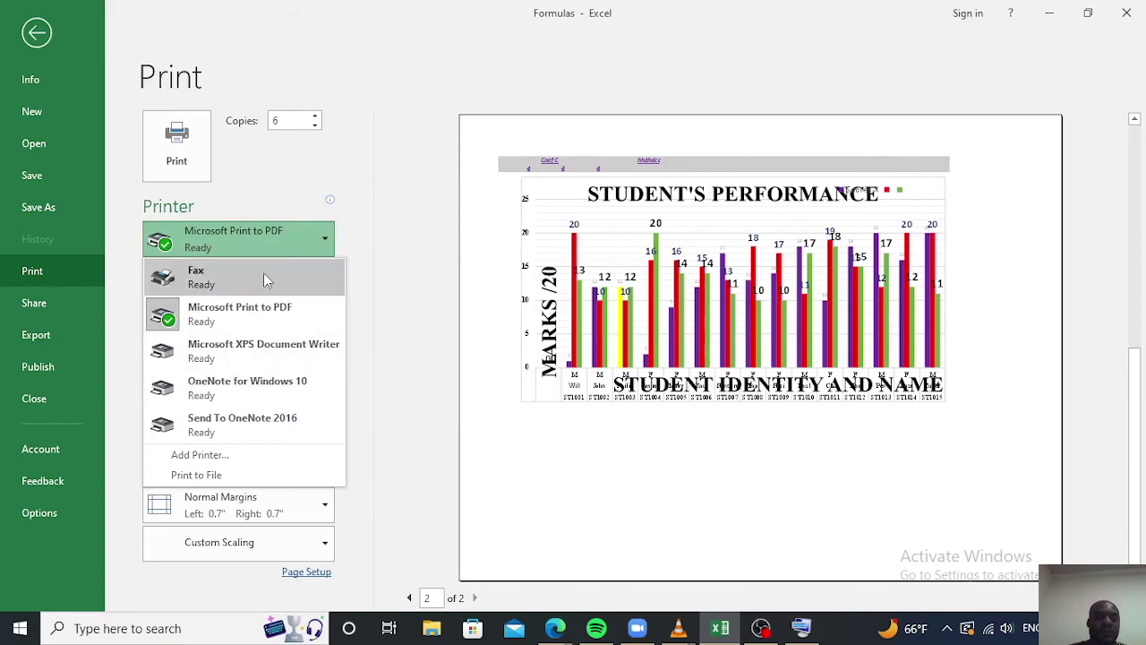
pyautogui.click(329, 240)
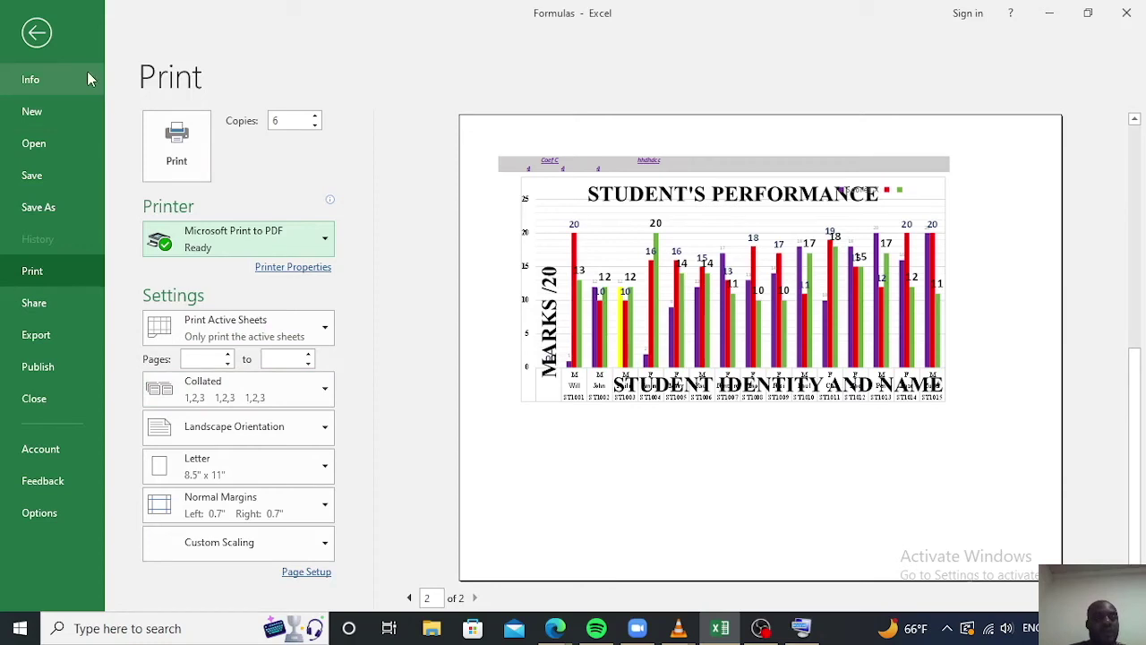
pyautogui.click(42, 37)
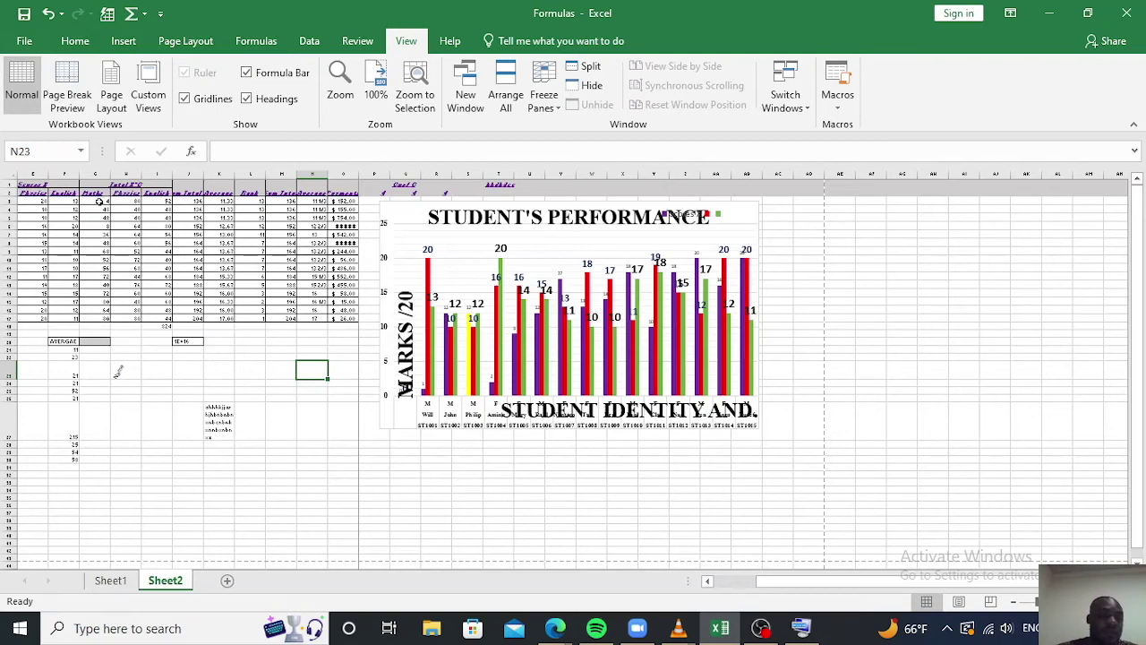
# - Select F2:H17, set printing to Print Selection for a one-page preview, then return to the sheet
pyautogui.moveTo(64, 192); pyautogui.dragTo(129, 318)
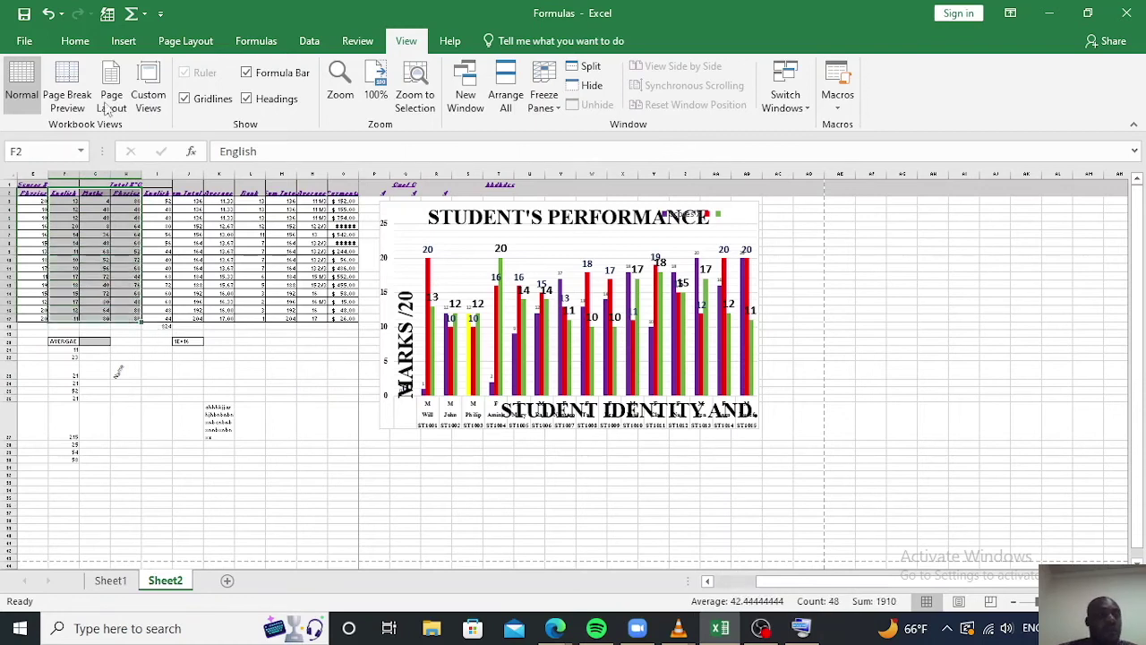
pyautogui.click(30, 42)
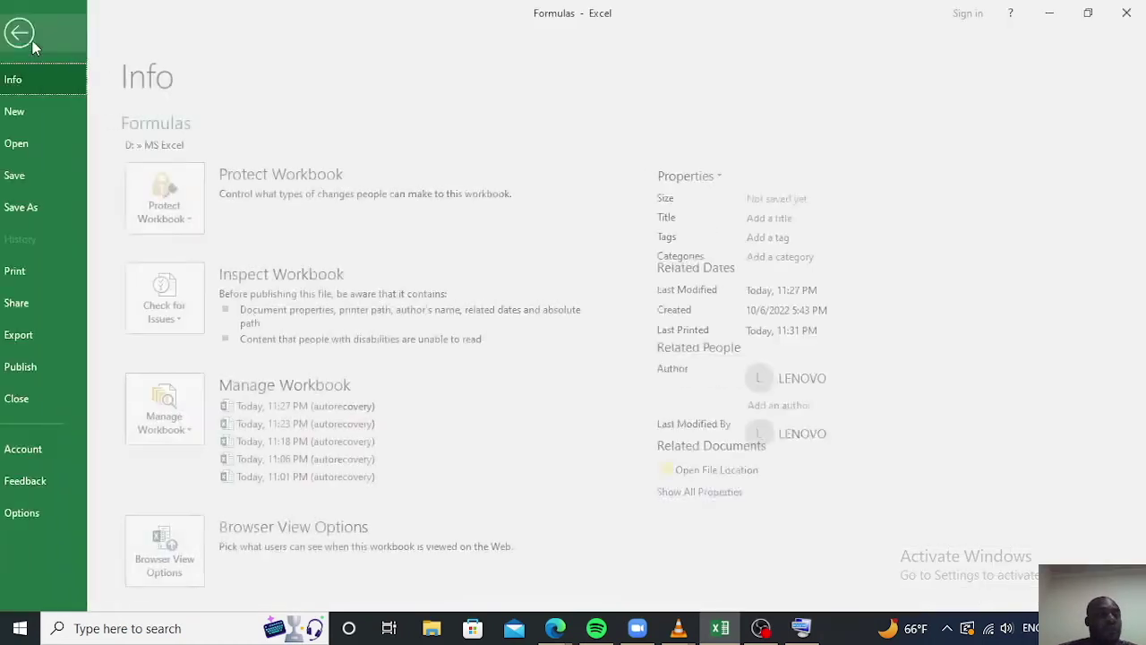
pyautogui.click(41, 271)
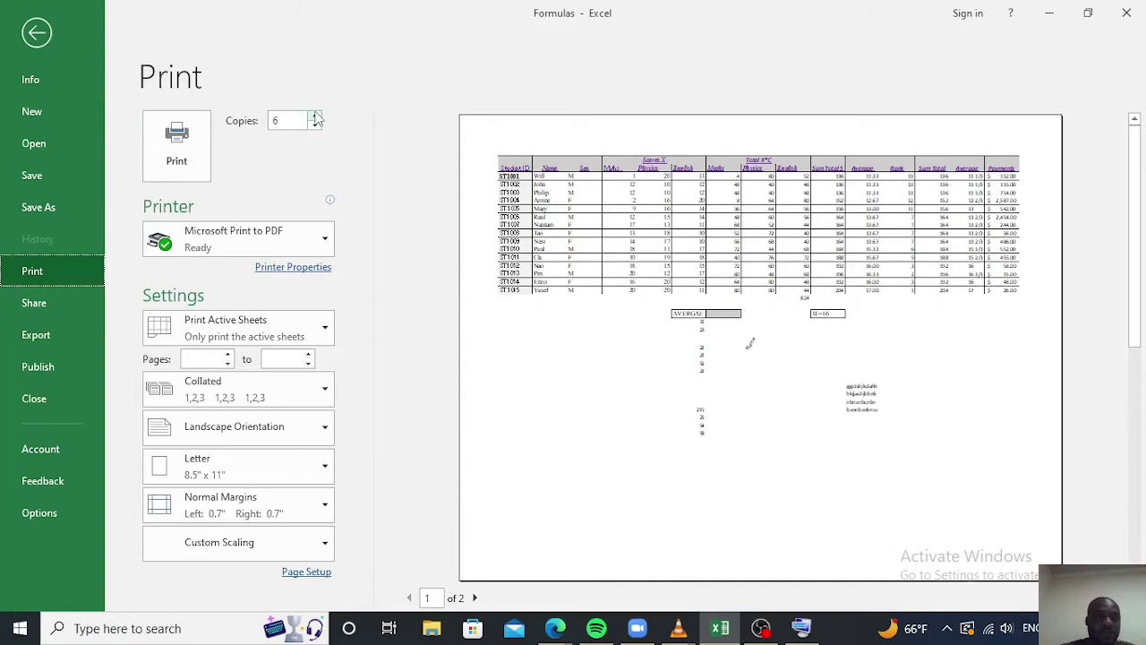
pyautogui.click(326, 331)
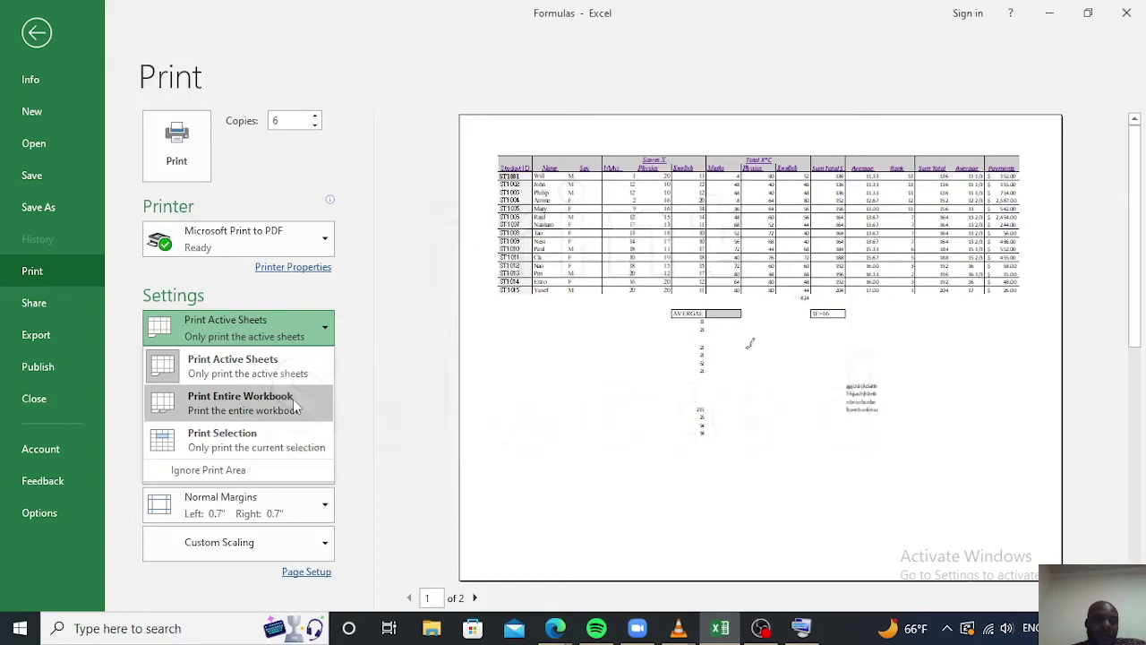
pyautogui.click(232, 447)
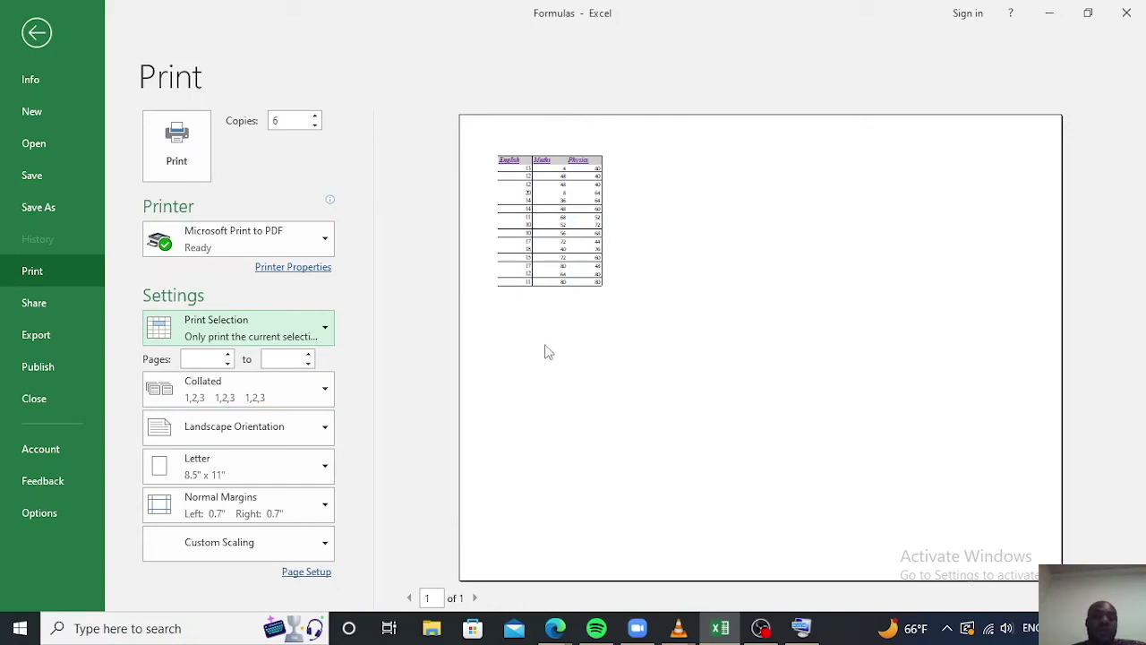
pyautogui.click(36, 34)
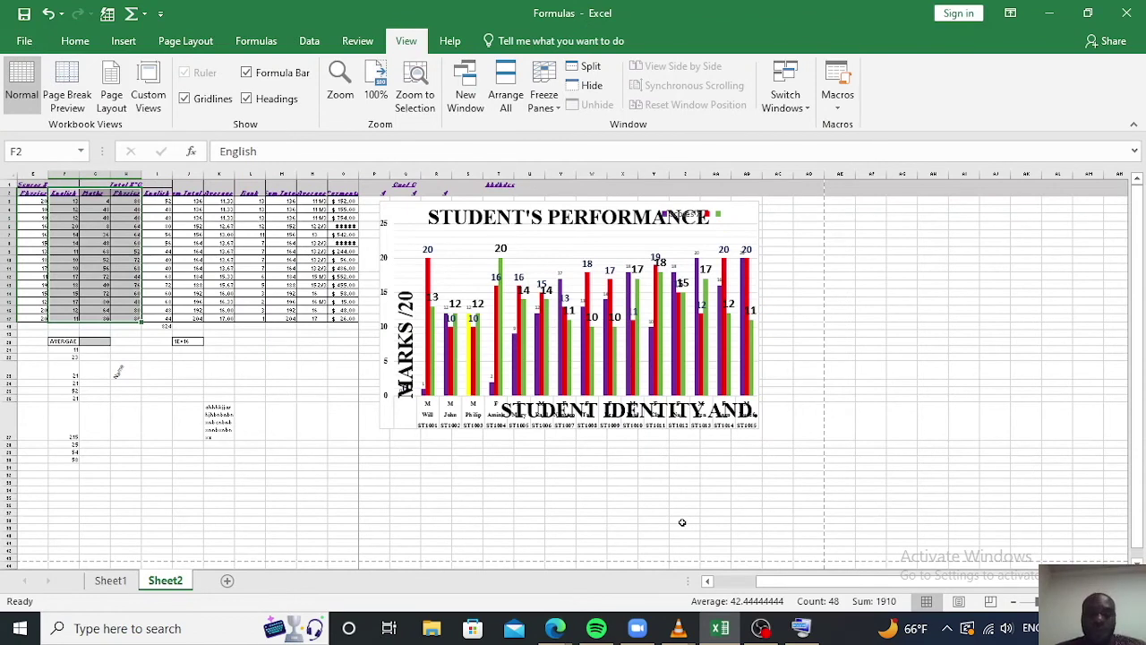
pyautogui.click(24, 40)
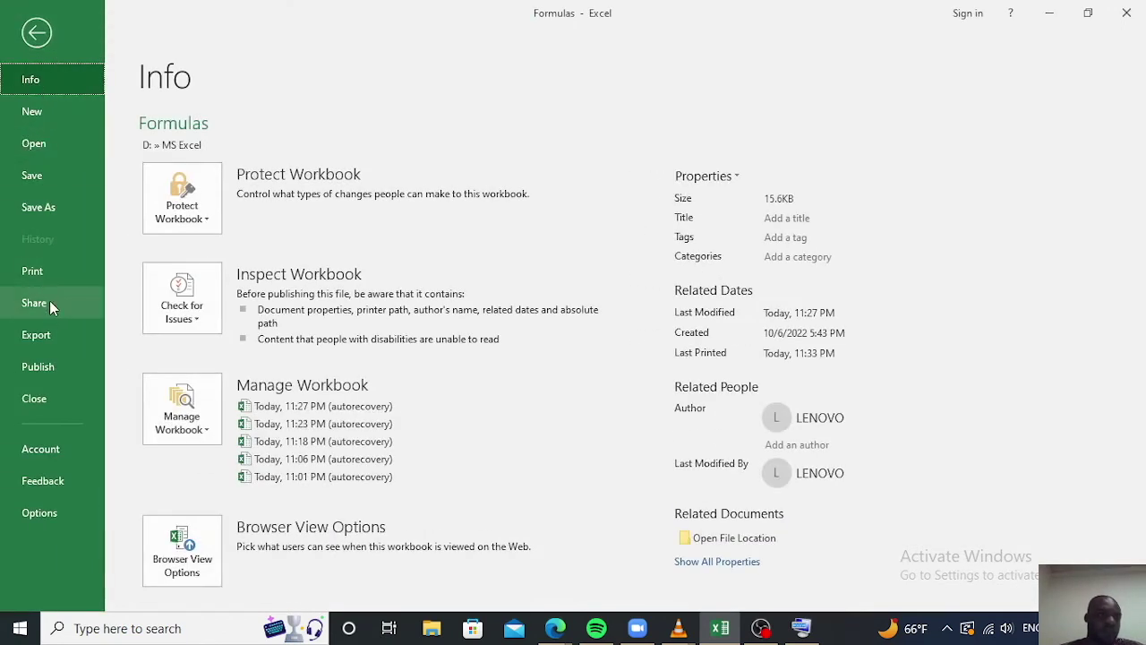
pyautogui.click(48, 277)
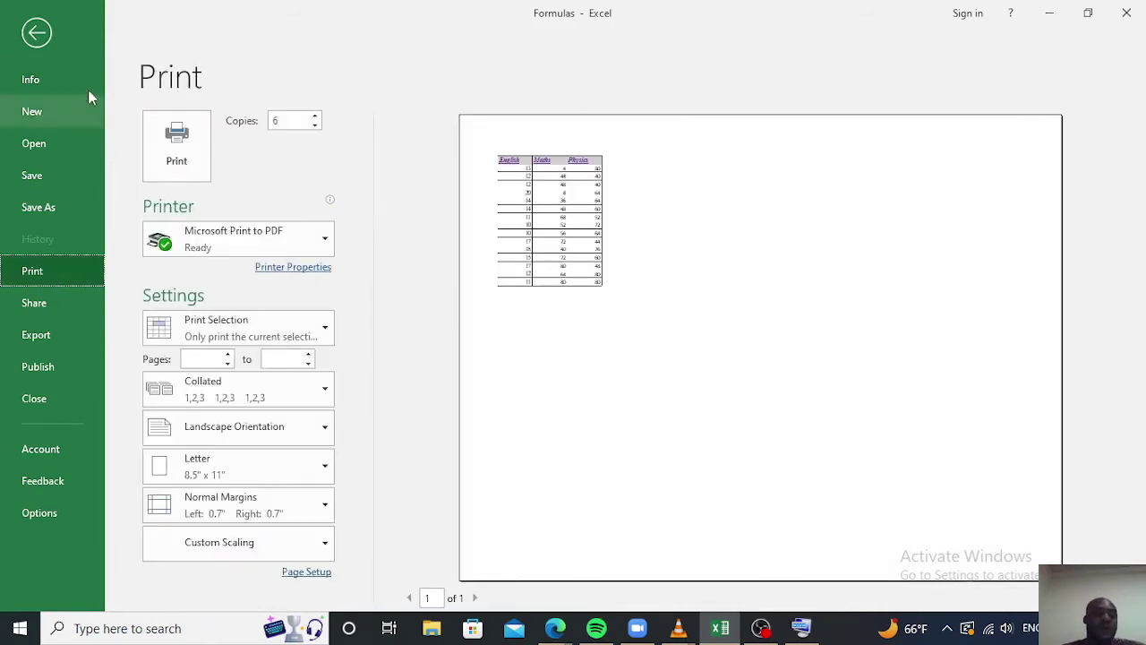
pyautogui.click(36, 33)
pyautogui.click(285, 383)
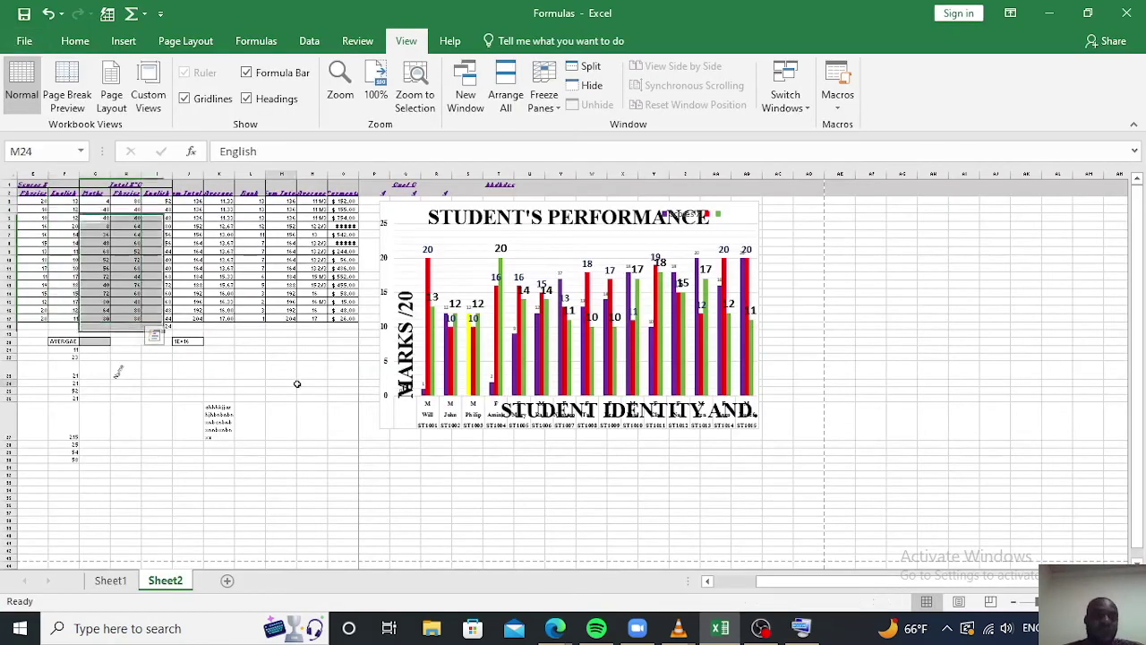
pyautogui.click(19, 43)
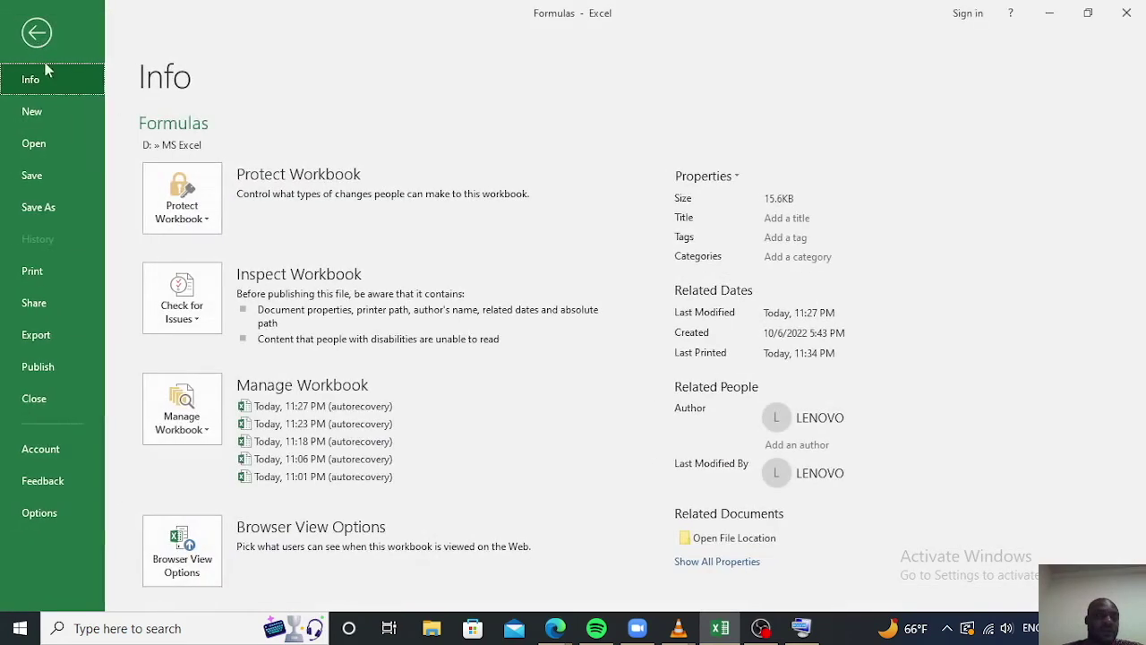
pyautogui.click(47, 271)
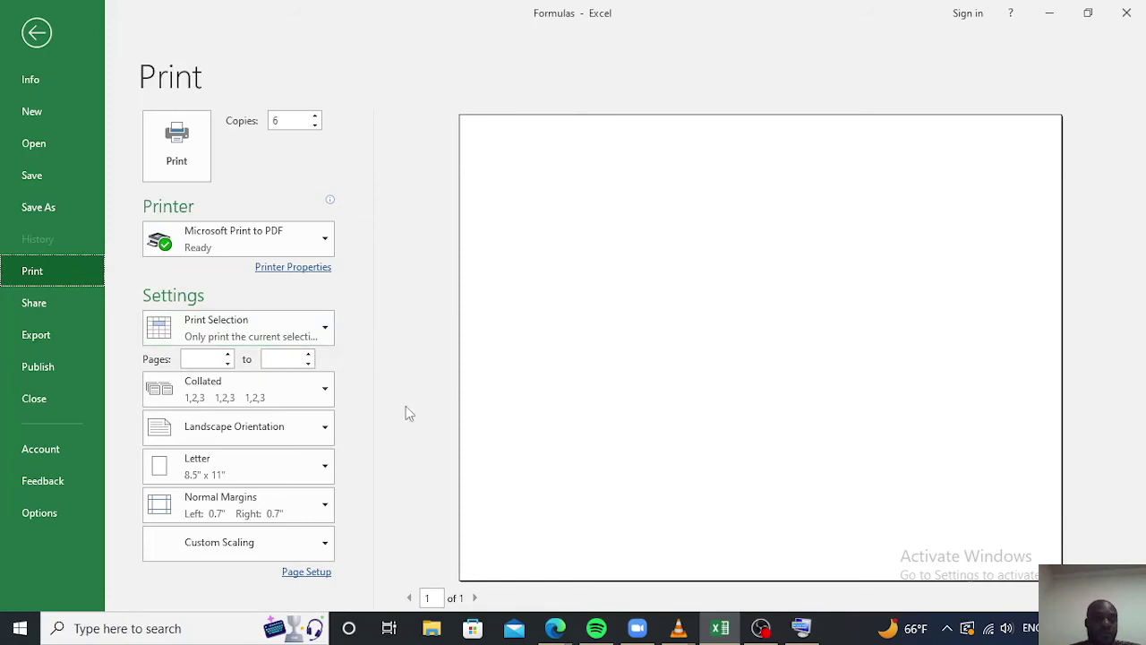
pyautogui.click(42, 41)
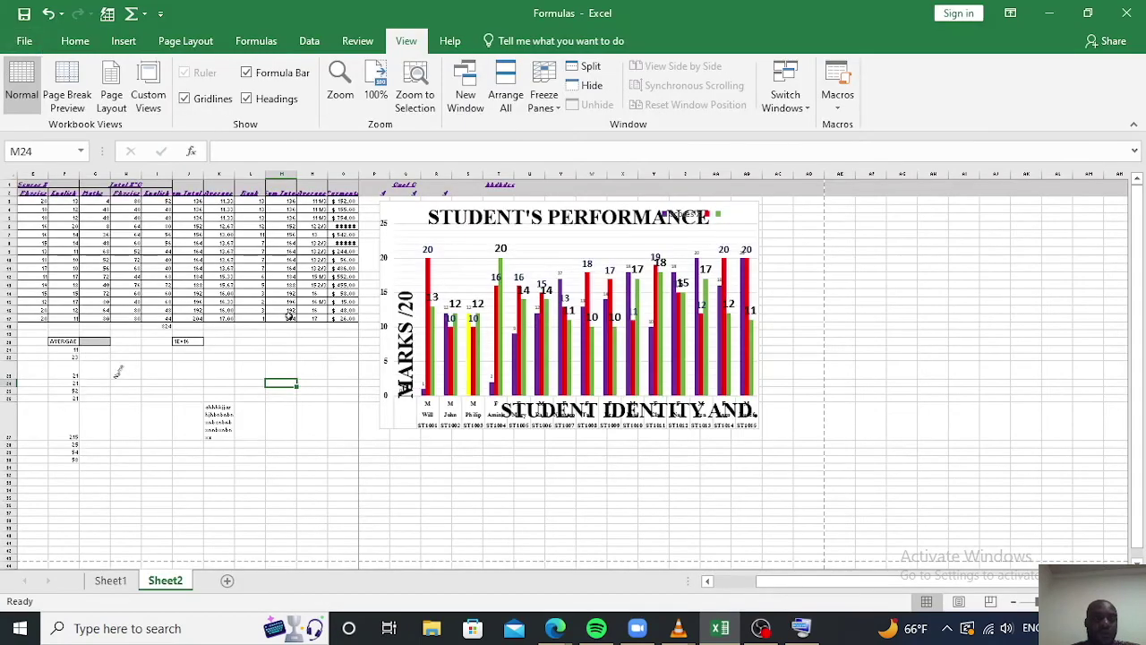
pyautogui.click(285, 341)
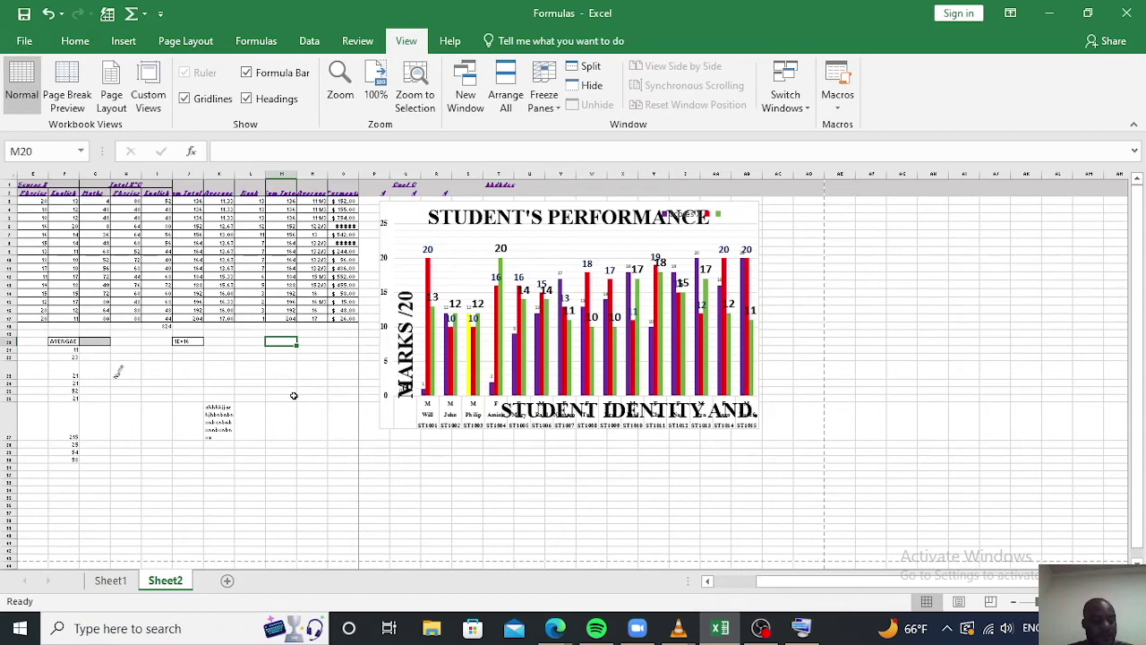
pyautogui.hotkey('ctrl', 'a')
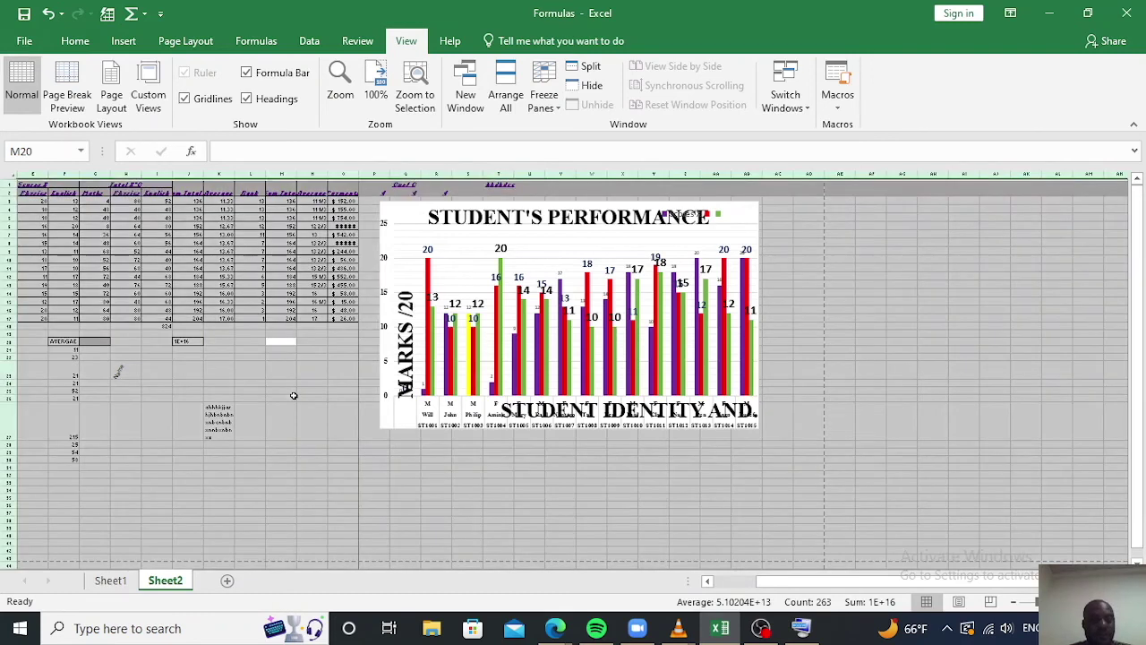
pyautogui.click(457, 466)
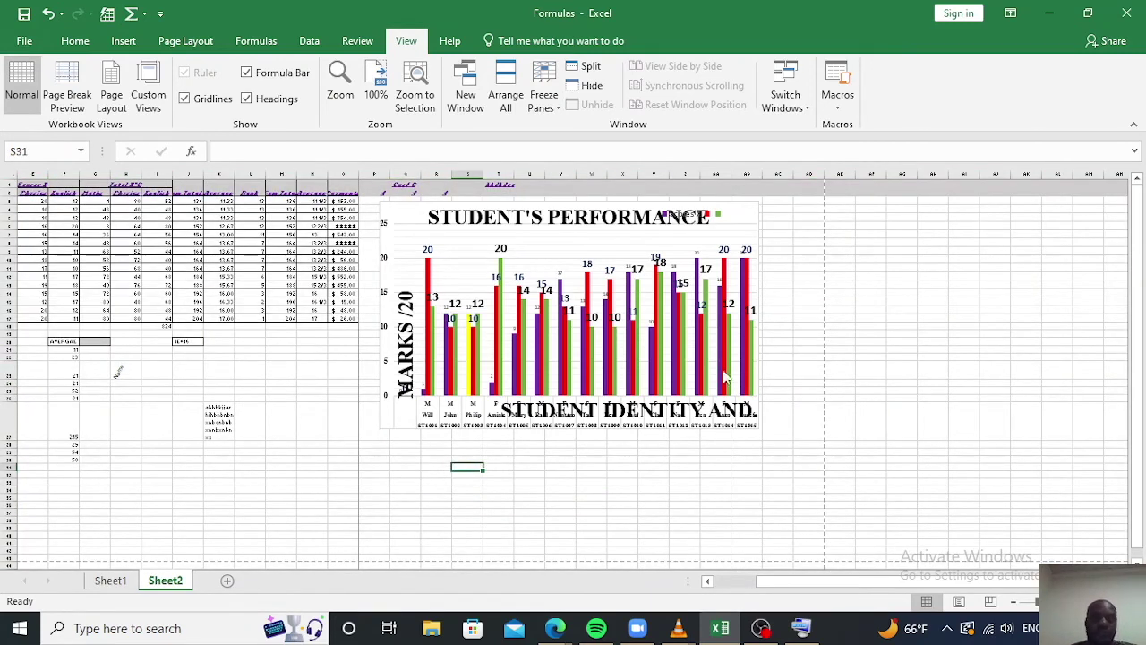
pyautogui.click(304, 366)
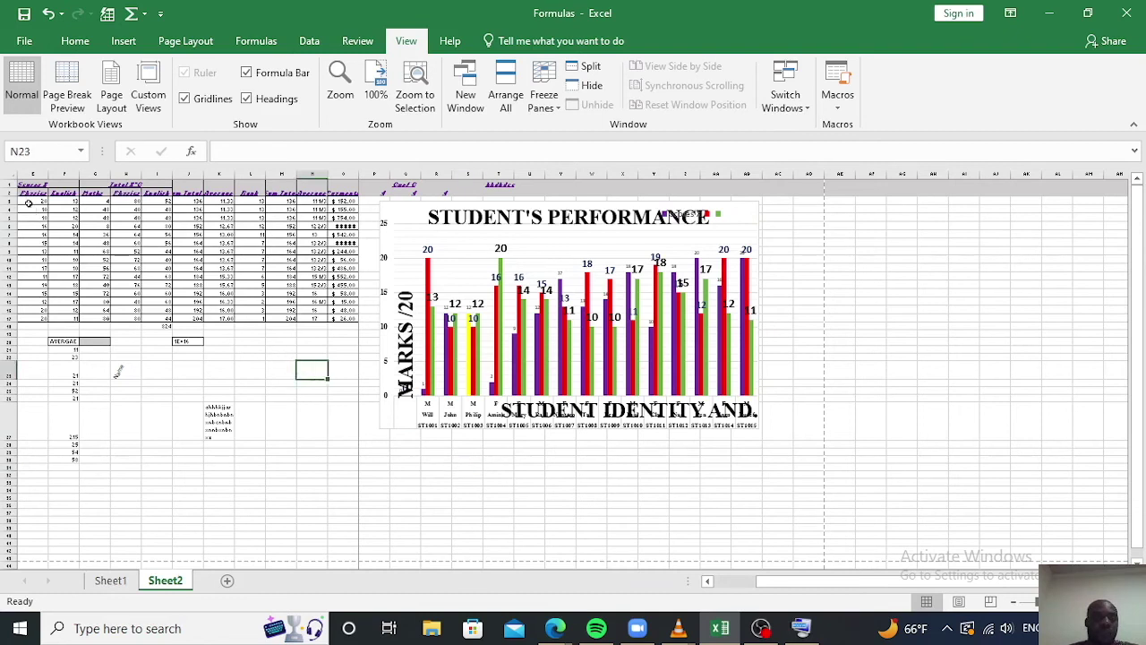
pyautogui.click(249, 357)
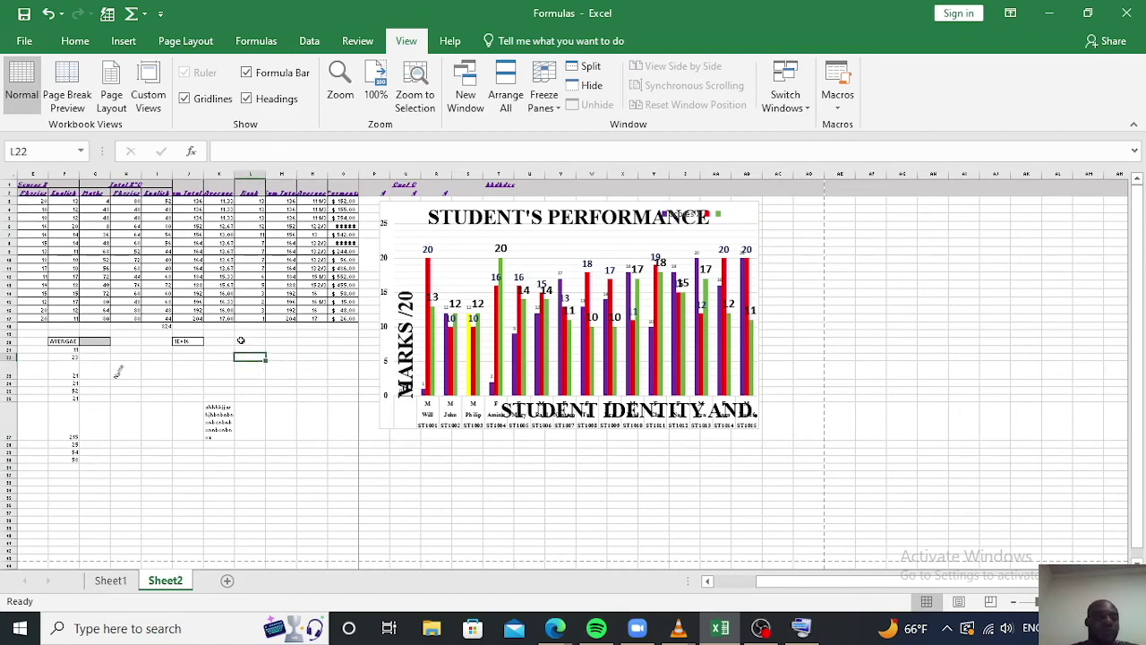
pyautogui.click(24, 41)
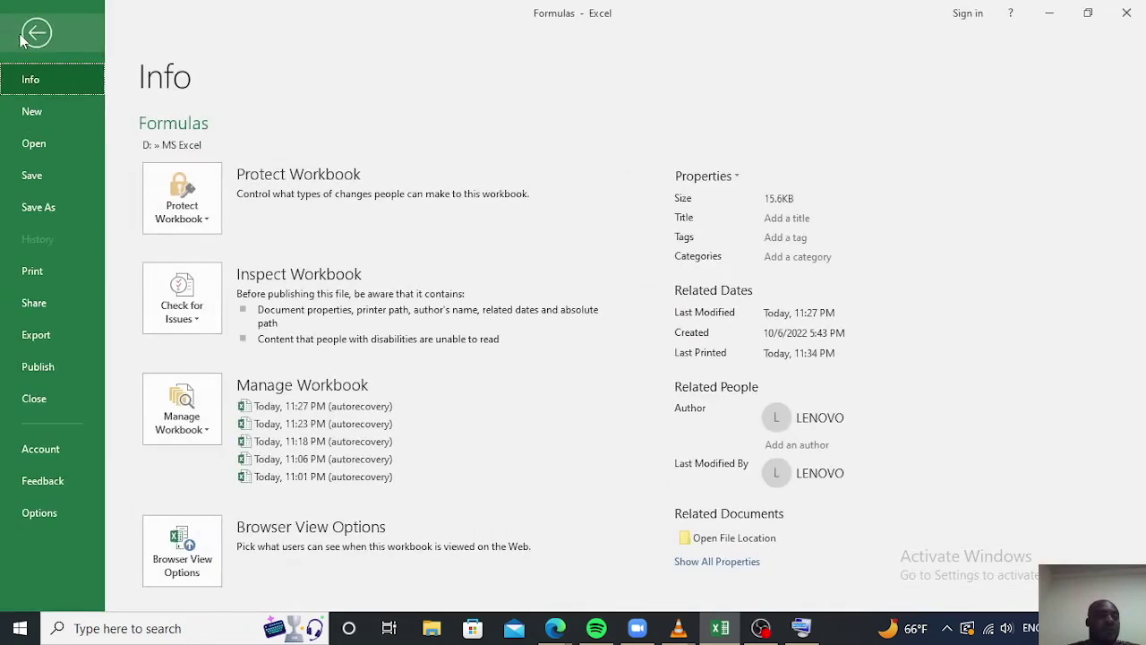
# - In Print settings, change Print Selection to Print Active Sheets
pyautogui.click(48, 281)
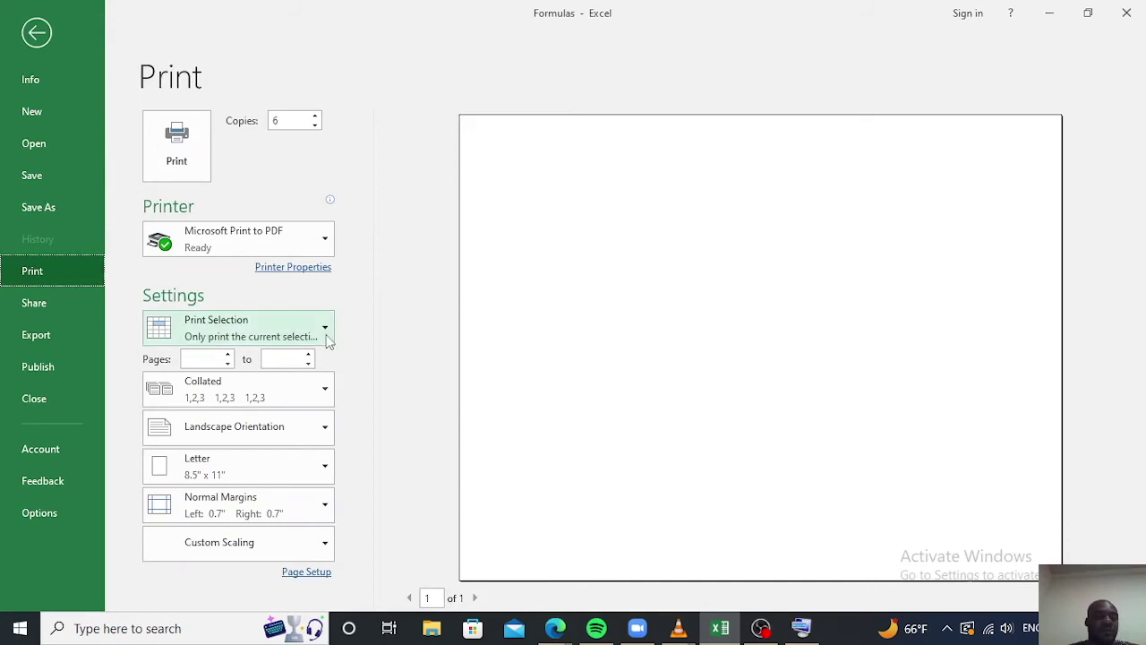
pyautogui.click(327, 337)
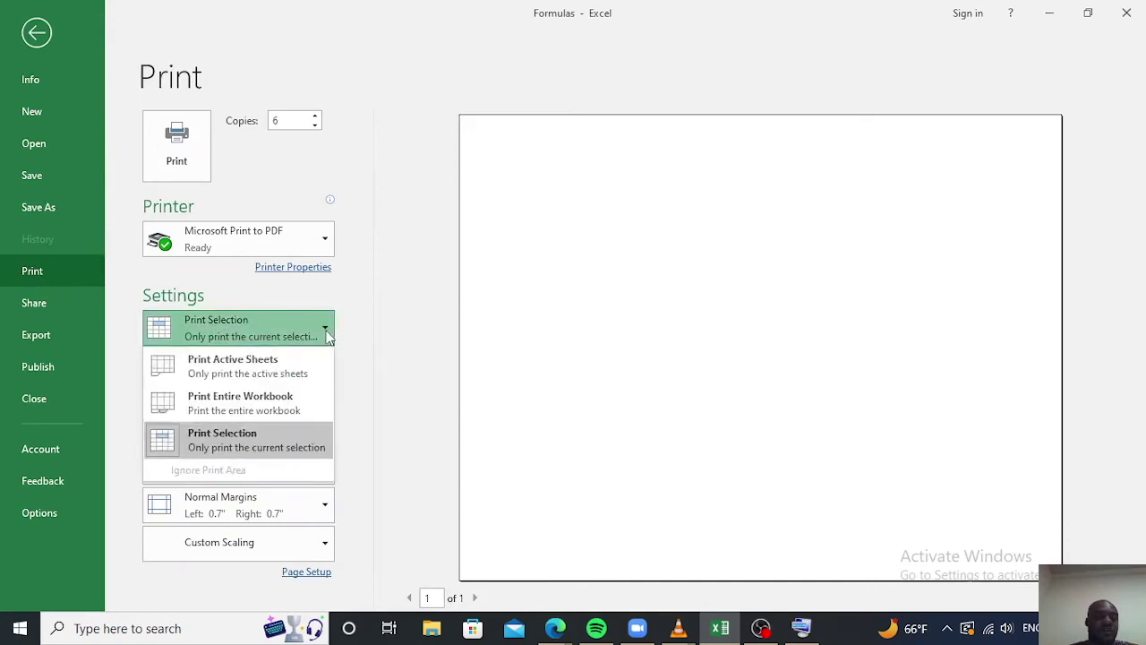
pyautogui.click(281, 361)
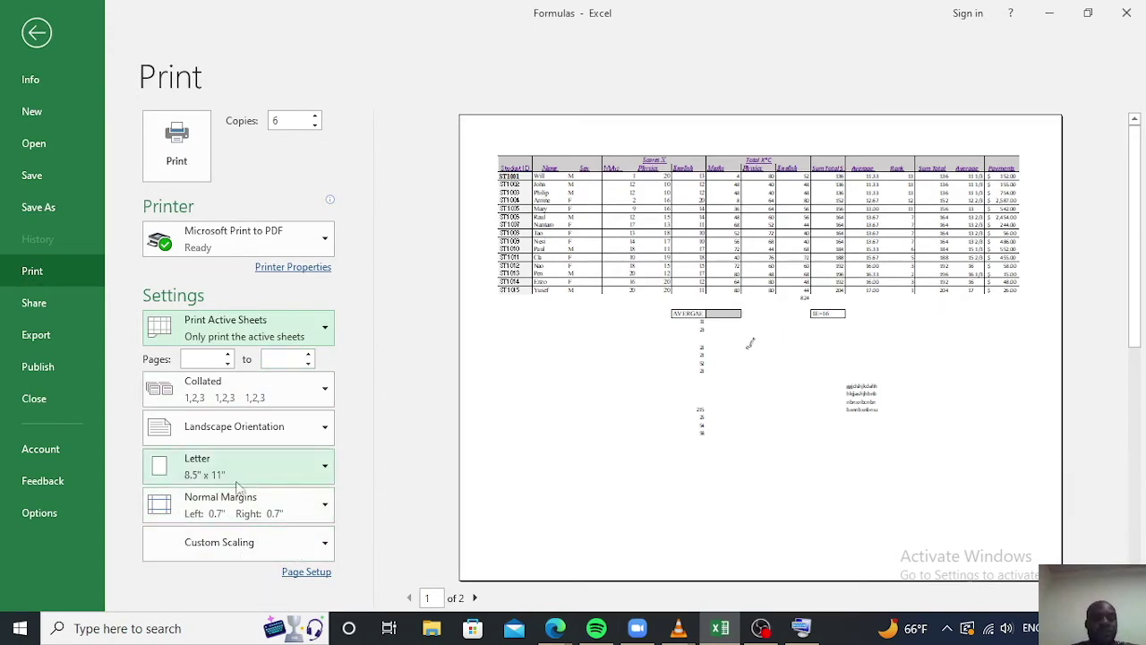
# - Set scaling to Fit Sheet on One Page and keep Landscape Orientation
pyautogui.click(283, 551)
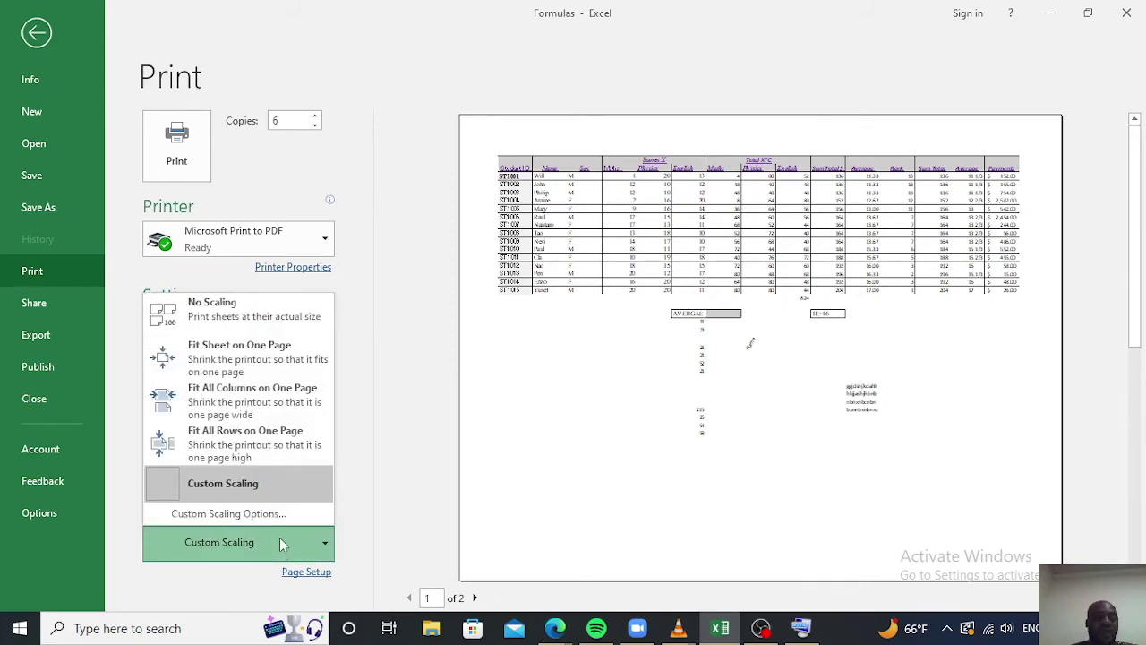
pyautogui.click(253, 368)
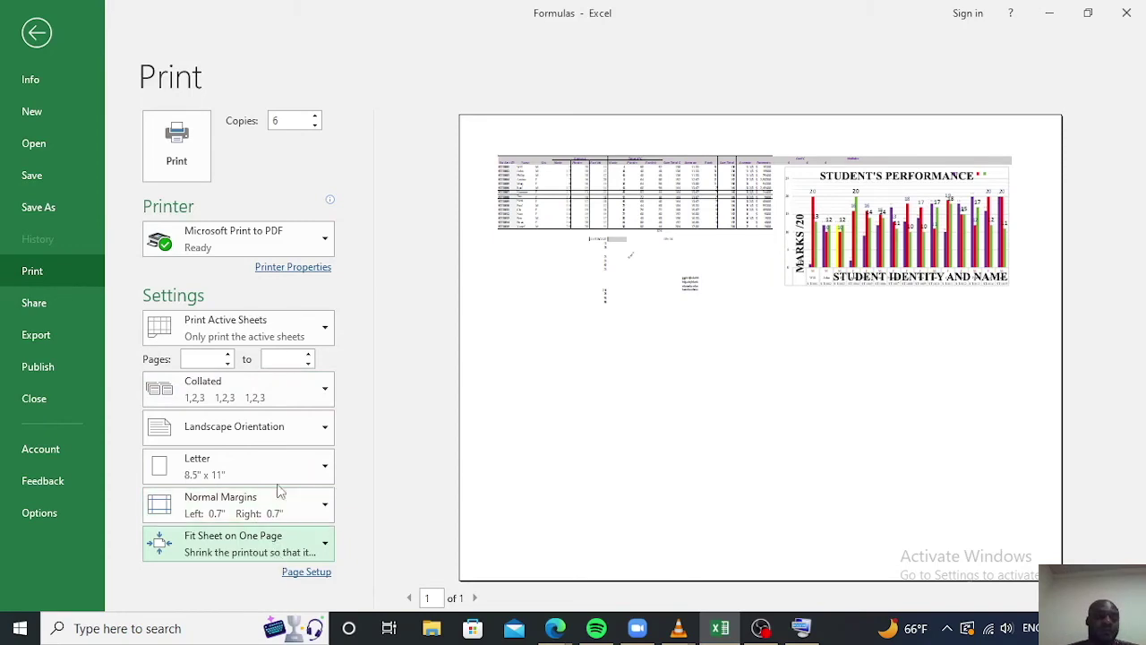
pyautogui.click(271, 437)
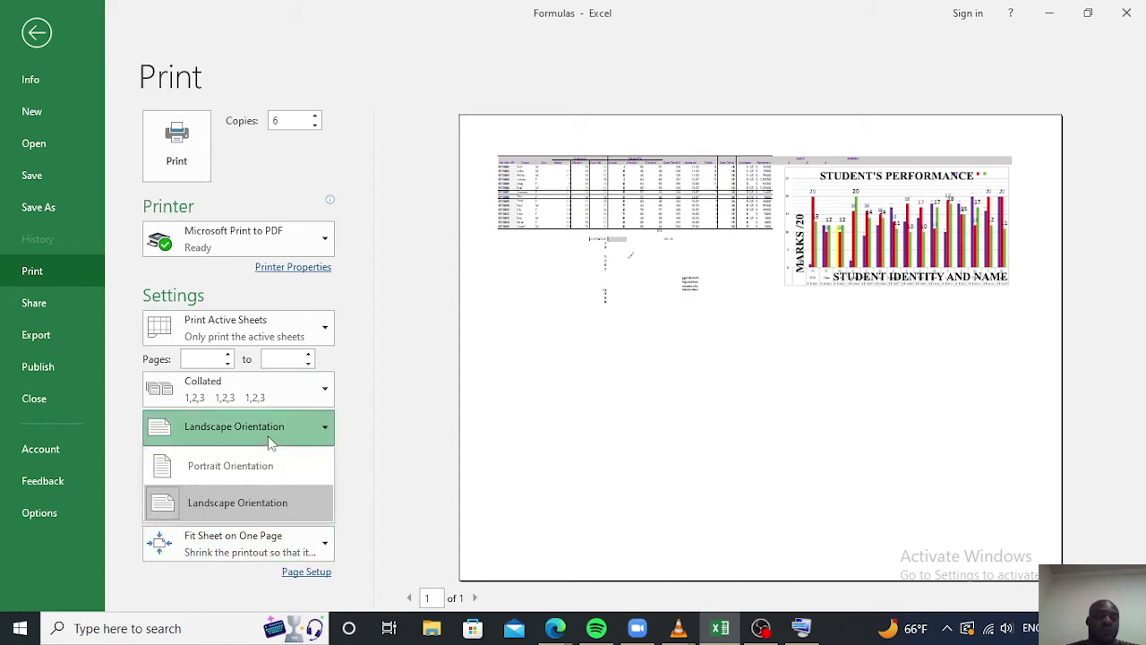
pyautogui.click(237, 503)
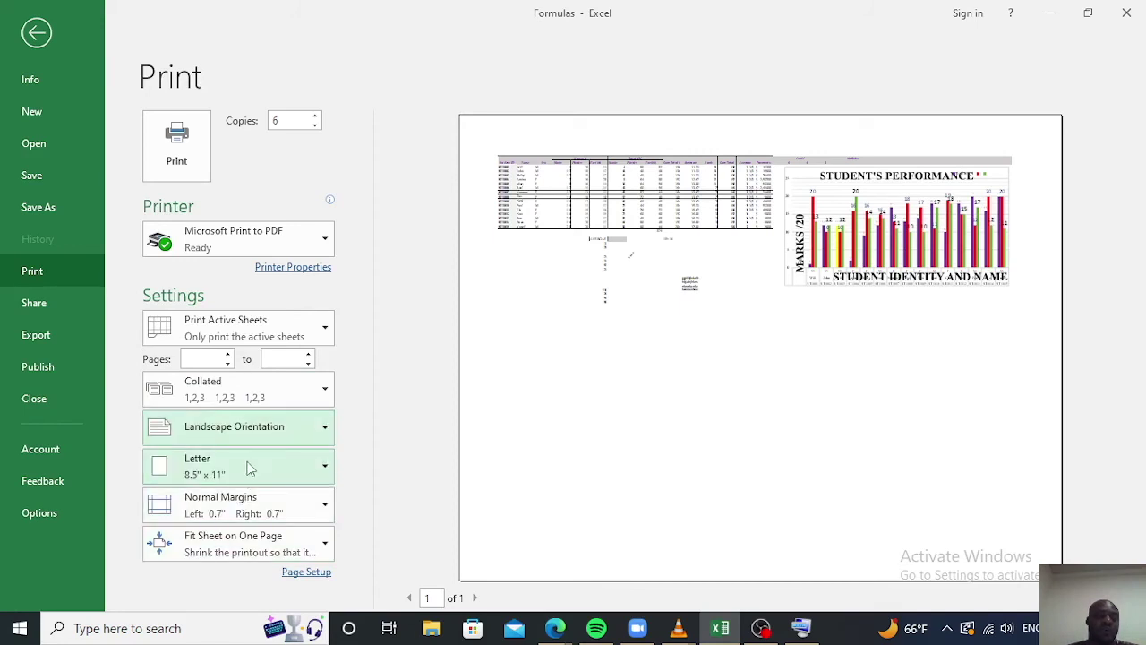
pyautogui.click(320, 335)
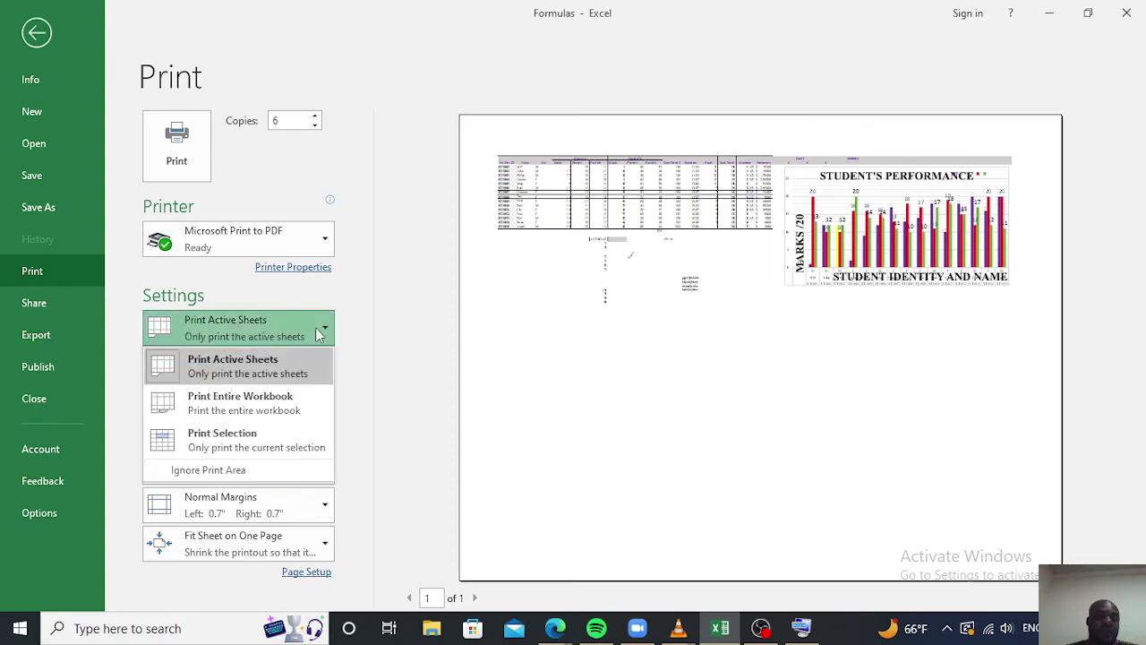
pyautogui.click(315, 550)
pyautogui.click(315, 550)
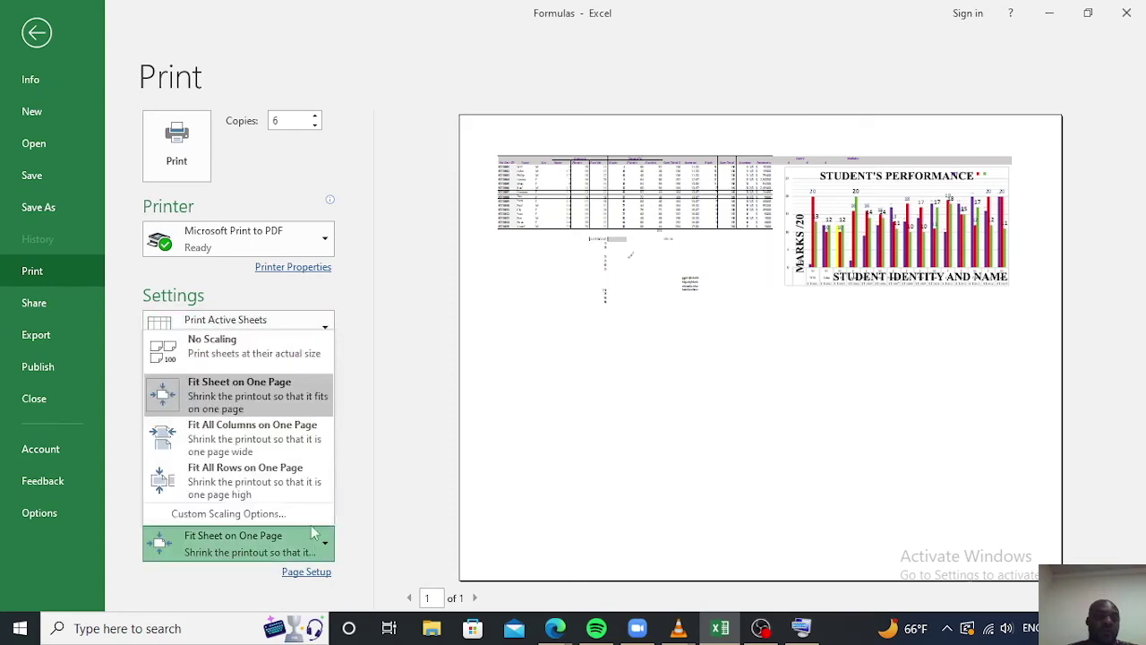
# - Change print scaling to No Scaling and scroll through the resulting 7-page preview
pyautogui.click(289, 349)
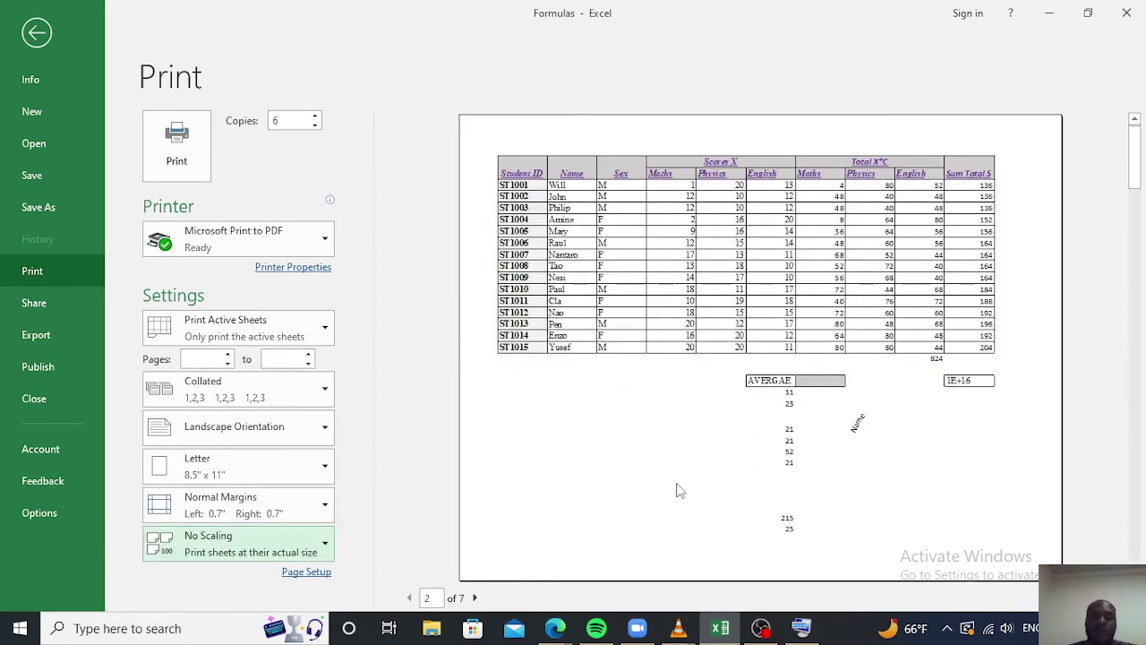
pyautogui.scroll(-2, 678, 489)
pyautogui.scroll(1, 678, 489)
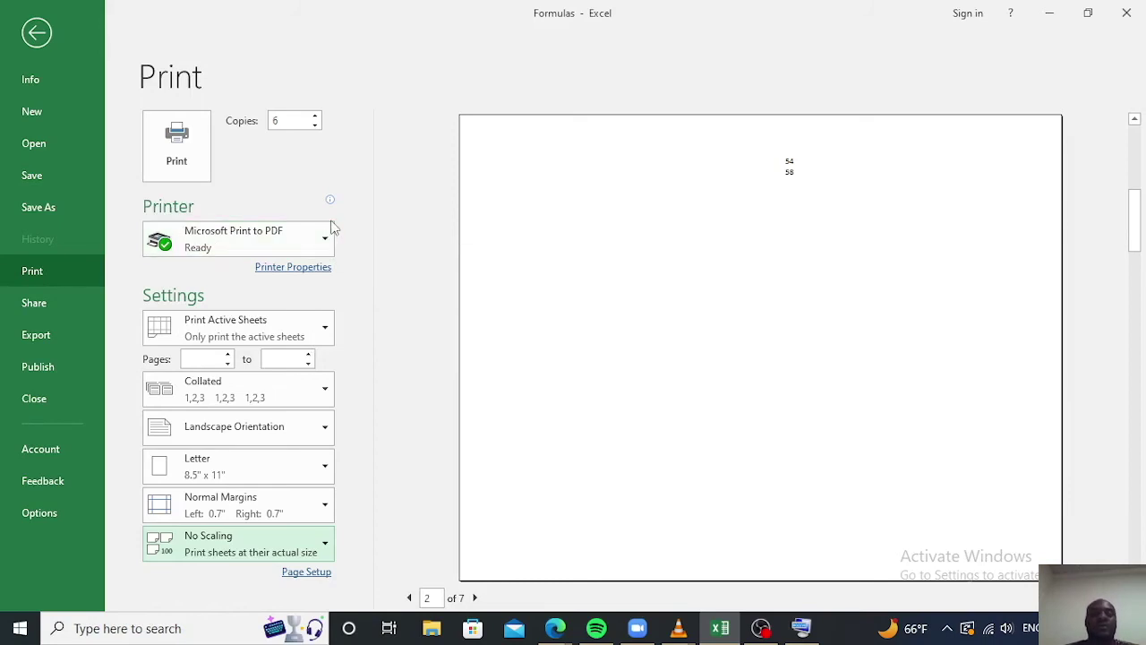
# - Print to PDF, entering 'ssdfdg' in the Save Print Output As dialog and saving to Documents
pyautogui.click(184, 170)
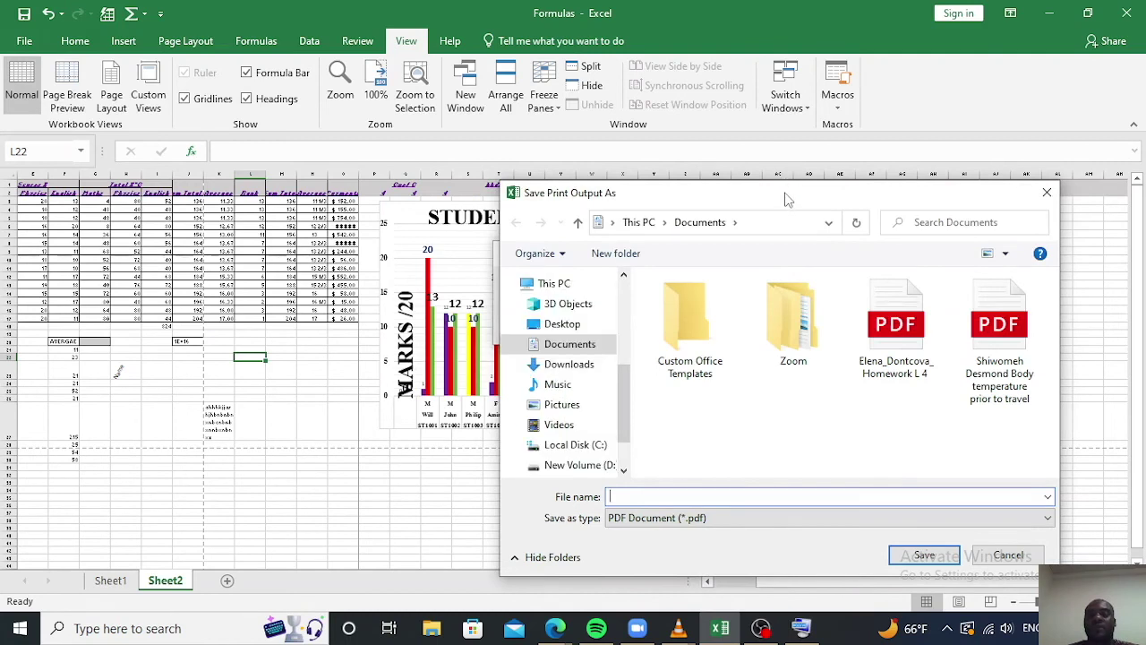
pyautogui.moveTo(786, 199); pyautogui.dragTo(445, 120)
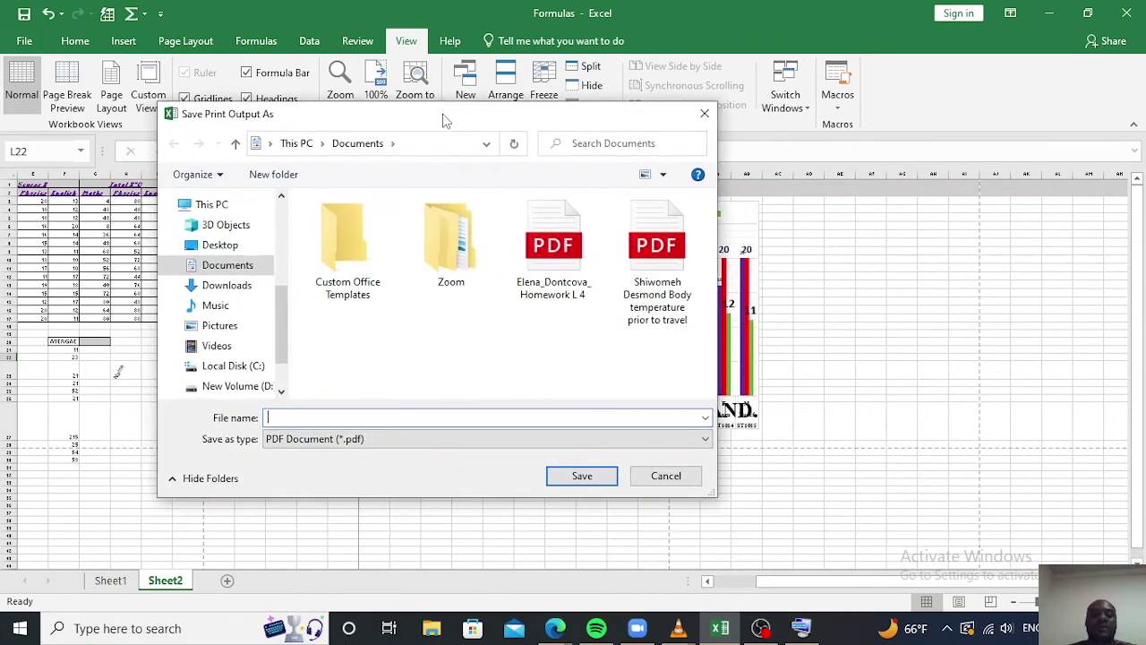
pyautogui.write('ssdfdgh')
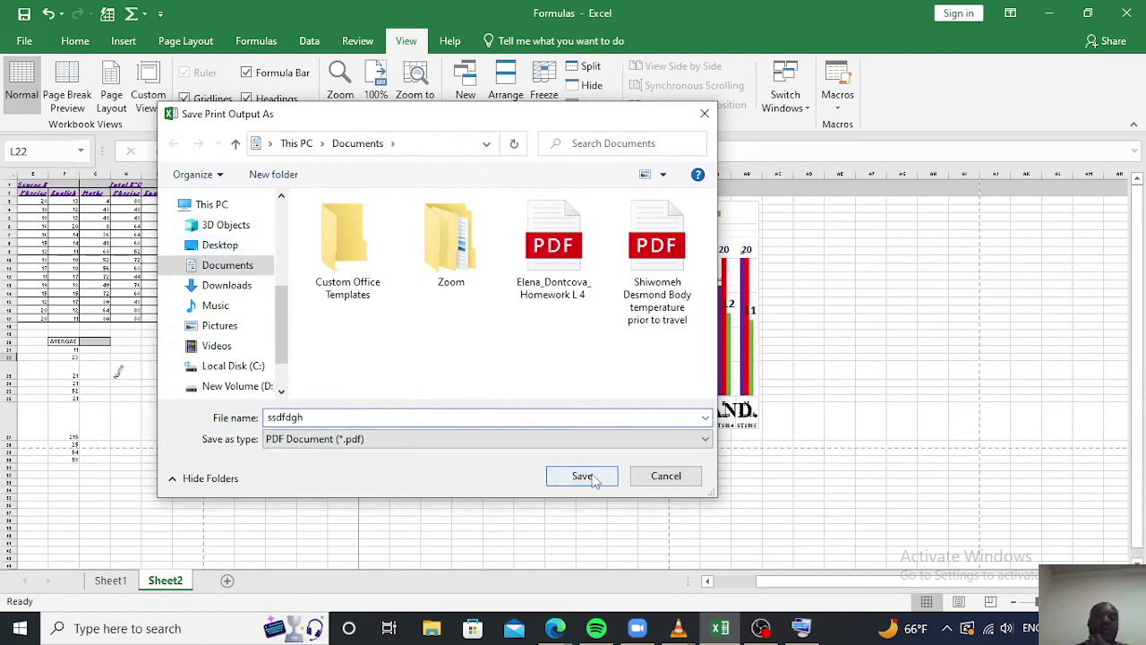
pyautogui.click(705, 116)
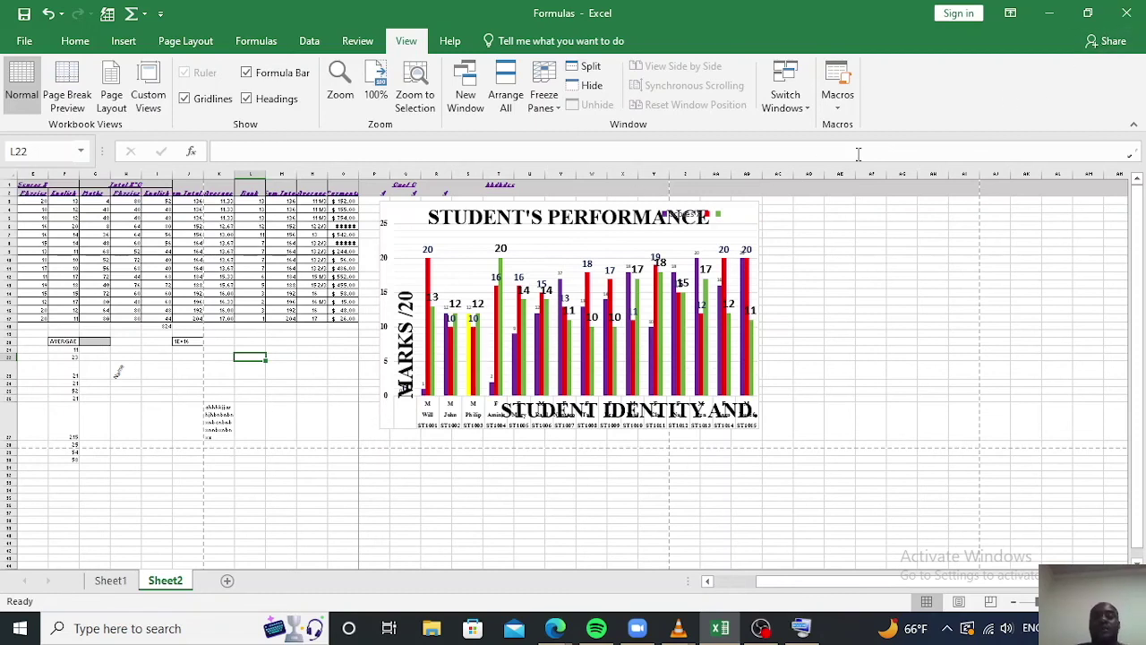
# - From the Share options, try Save to Cloud, then leave the Save As page
pyautogui.click(1111, 41)
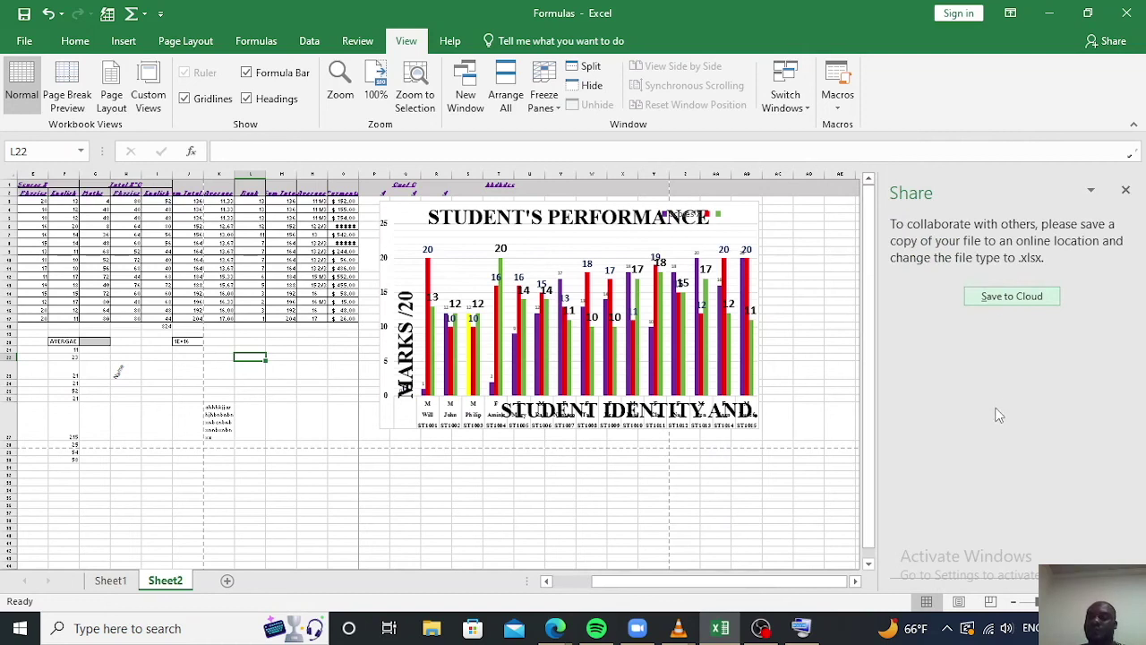
pyautogui.click(999, 294)
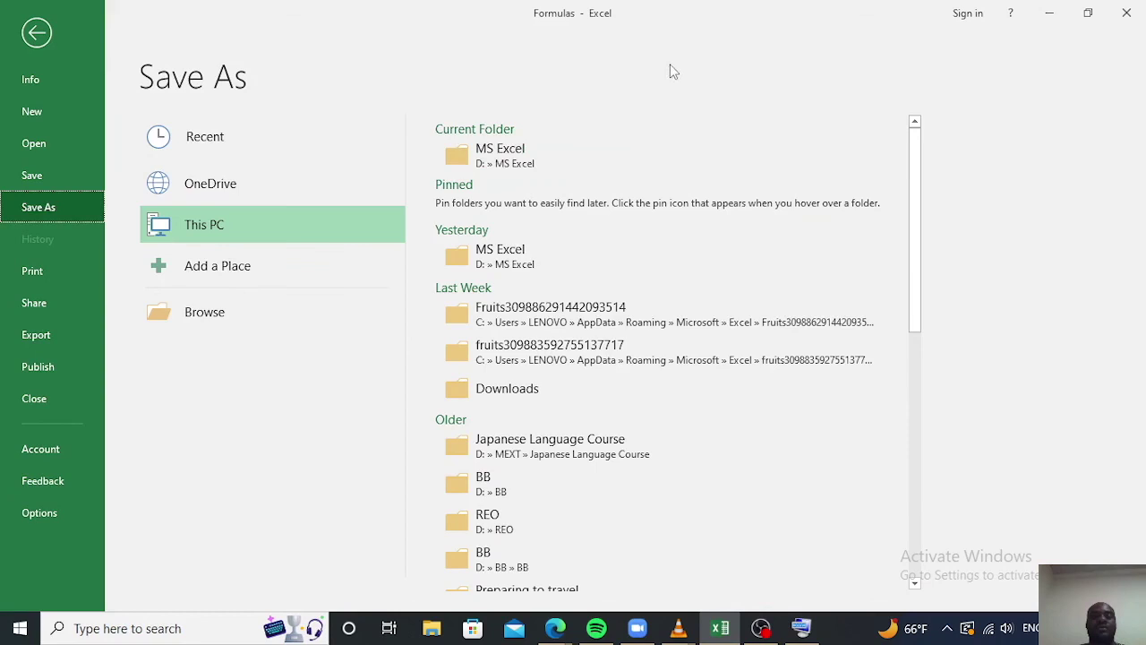
pyautogui.click(38, 34)
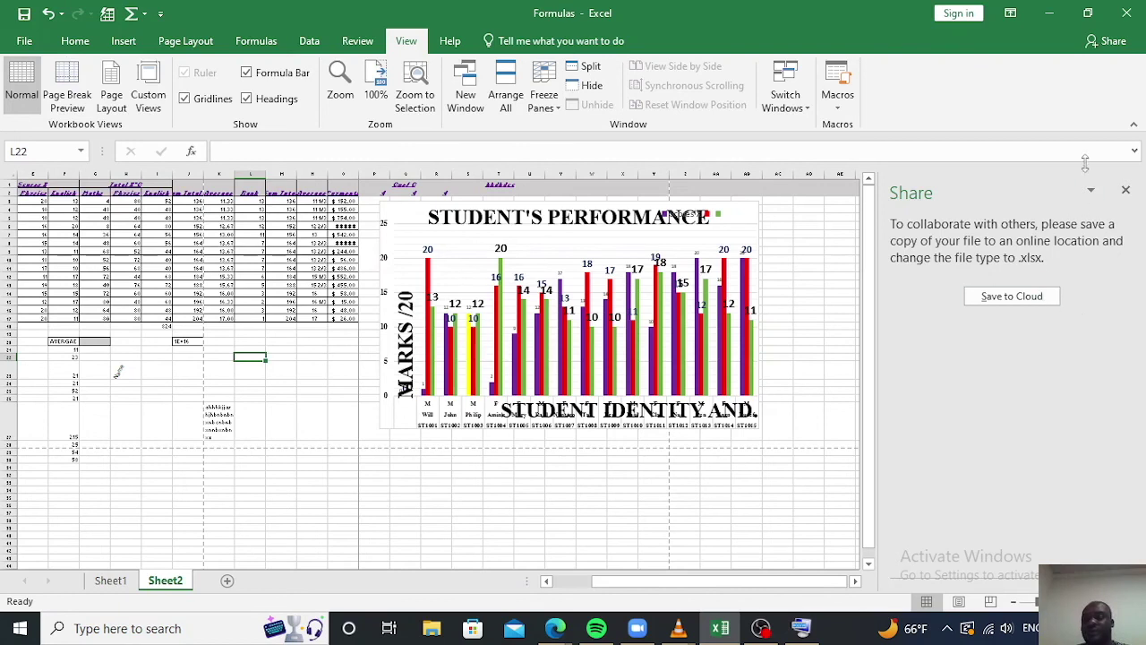
# - Undock the Share pane to float over the sheet, then choose Save to Cloud again
pyautogui.click(1092, 191)
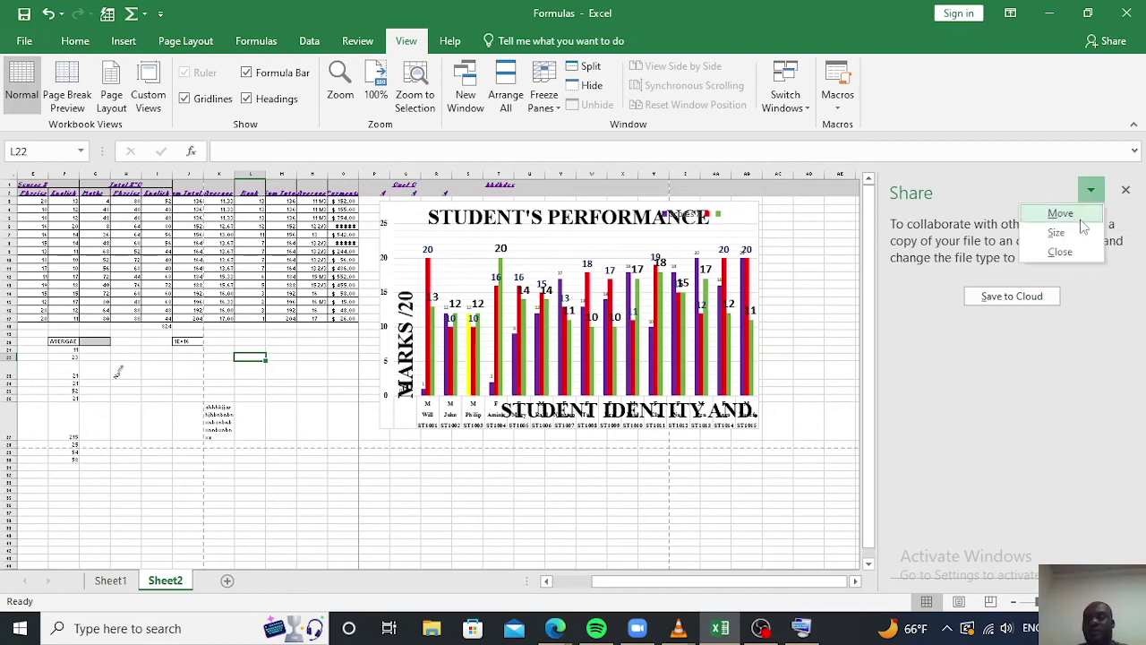
pyautogui.click(1057, 233)
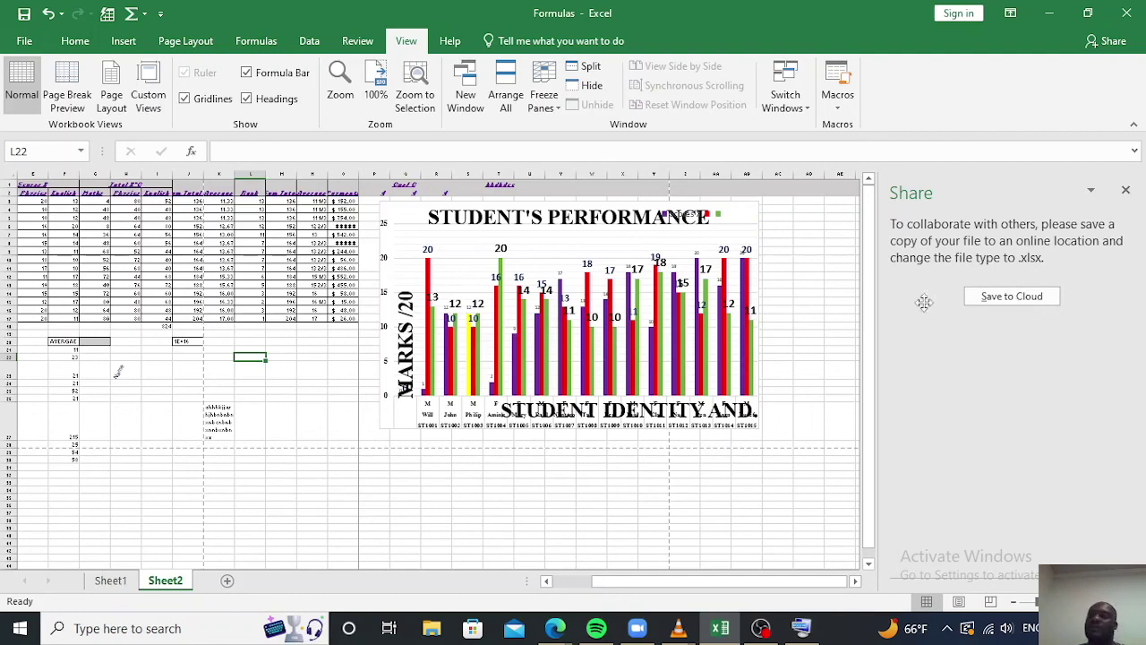
pyautogui.moveTo(1045, 268); pyautogui.dragTo(797, 212)
pyautogui.click(842, 135)
pyautogui.click(825, 222)
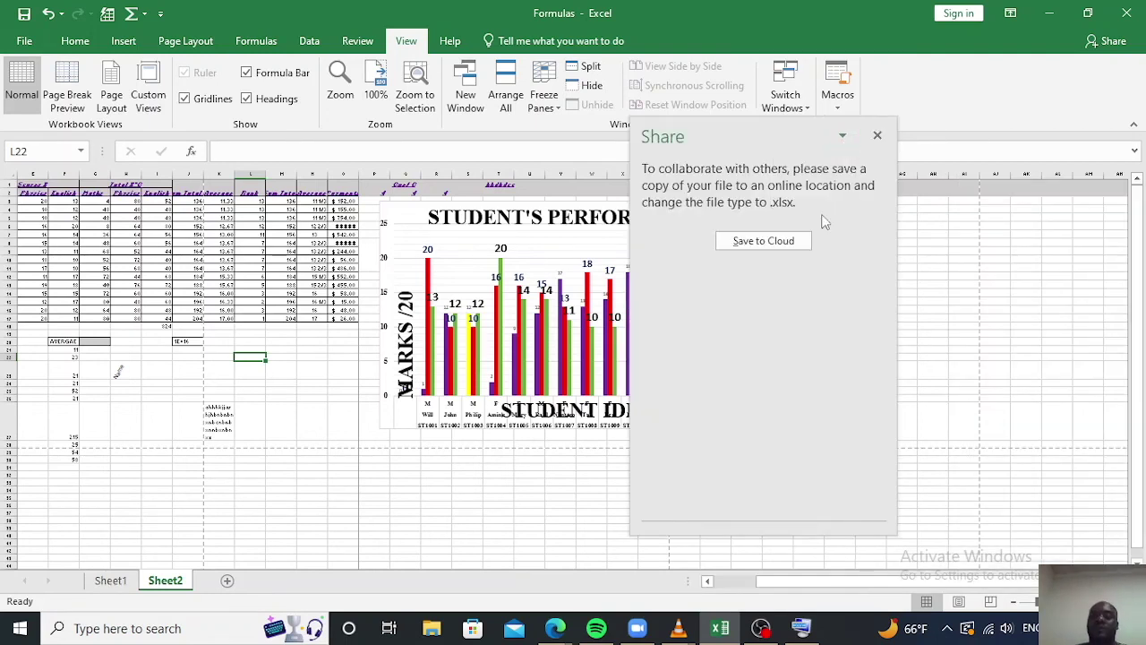
pyautogui.click(763, 240)
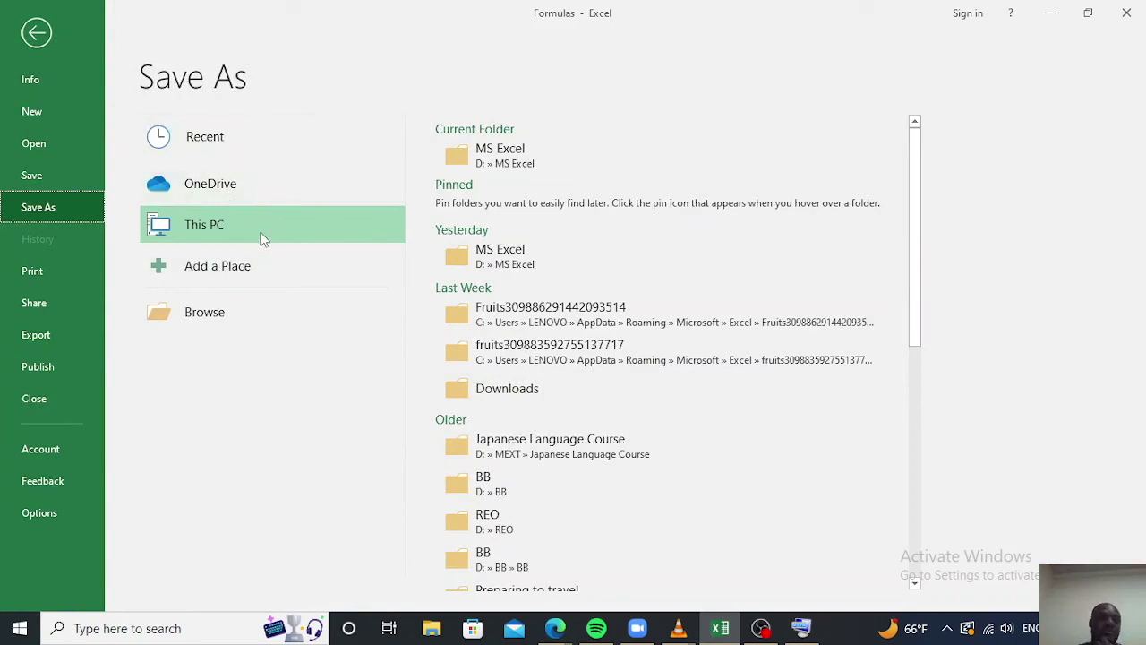
# - Check the OneDrive save location twice, then return to the worksheet
pyautogui.click(250, 189)
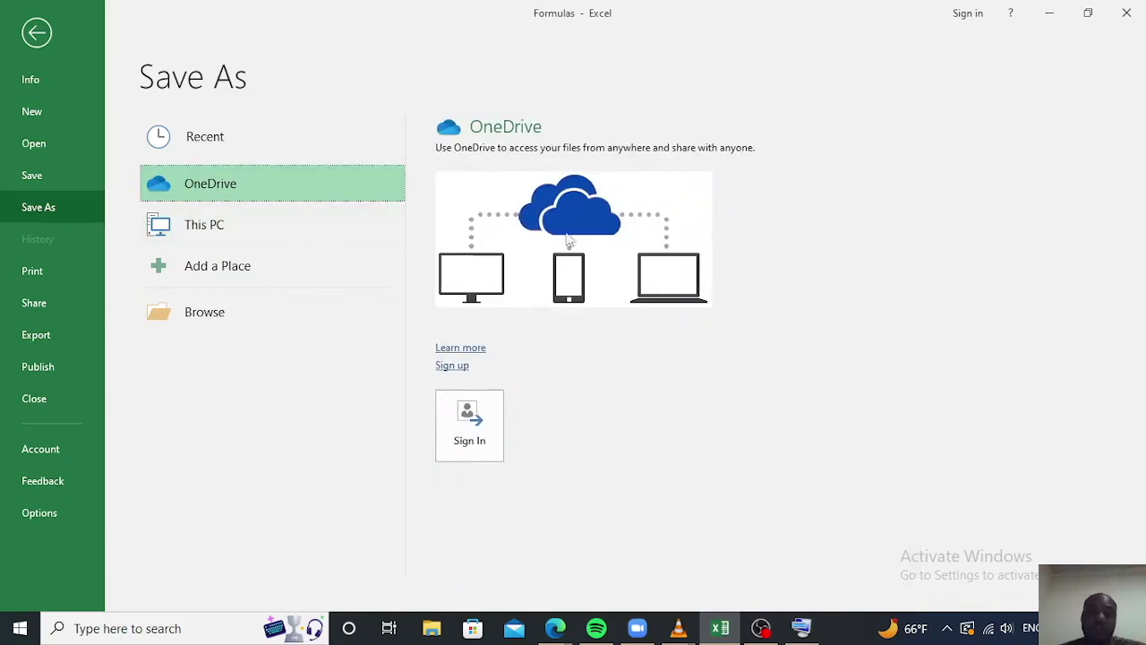
pyautogui.press('Escape')
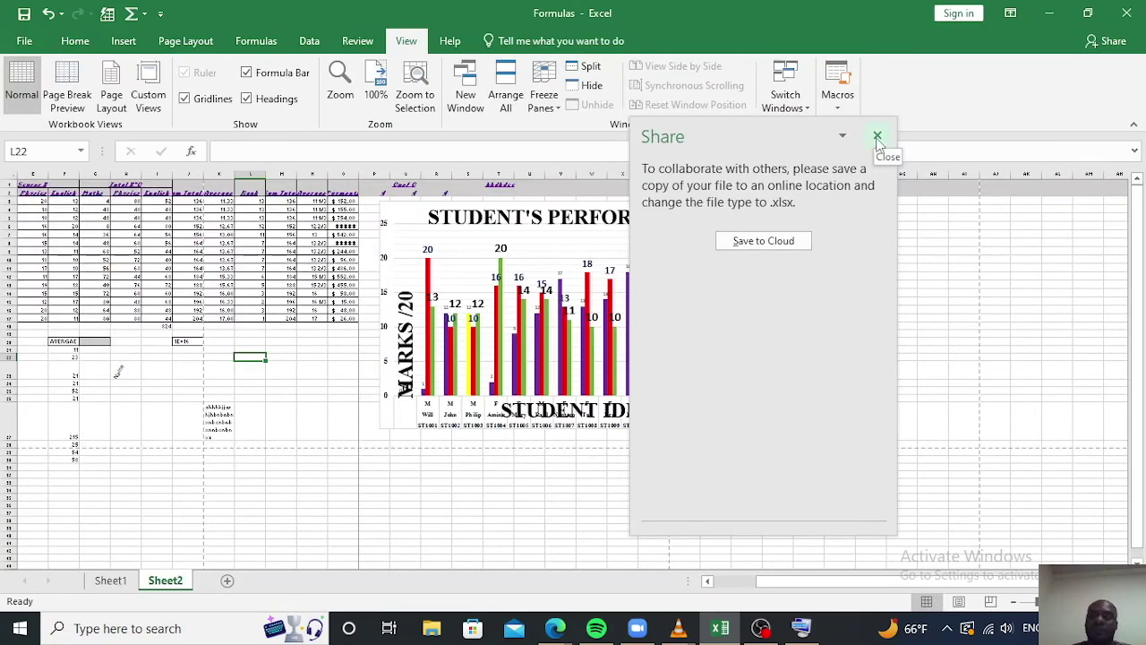
pyautogui.click(775, 244)
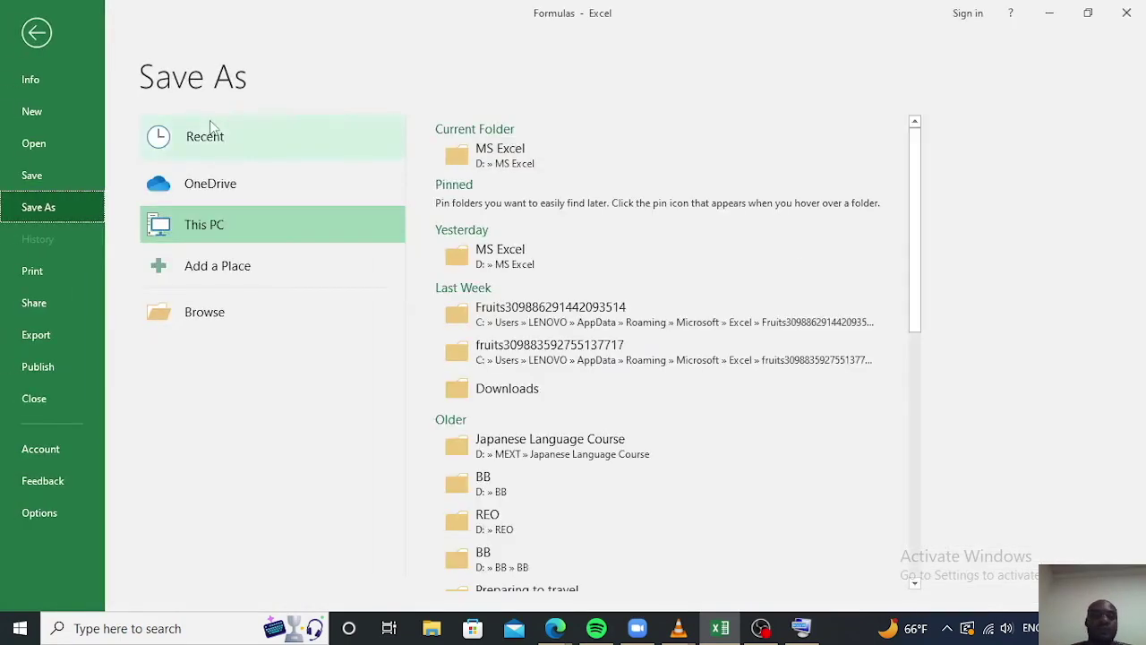
pyautogui.click(226, 186)
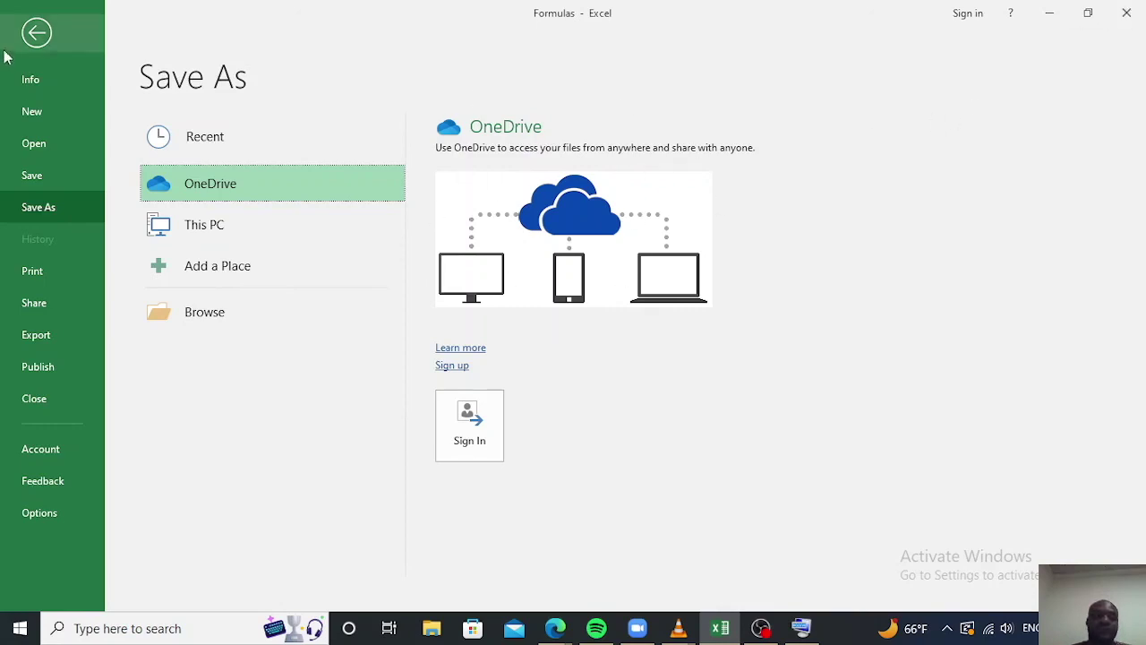
pyautogui.click(33, 41)
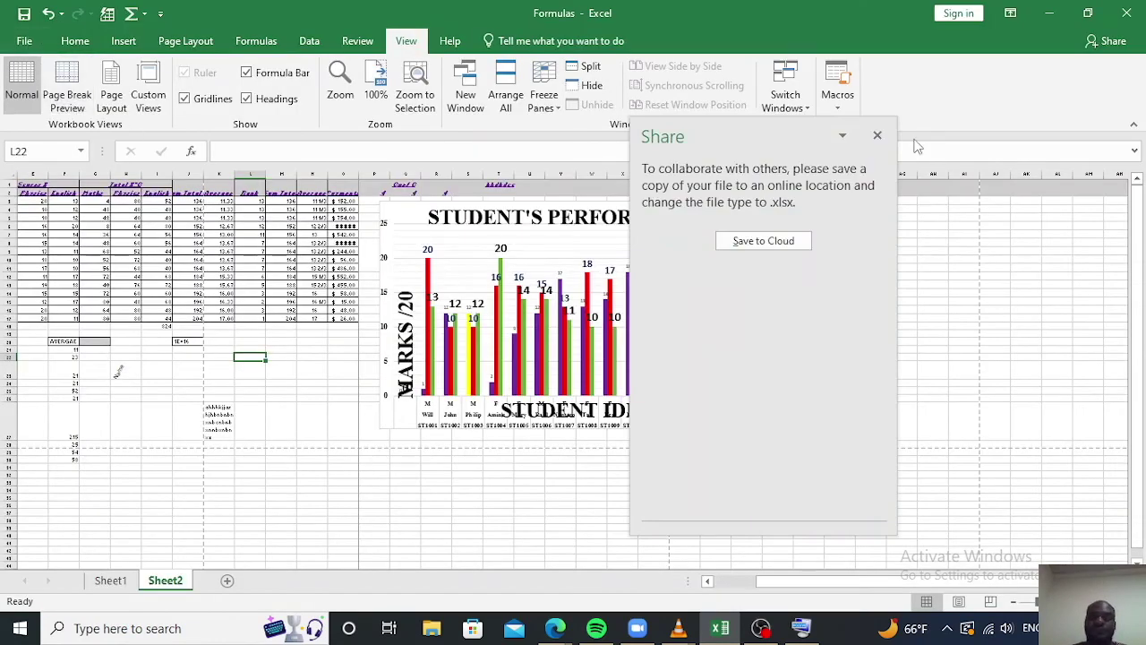
# - Close the Share pane and bring up File > Save As
pyautogui.click(877, 136)
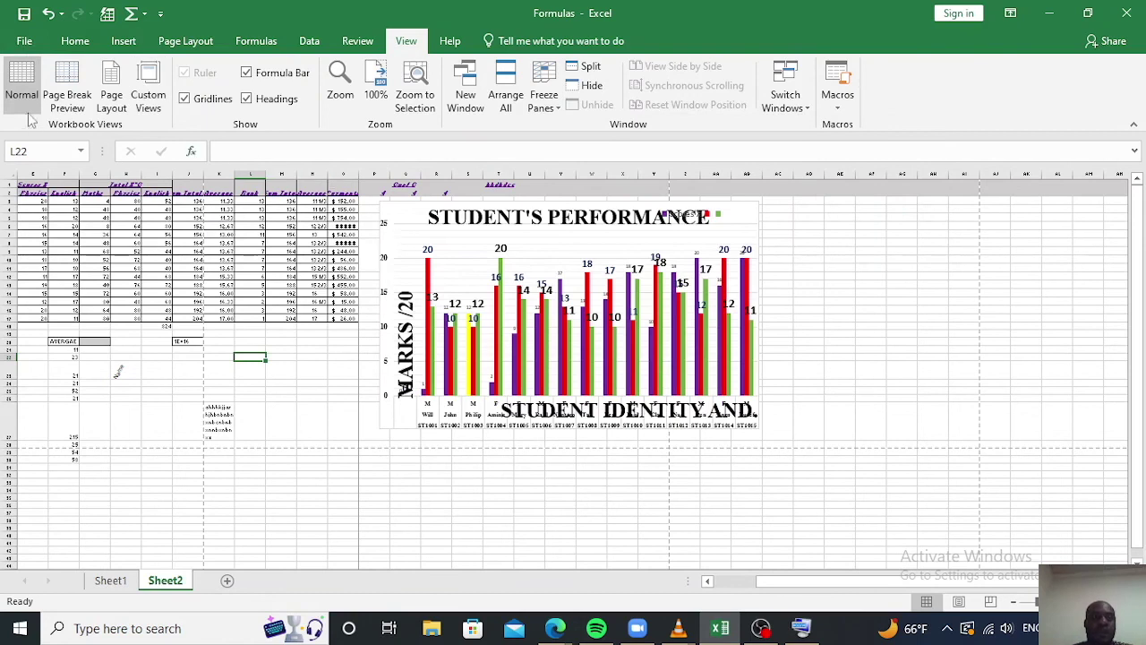
pyautogui.click(25, 42)
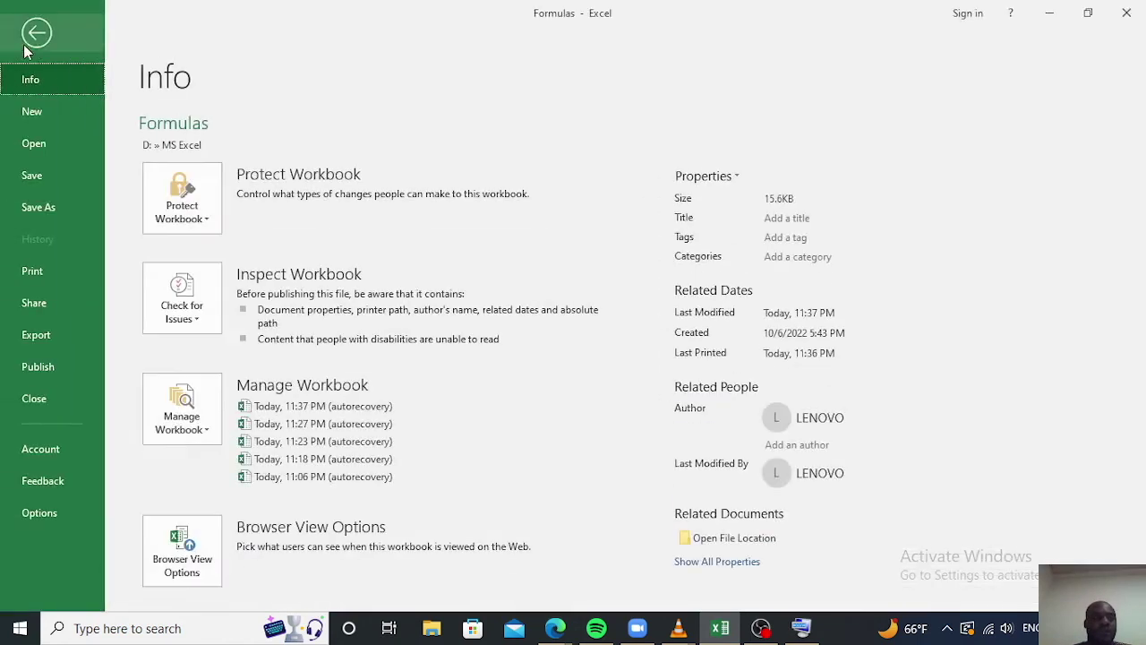
pyautogui.click(43, 209)
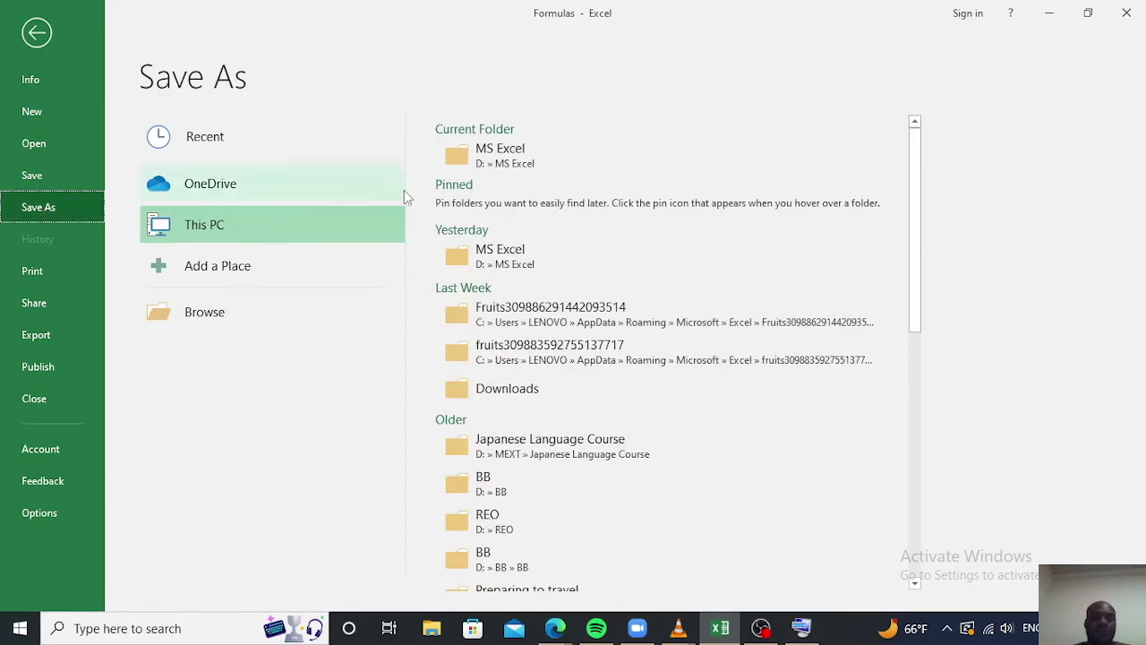
# - Choose the MS Excel folder with PDF as the type, then cancel back to Sheet2
pyautogui.click(497, 150)
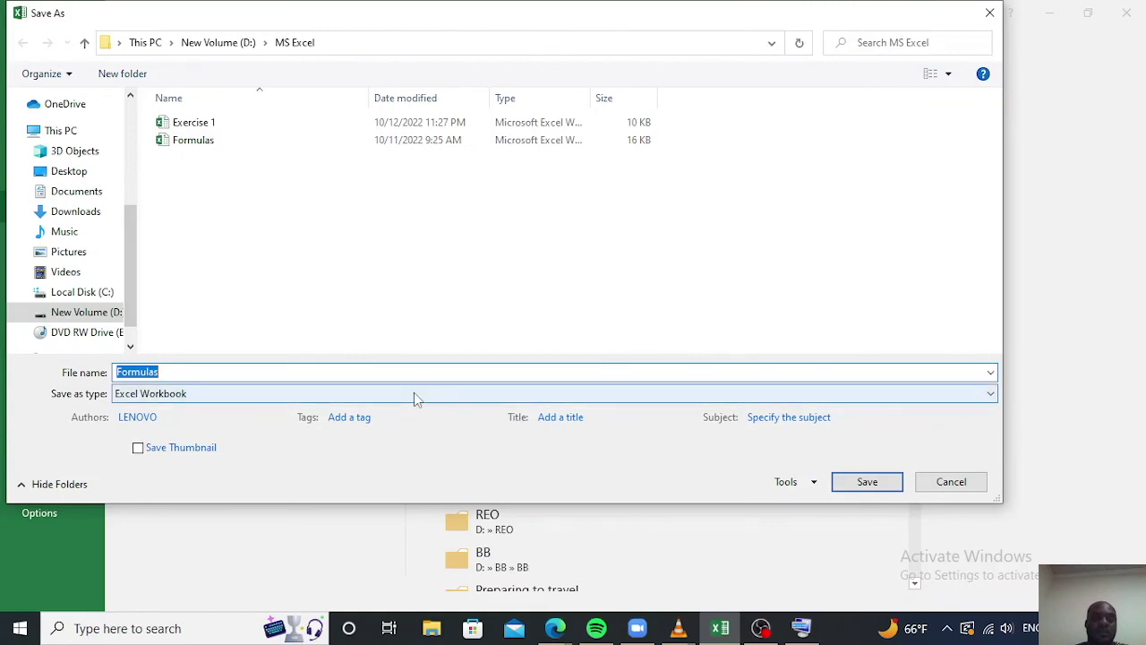
pyautogui.click(992, 397)
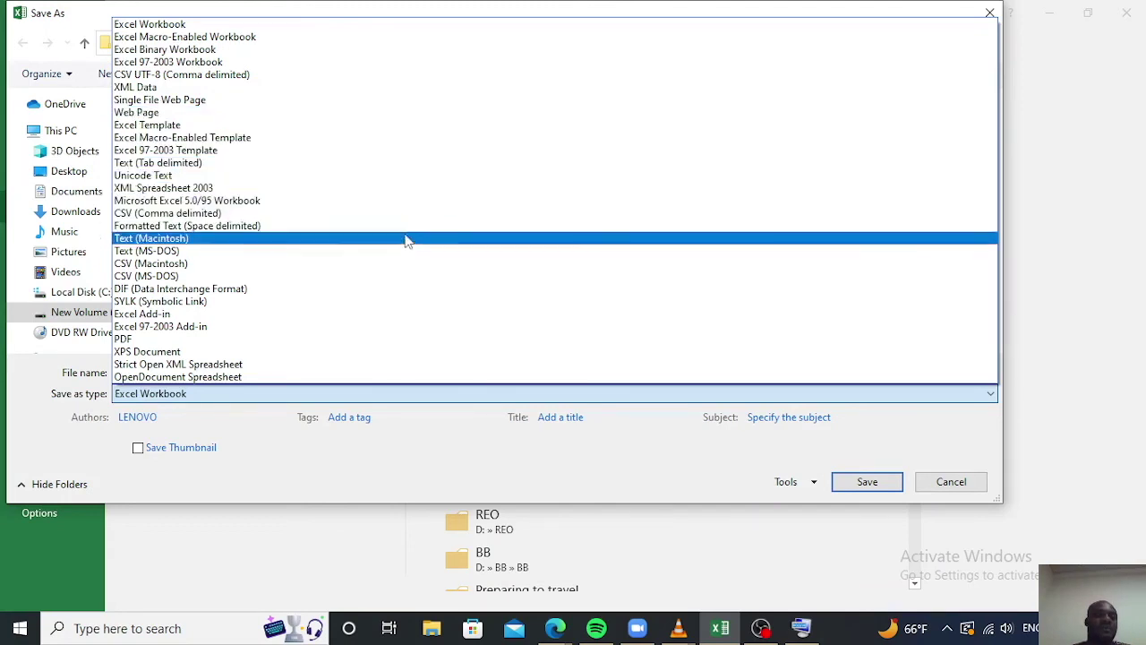
pyautogui.click(391, 347)
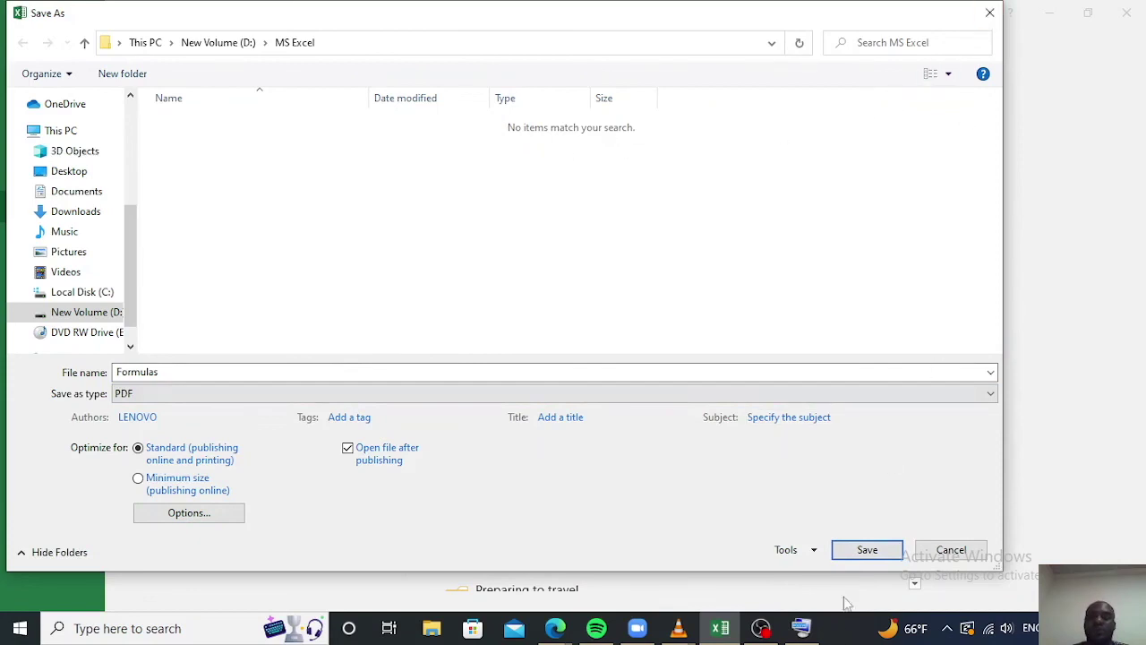
pyautogui.click(990, 14)
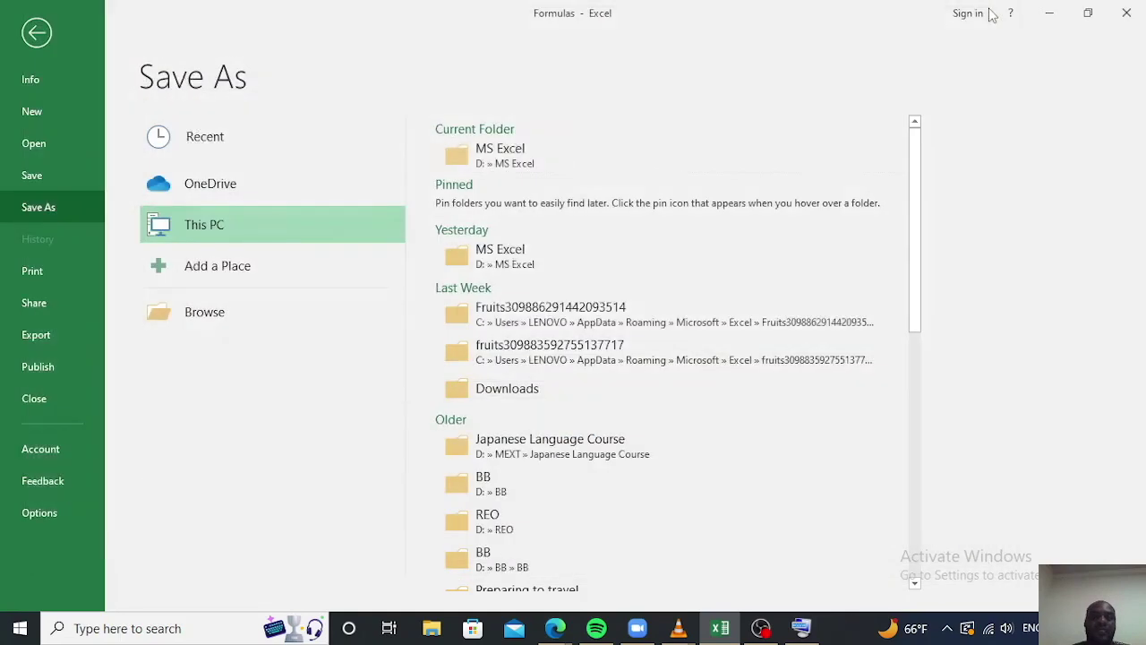
pyautogui.click(22, 42)
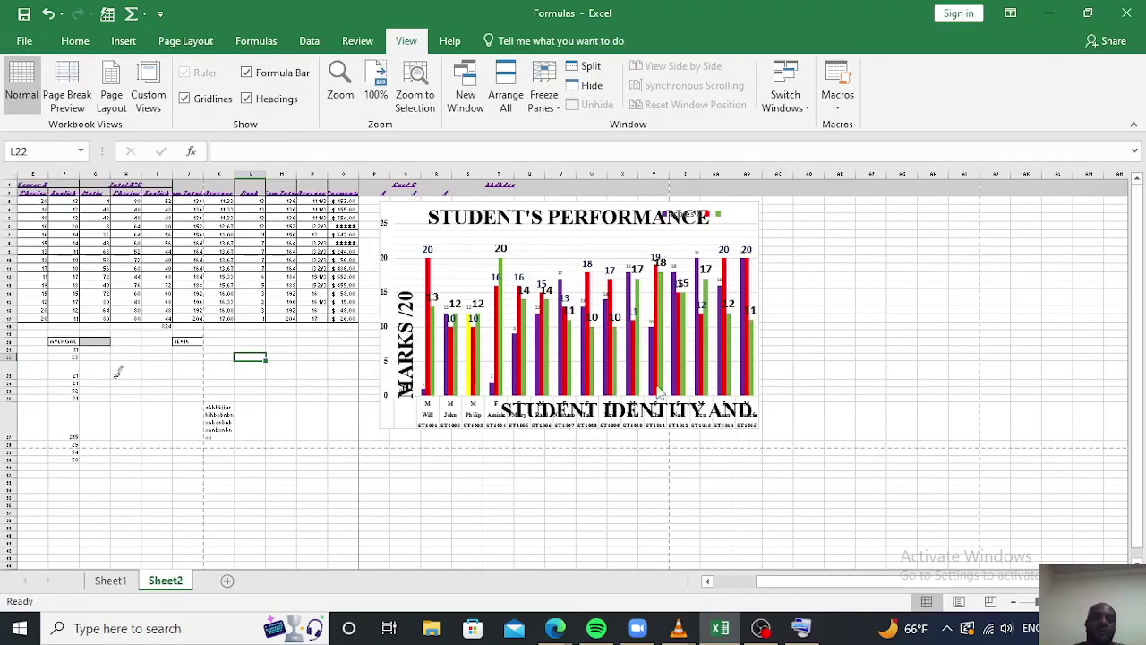